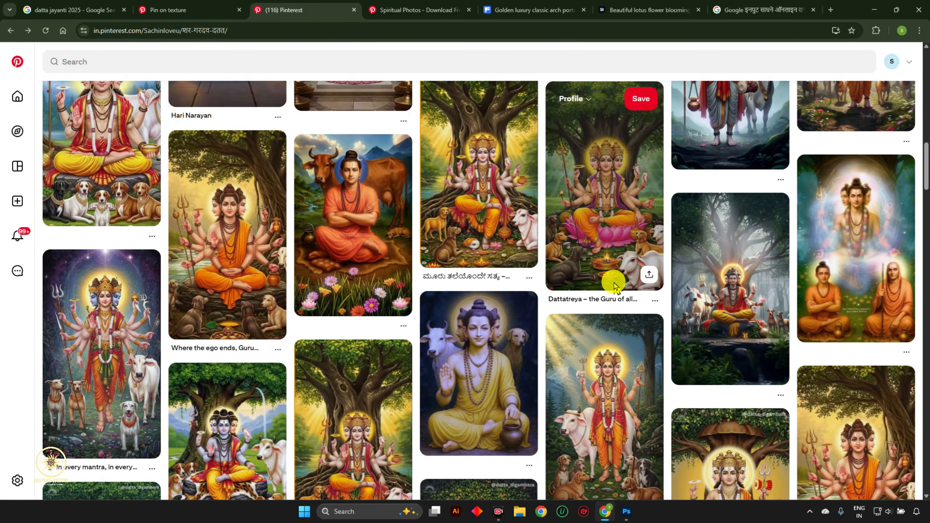
# - Browse the mandala reference images on Pinterest, including the glowing orange Letní mandala pin
pyautogui.click(409, 10)
pyautogui.scroll(5, 448, 175)
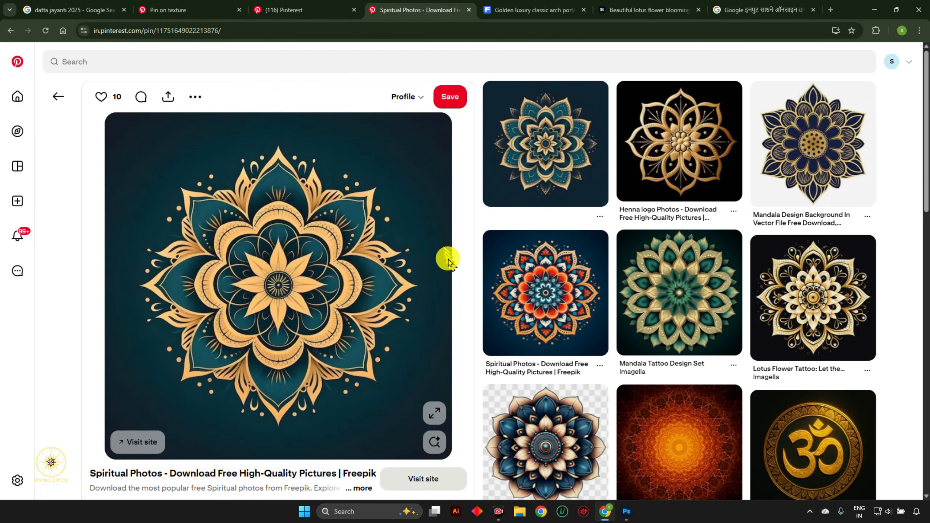
pyautogui.hotkey('alt', 'Left')
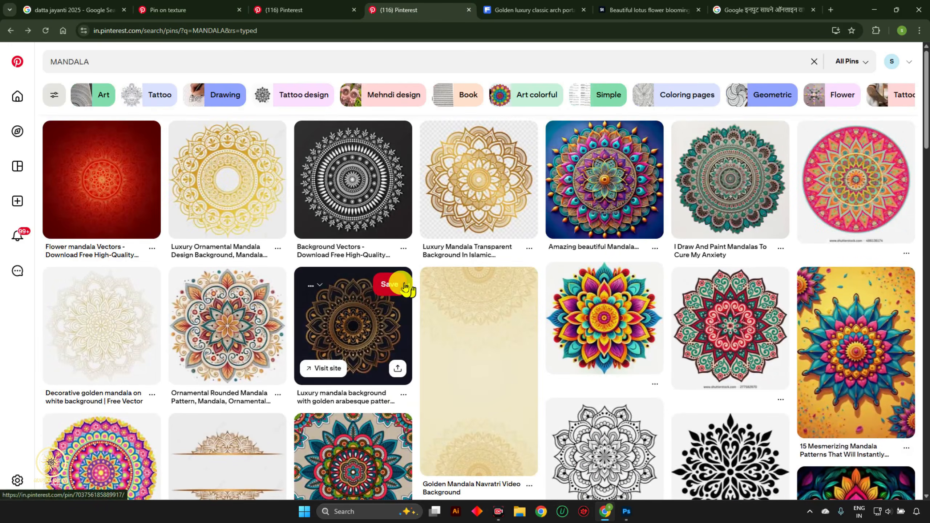
pyautogui.hotkey('alt', 'Right')
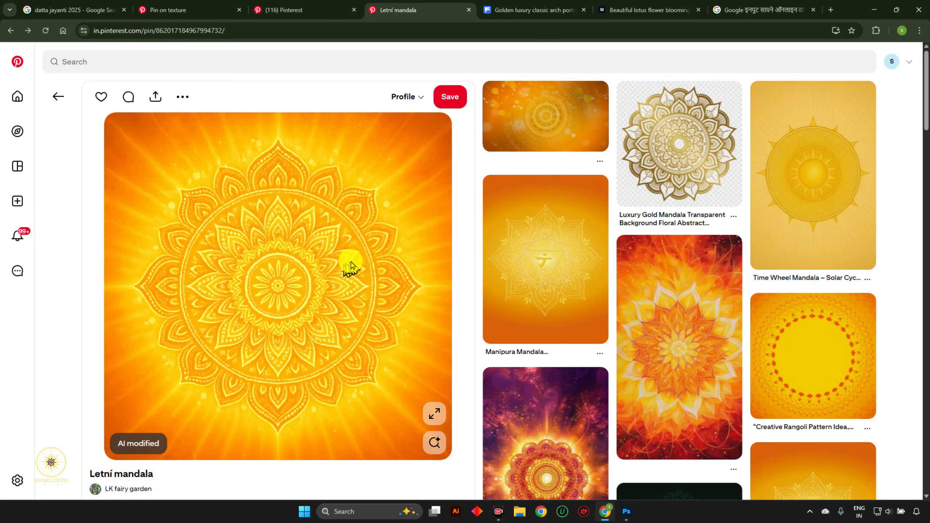
# - Compare ornate arch images on Freepik, viewing the Eastern arch mosaic gate frame and the golden luxury classic arch portal
pyautogui.click(535, 10)
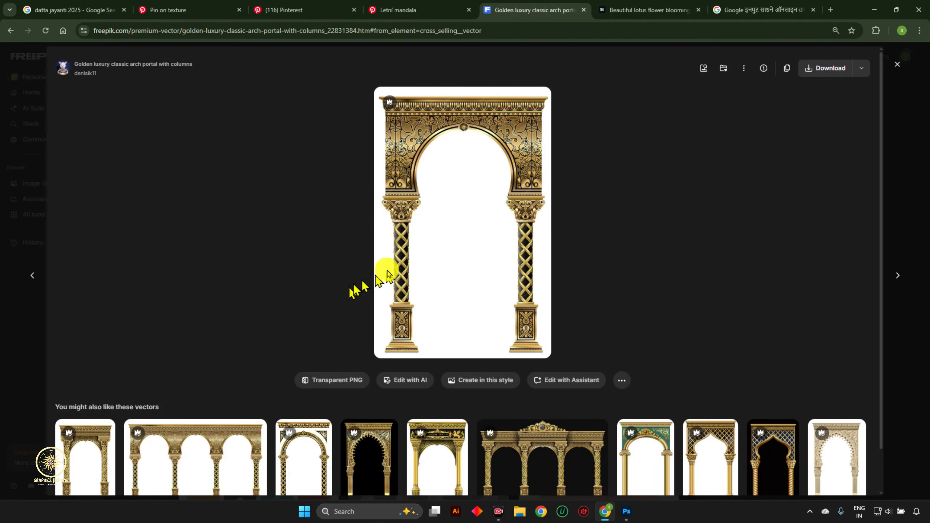
pyautogui.click(384, 271)
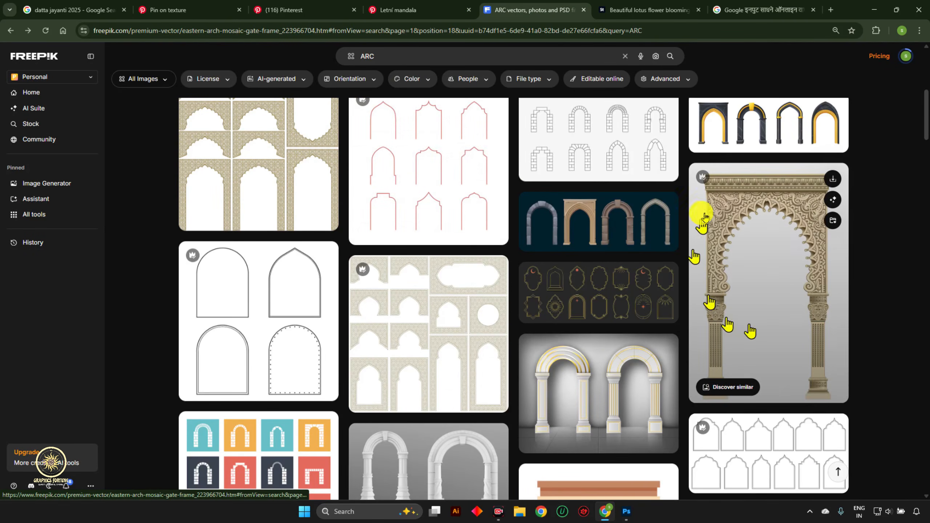
pyautogui.click(755, 288)
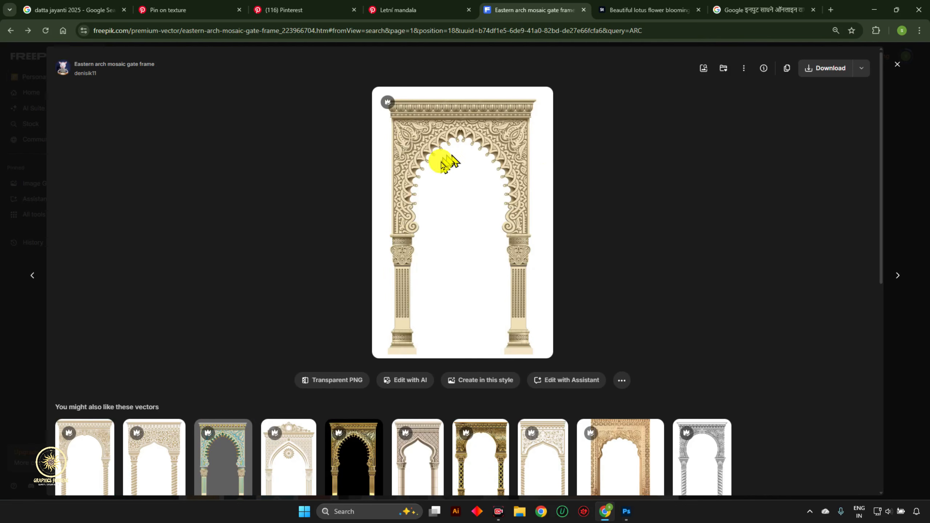
pyautogui.click(477, 470)
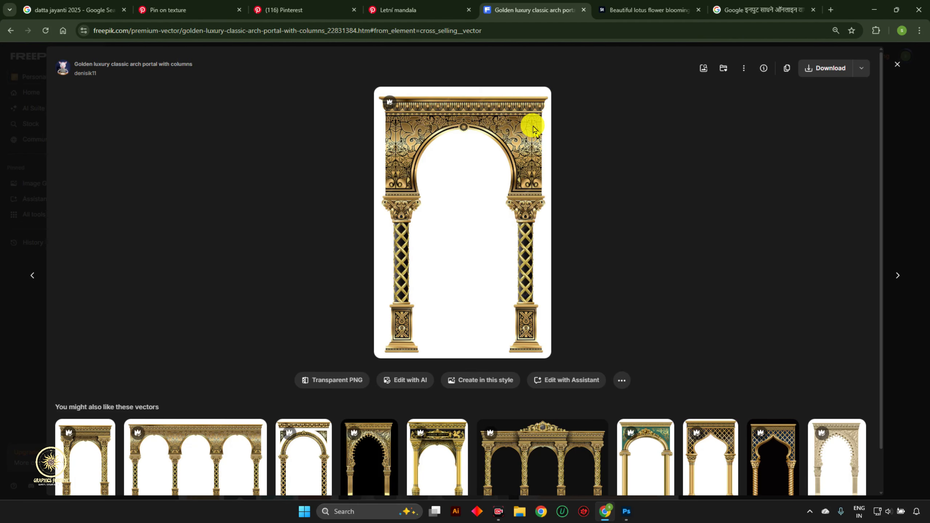
# - Examine the blooming lotus image on Adobe Stock and the Marathi greeting text in Google Input Tools
pyautogui.click(636, 10)
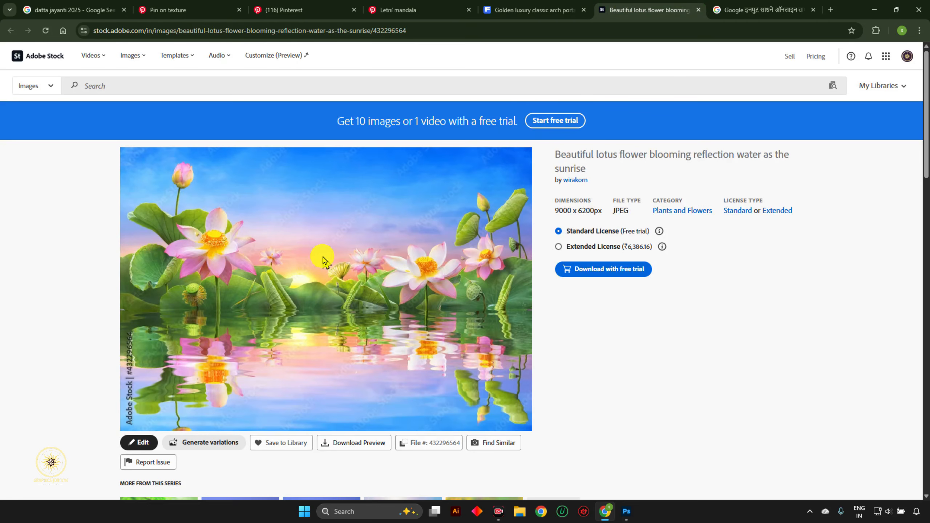
pyautogui.scroll(-8, 363, 328)
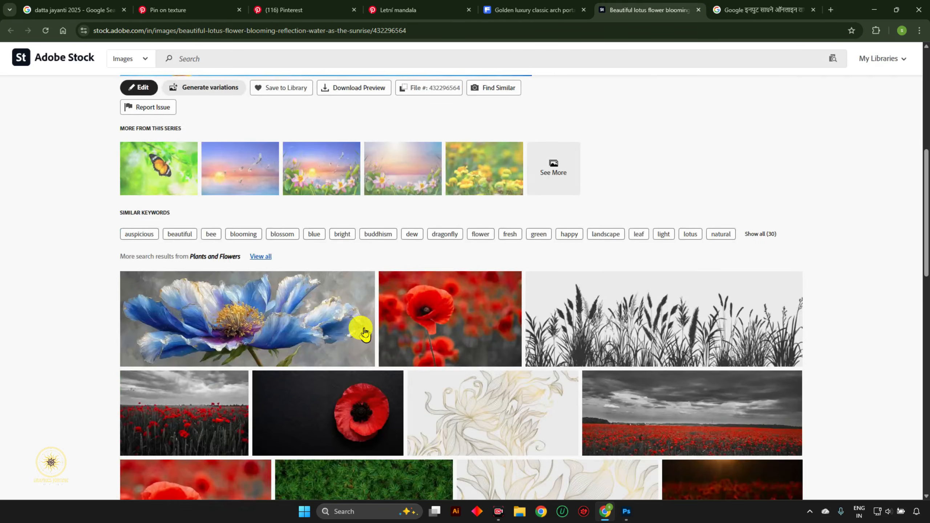
pyautogui.scroll(8, 367, 328)
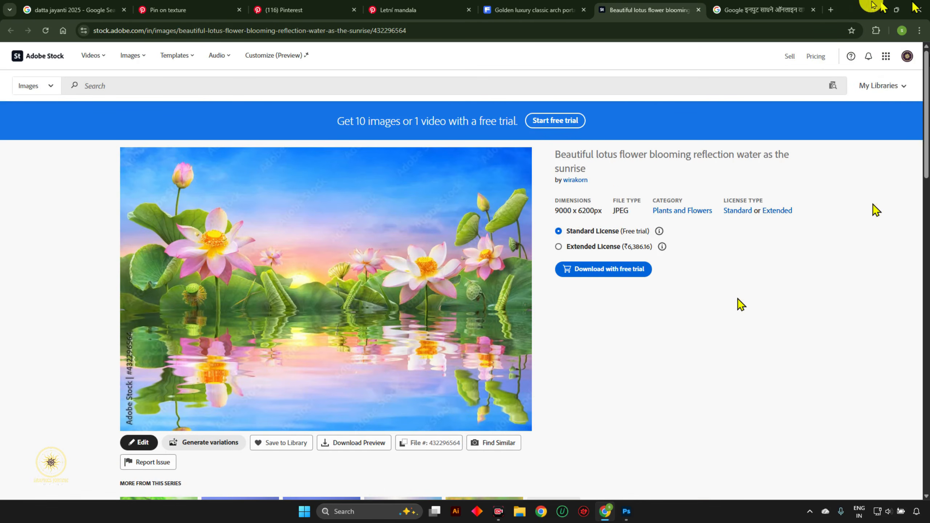
pyautogui.click(769, 10)
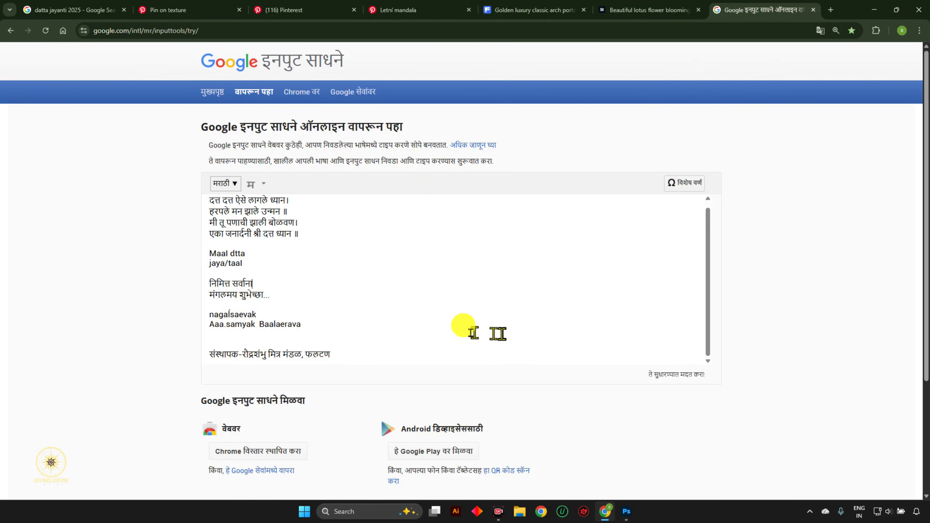
pyautogui.scroll(1, 373, 290)
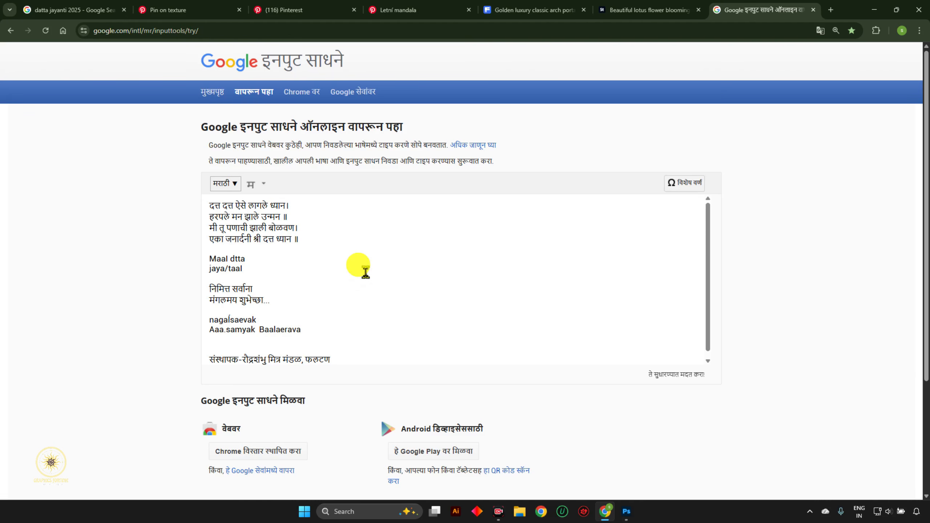
# - Switch to Photoshop and start a new document named Datta Jayanti 2025
pyautogui.click(629, 510)
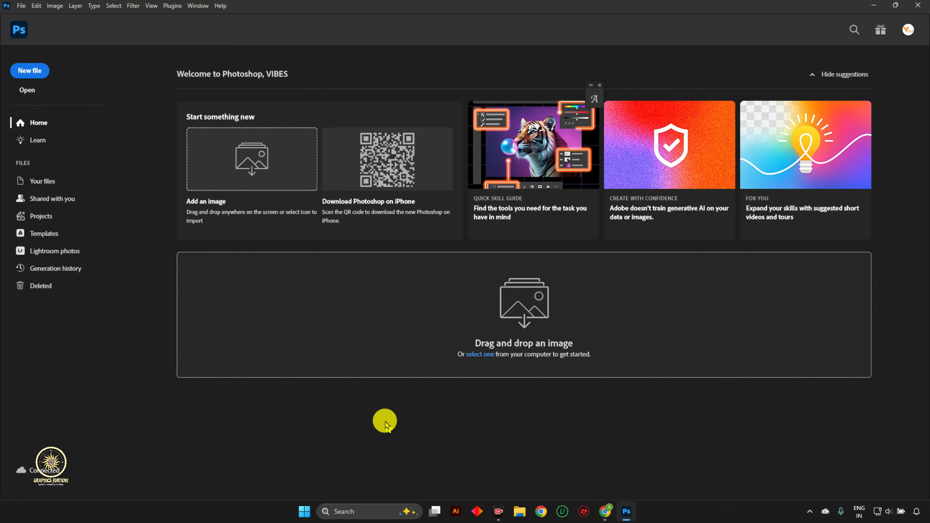
pyautogui.hotkey('ctrl', 'n')
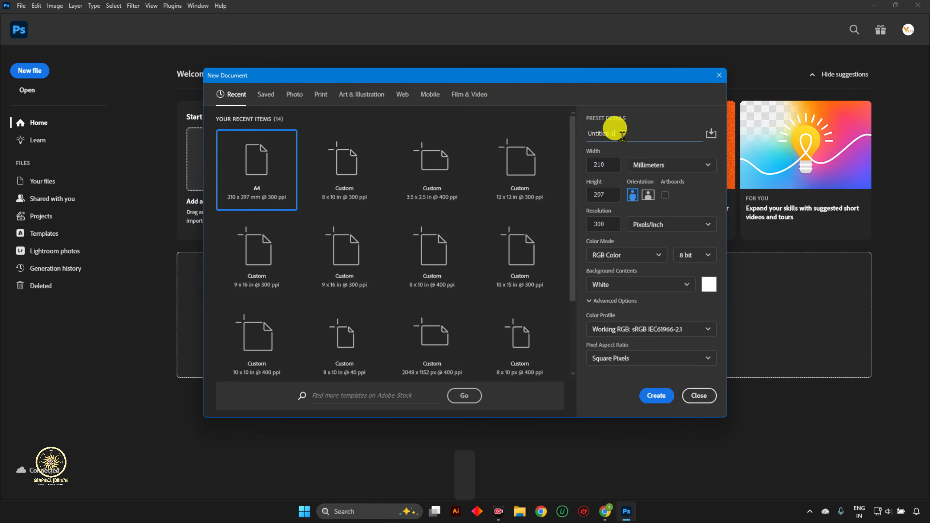
pyautogui.hotkey('ctrl', 'a')
pyautogui.write('Datta Jayanti 2025')
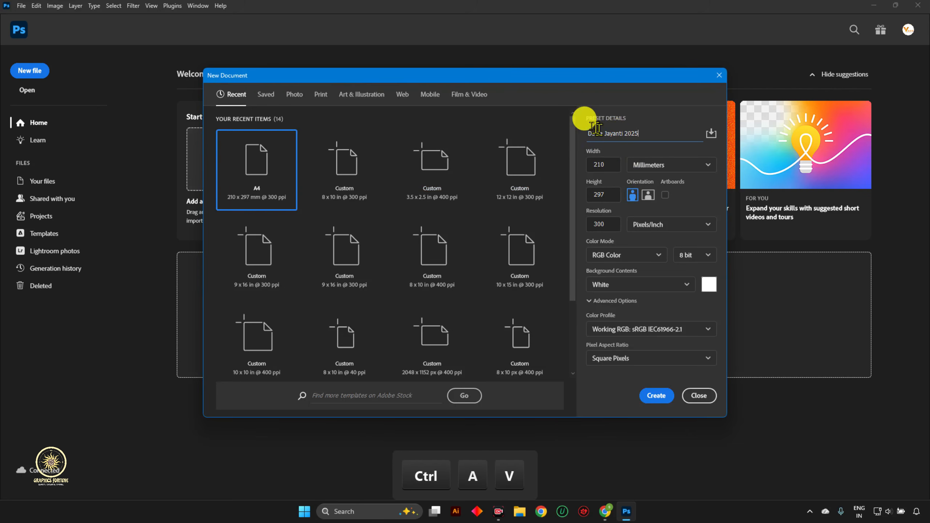
# - Size the new document in inches, 8 wide by 10 high, and create it
pyautogui.click(670, 165)
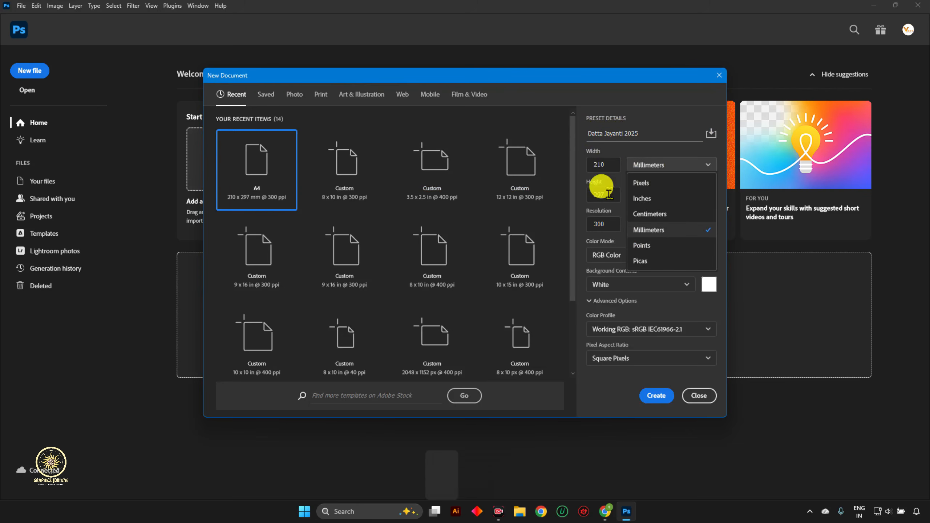
pyautogui.click(652, 198)
pyautogui.hotkey('ctrl', 'a')
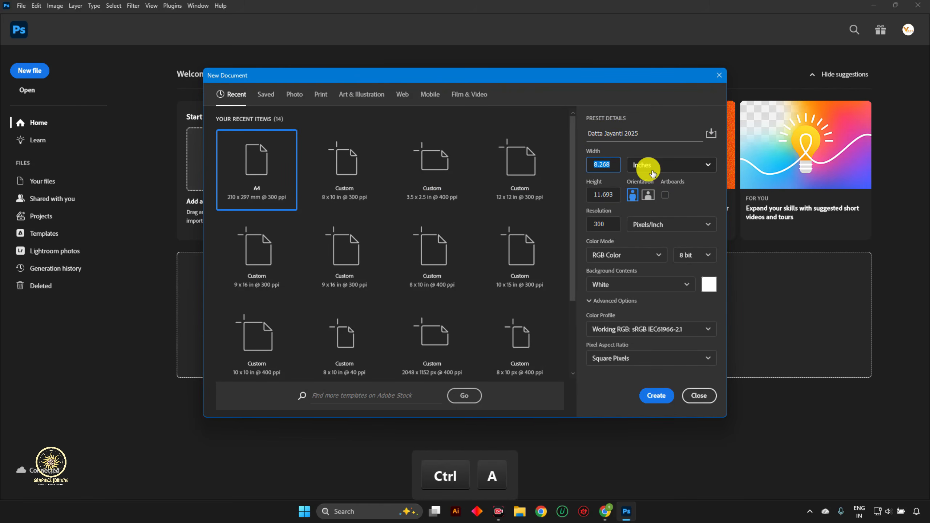
pyautogui.write('8')
pyautogui.press('Tab')
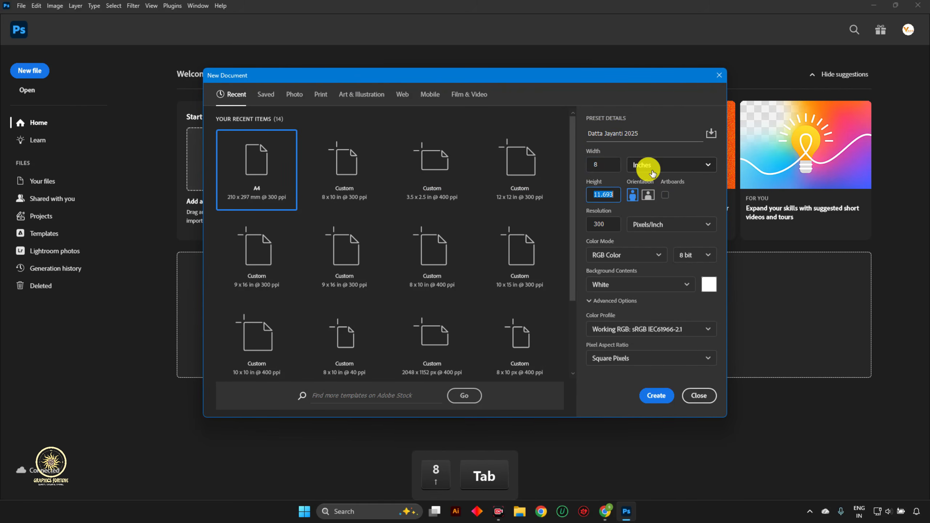
pyautogui.write('10')
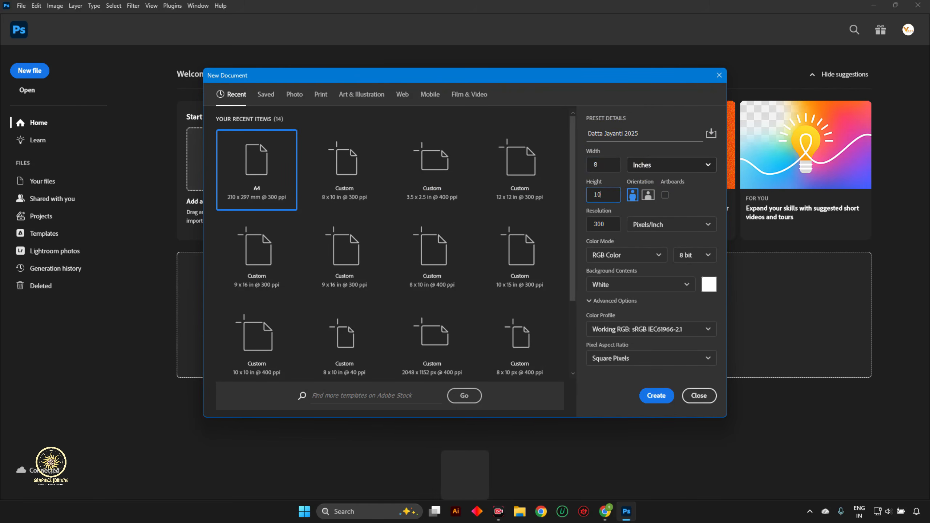
pyautogui.click(658, 395)
pyautogui.hotkey('ctrl', '0')
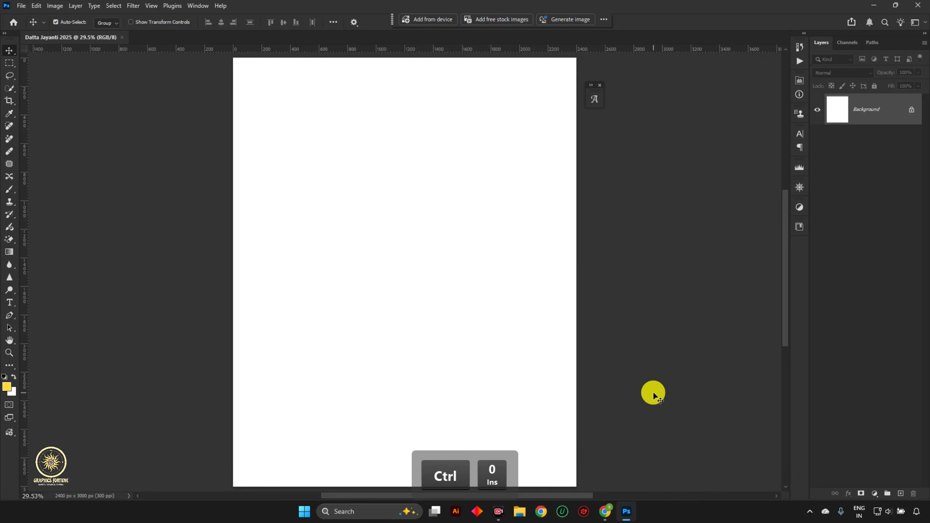
# - Add a guide layout with one column, one row and 100 px margins on all four sides
pyautogui.click(152, 6)
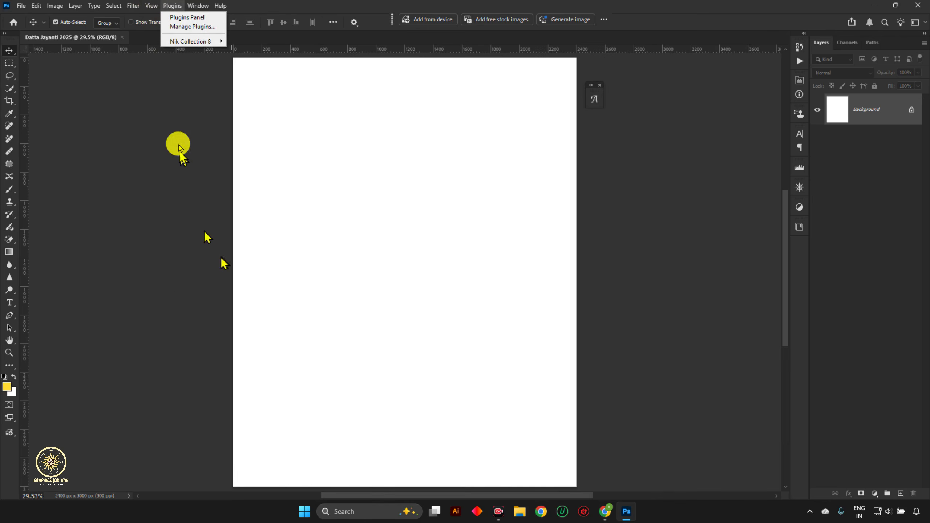
pyautogui.moveTo(204, 262)
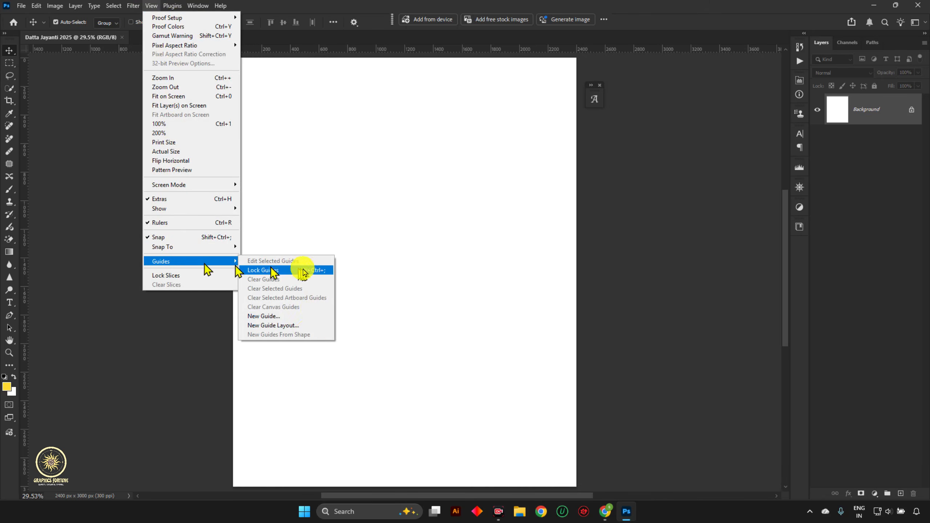
pyautogui.click(289, 326)
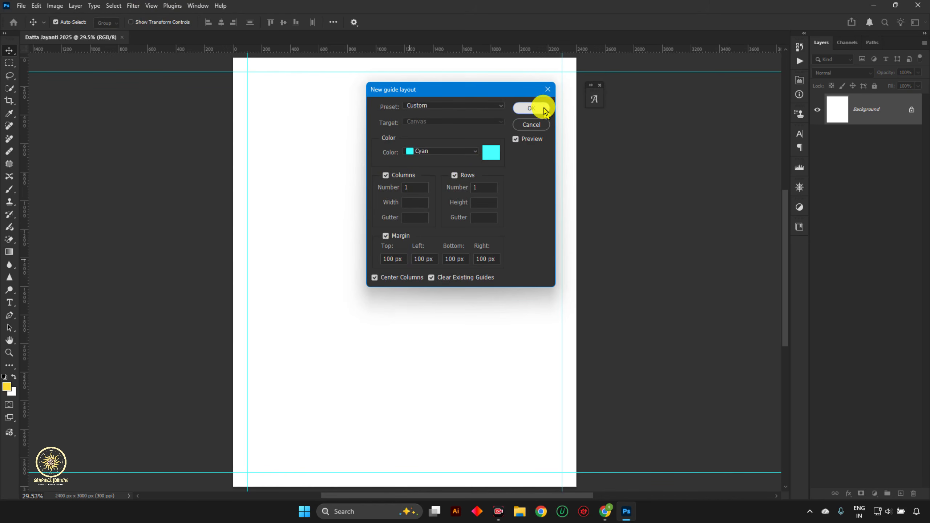
pyautogui.click(531, 108)
pyautogui.hotkey('ctrl', '0')
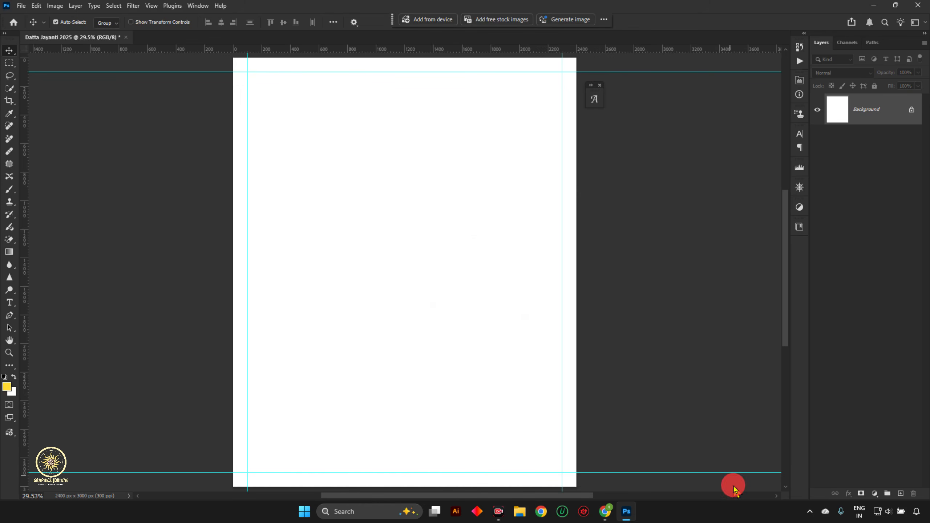
pyautogui.press('ctrl')
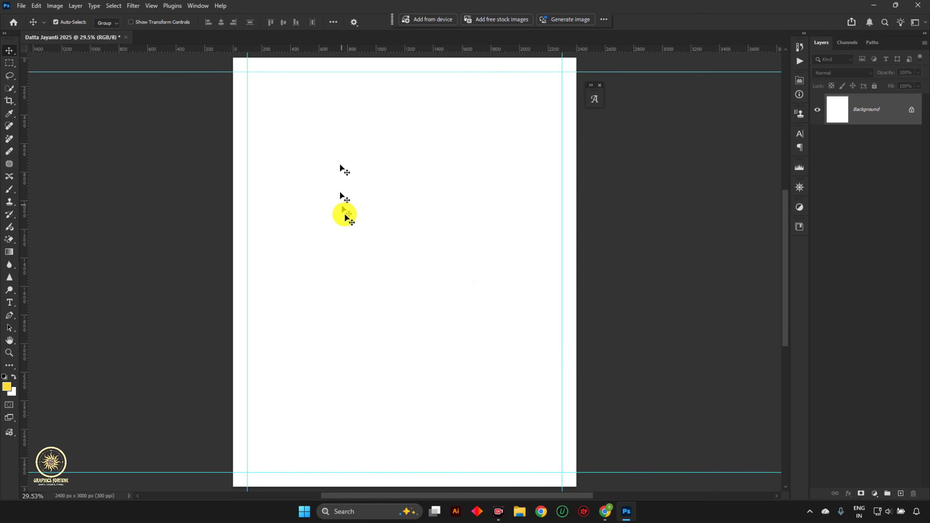
# - Place the orange light-ray background image as an embedded object and align it with the canvas's upper edge
pyautogui.click(21, 6)
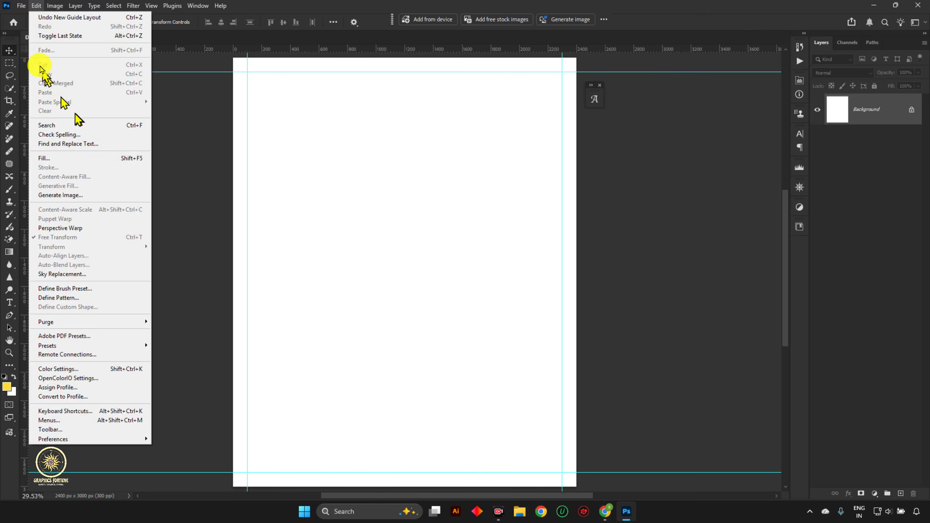
pyautogui.moveTo(19, 6)
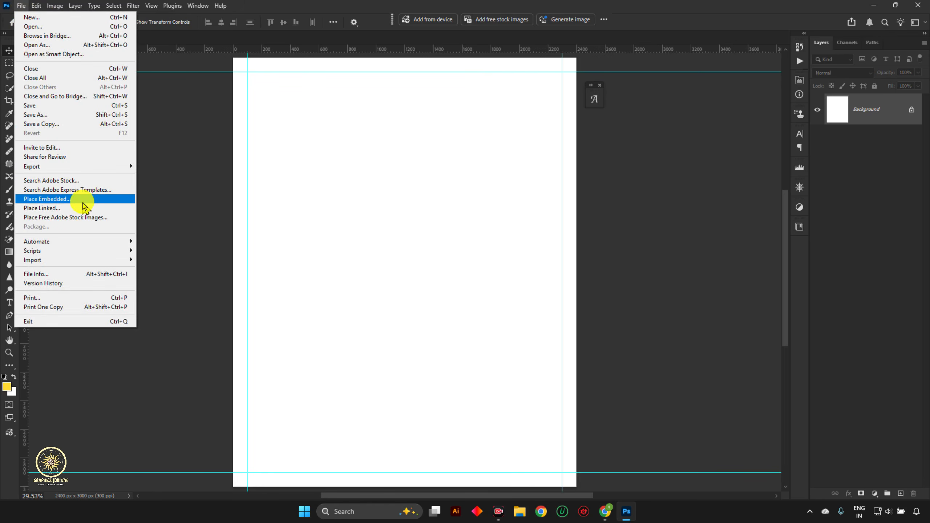
pyautogui.click(84, 206)
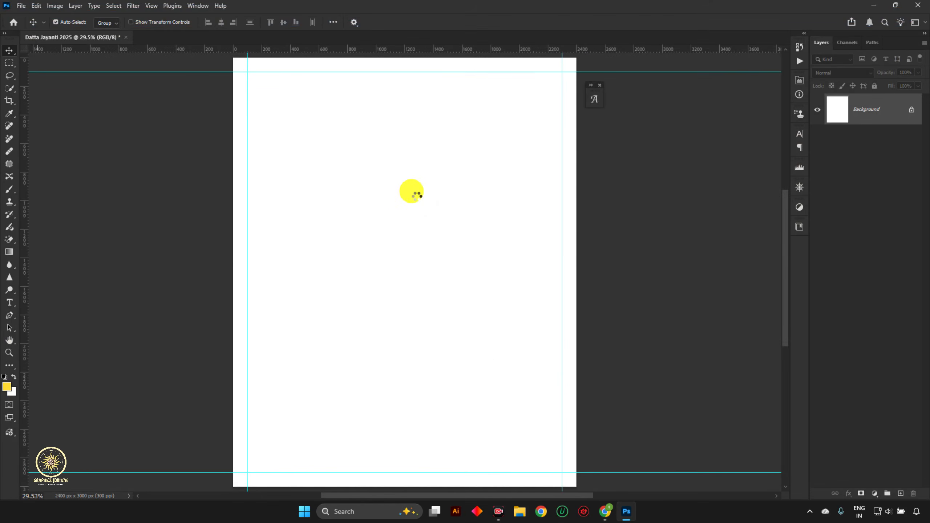
pyautogui.moveTo(416, 194); pyautogui.dragTo(417, 154)
pyautogui.press('Return')
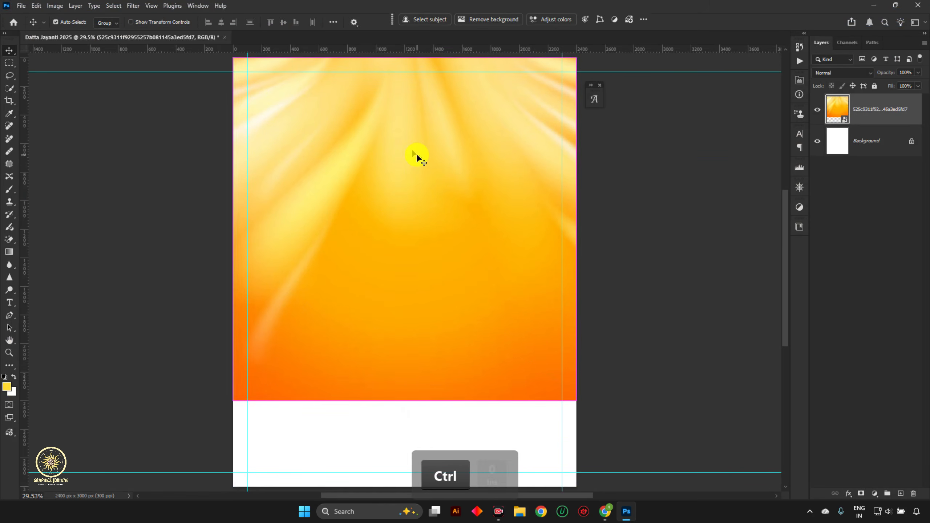
pyautogui.hotkey('ctrl', '0')
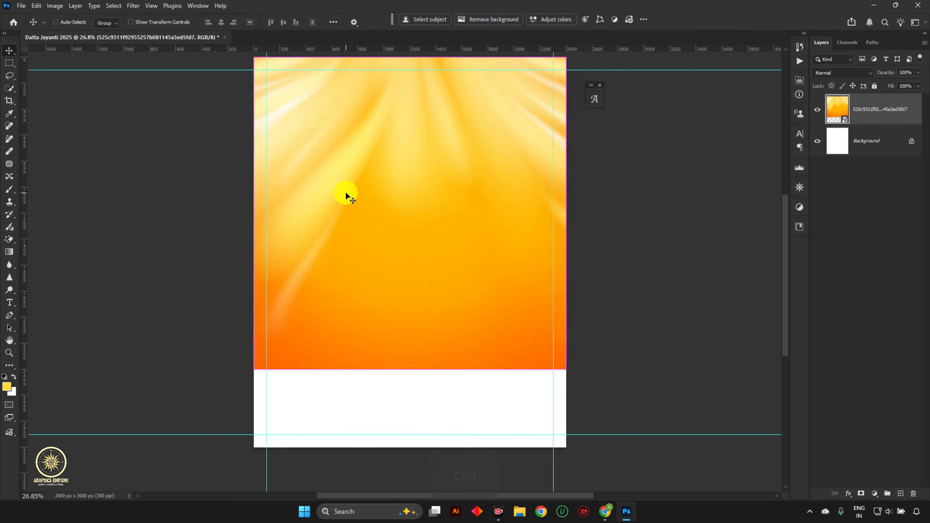
pyautogui.hotkey('ctrl', '0')
# - Draw a yellow rectangle about 2684 × 698 px over the white strip below the orange background image
pyautogui.press('m')
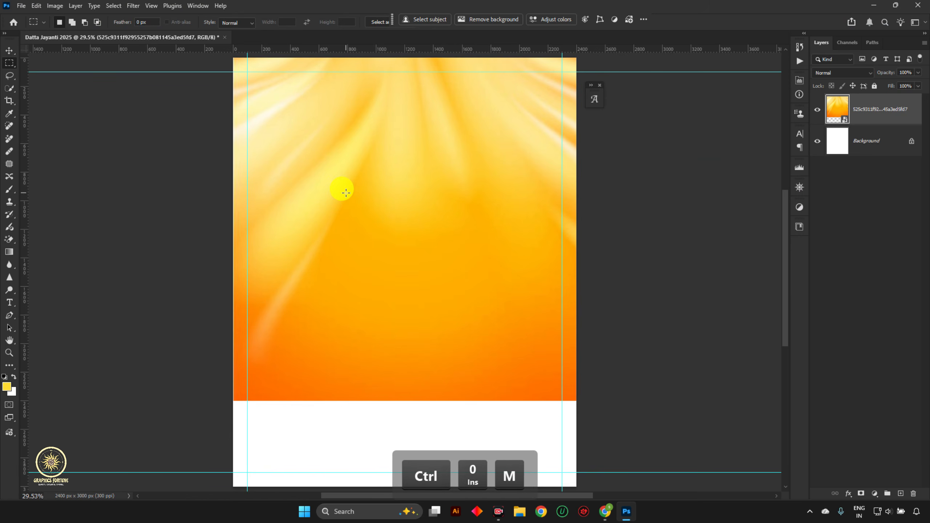
pyautogui.press('u')
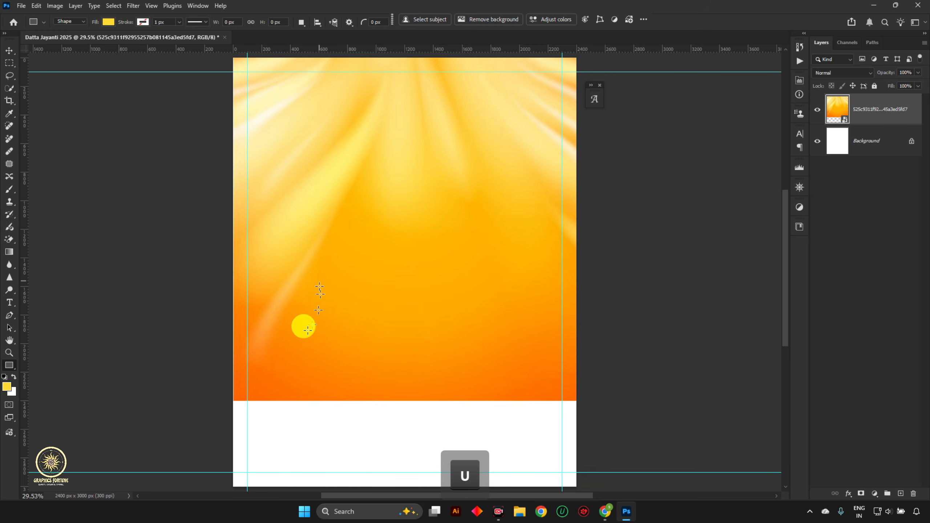
pyautogui.rightClick(8, 367)
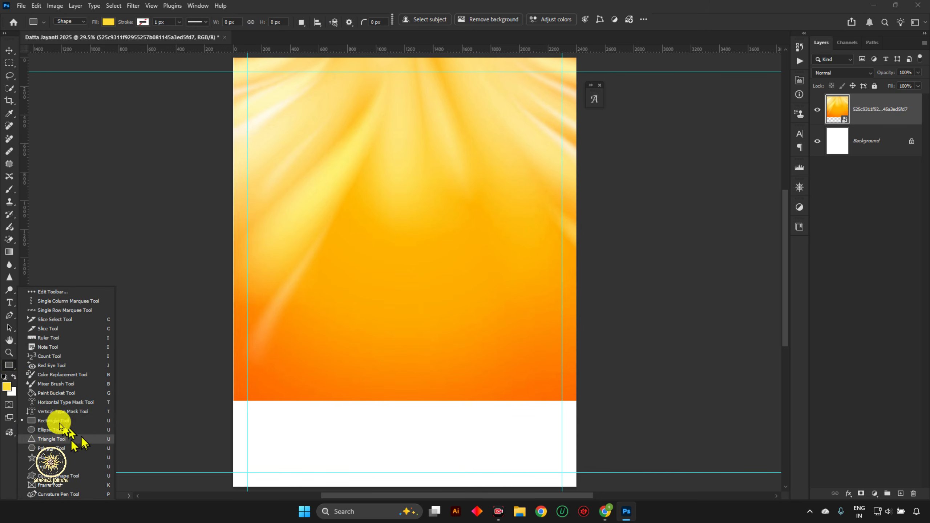
pyautogui.click(45, 421)
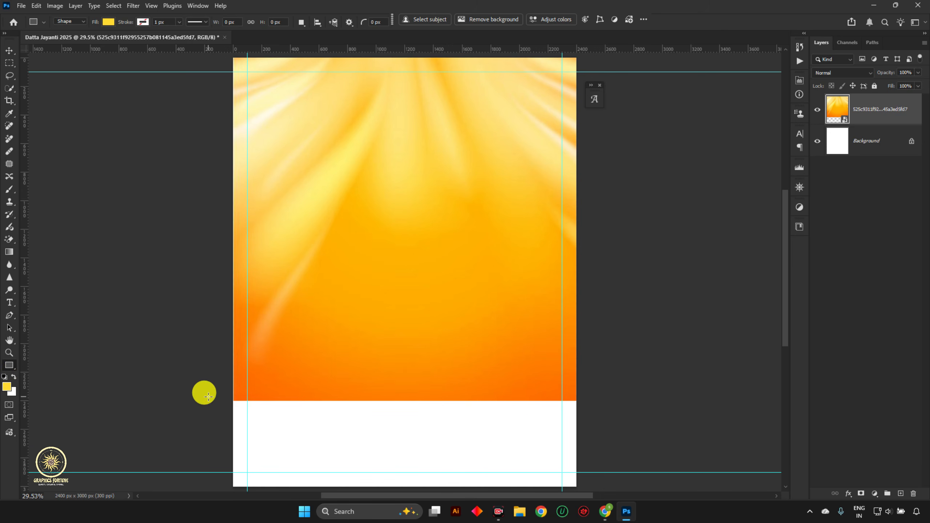
pyautogui.moveTo(208, 397); pyautogui.dragTo(592, 431)
pyautogui.hotkey('ctrl', '0')
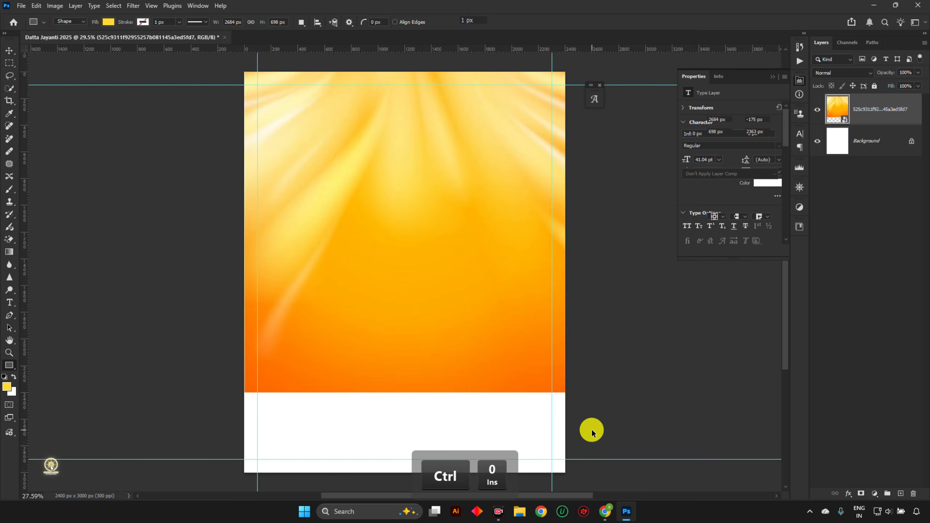
# - Recolour the yellow rectangle across the poster's lower strip to a deep purple
pyautogui.hotkey('ctrl', 'Return')
pyautogui.hotkey('ctrl', 'd')
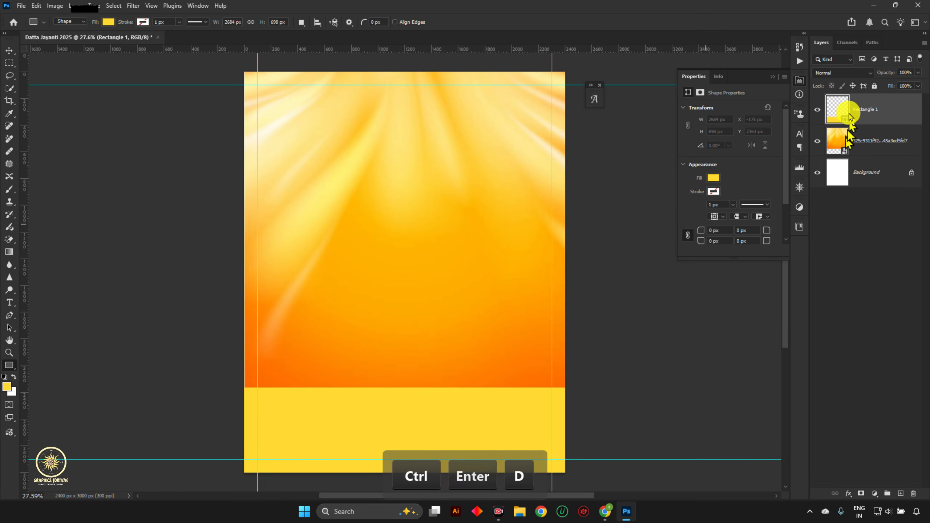
pyautogui.doubleClick(842, 123)
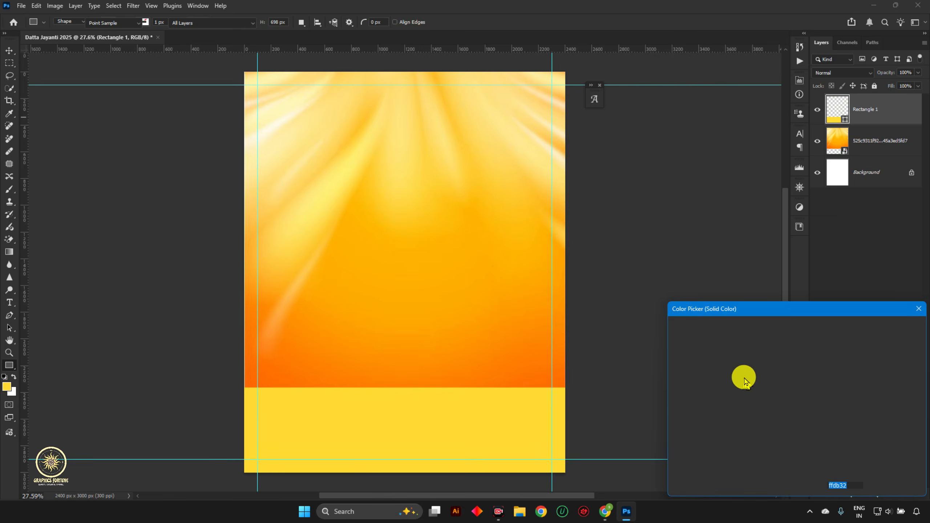
pyautogui.click(796, 422)
pyautogui.moveTo(810, 426); pyautogui.dragTo(810, 362)
pyautogui.click(793, 386)
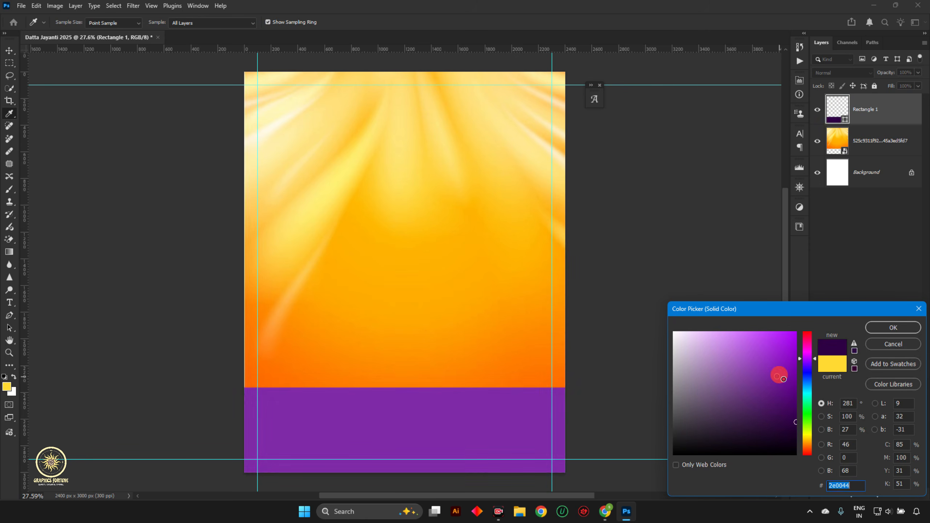
pyautogui.click(897, 329)
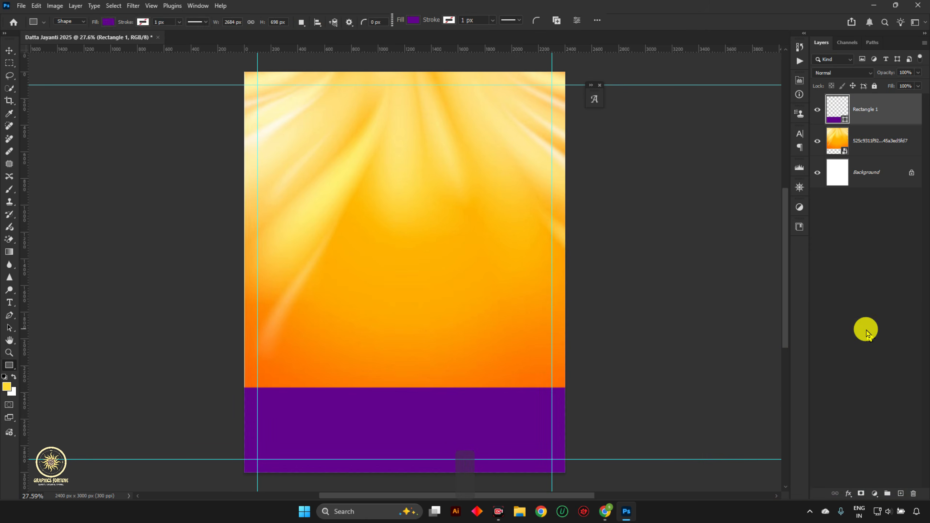
# - Open both deity images named fa4ae7e426158ad45c017ea2c70a53ed, the PNG cut-out and the JPG scene, from the Datta jayanti folder
pyautogui.press('v')
pyautogui.click(587, 249)
pyautogui.click(477, 241)
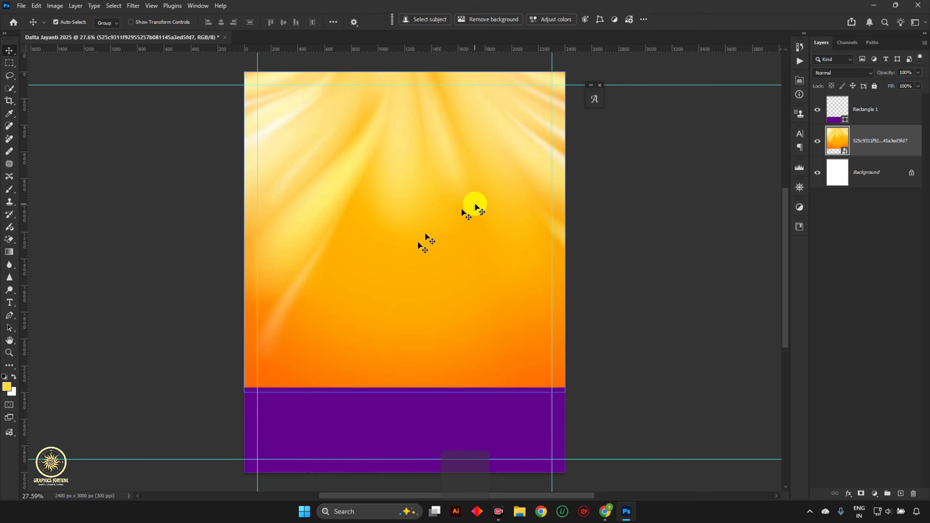
pyautogui.click(21, 6)
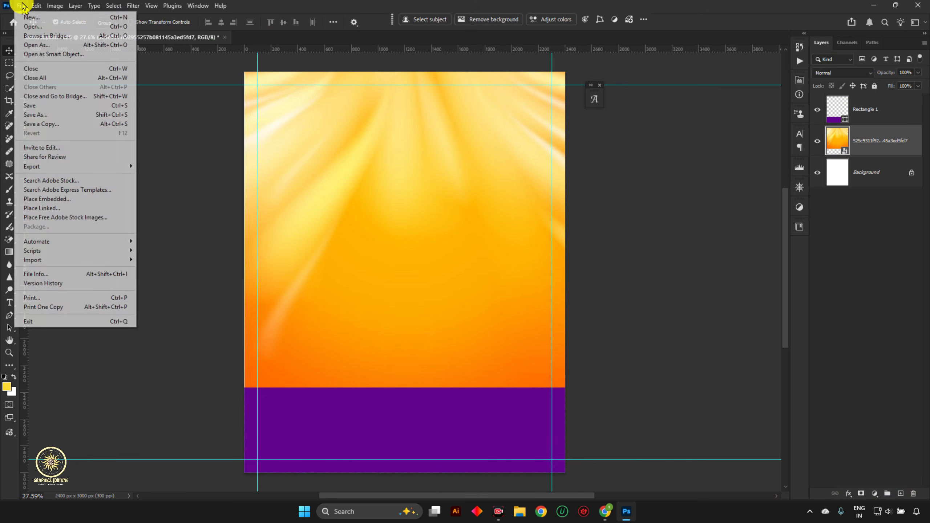
pyautogui.click(32, 27)
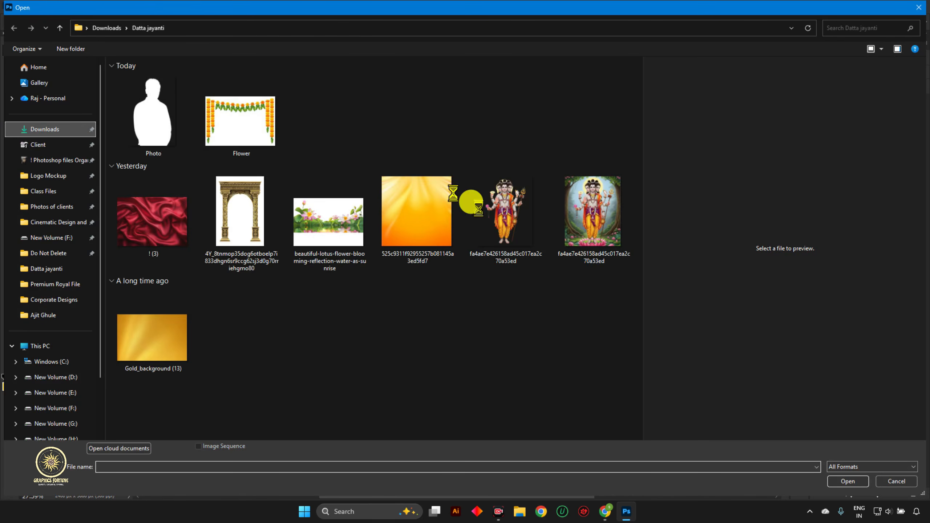
pyautogui.doubleClick(189, 135)
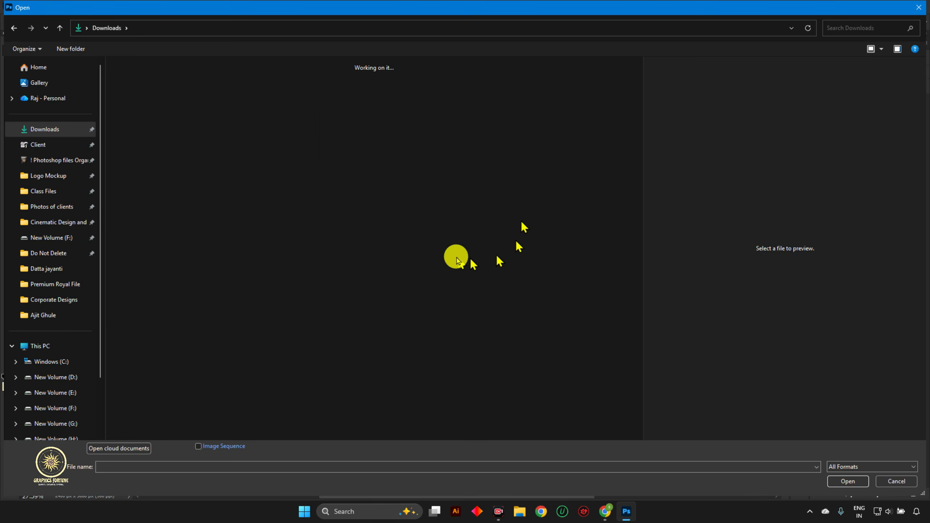
pyautogui.click(487, 203)
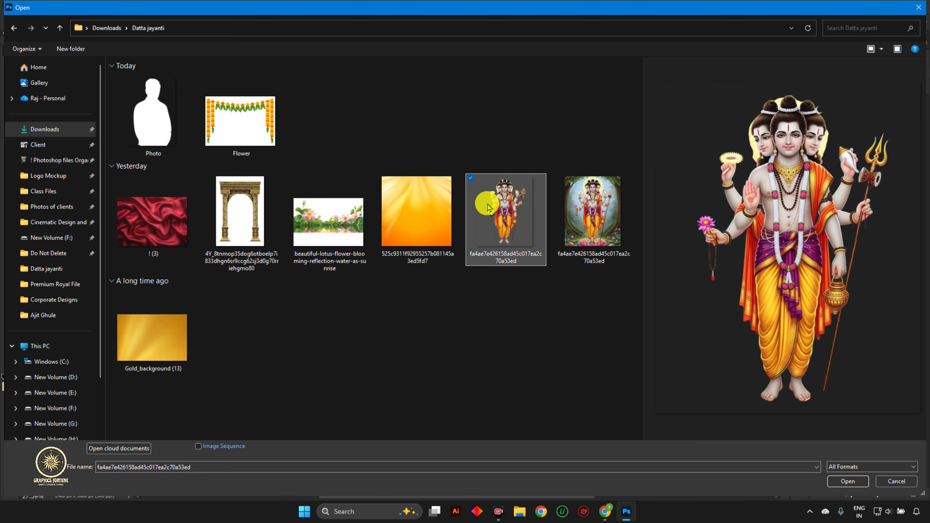
pyautogui.click(583, 217)
pyautogui.click(498, 203)
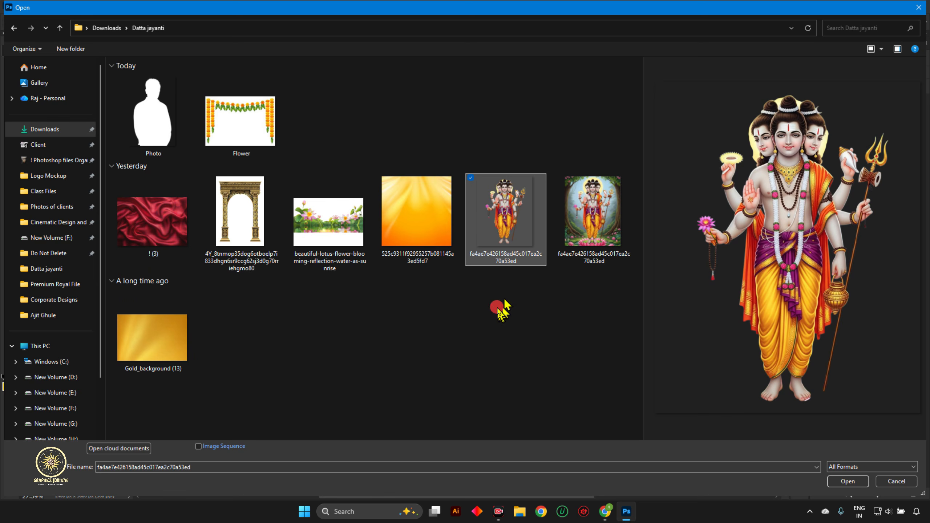
pyautogui.moveTo(504, 310); pyautogui.dragTo(578, 176)
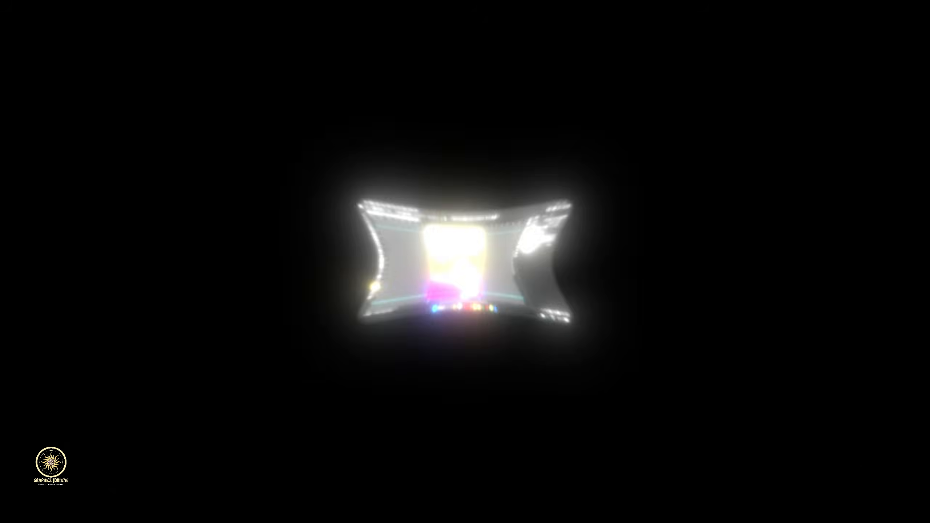
pyautogui.press('Return')
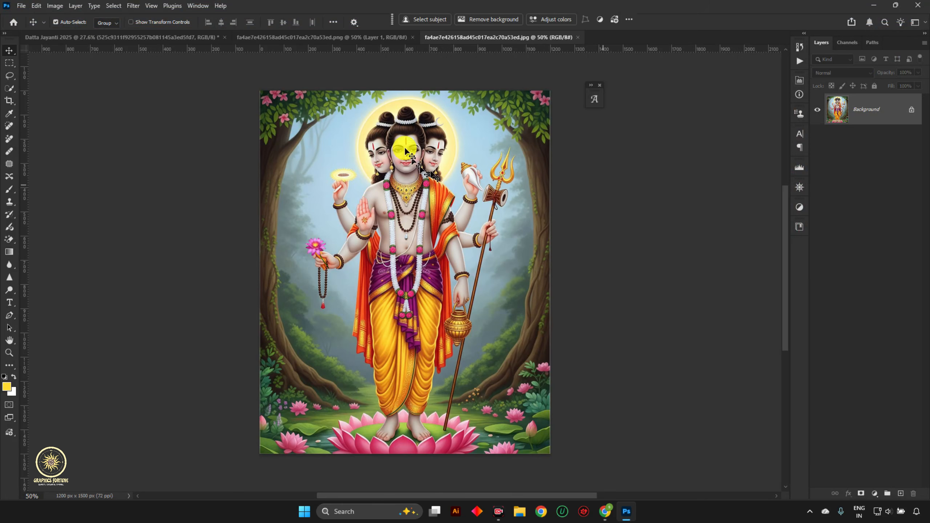
# - Bring the JPG deity scene into the poster, centre it above the purple strip and enlarge it to about 1643 × 2054 px
pyautogui.moveTo(406, 150); pyautogui.dragTo(459, 150)
pyautogui.moveTo(399, 151); pyautogui.dragTo(402, 266)
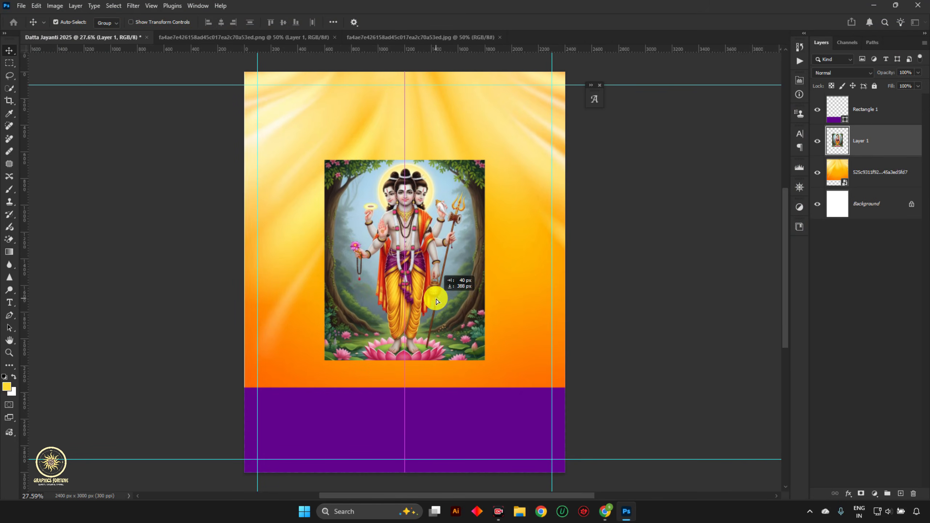
pyautogui.hotkey('ctrl', 't')
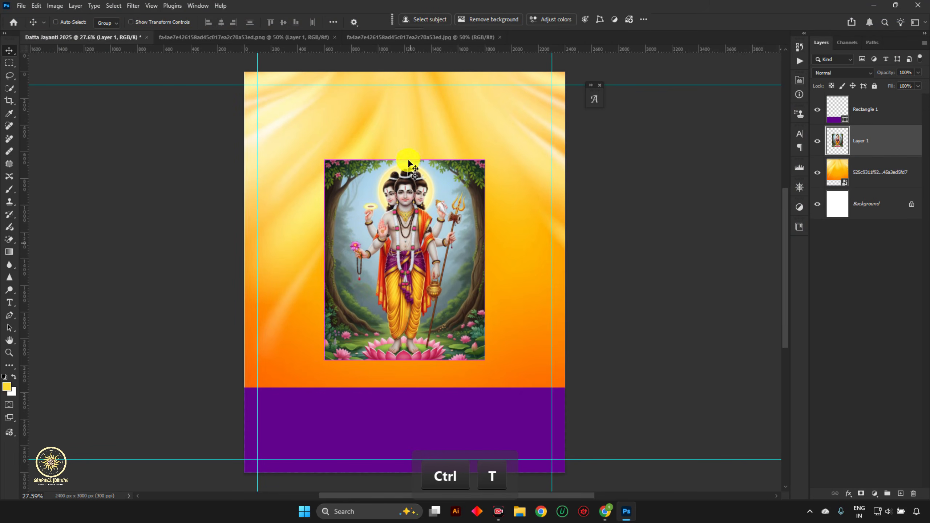
pyautogui.moveTo(407, 159); pyautogui.dragTo(405, 100)
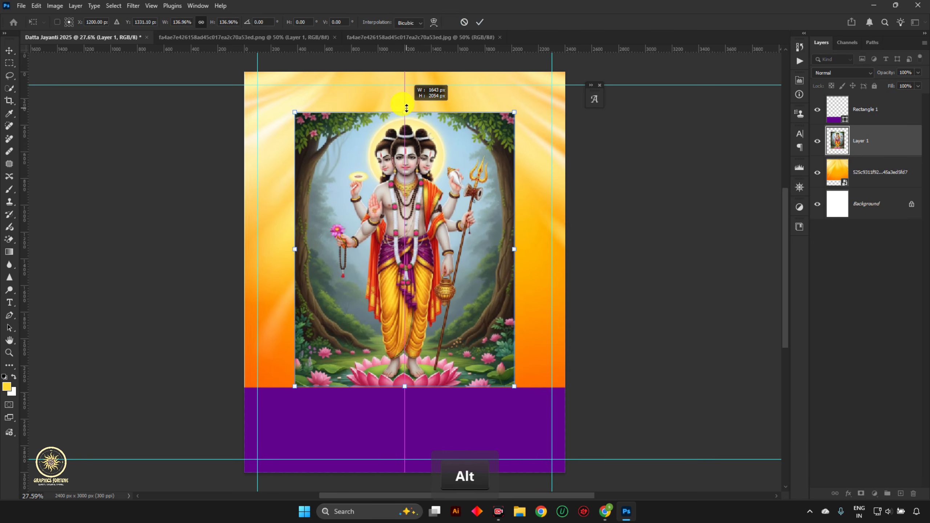
pyautogui.press('Return')
pyautogui.scroll(2, 396, 207)
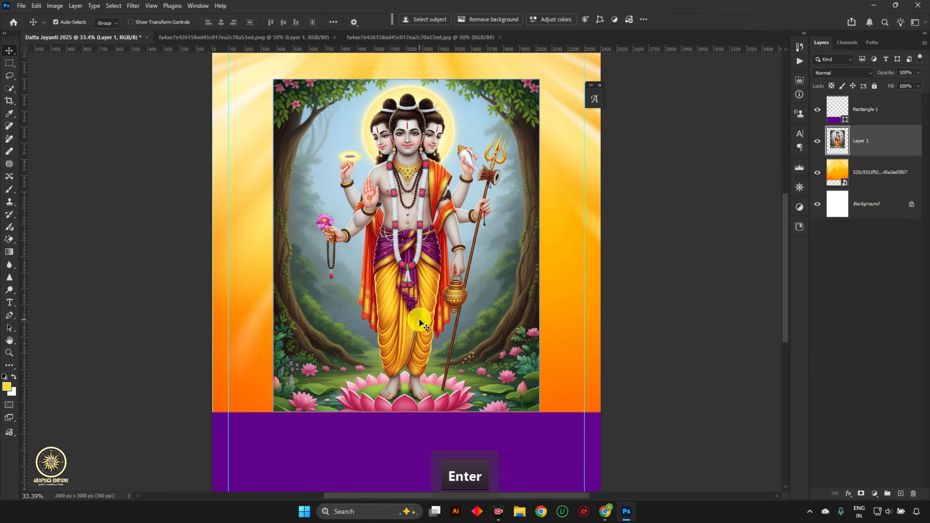
# - Bring the PNG deity cut-out into the poster and position it over the deity in the scene image
pyautogui.click(491, 38)
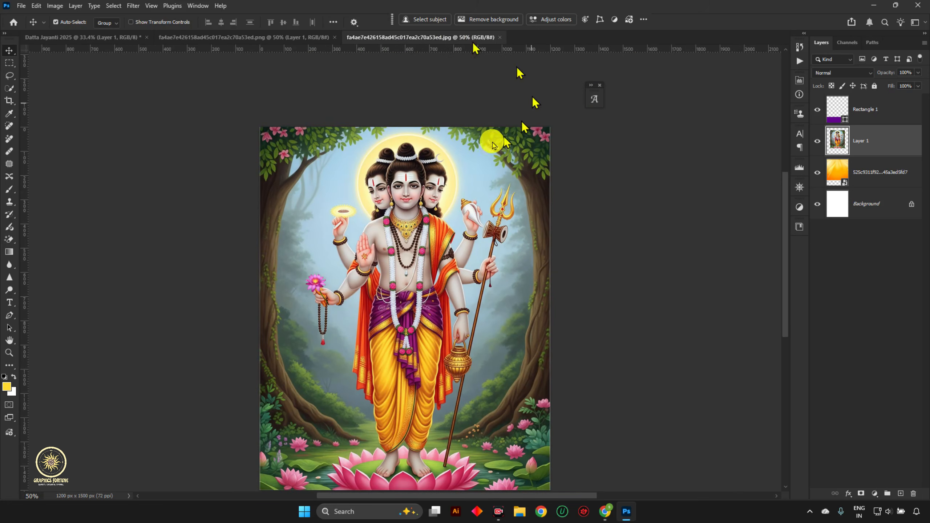
pyautogui.click(286, 37)
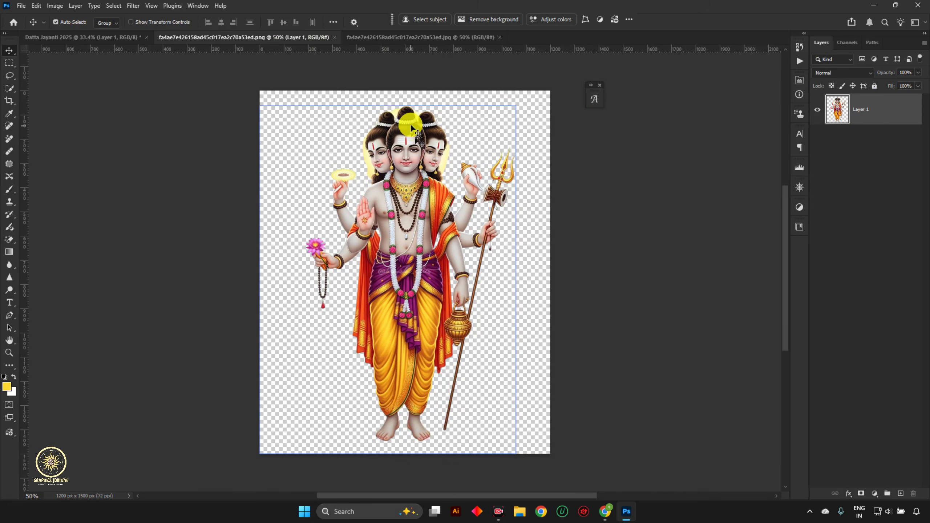
pyautogui.moveTo(409, 122); pyautogui.dragTo(397, 338)
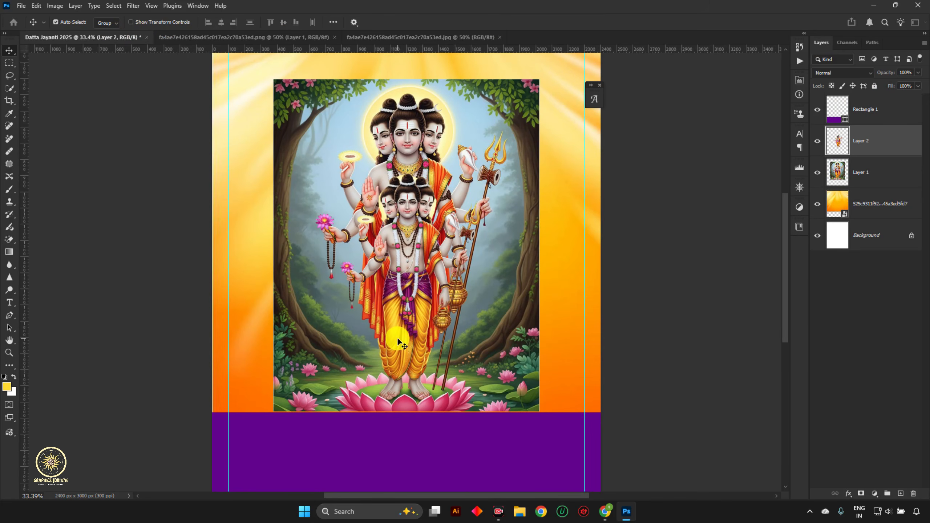
pyautogui.hotkey('ctrl', 't')
pyautogui.scroll(3, 403, 135)
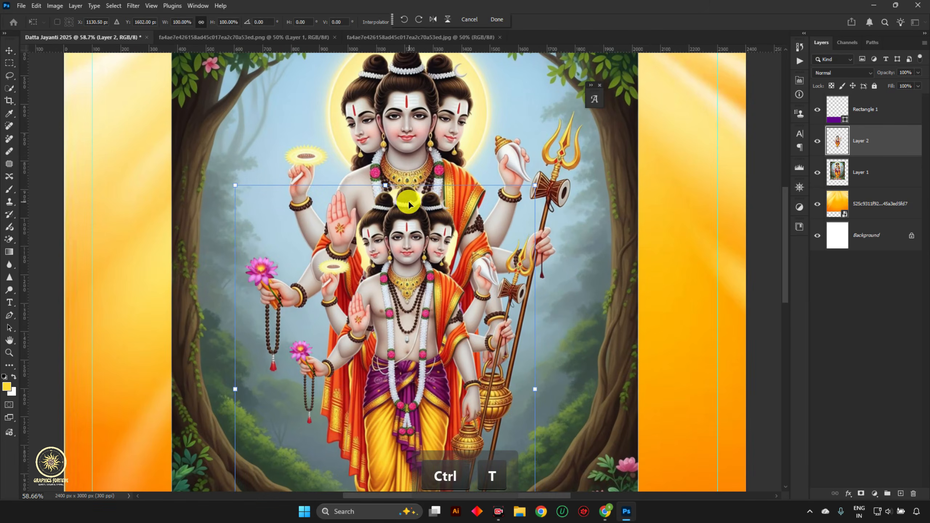
pyautogui.moveTo(394, 183); pyautogui.dragTo(49, 195)
pyautogui.scroll(3, 398, 164)
pyautogui.moveTo(112, 203); pyautogui.dragTo(301, 218)
pyautogui.scroll(-3, 361, 272)
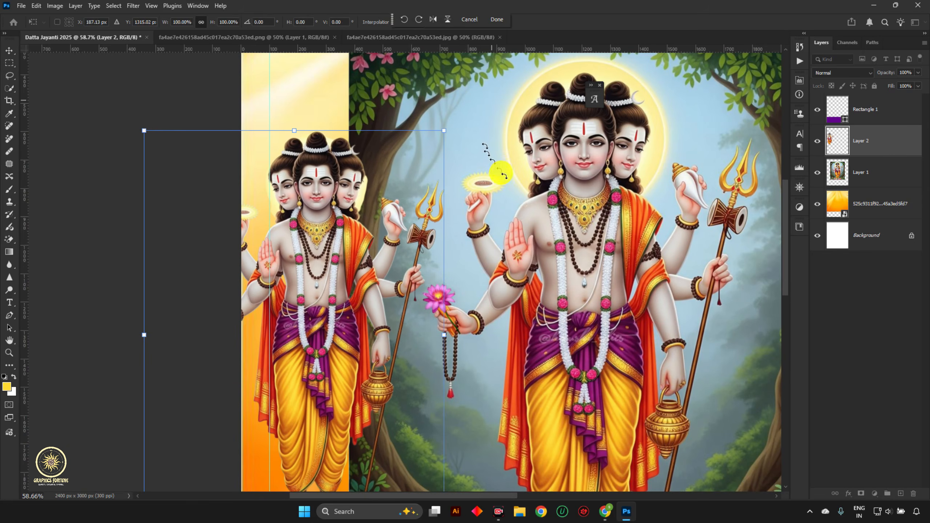
pyautogui.scroll(-3, 426, 163)
pyautogui.moveTo(332, 279); pyautogui.dragTo(531, 302)
pyautogui.scroll(-1, 480, 170)
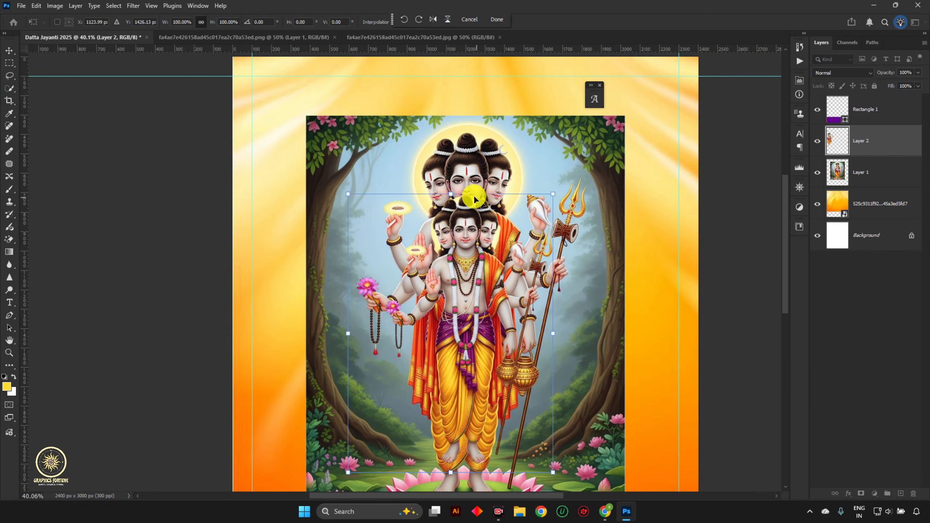
# - Enlarge the deity cut-out to about 137% and align it exactly with the matching figure in the scene image
pyautogui.moveTo(456, 193); pyautogui.dragTo(452, 132)
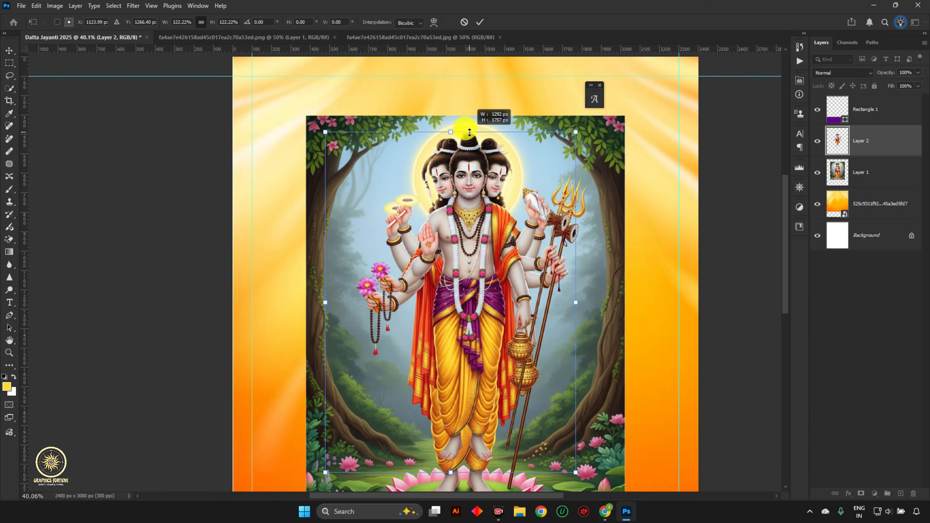
pyautogui.press('space')
pyautogui.moveTo(461, 464); pyautogui.dragTo(425, 406)
pyautogui.scroll(2, 439, 369)
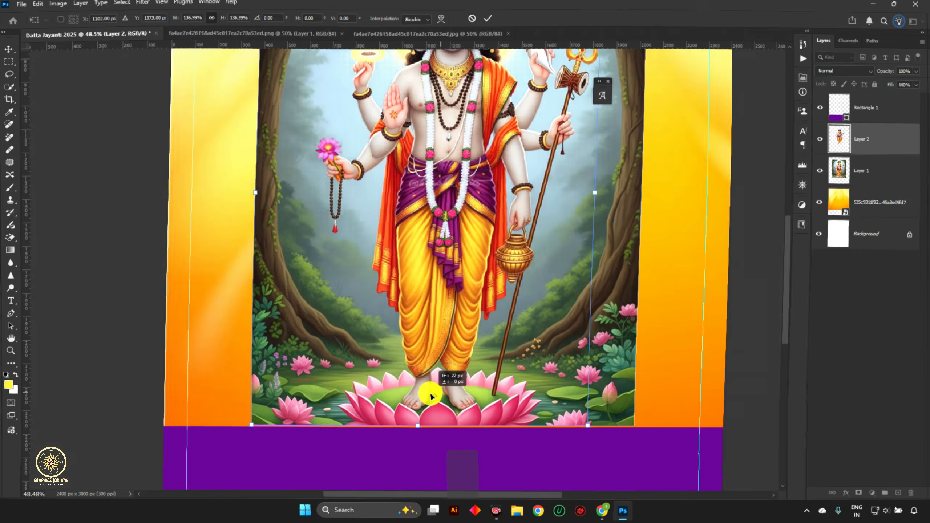
pyautogui.hotkey('ctrl', '0')
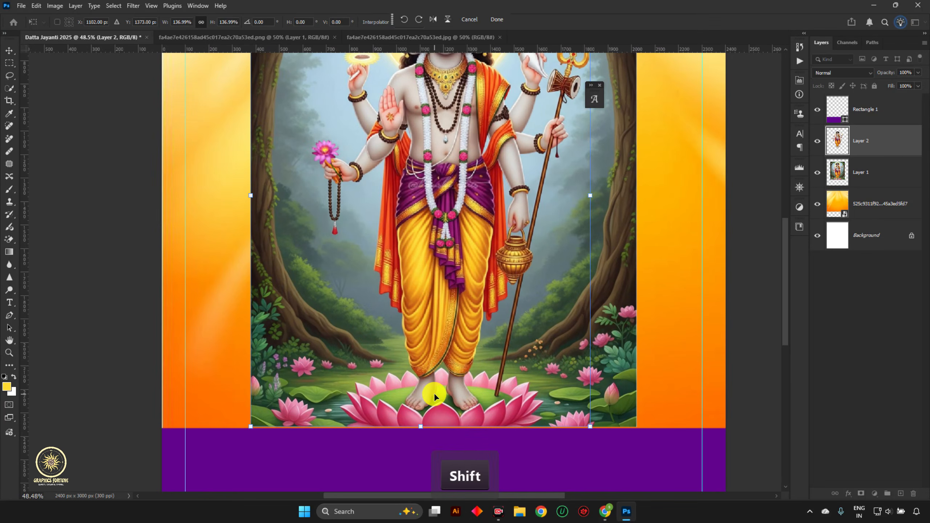
pyautogui.press('Return')
pyautogui.hotkey('ctrl', '0')
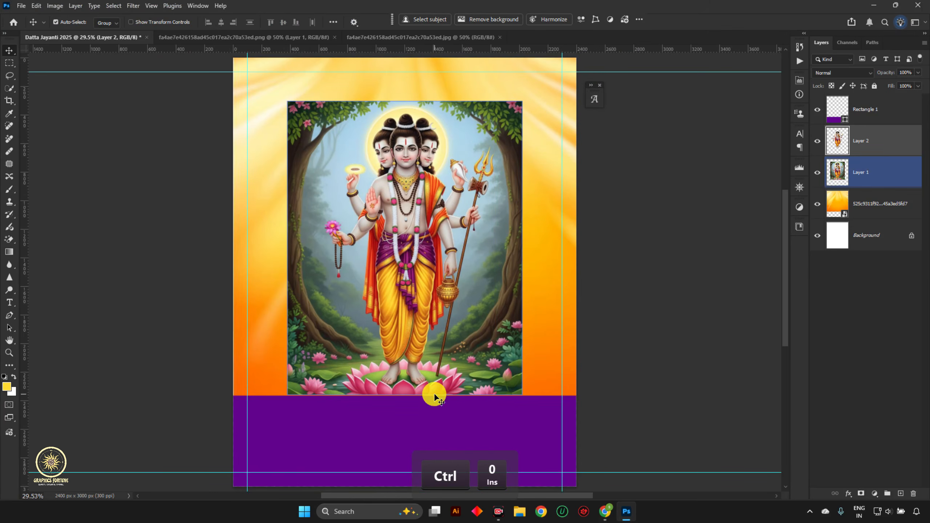
# - Hide the scene image, Layer 1, with an all-black layer mask
pyautogui.click(828, 171)
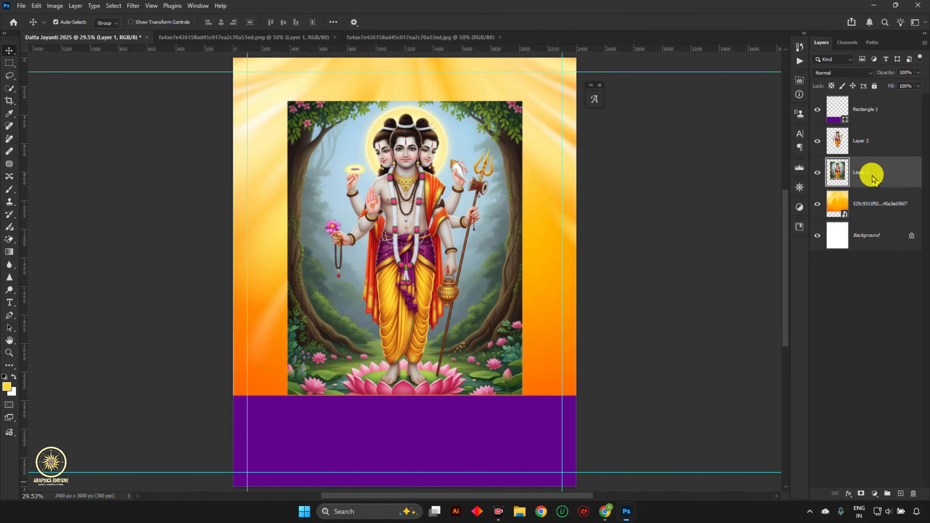
pyautogui.click(874, 179)
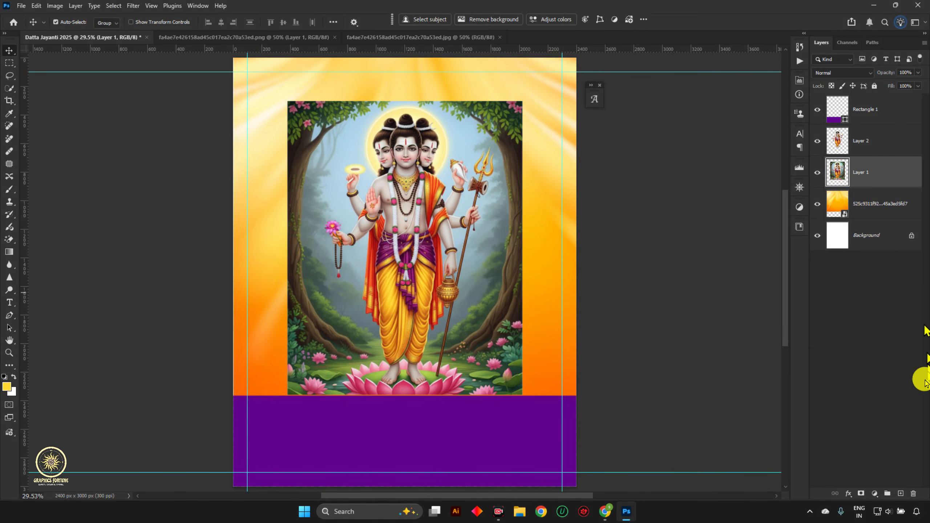
pyautogui.keyDown('alt'); pyautogui.click(861, 493); pyautogui.keyUp('alt')
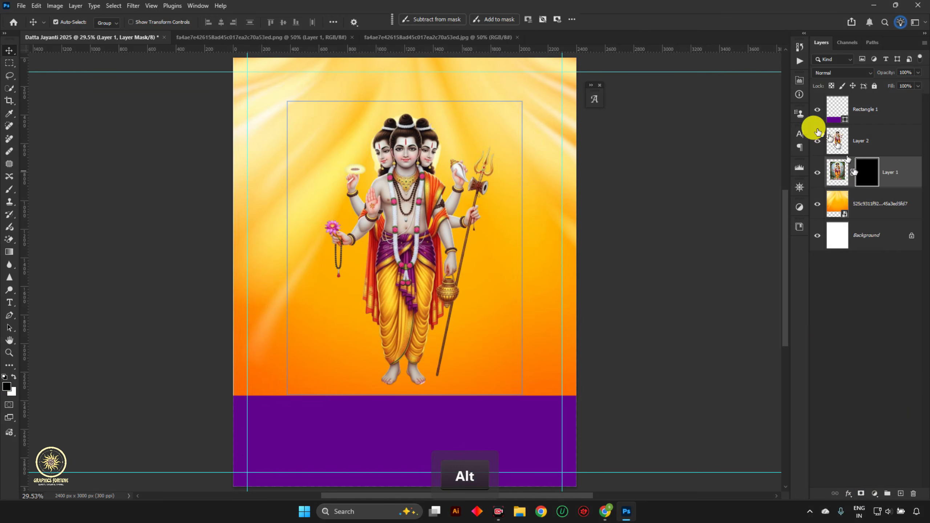
# - Scale the deity cut-out and the masked scene layer together to about 103%, keeping their base on the purple strip
pyautogui.click(896, 149)
pyautogui.hotkey('ctrl', '0')
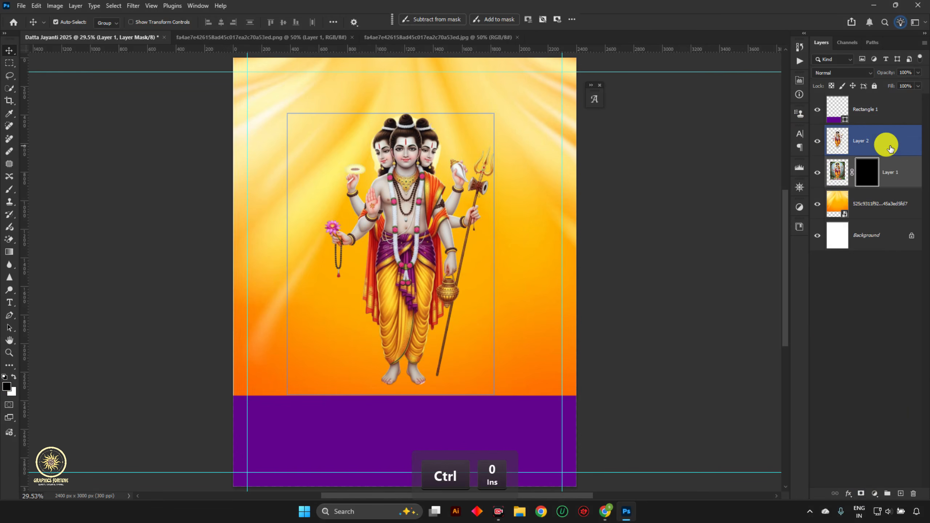
pyautogui.keyDown('shift'); pyautogui.click(886, 146); pyautogui.keyUp('shift')
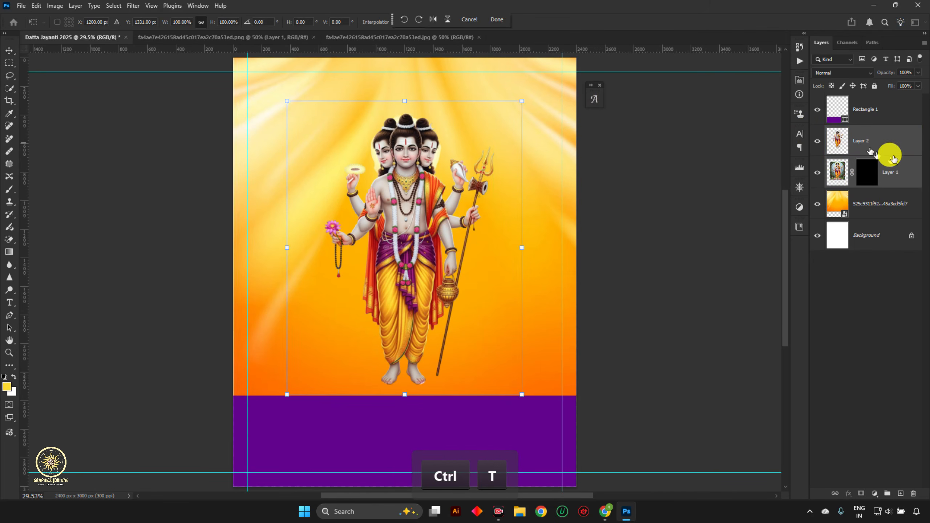
pyautogui.moveTo(399, 104)
pyautogui.mouseDown()
pyautogui.moveTo(404, 83)
pyautogui.moveTo(406, 93)
pyautogui.mouseUp()
pyautogui.moveTo(407, 127); pyautogui.dragTo(407, 127)
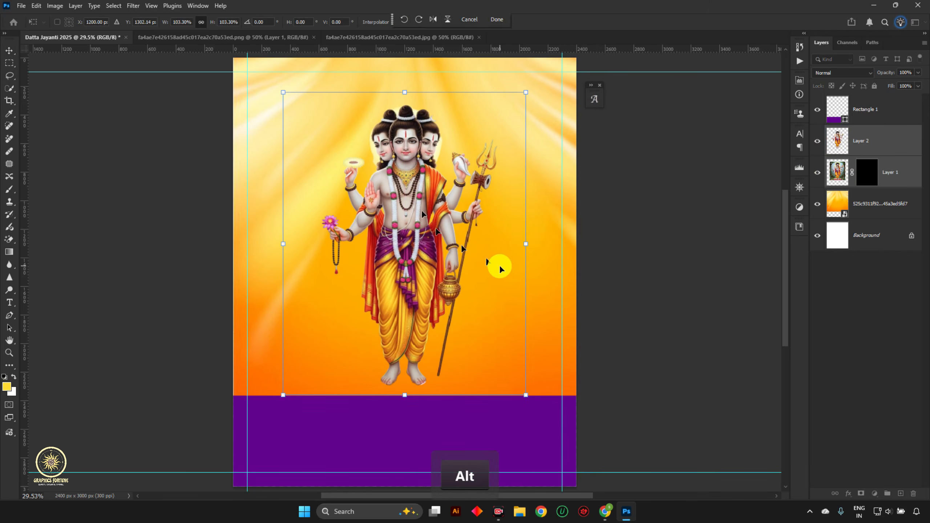
pyautogui.press('Return')
pyautogui.hotkey('ctrl', '0')
# - Move the deity cut-out and its masked scene layer together to the left half of the poster
pyautogui.click(498, 264)
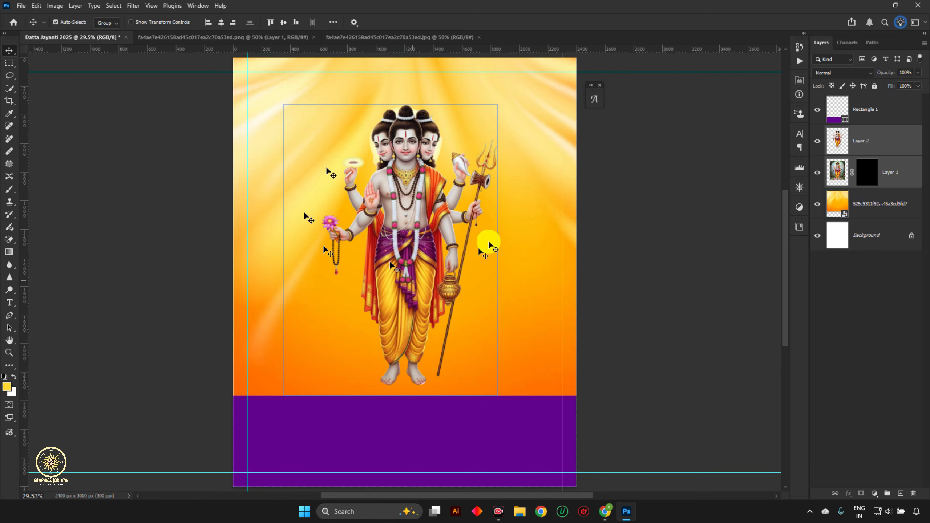
pyautogui.click(312, 286)
pyautogui.click(414, 291)
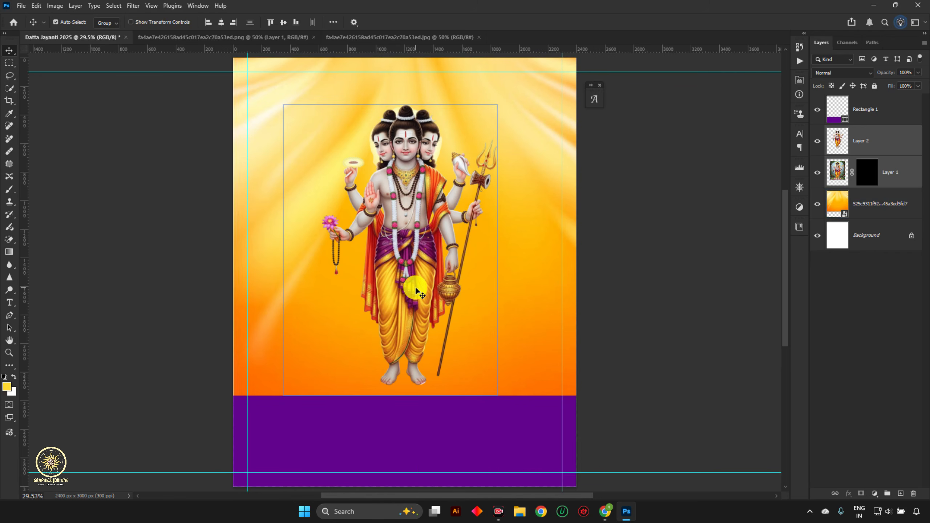
pyautogui.moveTo(419, 288); pyautogui.dragTo(354, 302)
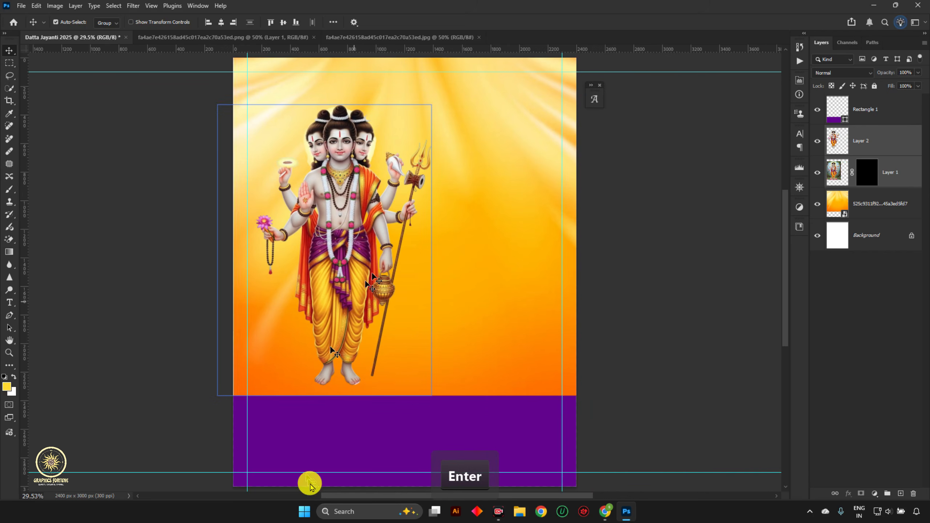
# - Disable the layer mask on Layer 1 so the full scene image shows behind the deity
pyautogui.click(526, 374)
pyautogui.click(496, 399)
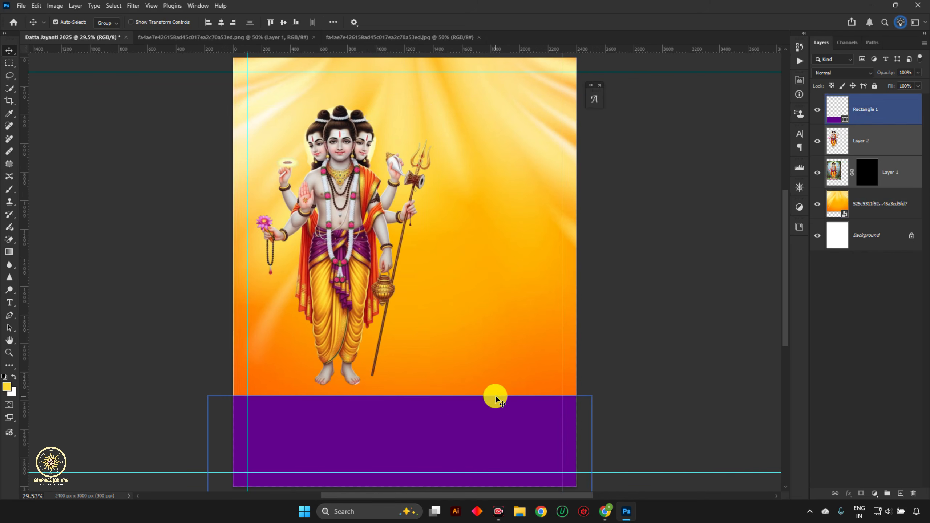
pyautogui.scroll(1, 496, 396)
pyautogui.click(869, 182)
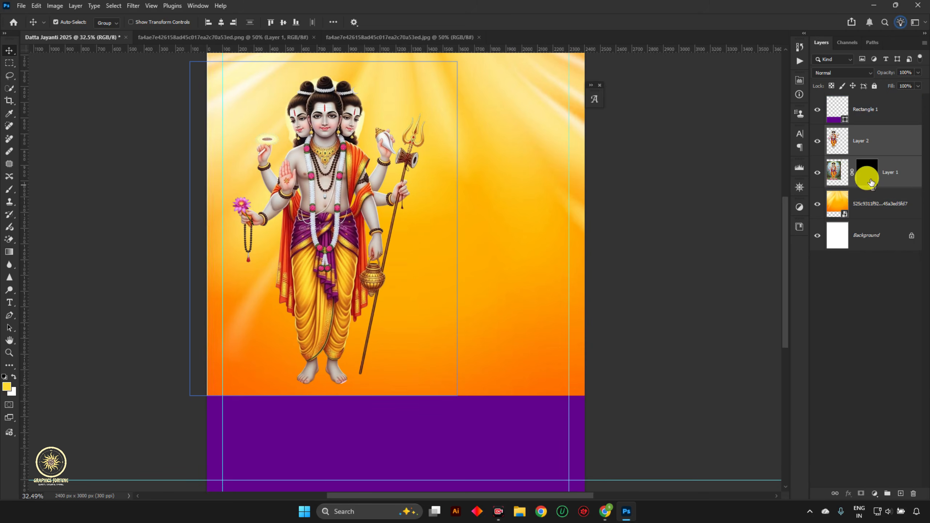
pyautogui.keyDown('shift'); pyautogui.click(868, 171); pyautogui.keyUp('shift')
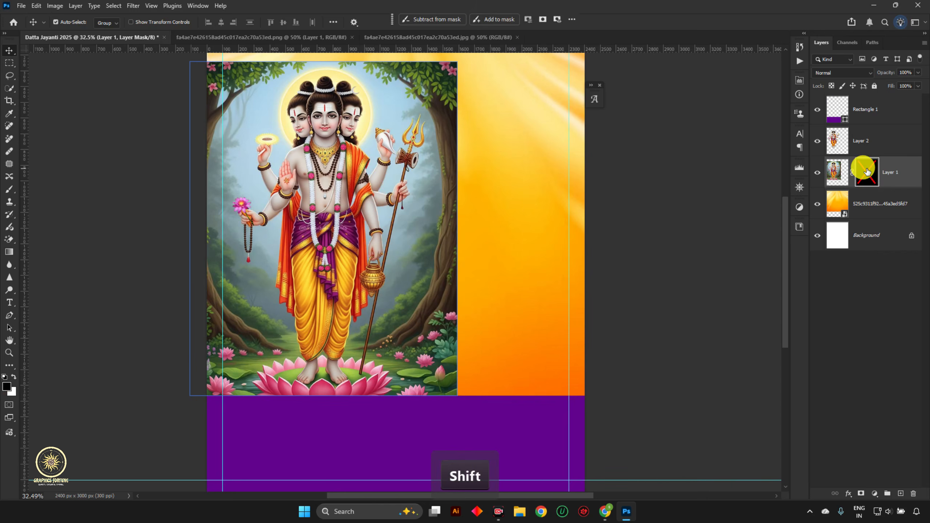
pyautogui.hotkey('ctrl', '0')
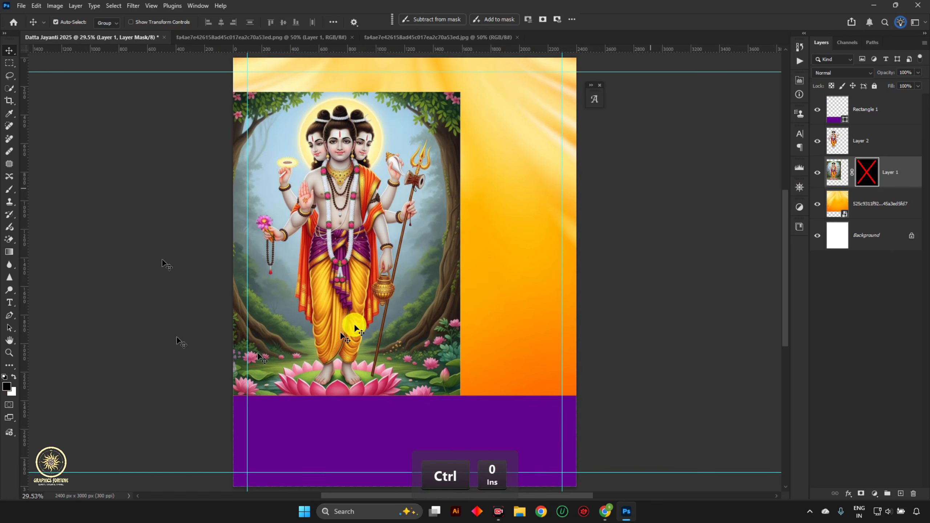
# - Duplicate Layer 1 and re-enable the black layer mask on the copy
pyautogui.scroll(7, 326, 100)
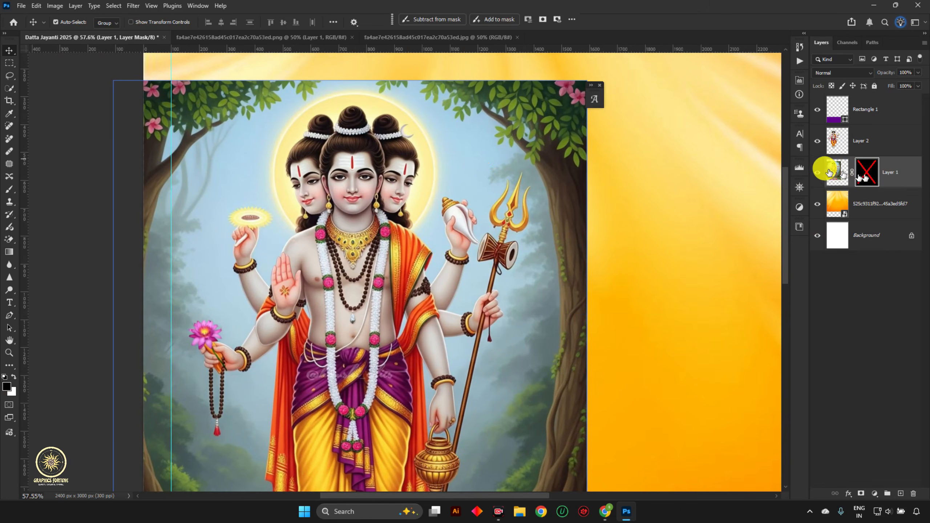
pyautogui.click(817, 172)
pyautogui.click(817, 172)
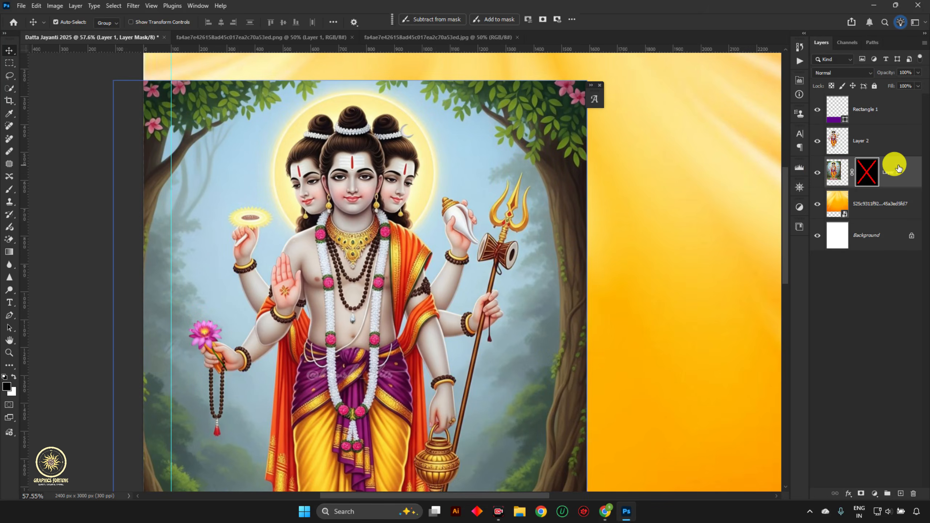
pyautogui.hotkey('ctrl', 'j')
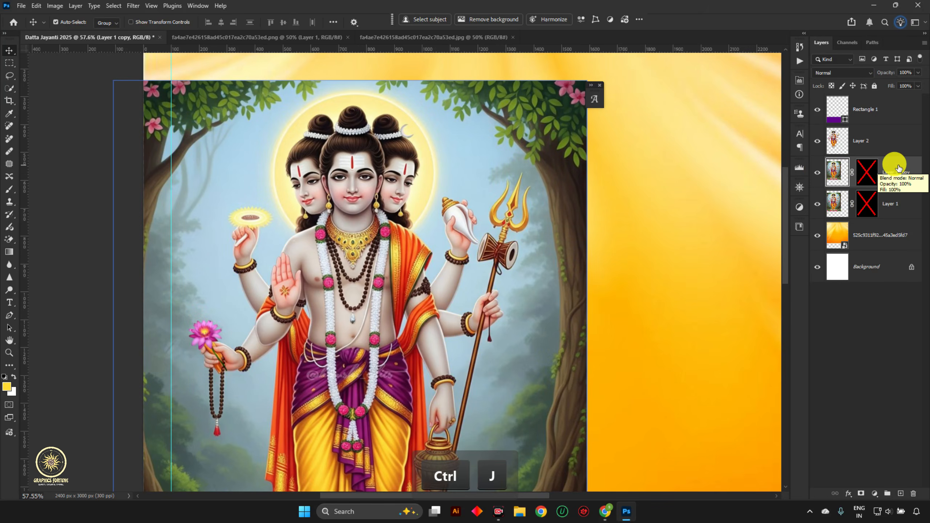
pyautogui.keyDown('shift'); pyautogui.click(865, 173); pyautogui.keyUp('shift')
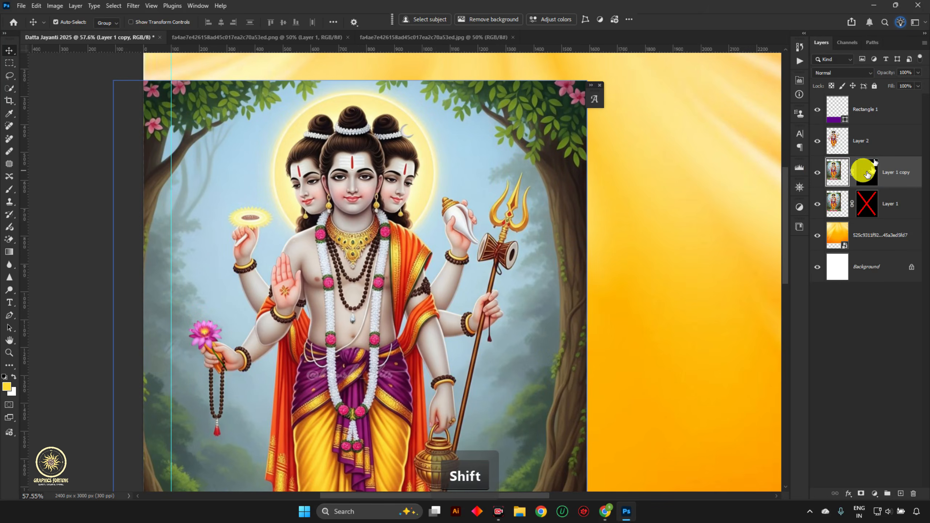
# - Paint white on the copy's mask with a hard round brush of about 560 px over the halo behind the heads
pyautogui.press('b')
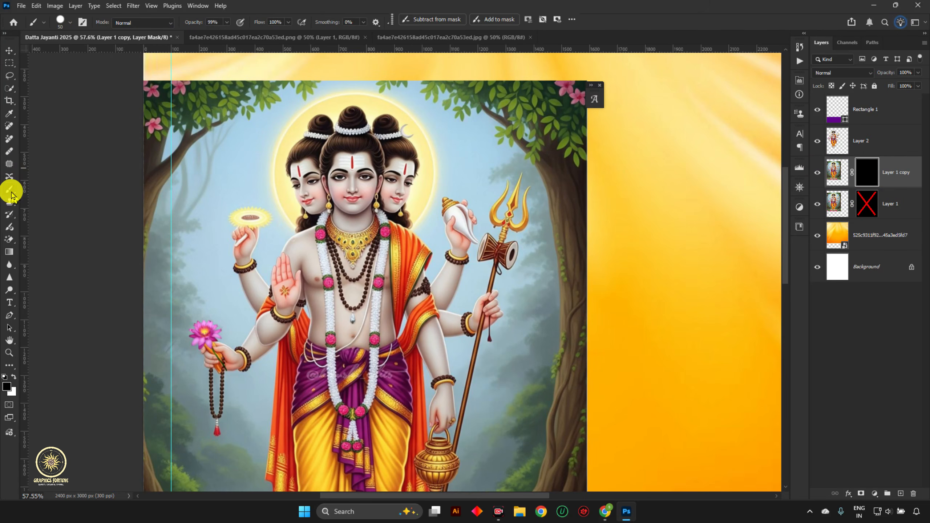
pyautogui.rightClick(433, 190)
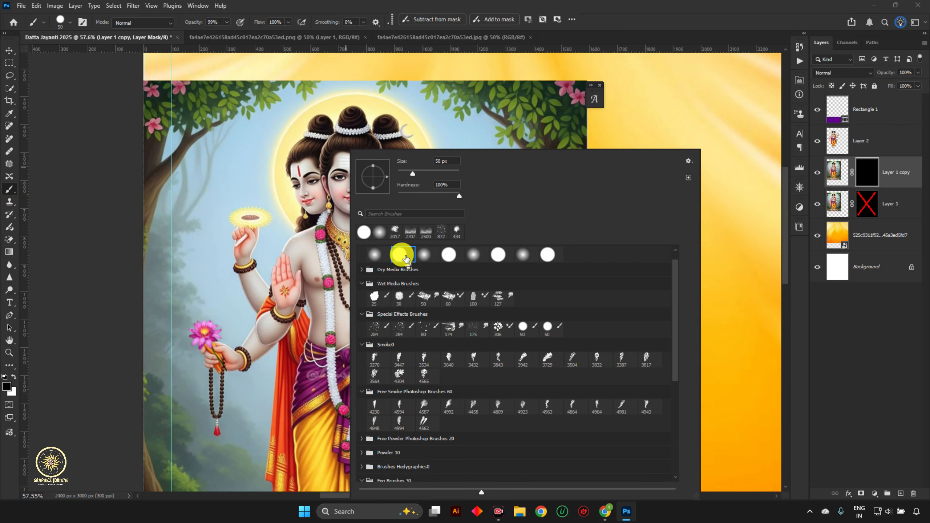
pyautogui.scroll(1, 376, 260)
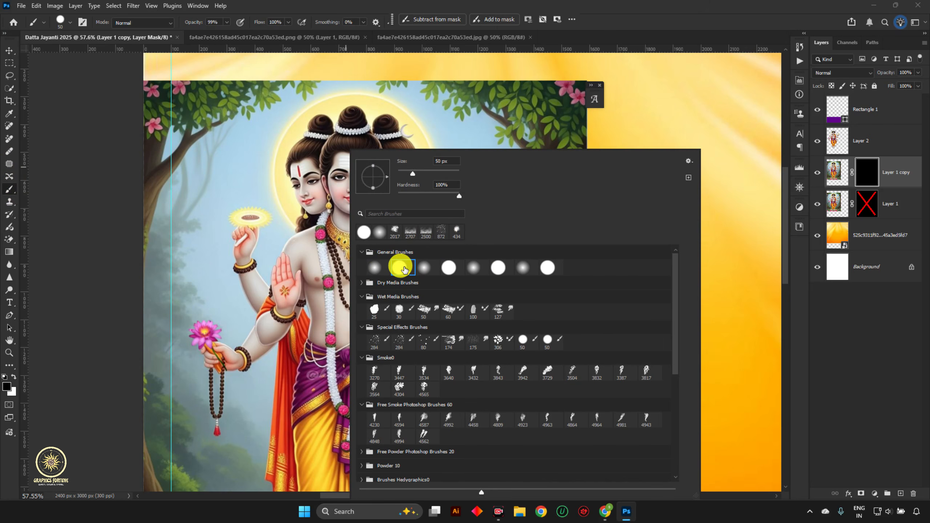
pyautogui.click(336, 9)
pyautogui.scroll(6, 355, 134)
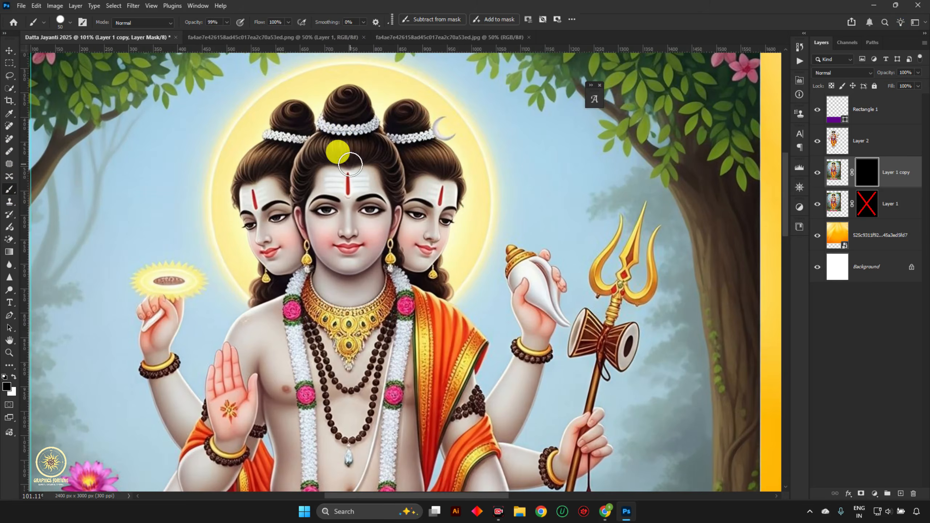
pyautogui.moveTo(360, 163); pyautogui.dragTo(513, 227)
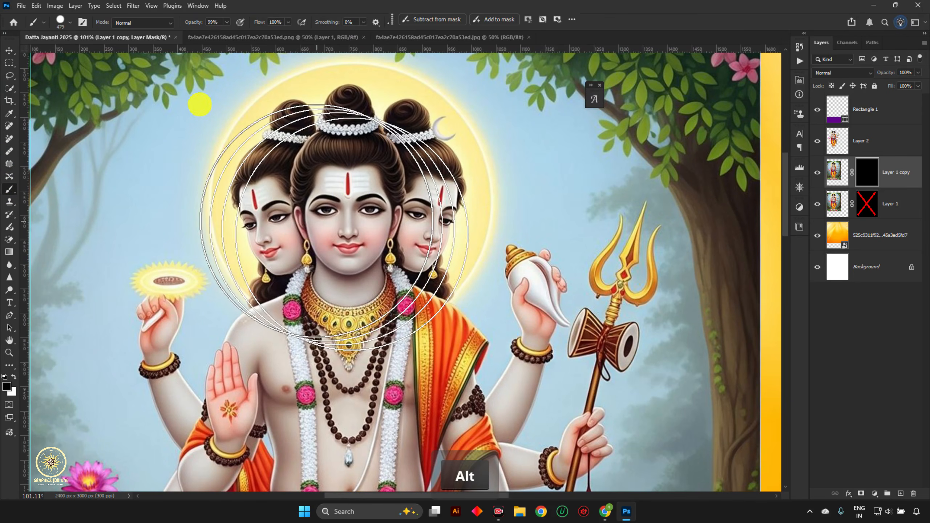
pyautogui.moveTo(357, 197); pyautogui.dragTo(379, 204)
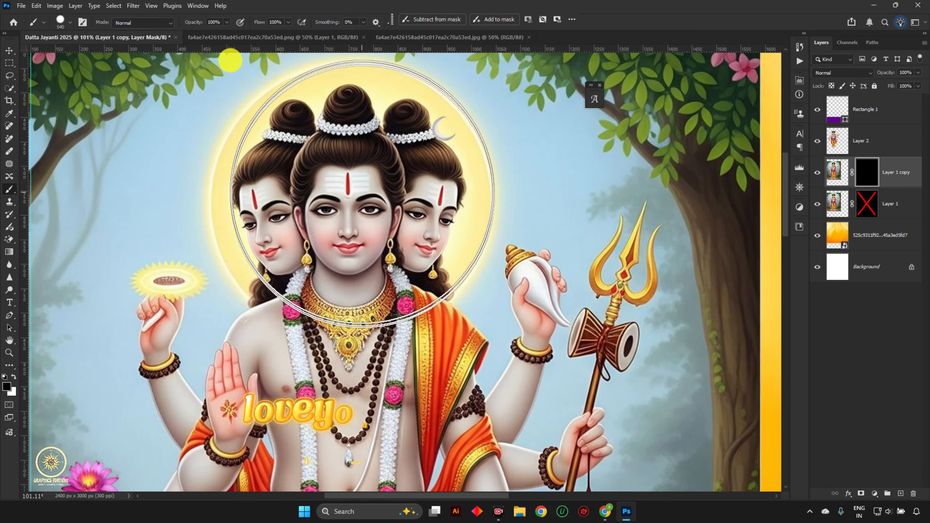
pyautogui.keyDown('alt'); pyautogui.moveTo(351, 200); pyautogui.dragTo(354, 201); pyautogui.keyUp('alt')
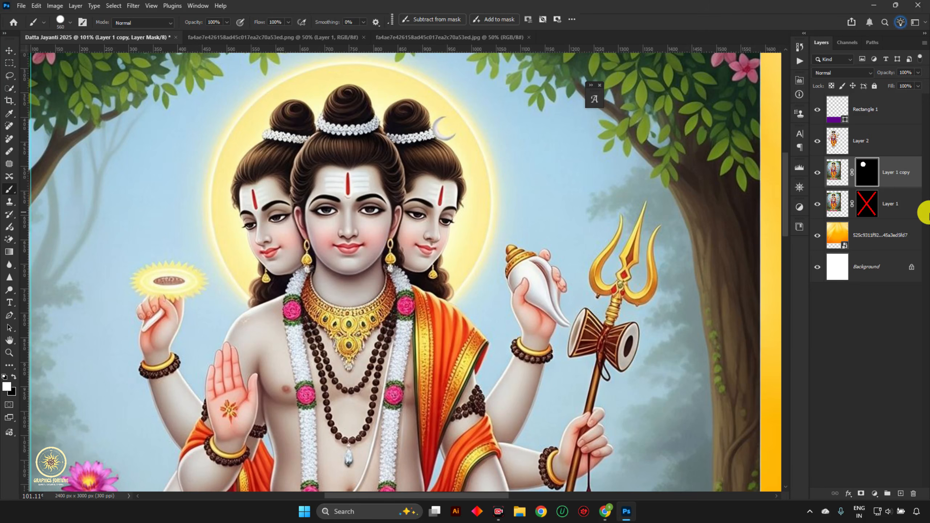
# - Paint the halo on the mask again with a 592 px brush to include its outer rim, and hide Layer 1 to check it
pyautogui.click(818, 204)
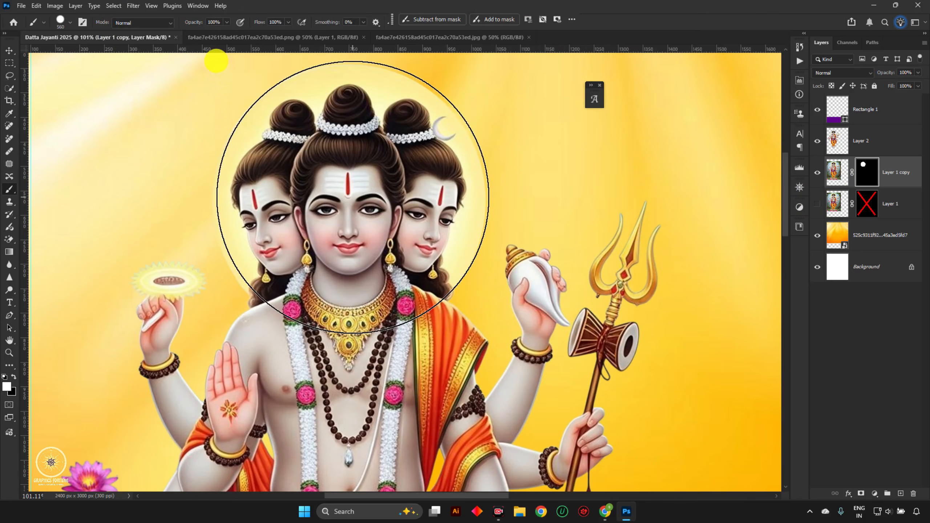
pyautogui.click(818, 204)
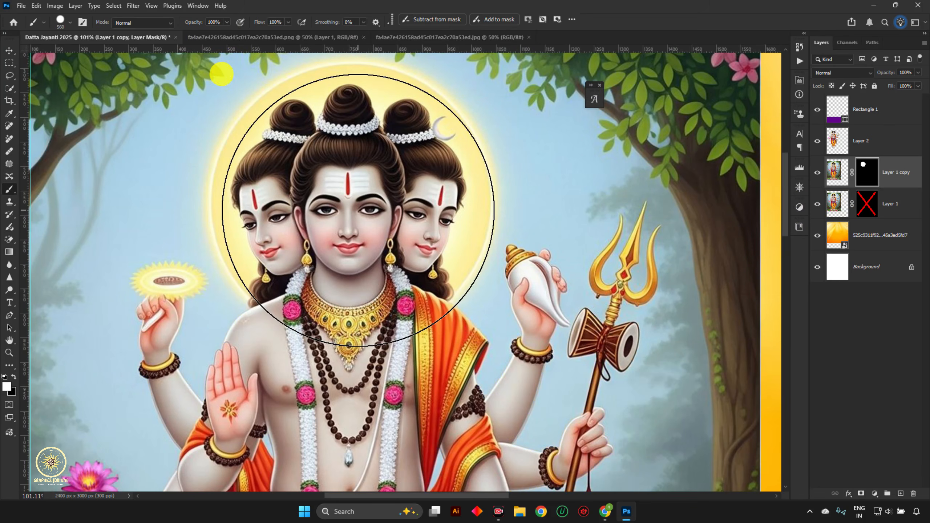
pyautogui.moveTo(357, 211)
pyautogui.keyDown('alt'); pyautogui.mouseDown()
pyautogui.moveTo(370, 216)
pyautogui.moveTo(352, 202)
pyautogui.mouseUp(); pyautogui.keyUp('alt')
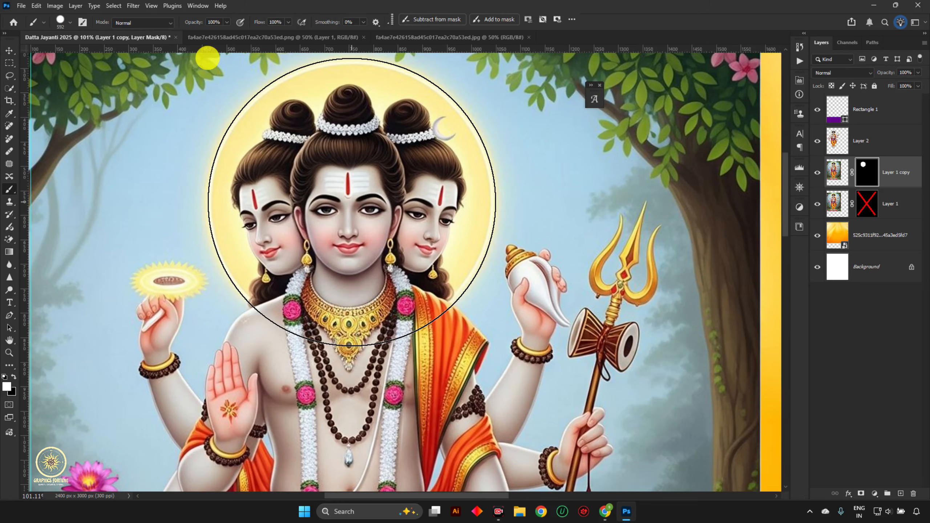
pyautogui.click(818, 205)
pyautogui.scroll(-6, 234, 249)
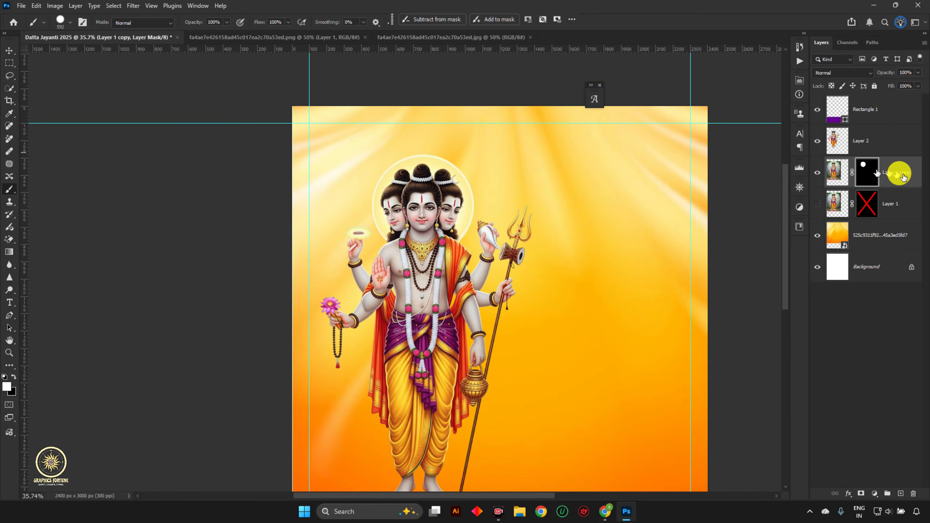
pyautogui.click(818, 173)
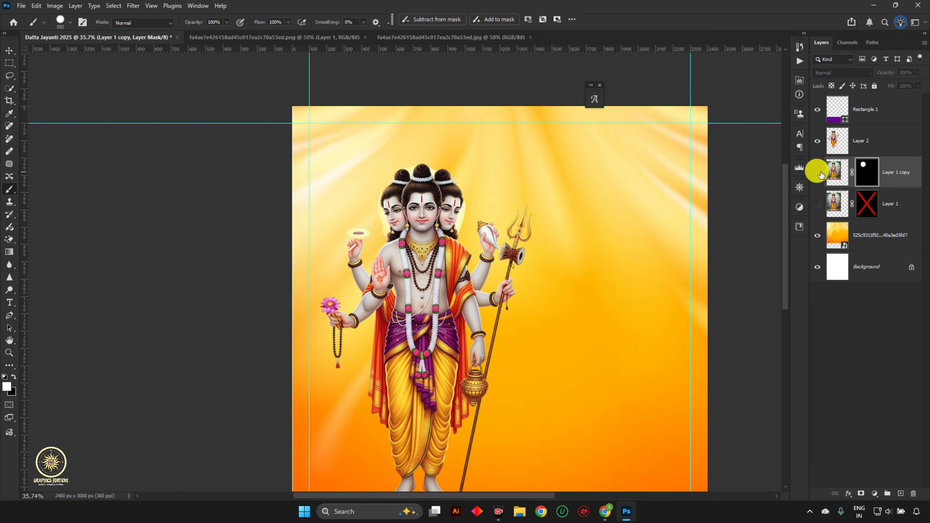
pyautogui.scroll(2, 329, 172)
pyautogui.scroll(-2, 329, 146)
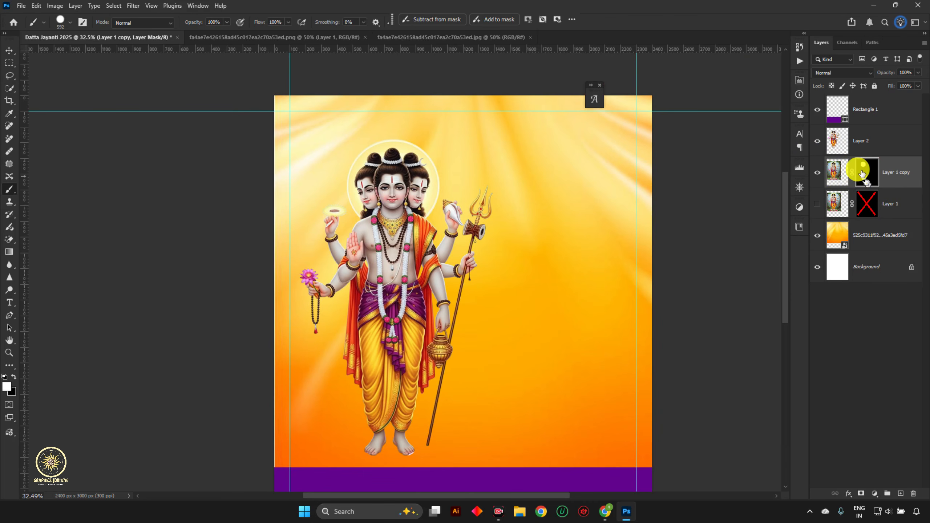
# - Reveal the lotus and foliage around the deity's feet by painting the mask with a large soft round brush at 0% hardness
pyautogui.rightClick(462, 212)
pyautogui.click(506, 268)
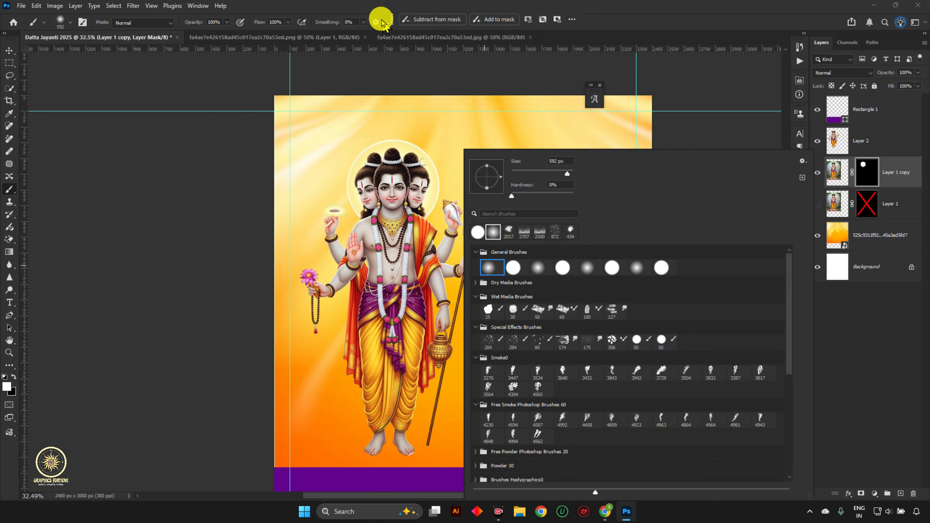
pyautogui.click(370, 33)
pyautogui.hotkey('ctrl', '0')
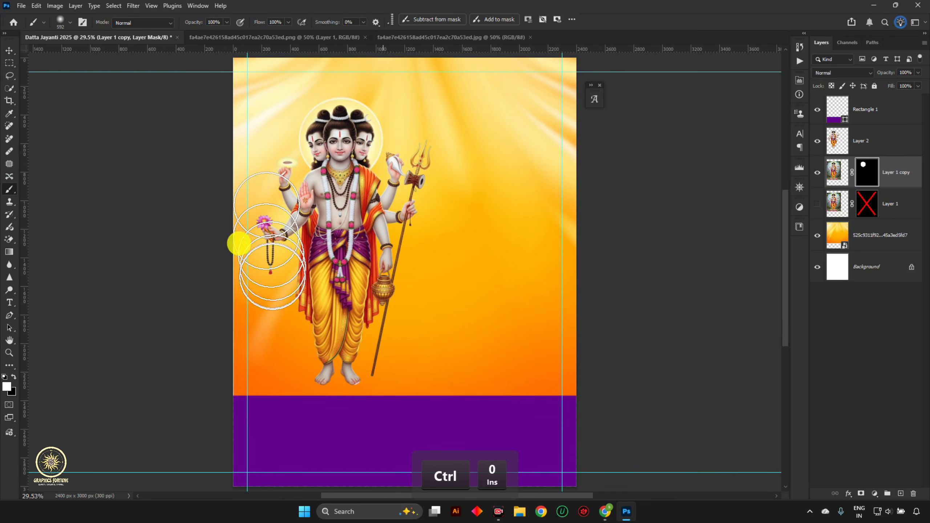
pyautogui.moveTo(323, 362)
pyautogui.mouseDown()
pyautogui.moveTo(384, 384)
pyautogui.moveTo(322, 395)
pyautogui.moveTo(322, 385)
pyautogui.moveTo(335, 375)
pyautogui.moveTo(357, 383)
pyautogui.moveTo(342, 393)
pyautogui.mouseUp()
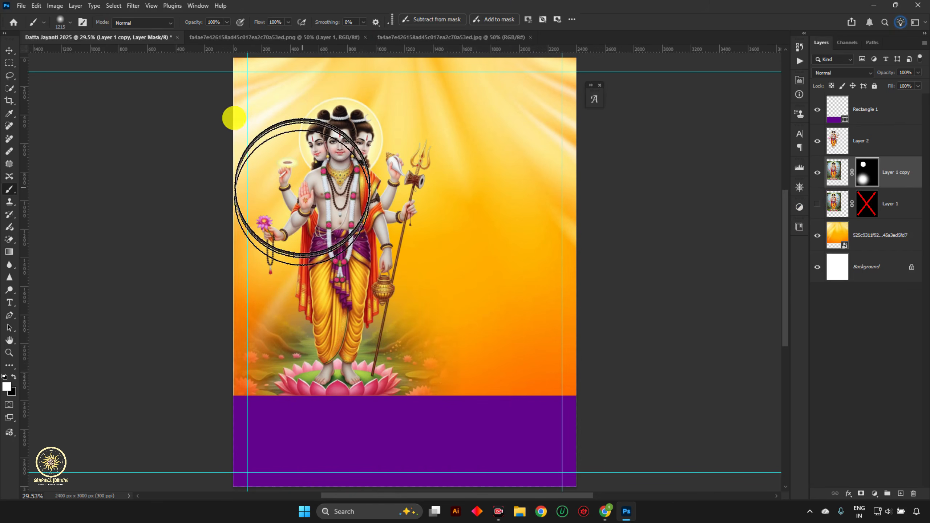
# - Set the brush opacity and flow to 30%, enlarge it to about 1327 px, and faintly reveal the scene around the deity's body
pyautogui.scroll(2, 325, 182)
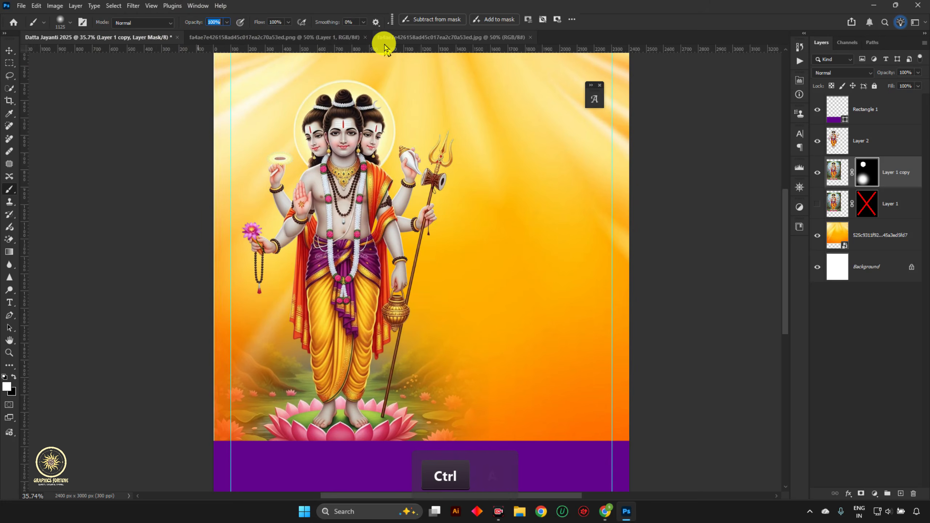
pyautogui.write('3')
pyautogui.write('2')
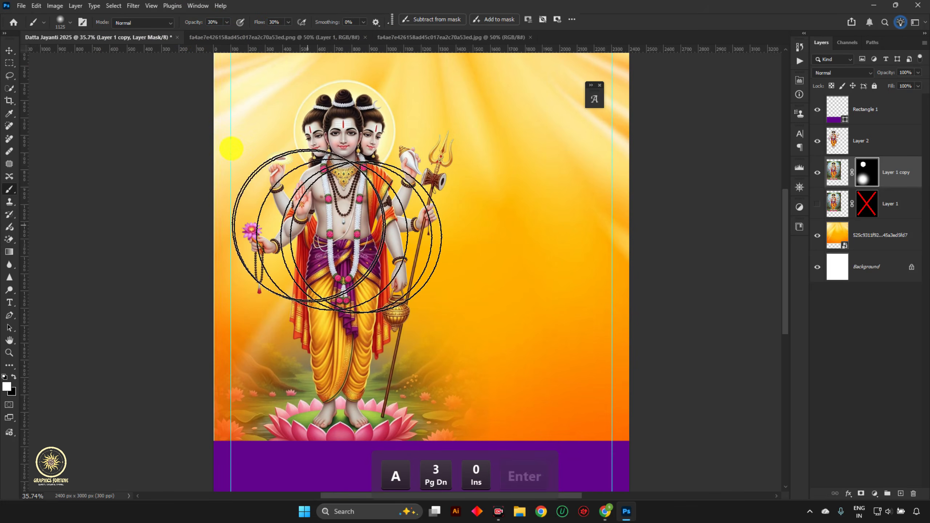
pyautogui.keyDown('alt'); pyautogui.rightClick(354, 220); pyautogui.keyUp('alt')
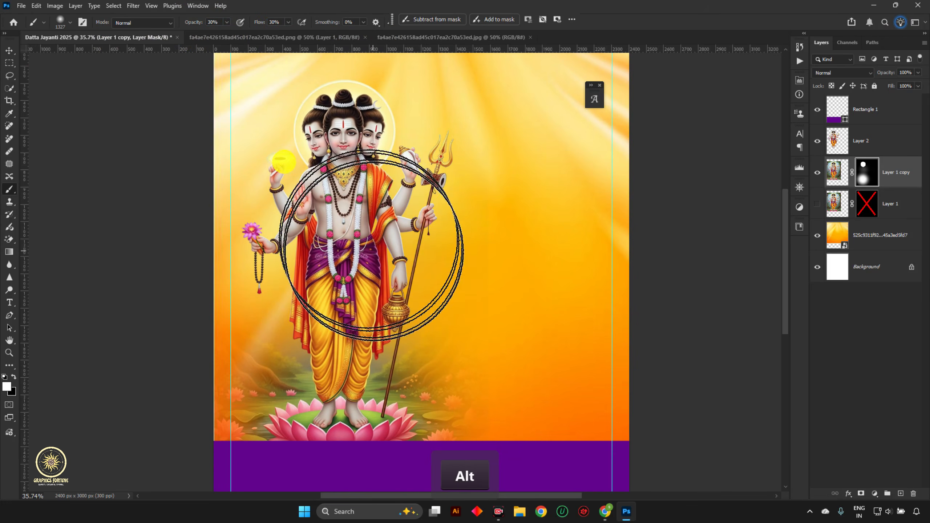
pyautogui.press('x')
pyautogui.press('x')
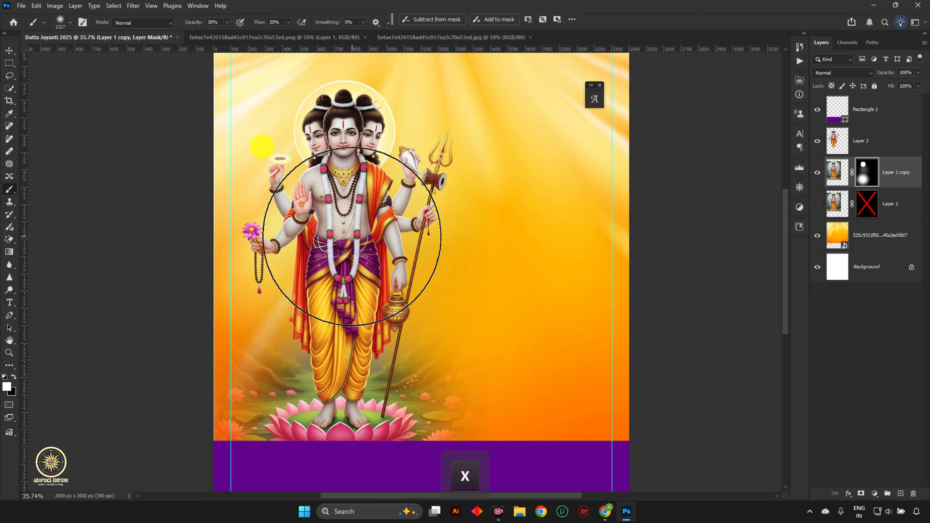
pyautogui.moveTo(326, 245); pyautogui.dragTo(313, 233)
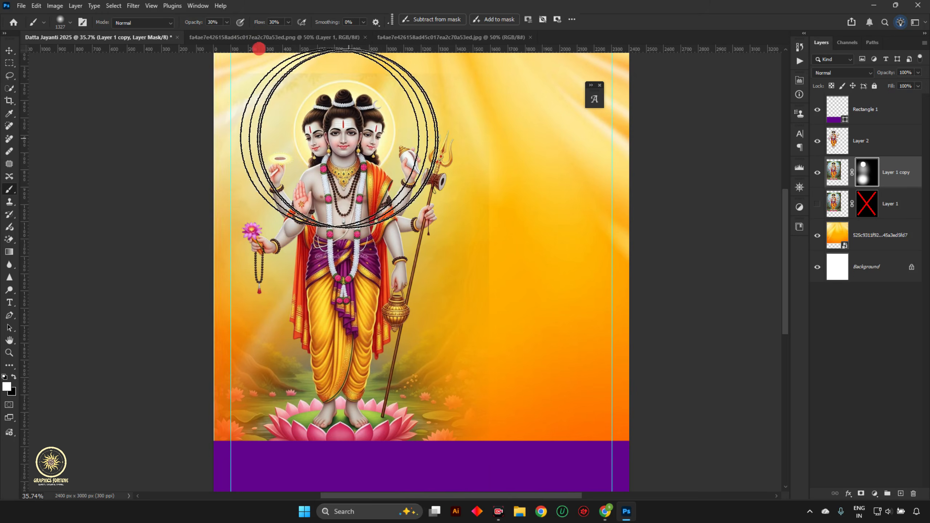
# - Fade out the scene's hard right edge by painting black on the mask with a soft brush of about 711 px
pyautogui.moveTo(494, 297); pyautogui.dragTo(439, 305)
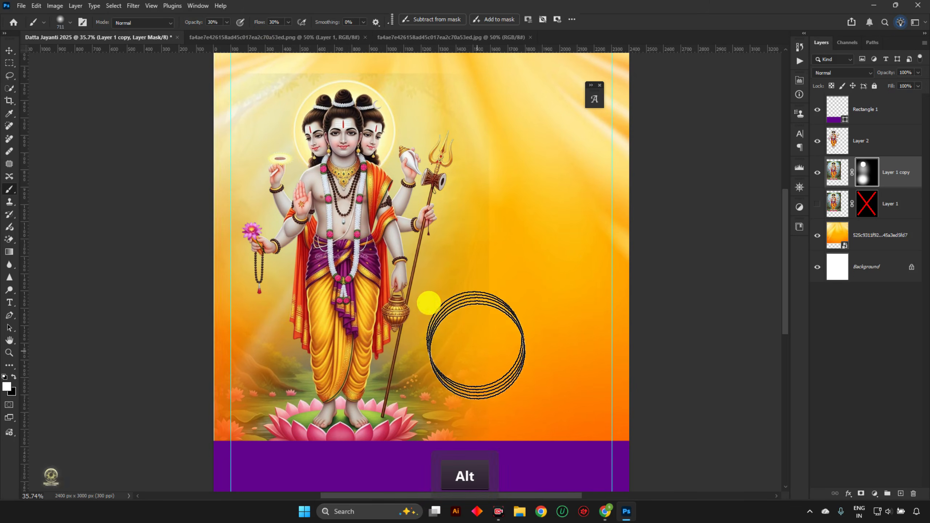
pyautogui.scroll(2, 479, 364)
pyautogui.press('x')
pyautogui.press('space')
pyautogui.moveTo(475, 418); pyautogui.dragTo(414, 351)
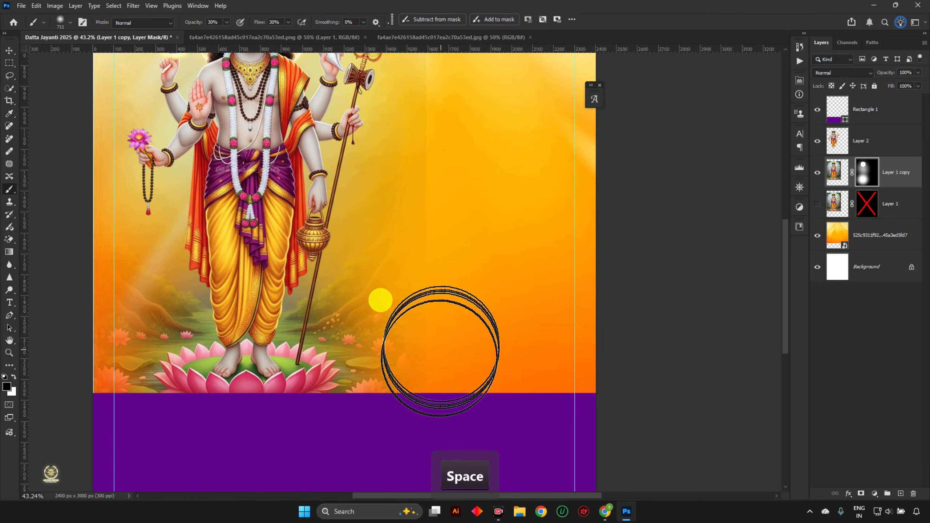
pyautogui.moveTo(375, 189); pyautogui.dragTo(384, 293)
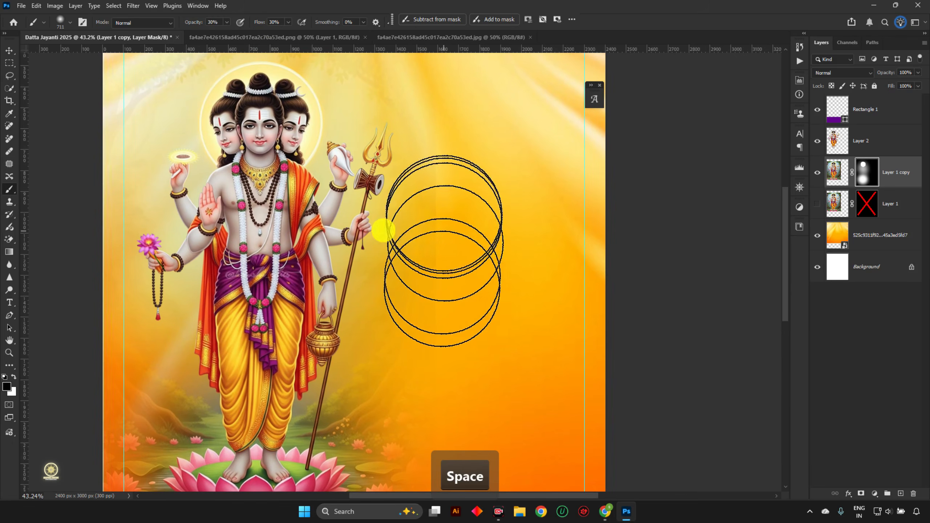
pyautogui.moveTo(457, 126)
pyautogui.mouseDown()
pyautogui.moveTo(460, 308)
pyautogui.moveTo(445, 178)
pyautogui.mouseUp()
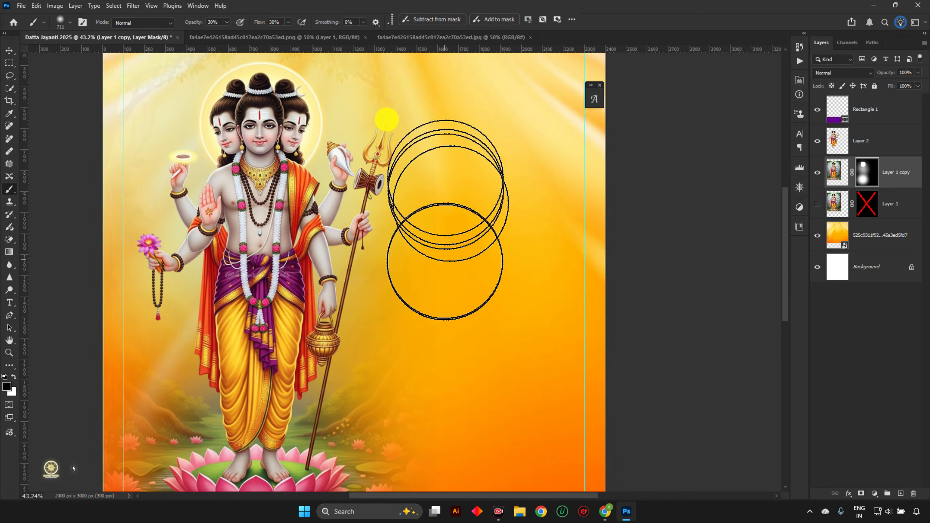
# - Fade out the scene's hard top edge above the halo by painting black on the mask
pyautogui.press('space')
pyautogui.moveTo(391, 223); pyautogui.dragTo(449, 329)
pyautogui.moveTo(513, 152); pyautogui.dragTo(381, 161)
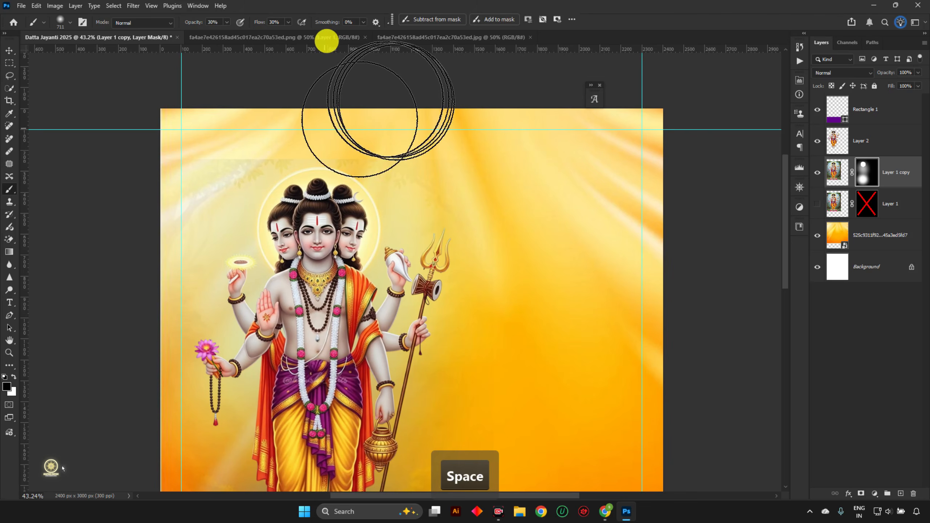
pyautogui.moveTo(362, 99)
pyautogui.mouseDown()
pyautogui.moveTo(250, 106)
pyautogui.moveTo(189, 167)
pyautogui.moveTo(194, 145)
pyautogui.mouseUp()
pyautogui.moveTo(322, 96)
pyautogui.mouseDown()
pyautogui.moveTo(209, 135)
pyautogui.moveTo(350, 108)
pyautogui.moveTo(439, 106)
pyautogui.moveTo(412, 141)
pyautogui.moveTo(485, 163)
pyautogui.moveTo(506, 153)
pyautogui.moveTo(457, 152)
pyautogui.moveTo(522, 144)
pyautogui.moveTo(365, 108)
pyautogui.moveTo(310, 124)
pyautogui.moveTo(205, 112)
pyautogui.moveTo(190, 141)
pyautogui.moveTo(295, 123)
pyautogui.moveTo(243, 128)
pyautogui.moveTo(289, 141)
pyautogui.moveTo(221, 159)
pyautogui.moveTo(509, 167)
pyautogui.mouseUp()
pyautogui.hotkey('ctrl', '0')
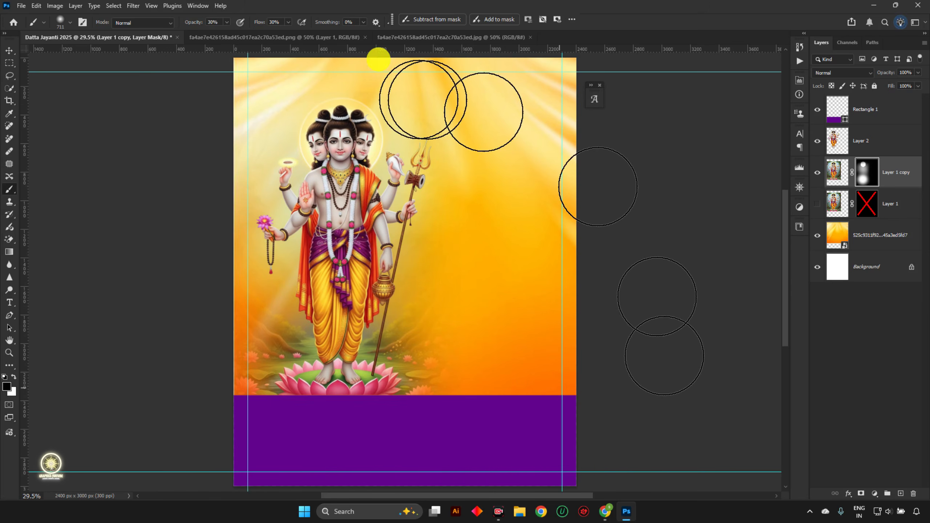
# - Select the cut-out deity layer and open the beautiful-lotus-flower-blooming-reflection-water-as-sunrise image from the Datta jayanti folder
pyautogui.press('v')
pyautogui.click(886, 141)
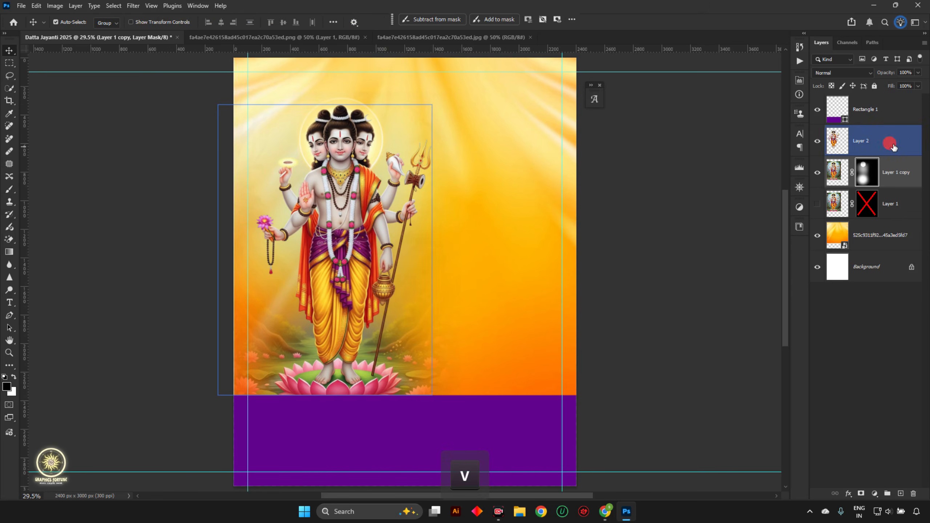
pyautogui.click(20, 5)
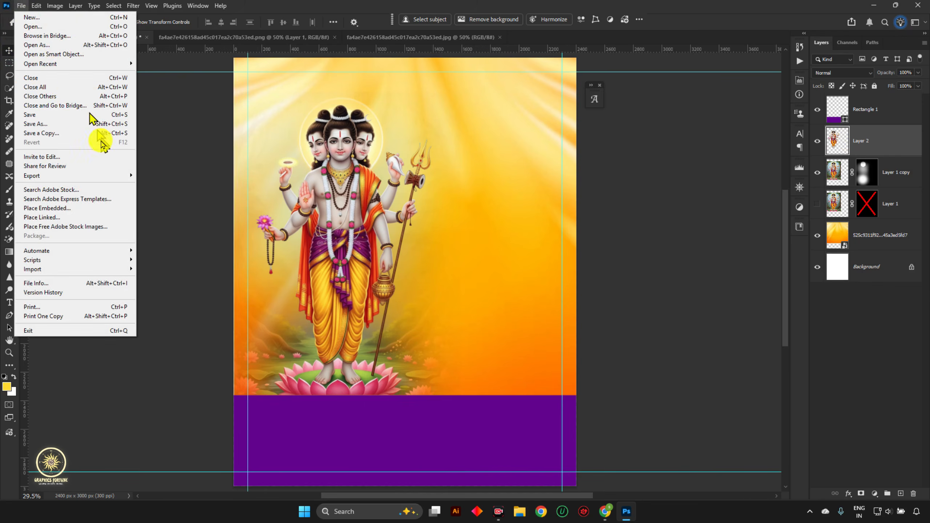
pyautogui.click(40, 28)
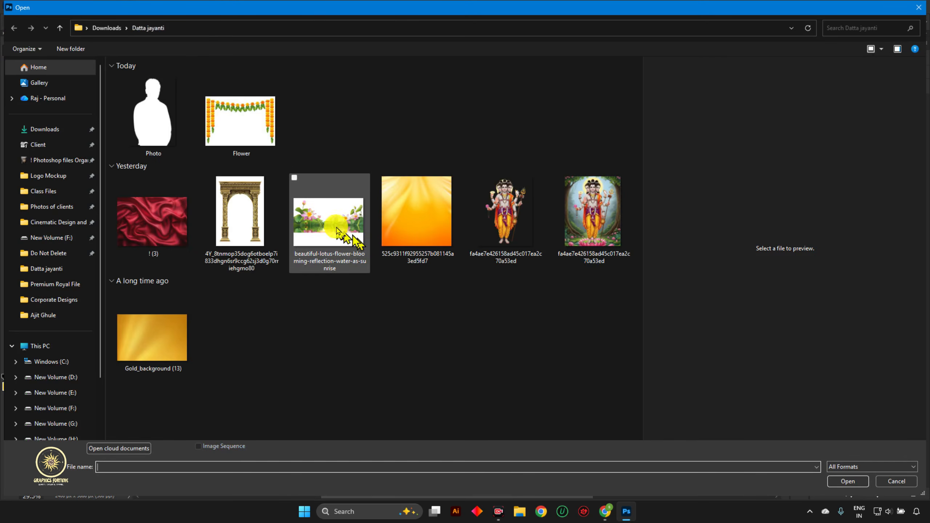
pyautogui.doubleClick(336, 228)
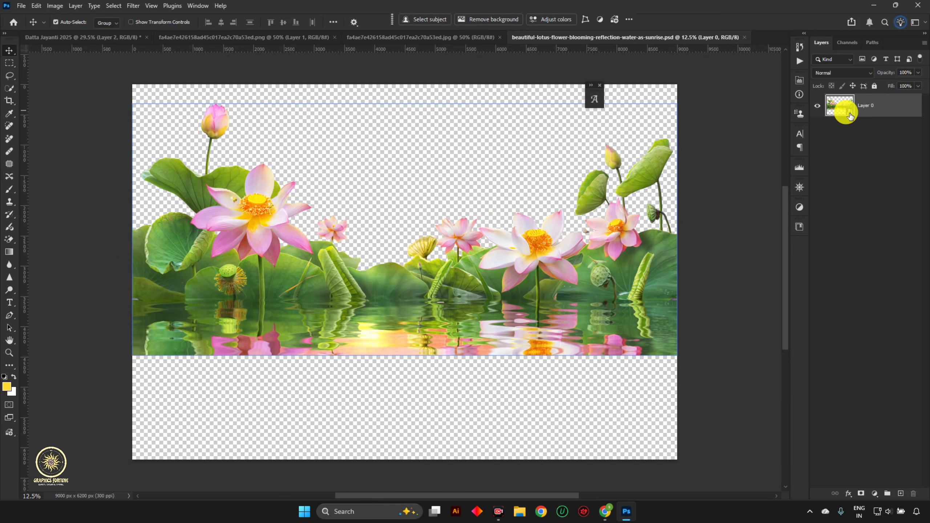
# - Examine the original picture inside the lotus smart object by disabling and re-enabling its layer mask, and close its contents
pyautogui.doubleClick(609, 257)
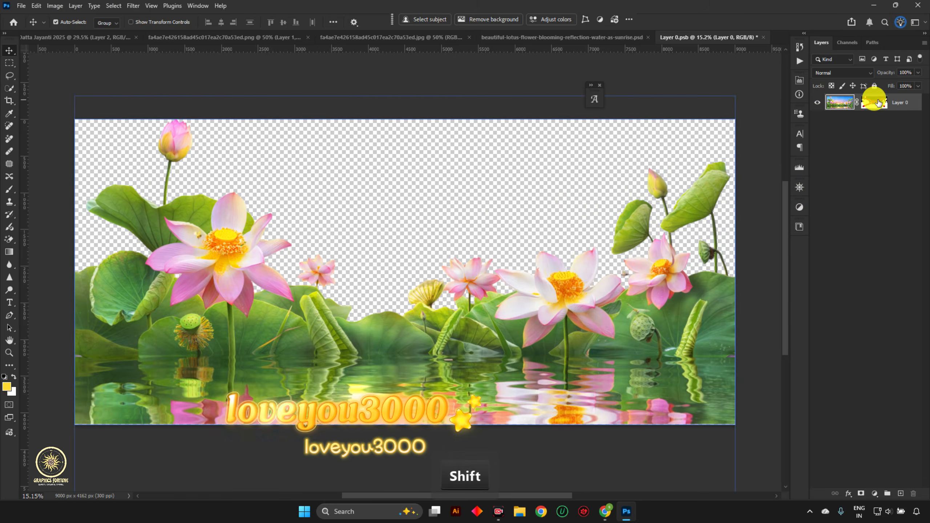
pyautogui.keyDown('shift'); pyautogui.click(872, 101); pyautogui.keyUp('shift')
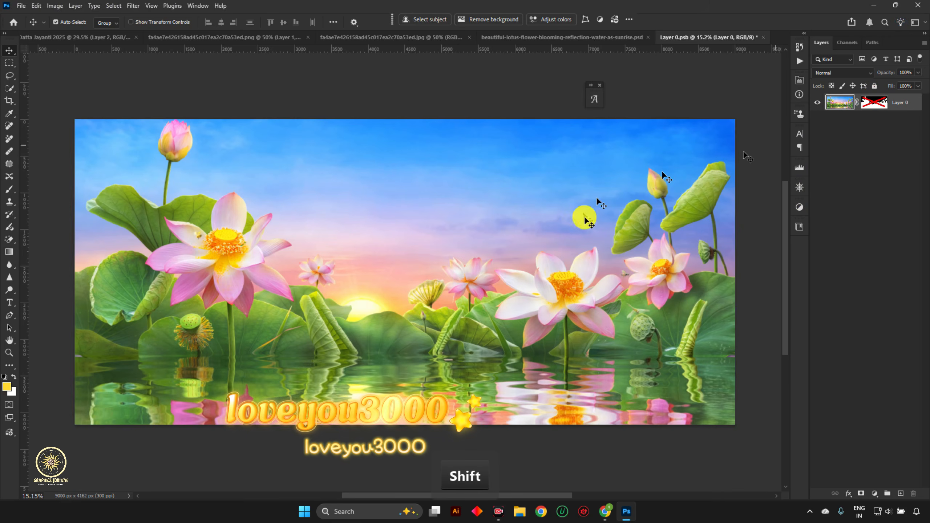
pyautogui.keyDown('shift'); pyautogui.click(877, 103); pyautogui.keyUp('shift')
pyautogui.keyDown('shift'); pyautogui.click(881, 105); pyautogui.keyUp('shift')
pyautogui.keyDown('shift'); pyautogui.click(881, 105); pyautogui.keyUp('shift')
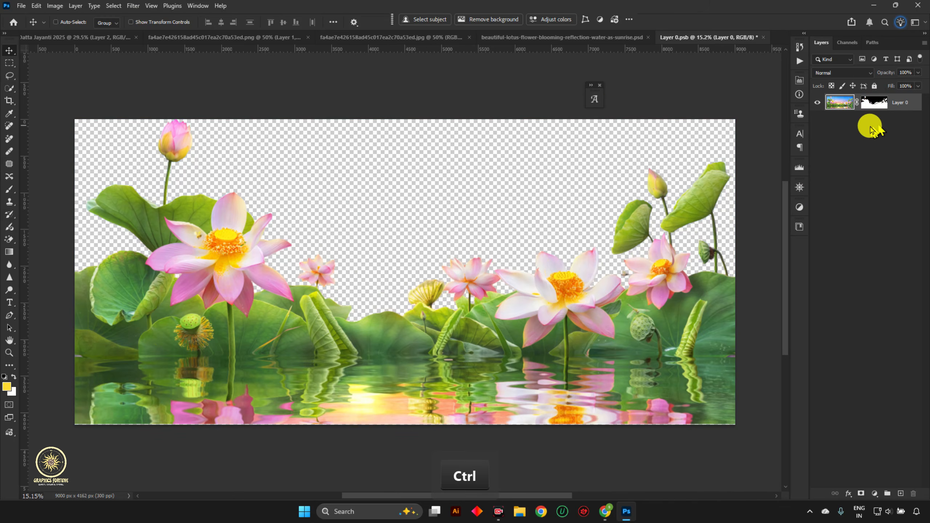
pyautogui.hotkey('ctrl', 'w')
pyautogui.press('Return')
pyautogui.press('Return')
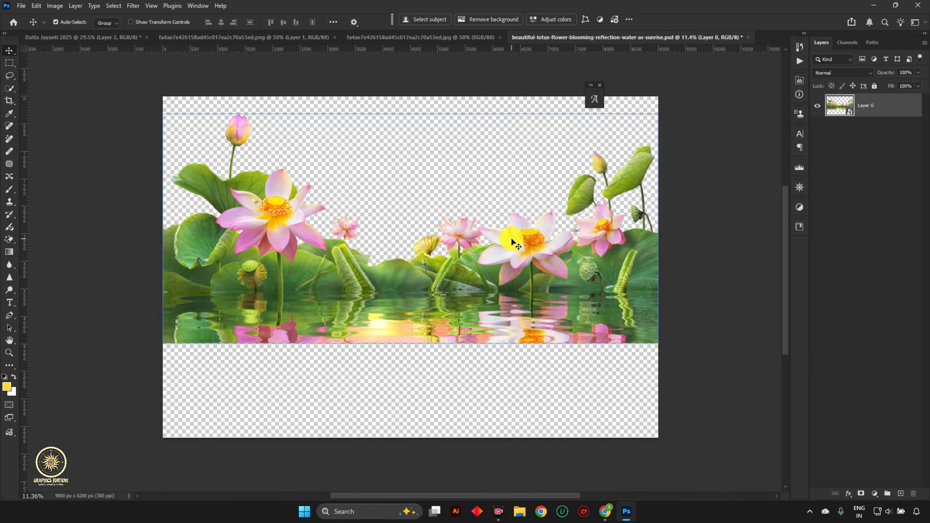
# - Bring the lotus pond layer into the Datta Jayanti 2025 poster, placing it above the deity and beneath the purple rectangle
pyautogui.moveTo(510, 238); pyautogui.dragTo(354, 288)
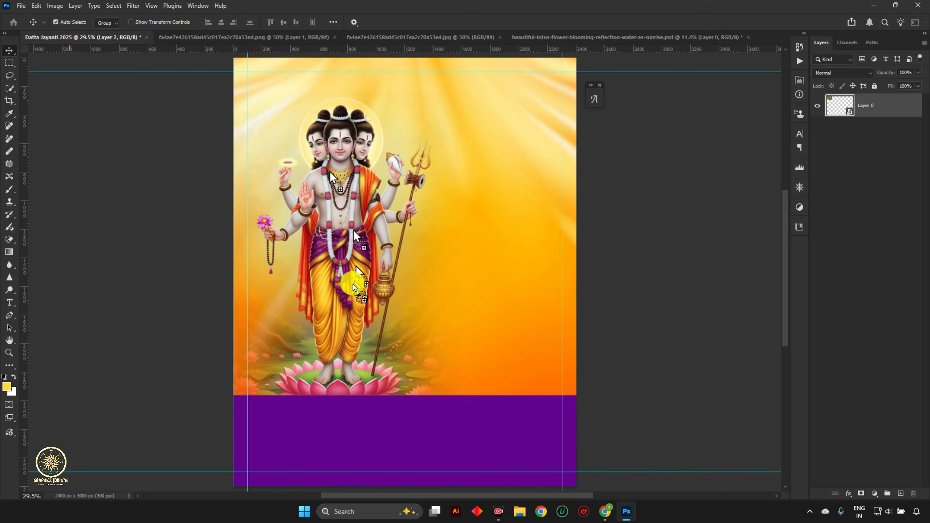
pyautogui.moveTo(485, 332); pyautogui.dragTo(480, 343)
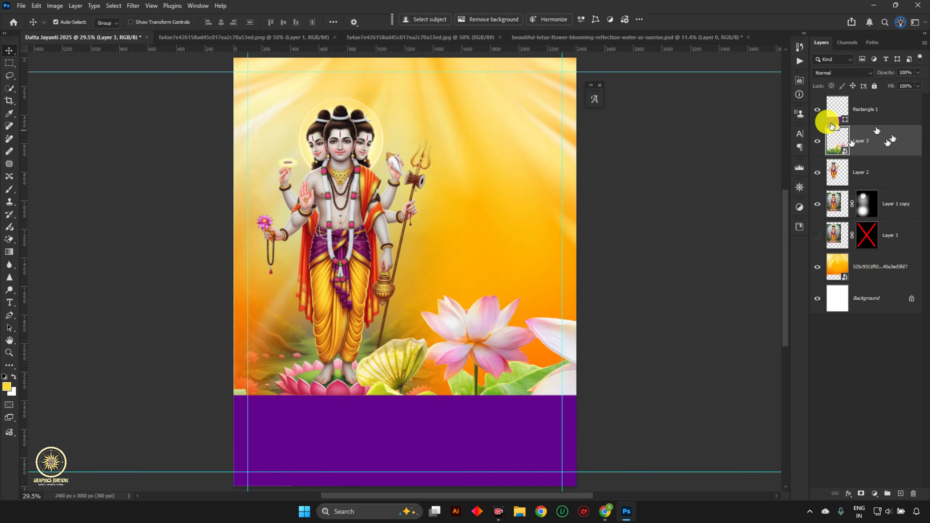
pyautogui.click(822, 118)
pyautogui.click(817, 110)
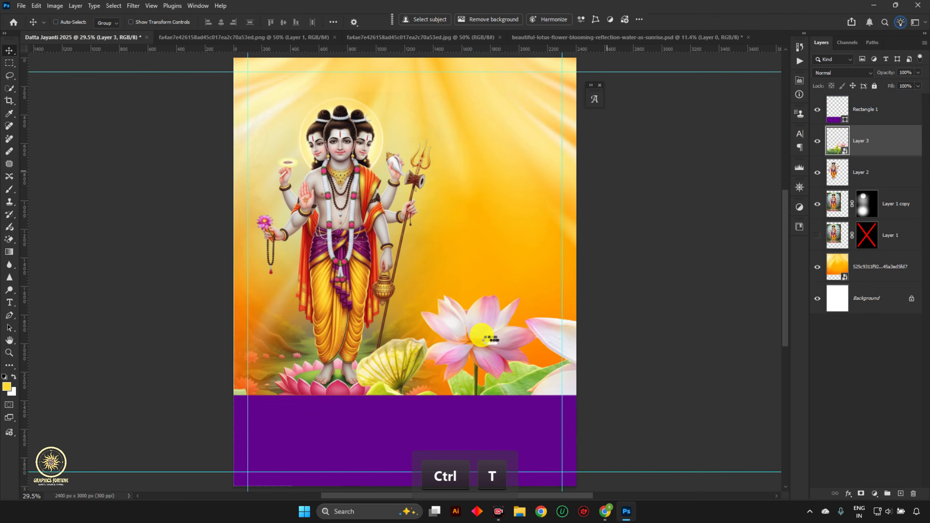
# - Scale the lotus pond layer down to 20% in width and height
pyautogui.moveTo(491, 339); pyautogui.dragTo(486, 268)
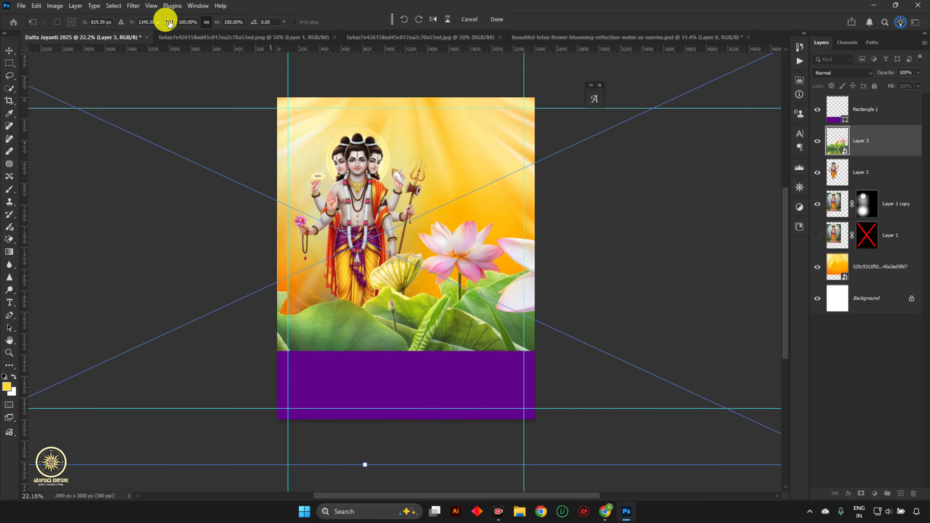
pyautogui.moveTo(169, 22); pyautogui.dragTo(129, 18)
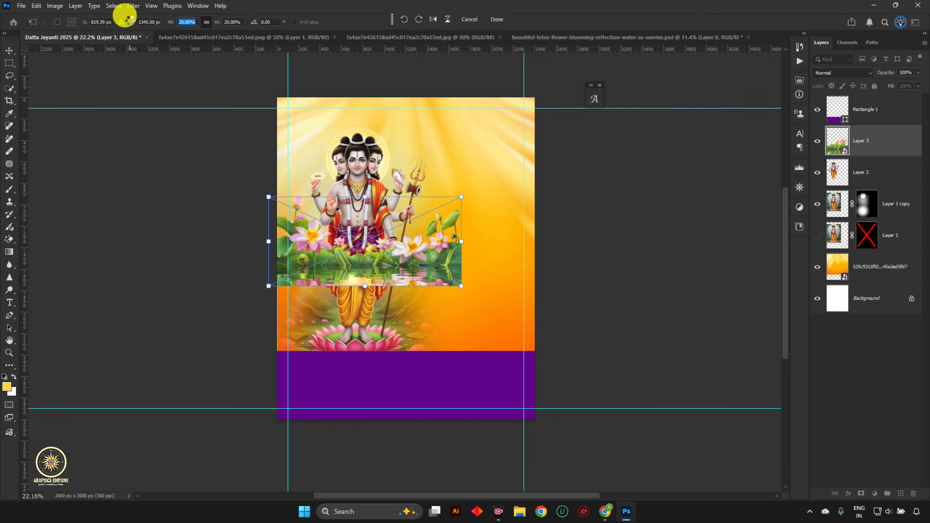
pyautogui.scroll(2, 484, 300)
pyautogui.press('Return')
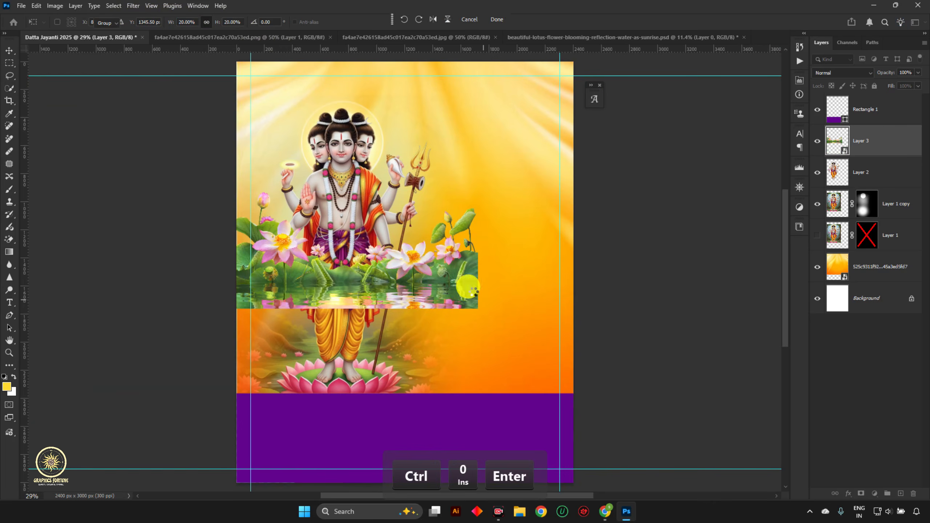
# - Move the lotus pond down behind the purple band and shrink it to about 14.5%, covering the deity's feet from the poster's left edge
pyautogui.moveTo(383, 294); pyautogui.dragTo(376, 438)
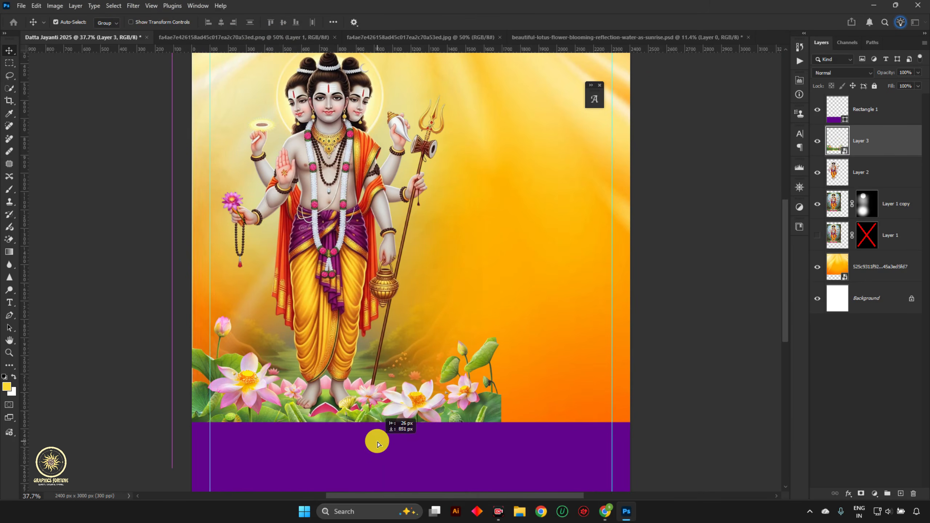
pyautogui.click(316, 354)
pyautogui.keyDown('ctrl'); pyautogui.click(503, 408); pyautogui.keyUp('ctrl')
pyautogui.hotkey('ctrl', 't')
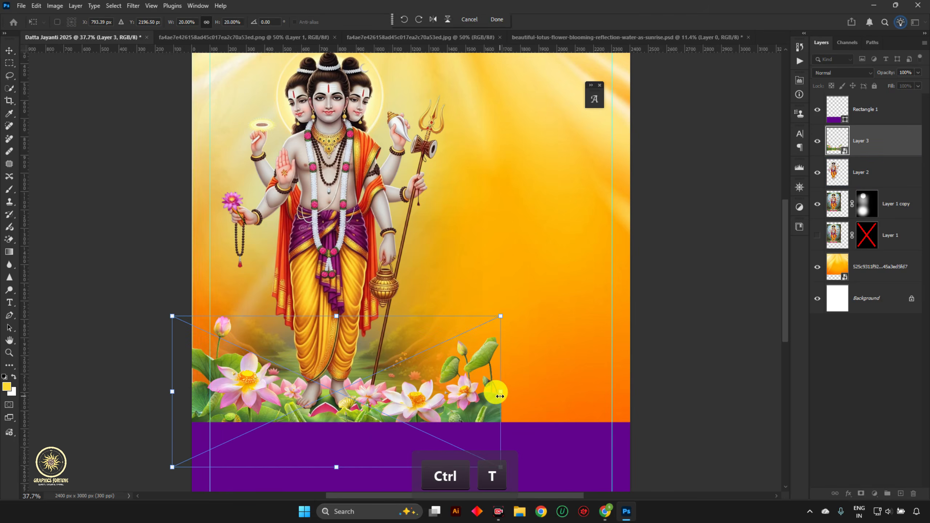
pyautogui.moveTo(499, 390); pyautogui.dragTo(398, 417)
pyautogui.press('Return')
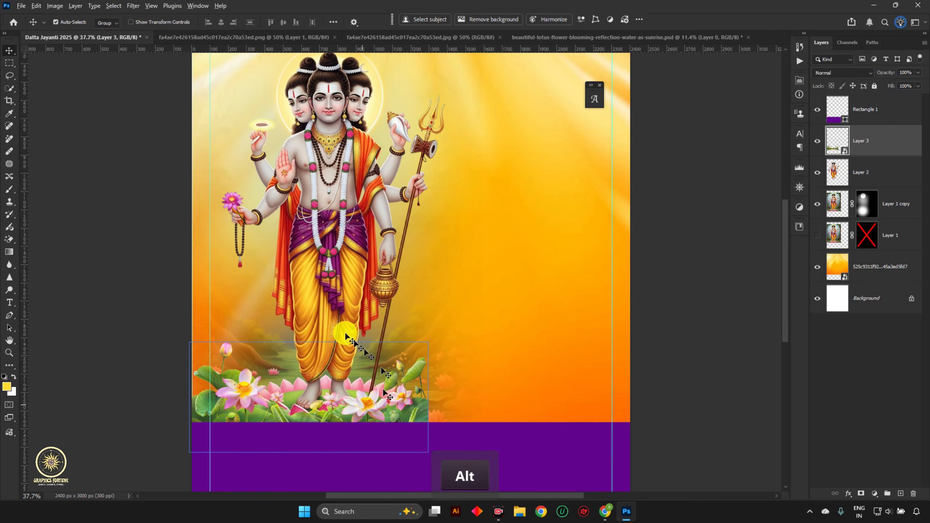
pyautogui.hotkey('ctrl', '0')
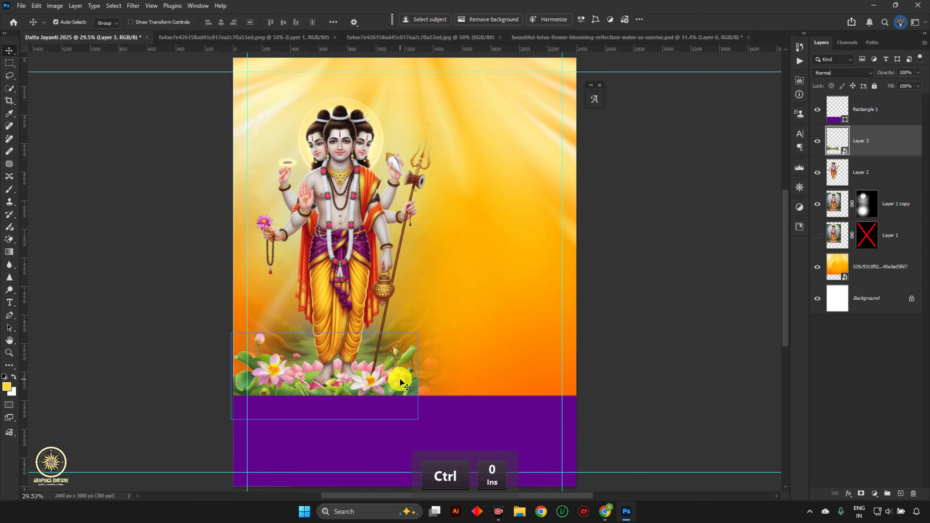
# - Duplicate the lotus pond layer to the right half of the poster and flip the copy horizontally
pyautogui.press('alt')
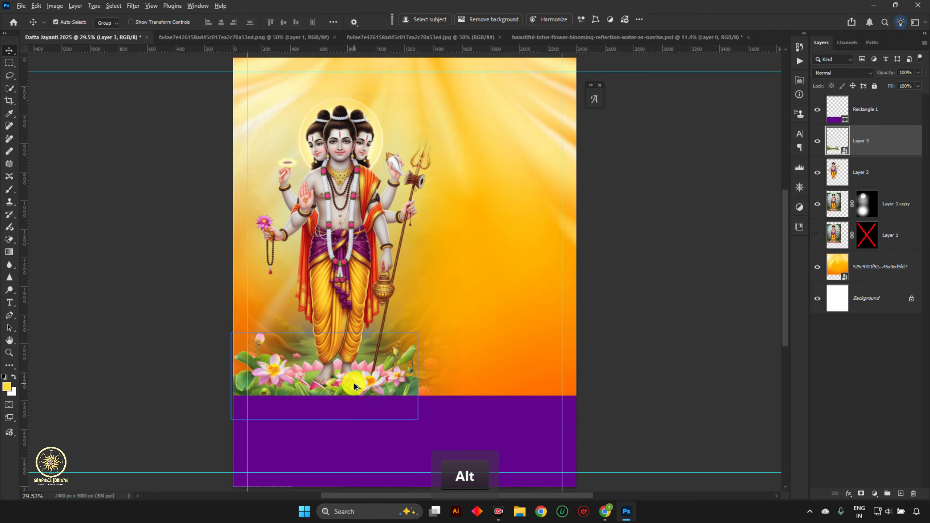
pyautogui.moveTo(352, 383); pyautogui.dragTo(516, 376)
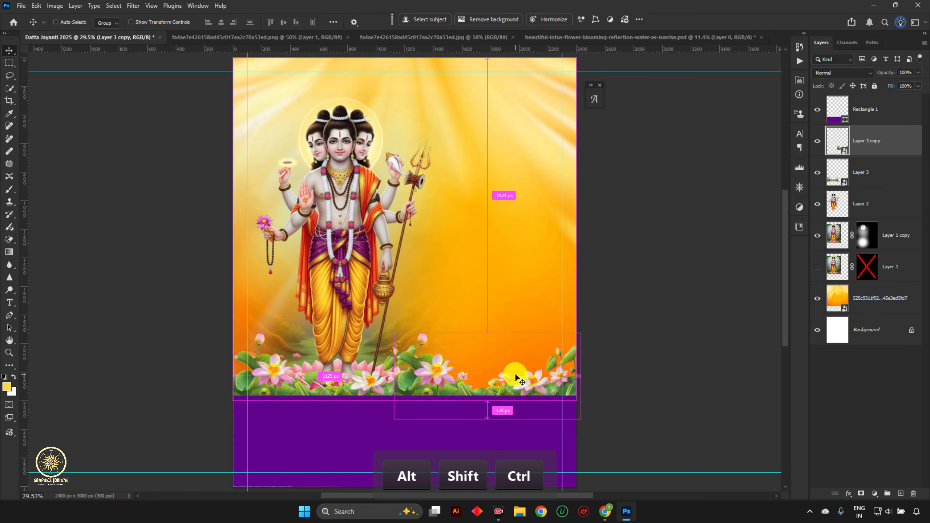
pyautogui.hotkey('ctrl', 't')
pyautogui.rightClick(476, 356)
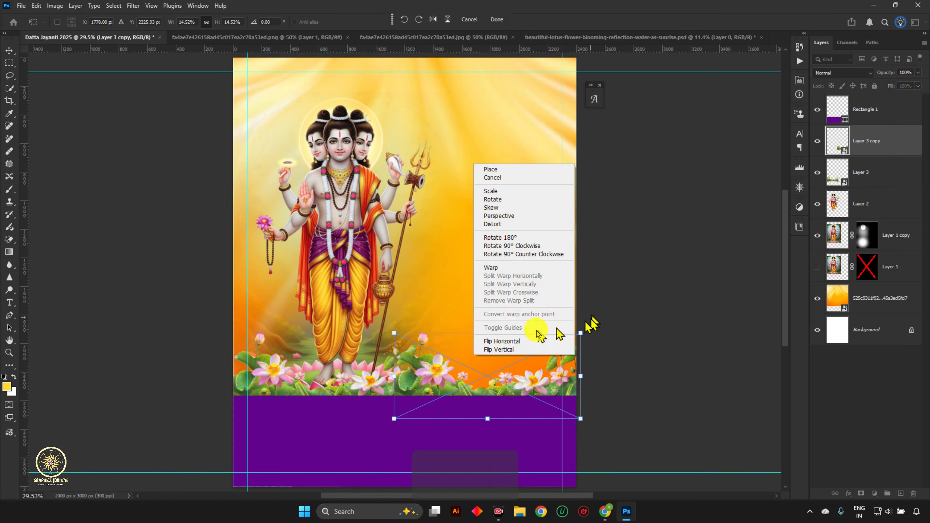
pyautogui.click(528, 341)
pyautogui.press('Return')
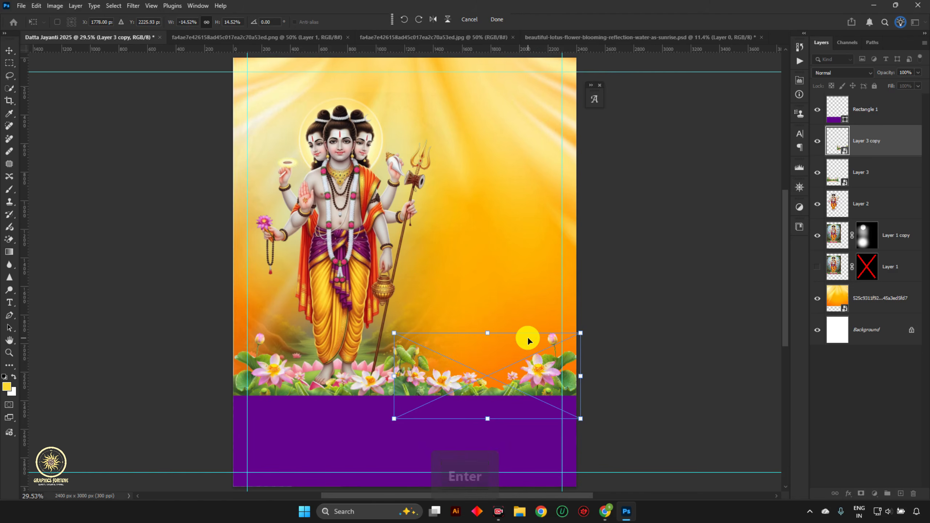
# - Slide the flipped lotus copy sideways until its inner edge meets the original's right edge in a seamless mirrored join
pyautogui.scroll(3, 415, 390)
pyautogui.scroll(3, 415, 390)
pyautogui.moveTo(372, 380); pyautogui.dragTo(457, 380)
pyautogui.keyDown('shift'); pyautogui.click(376, 367); pyautogui.keyUp('shift')
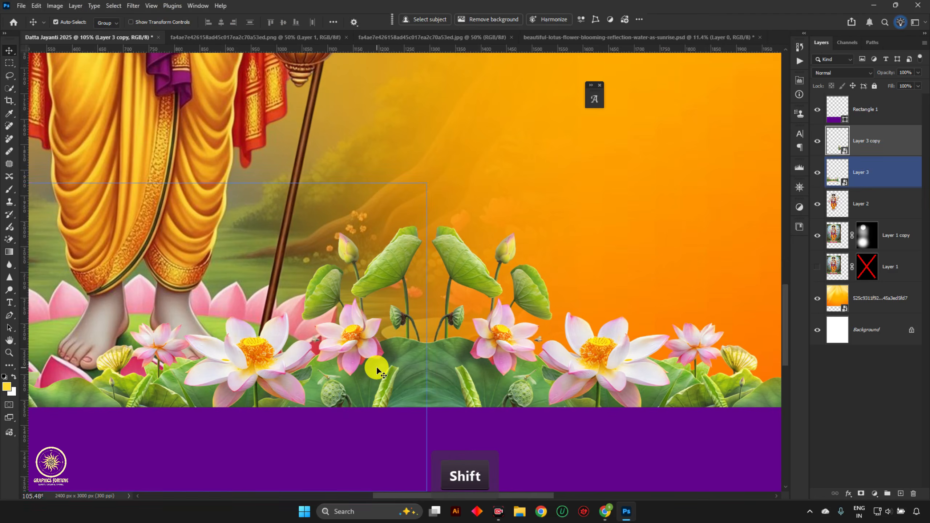
pyautogui.scroll(-5, 393, 368)
pyautogui.scroll(-1, 619, 368)
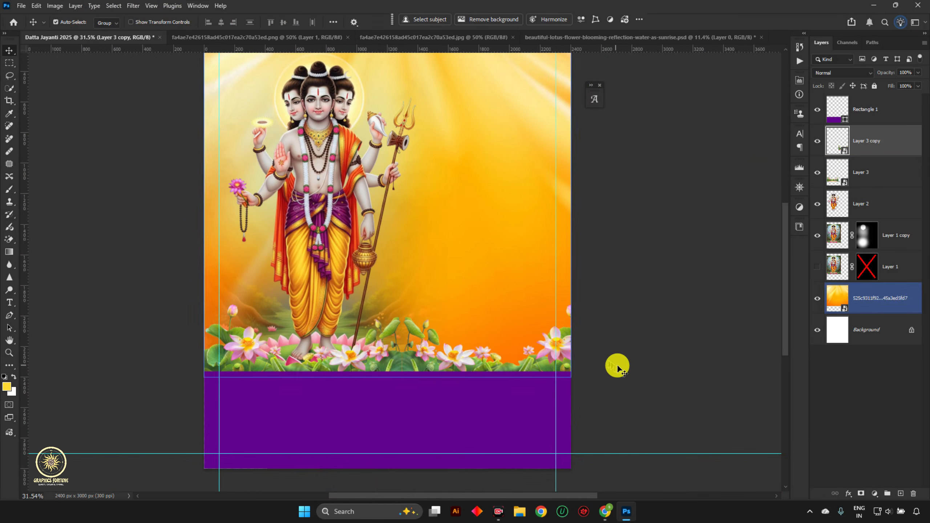
pyautogui.hotkey('ctrl', '0')
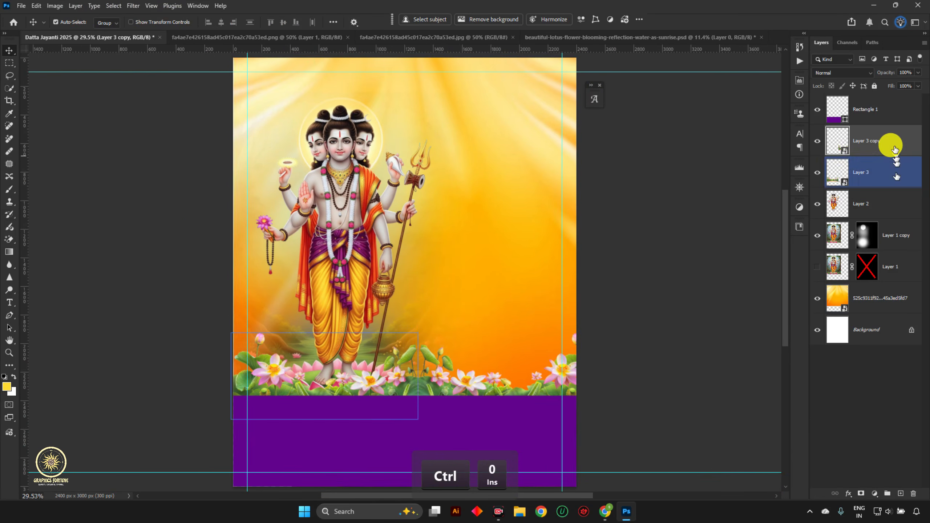
# - Scale both lotus layers together to about 103%, centre them across the poster's width and nudge them slightly upward
pyautogui.keyDown('ctrl'); pyautogui.click(886, 166); pyautogui.keyUp('ctrl')
pyautogui.hotkey('ctrl', 't')
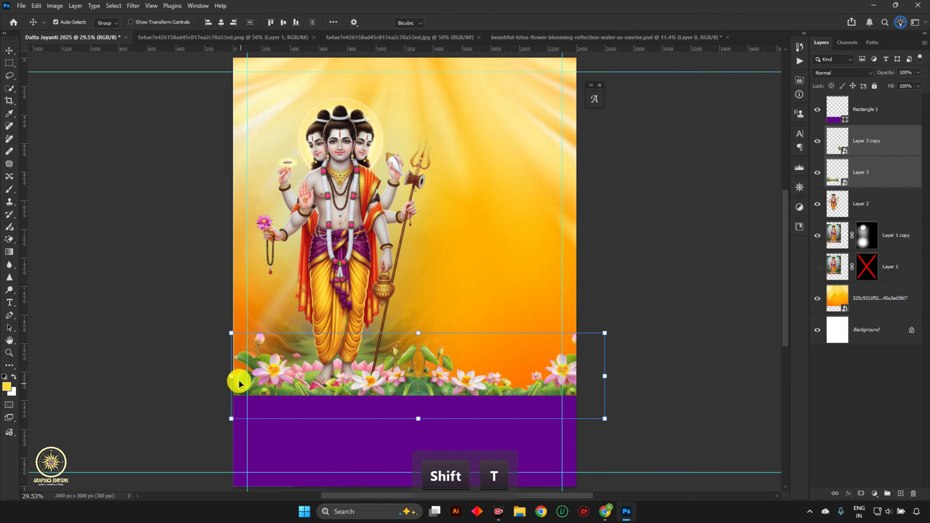
pyautogui.keyDown('alt'); pyautogui.moveTo(593, 333); pyautogui.dragTo(598, 331); pyautogui.keyUp('alt')
pyautogui.press('Return')
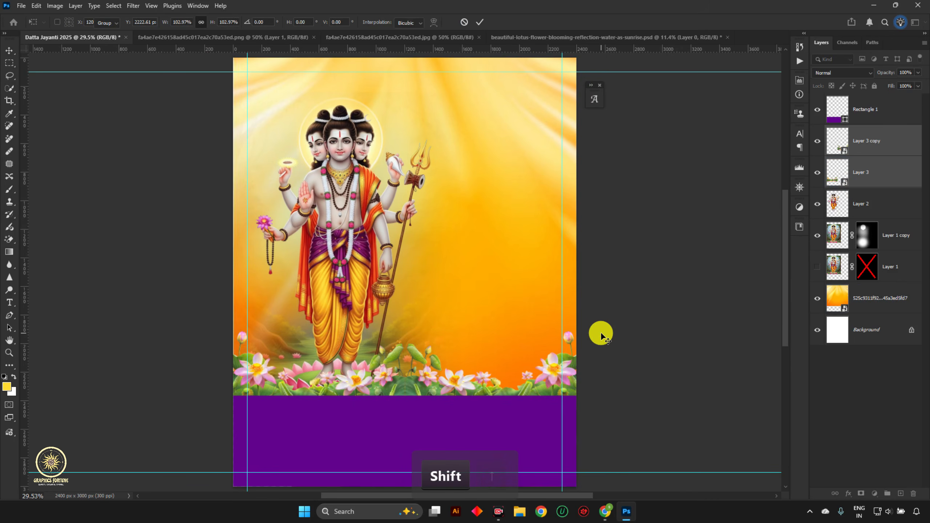
pyautogui.hotkey('shift', 'Up')
pyautogui.hotkey('shift', 'Up')
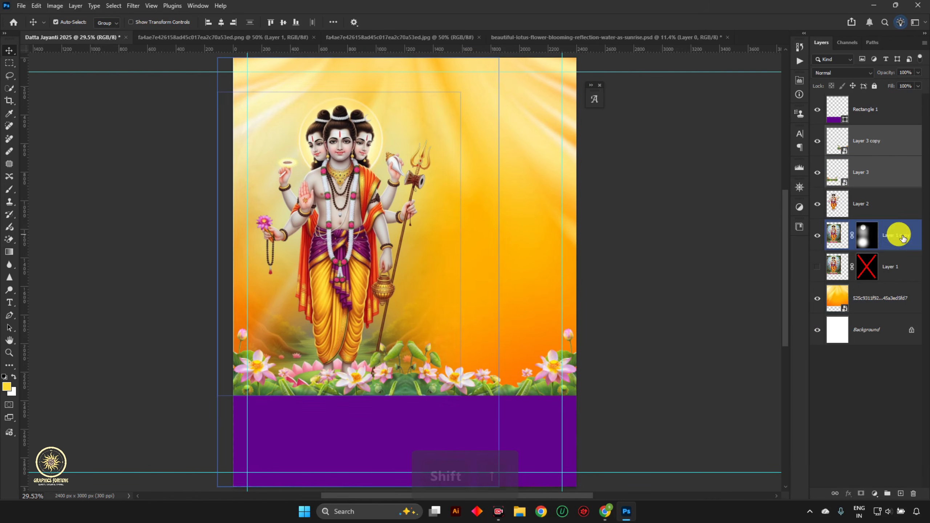
# - Nudge the deity cut-out and its masked scene layer upward together so the feet rise above the lotus strip
pyautogui.click(894, 204)
pyautogui.keyDown('shift'); pyautogui.click(903, 244); pyautogui.keyUp('shift')
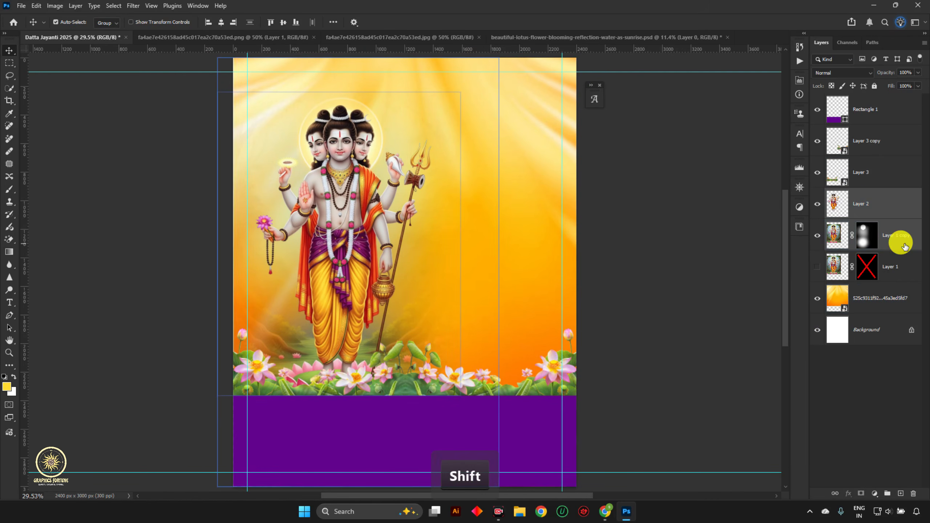
pyautogui.hotkey('shift', 'Up')
pyautogui.hotkey('shift', 'Up')
pyautogui.hotkey('shift', 'Up')
pyautogui.hotkey('shift', 'Up')
pyautogui.hotkey('shift', 'Up')
pyautogui.hotkey('shift', 'Up')
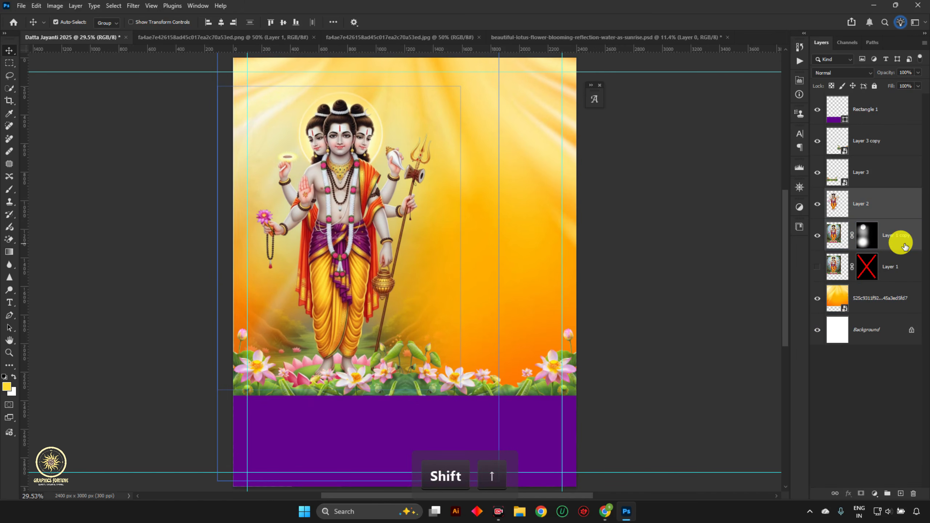
pyautogui.hotkey('shift', 'Up')
pyautogui.hotkey('shift', 'Up')
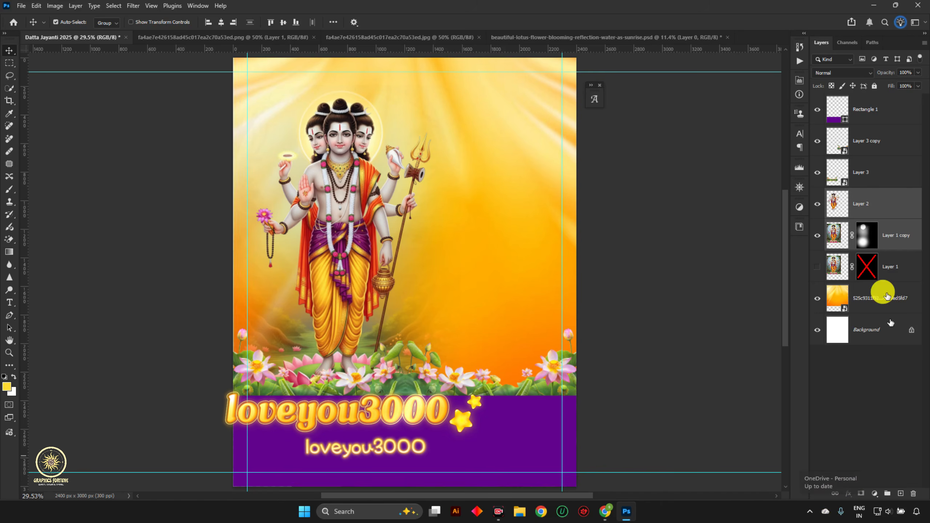
# - Link the deity cut-out with its masked scene layer, give both a magenta colour label, and clear the layer selection
pyautogui.rightClick(894, 201)
pyautogui.moveTo(879, 414)
pyautogui.click(801, 413)
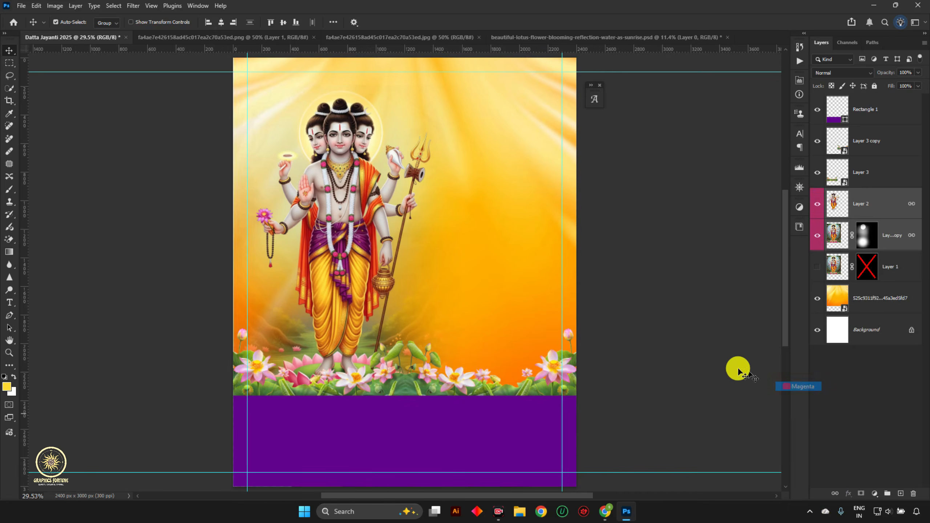
pyautogui.press('v')
pyautogui.click(679, 209)
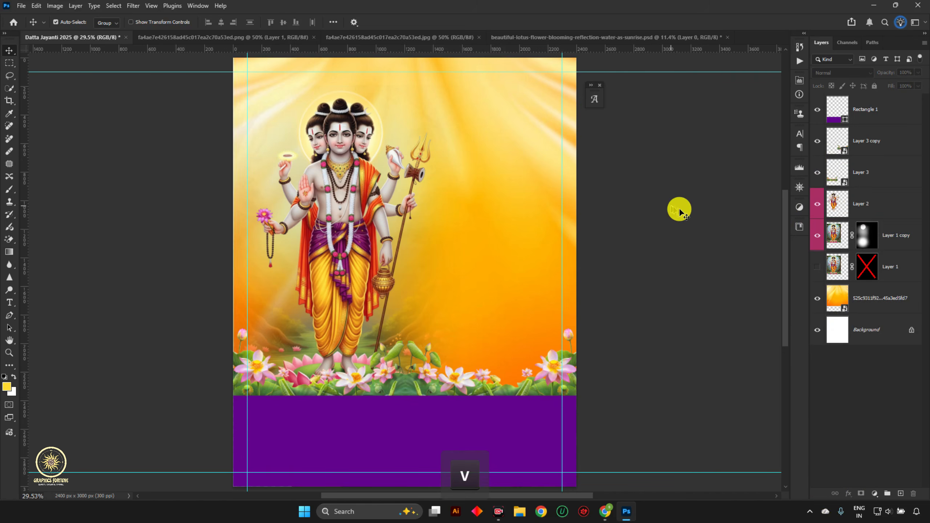
pyautogui.click(619, 208)
pyautogui.click(623, 210)
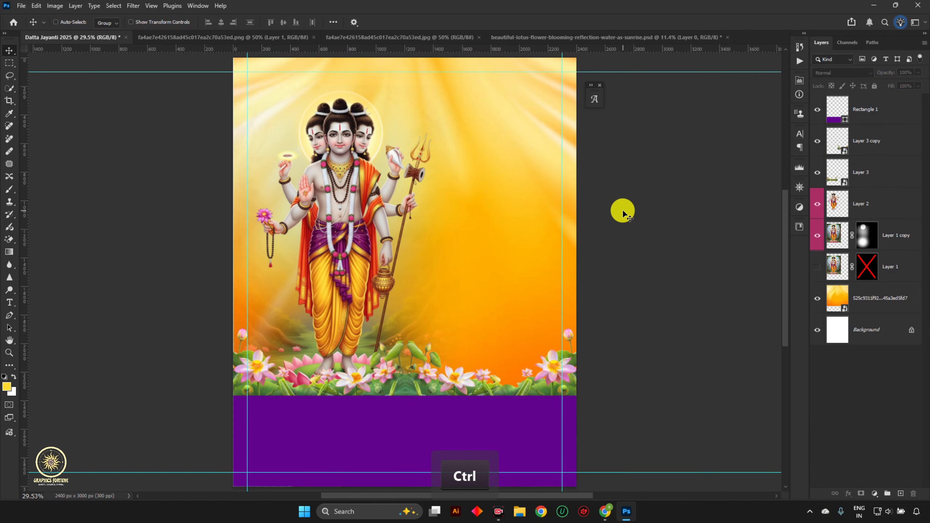
pyautogui.keyDown('ctrl'); pyautogui.click(384, 437); pyautogui.keyUp('ctrl')
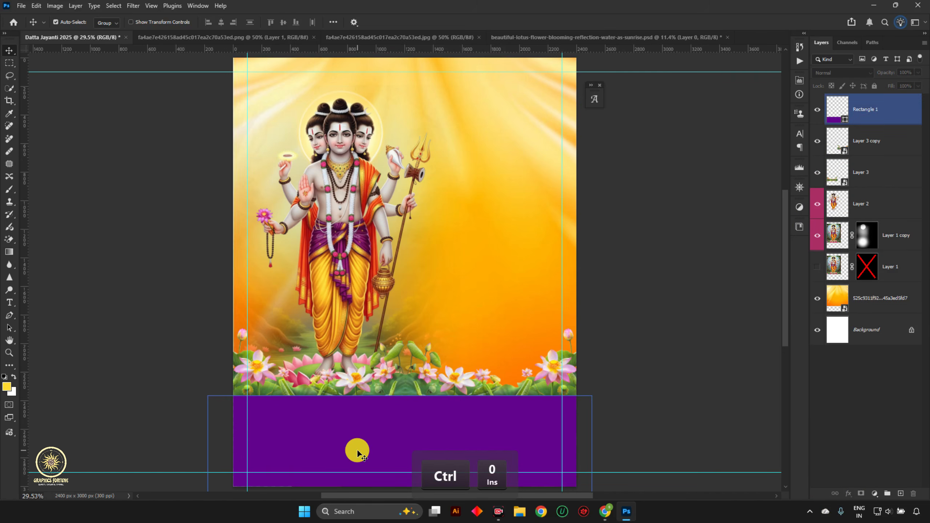
# - Make the orange background layer active, and open the Flower garland image from the Datta jayanti folder
pyautogui.click(497, 144)
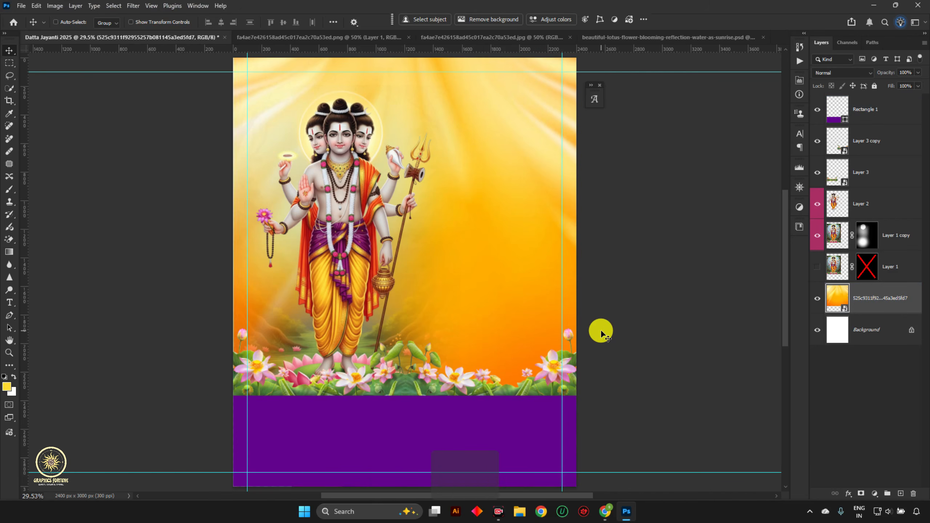
pyautogui.hotkey('ctrl', 'o')
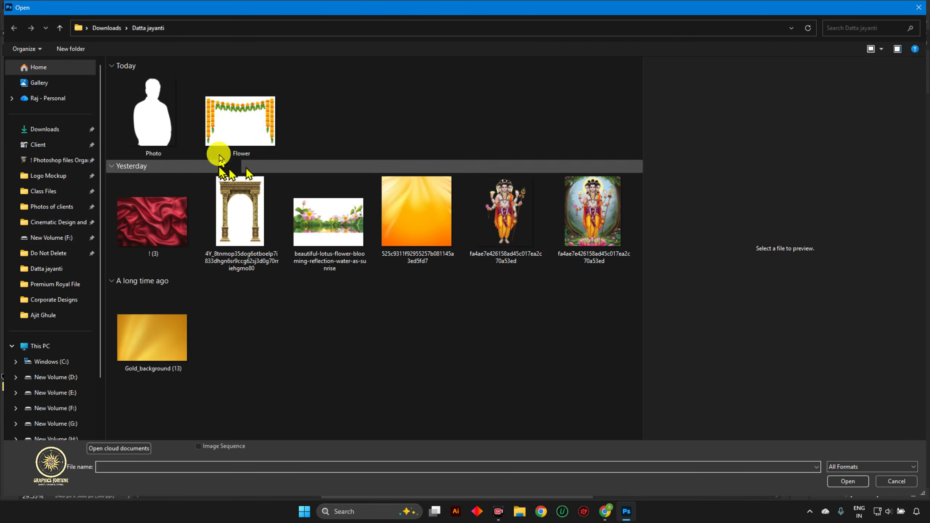
pyautogui.doubleClick(221, 156)
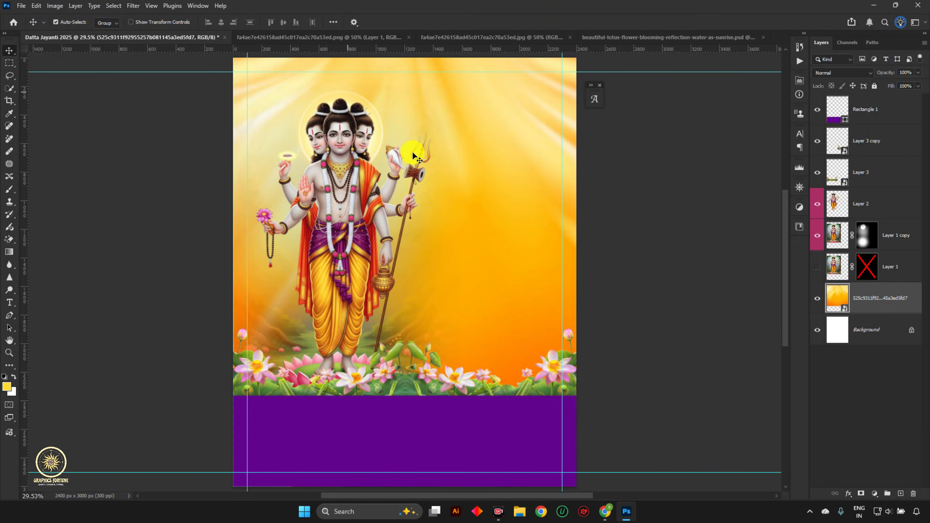
pyautogui.scroll(-3, 470, 191)
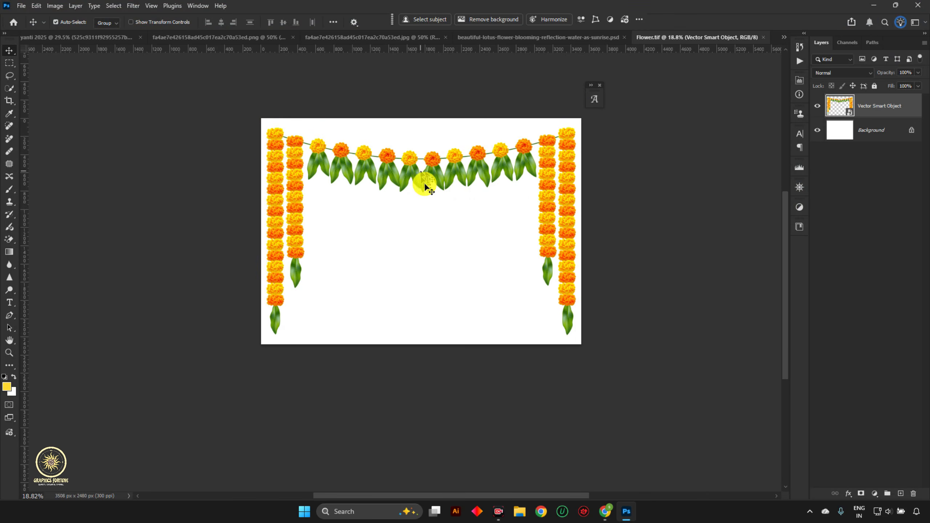
pyautogui.moveTo(567, 187); pyautogui.dragTo(512, 173)
pyautogui.hotkey('ctrl', 'z')
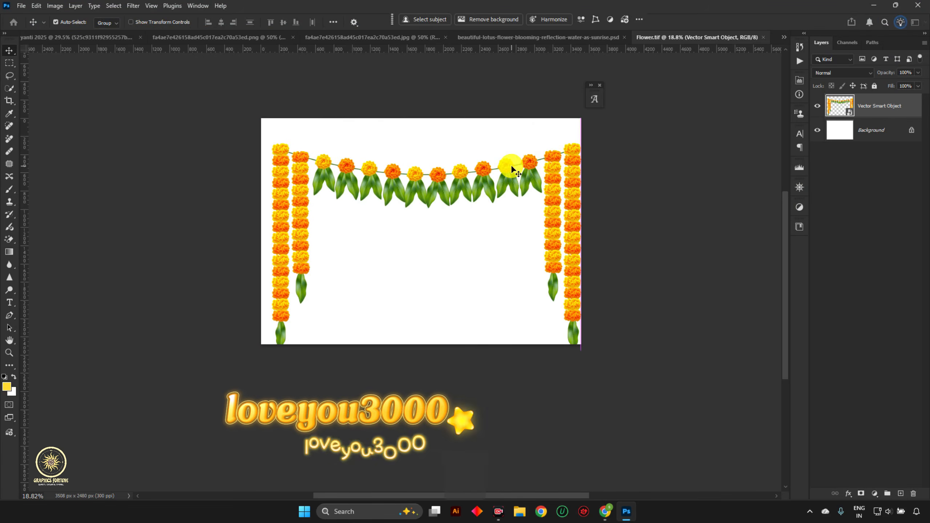
pyautogui.hotkey('ctrl', 'z')
# - Copy the marigold garland into the poster just above the orange background layer and scale it down to about 1662 × 1116 px
pyautogui.moveTo(434, 163); pyautogui.dragTo(465, 162)
pyautogui.scroll(-5, 460, 187)
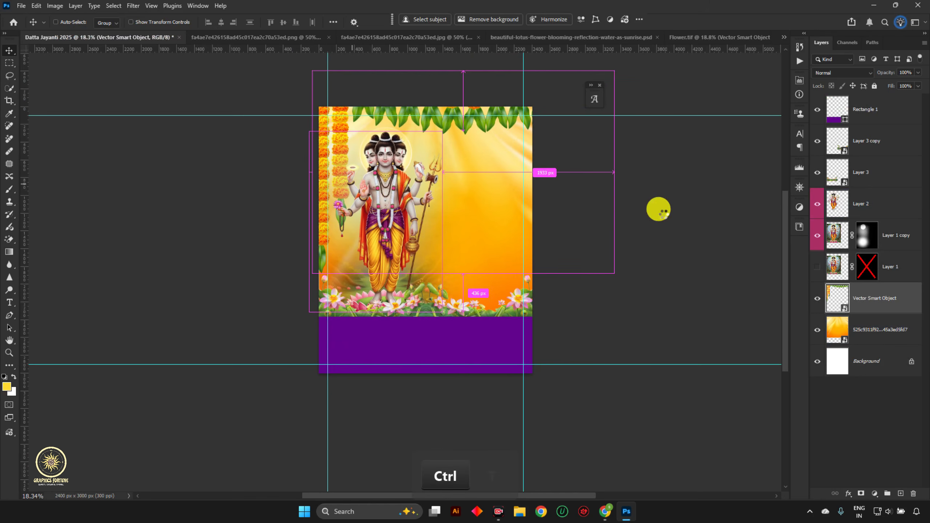
pyautogui.hotkey('ctrl', 't')
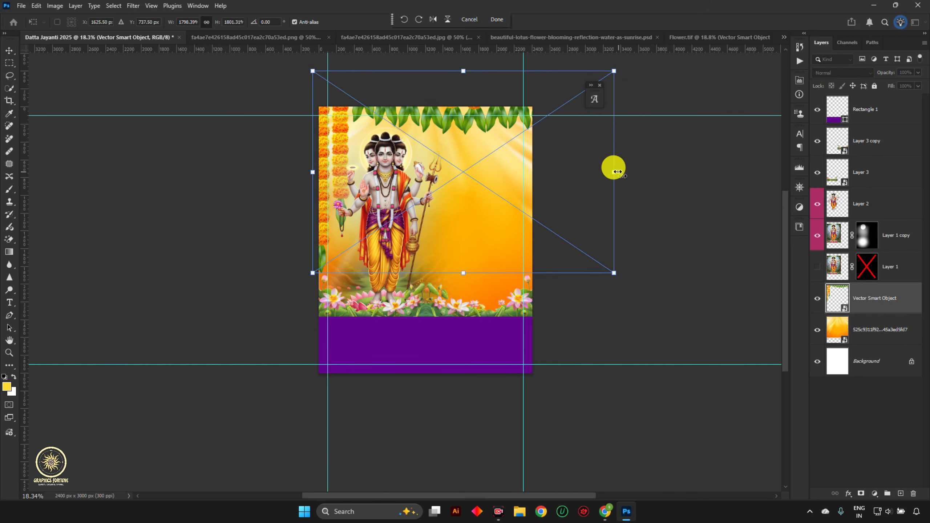
pyautogui.moveTo(524, 172); pyautogui.dragTo(460, 171)
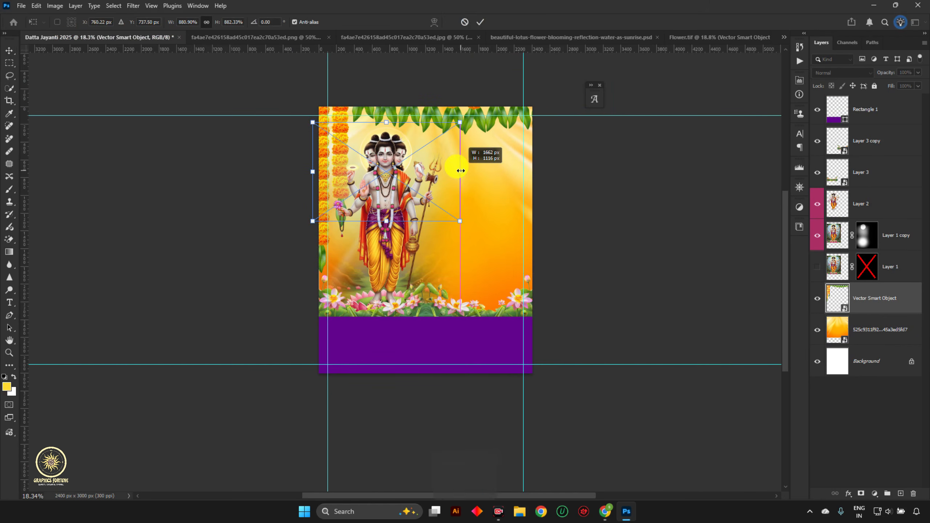
pyautogui.press('Return')
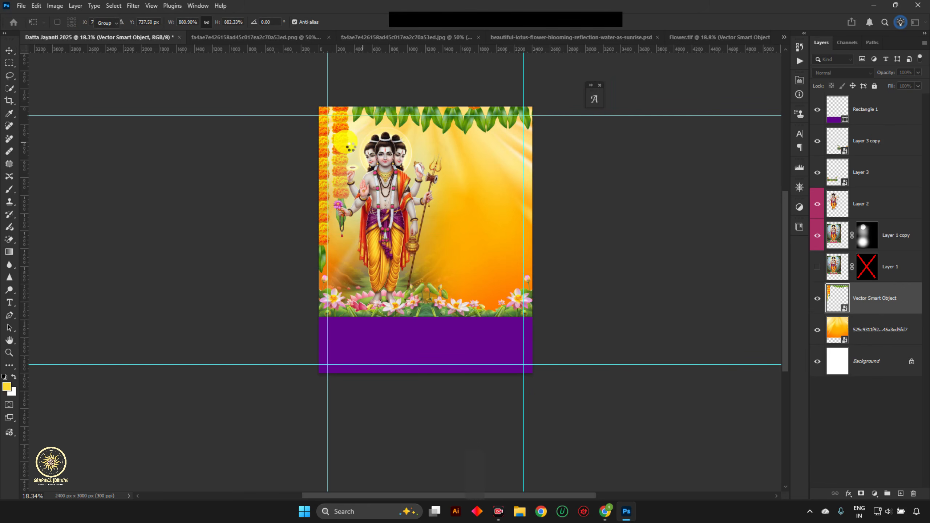
# - Place the garland along the poster's upper edge with its outer string against the left margin guide
pyautogui.scroll(1, 350, 147)
pyautogui.moveTo(348, 120)
pyautogui.mouseDown()
pyautogui.moveTo(370, 129)
pyautogui.moveTo(364, 112)
pyautogui.mouseUp()
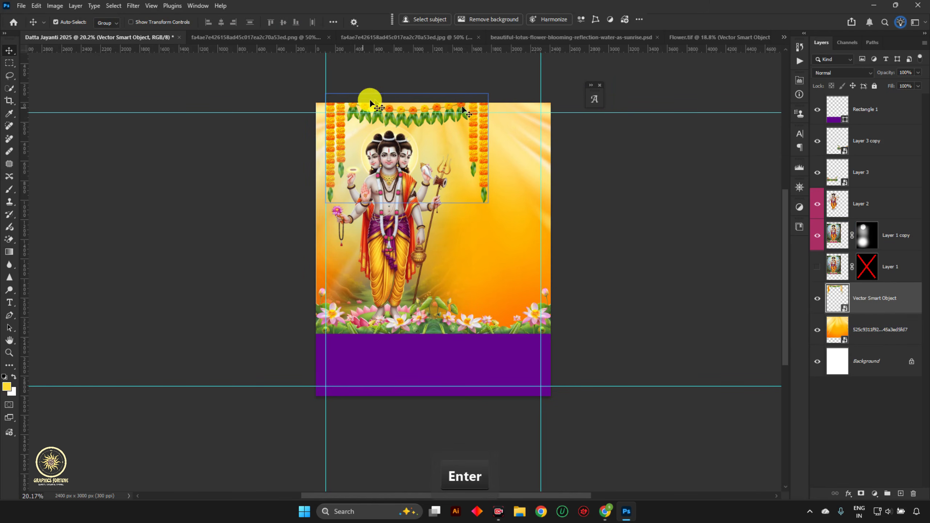
pyautogui.click(487, 127)
pyautogui.scroll(4, 487, 129)
pyautogui.click(471, 136)
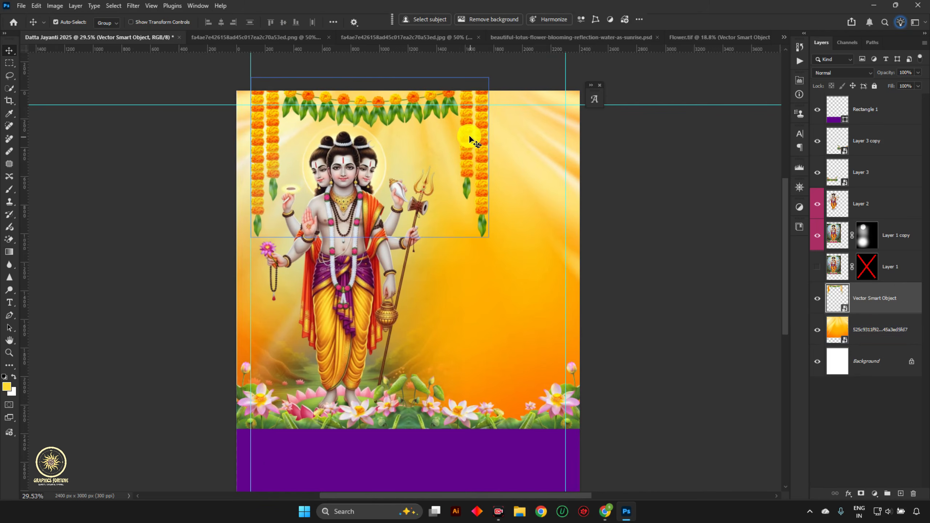
# - Try extending the garland with a duplicate shifted sideways to the right margin guide, and hide that duplicate layer
pyautogui.click(714, 37)
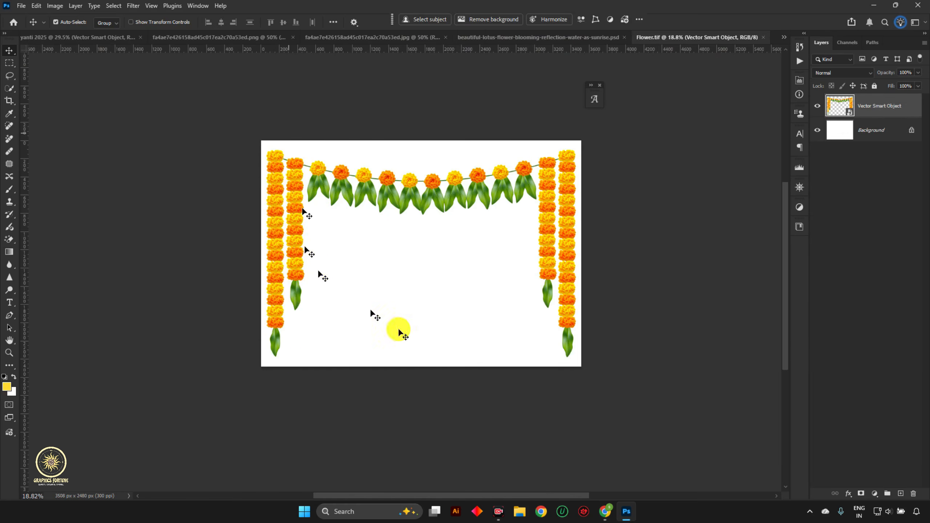
pyautogui.click(42, 37)
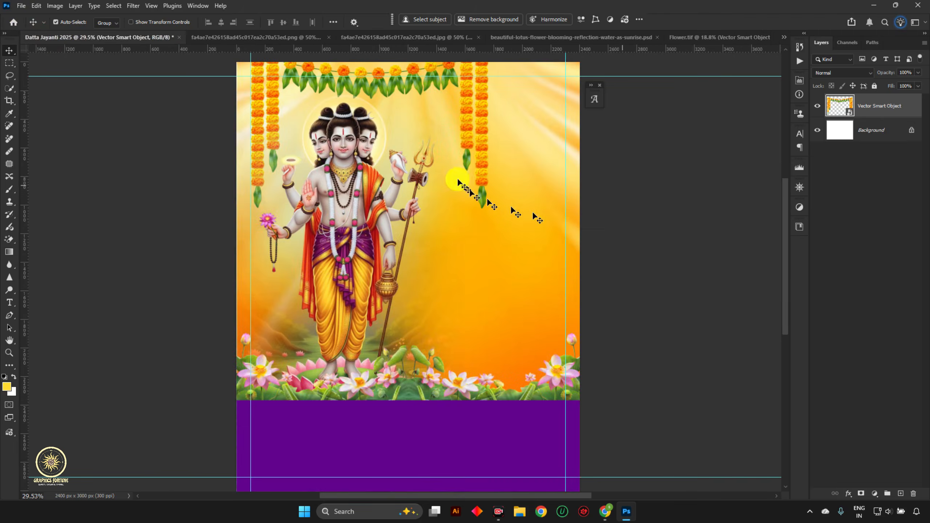
pyautogui.scroll(-4, 461, 154)
pyautogui.scroll(2, 454, 125)
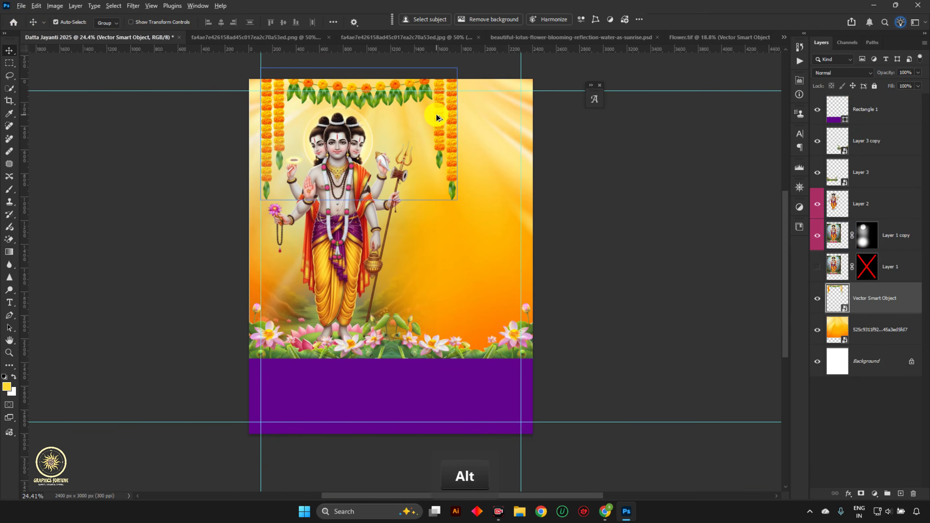
pyautogui.moveTo(437, 117); pyautogui.dragTo(505, 122)
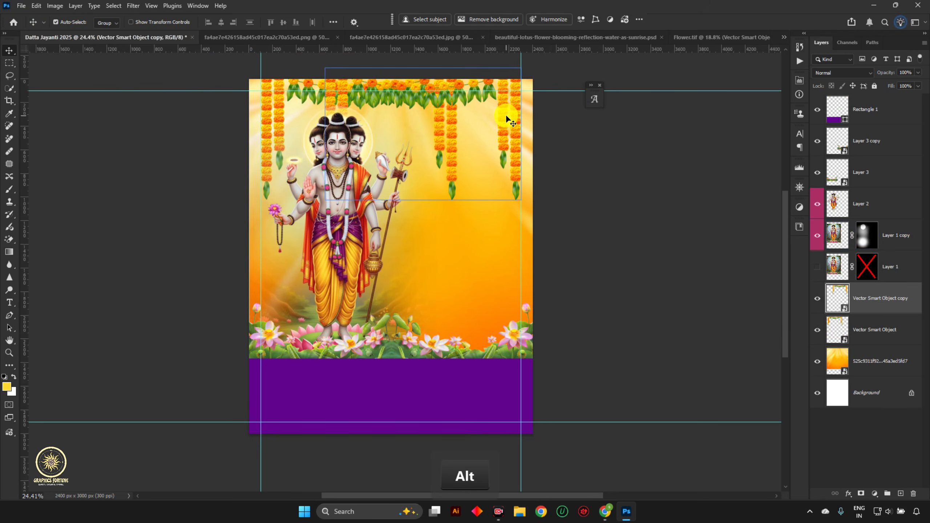
pyautogui.click(867, 206)
pyautogui.click(879, 146)
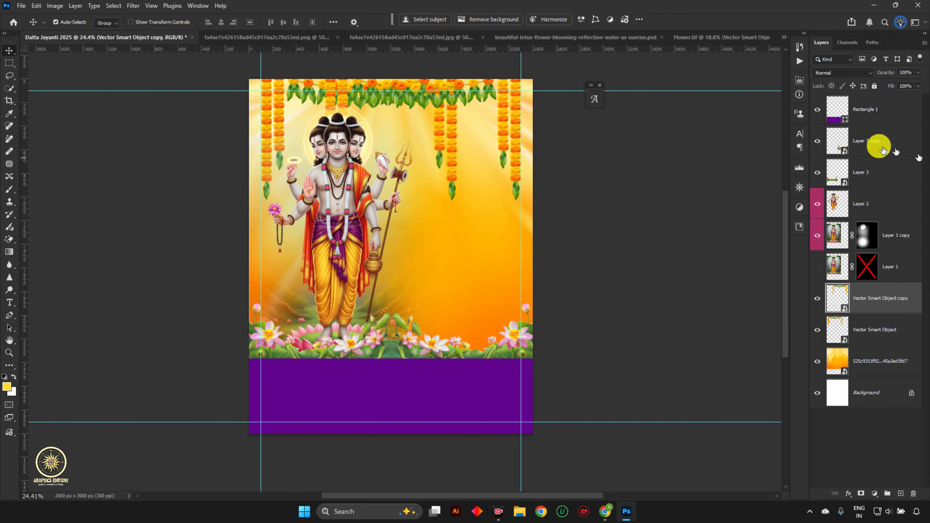
pyautogui.click(841, 296)
pyautogui.click(818, 299)
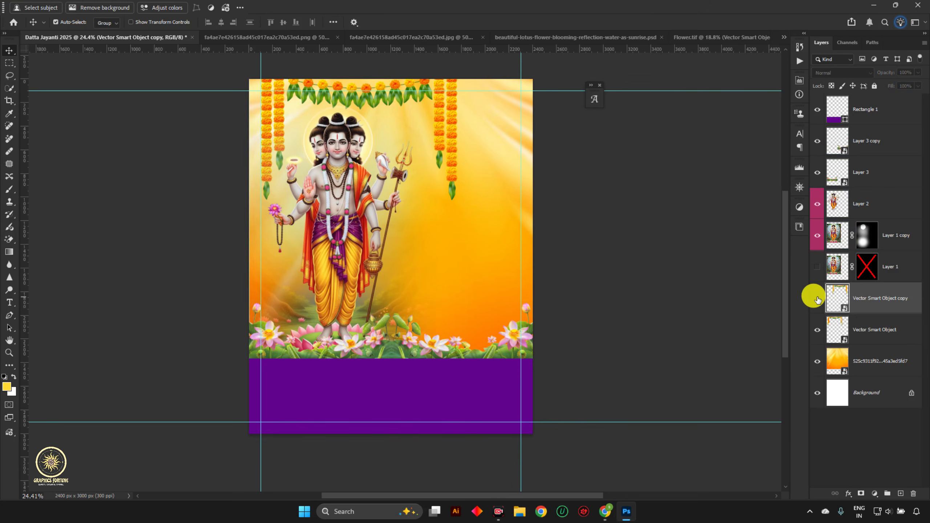
# - Add a layer mask to the original garland and paint out its right hanging strings with a hard round brush at 100% opacity and flow
pyautogui.click(877, 321)
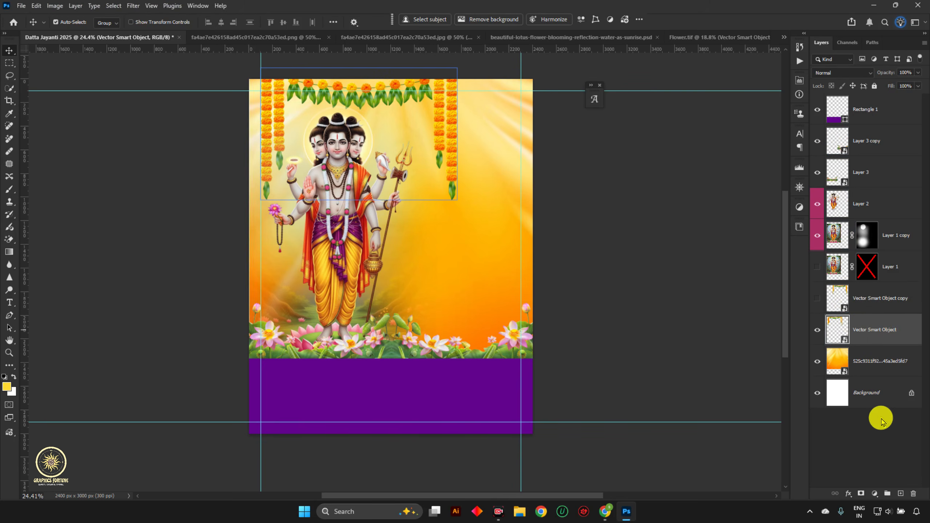
pyautogui.click(861, 494)
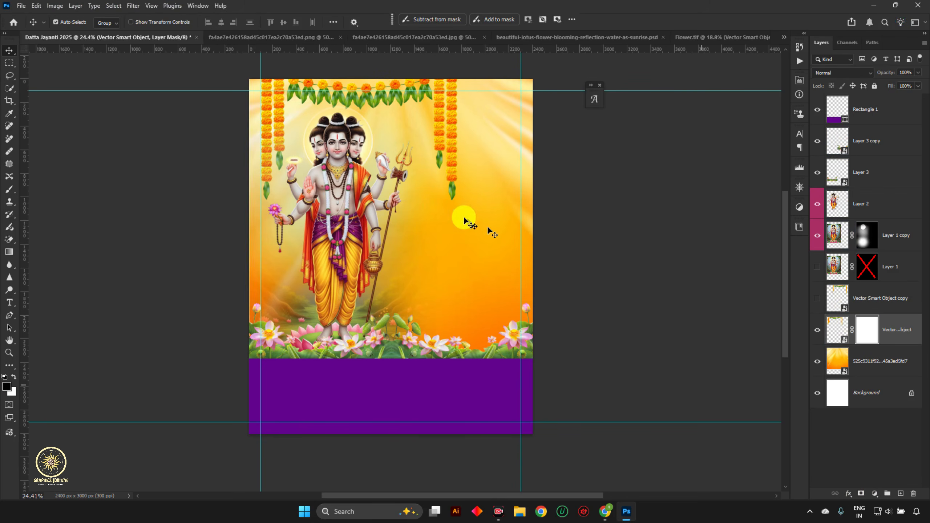
pyautogui.press('b')
pyautogui.rightClick(416, 152)
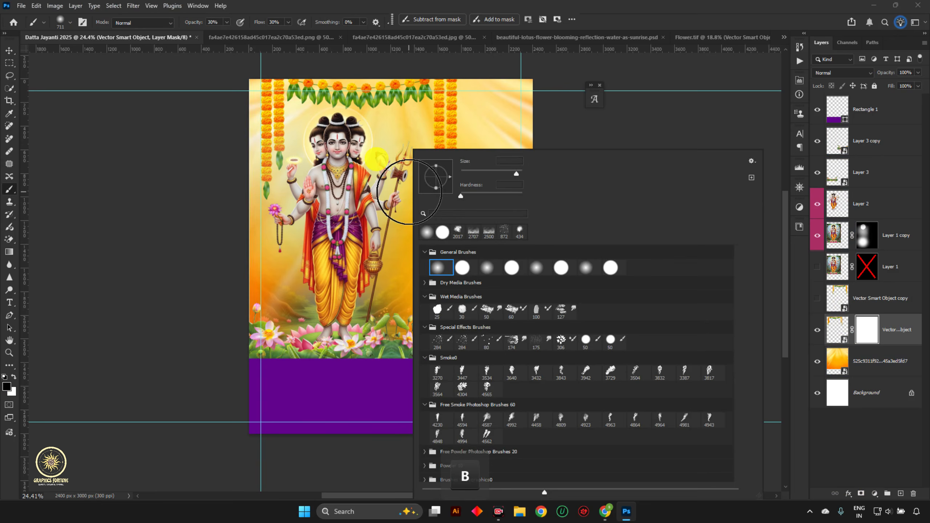
pyautogui.click(463, 268)
pyautogui.click(193, 22)
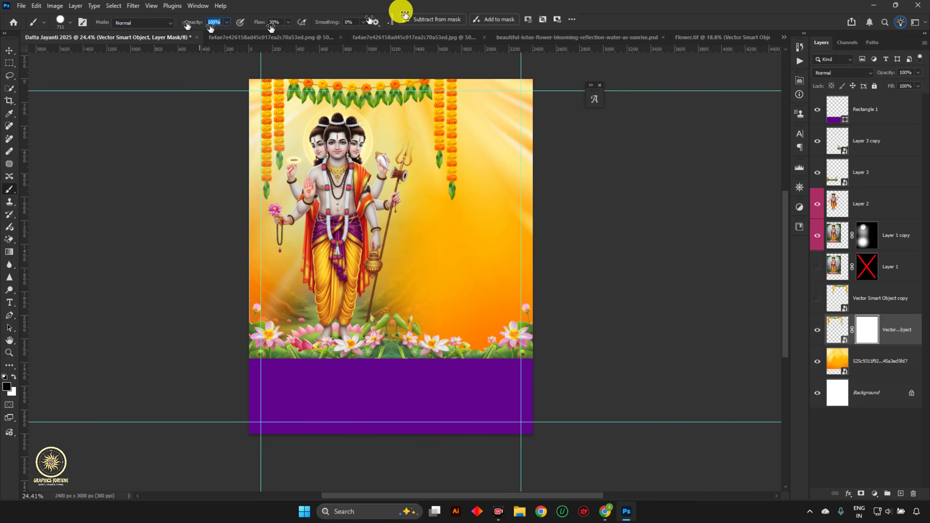
pyautogui.moveTo(480, 202); pyautogui.dragTo(474, 73)
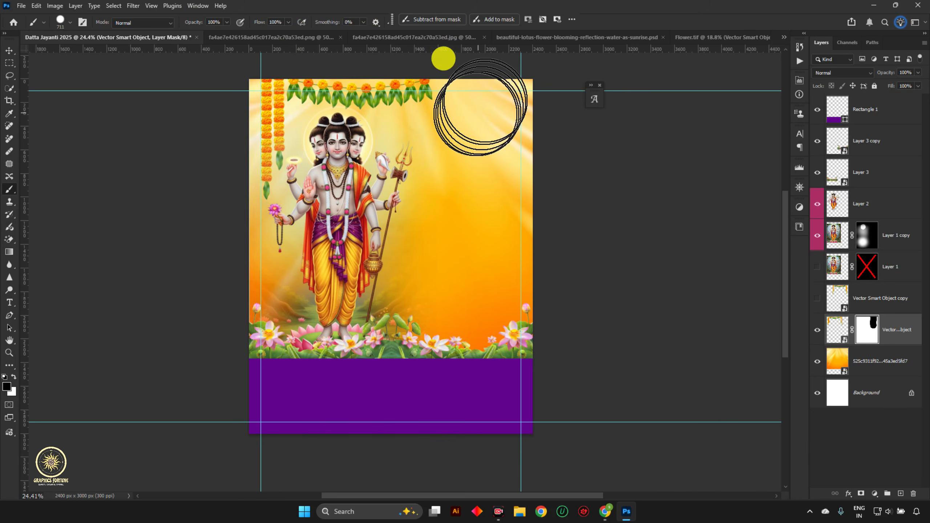
# - Duplicate the masked garland, flip the copy horizontally and slide it right until it continues the original as a mirrored half
pyautogui.click(888, 302)
pyautogui.click(891, 334)
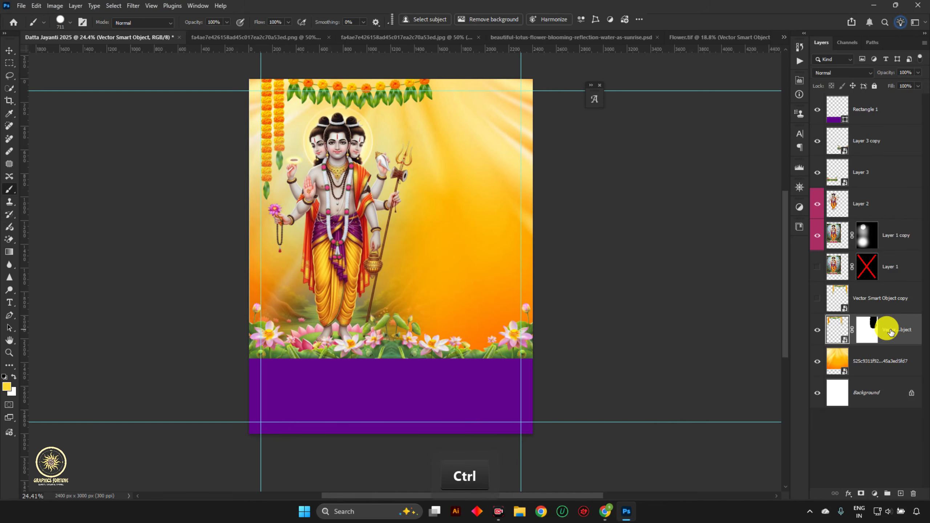
pyautogui.hotkey('ctrl', 'j')
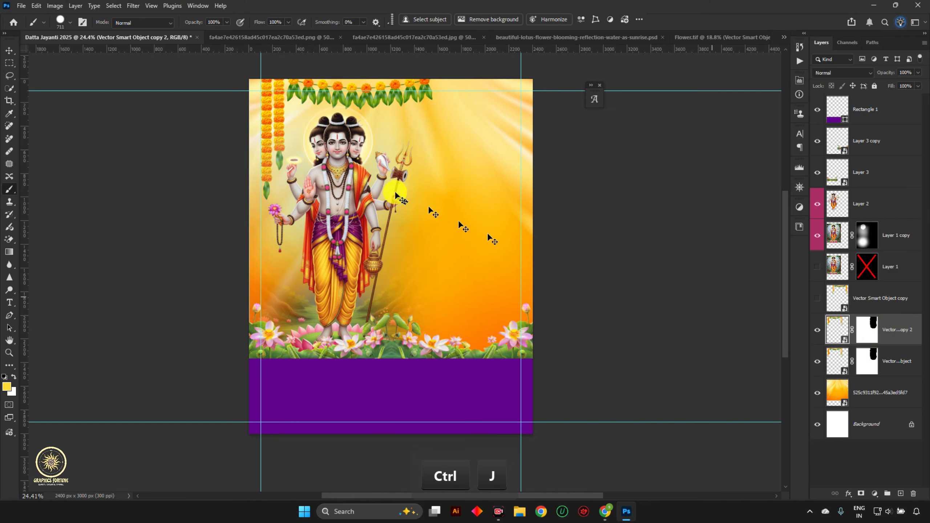
pyautogui.hotkey('ctrl', 't')
pyautogui.rightClick(296, 129)
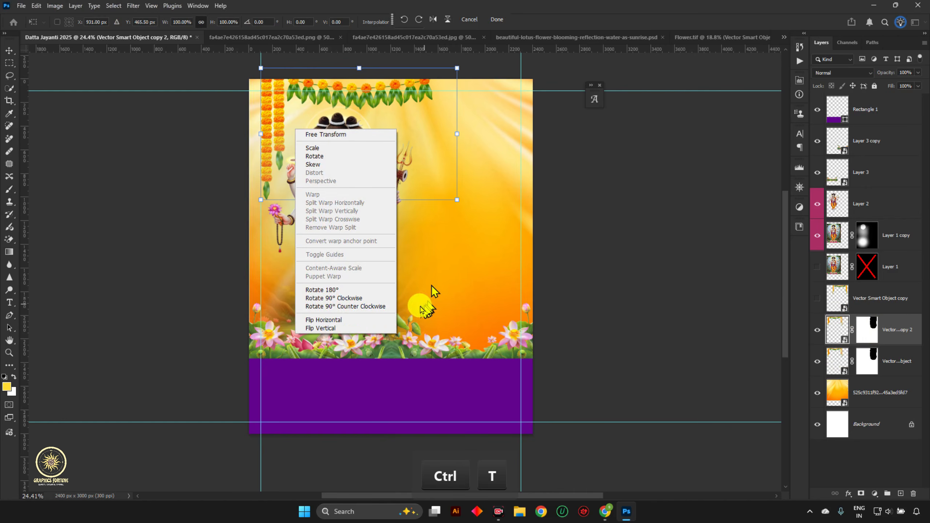
pyautogui.click(363, 322)
pyautogui.moveTo(420, 185); pyautogui.dragTo(509, 156)
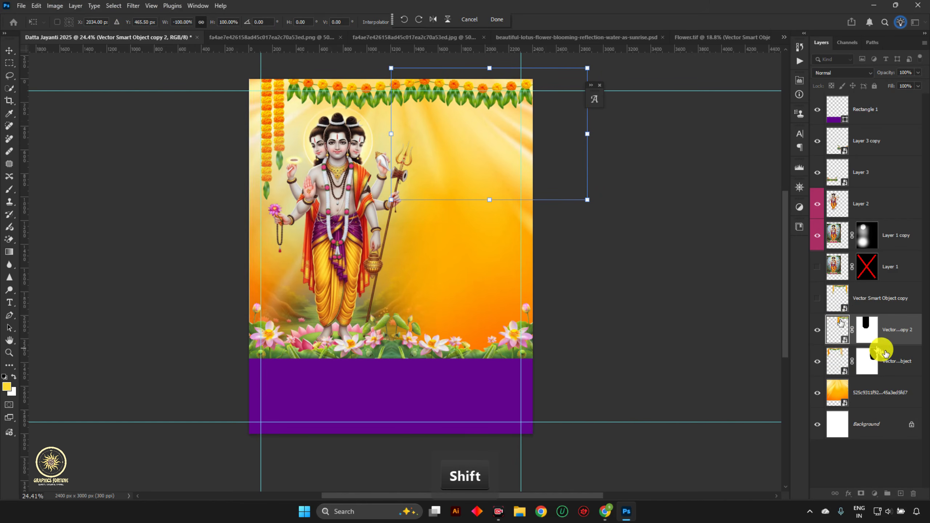
# - Select both garland halves and scale them down together so the full garland fits across the poster's width
pyautogui.click(895, 361)
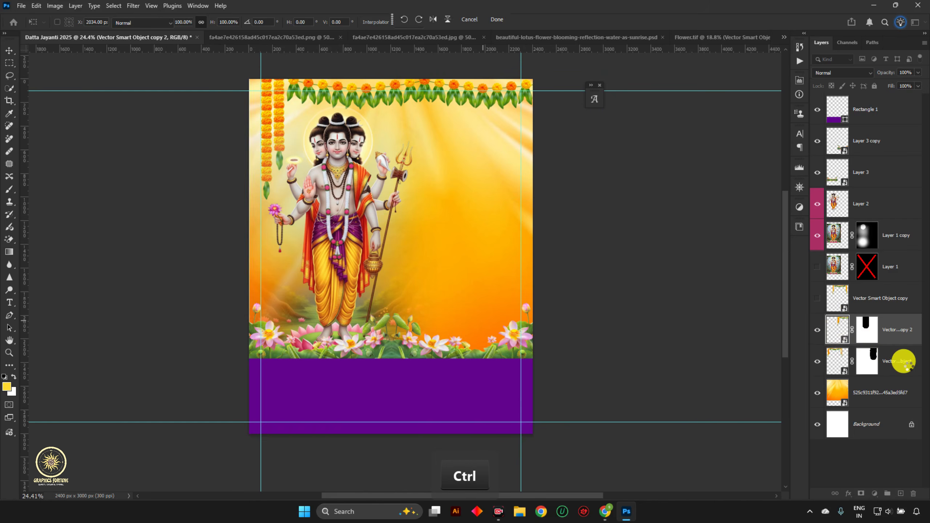
pyautogui.keyDown('ctrl'); pyautogui.click(893, 353); pyautogui.keyUp('ctrl')
pyautogui.press('b')
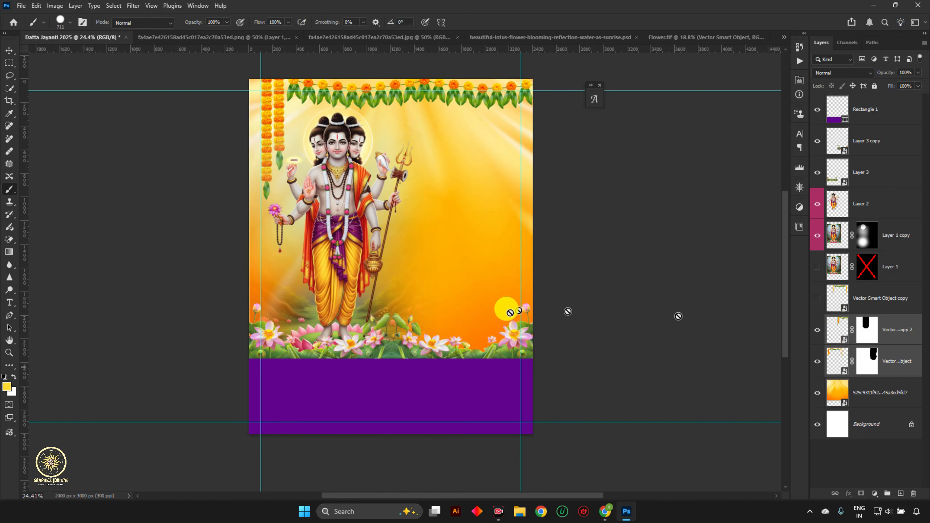
pyautogui.hotkey('ctrl', 't')
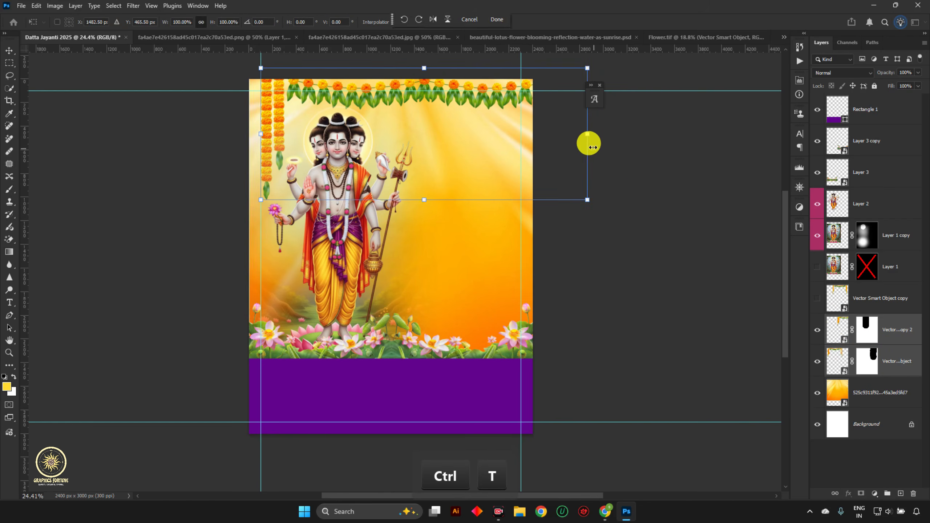
pyautogui.moveTo(588, 141); pyautogui.dragTo(504, 147)
pyautogui.press('Return')
pyautogui.hotkey('ctrl', '0')
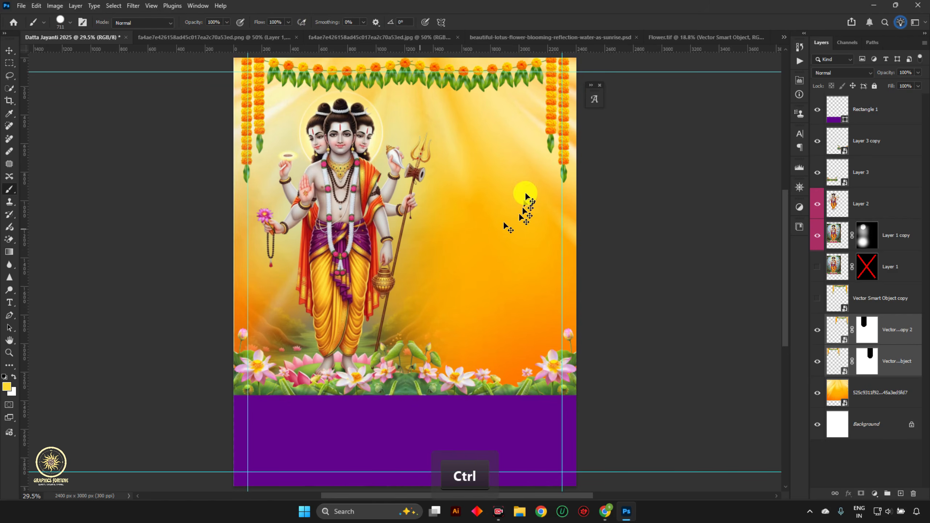
# - Scale both garland halves together to about 95.68% so their outer strings meet the margin guides, and nudge them upward
pyautogui.hotkey('ctrl', 't')
pyautogui.moveTo(568, 182); pyautogui.dragTo(564, 181)
pyautogui.press('Up')
pyautogui.press('Up')
pyautogui.press('Up')
pyautogui.press('Up')
pyautogui.press('Up')
pyautogui.press('Up')
pyautogui.press('Up')
pyautogui.press('Up')
pyautogui.press('Up')
pyautogui.press('Up')
pyautogui.press('Up')
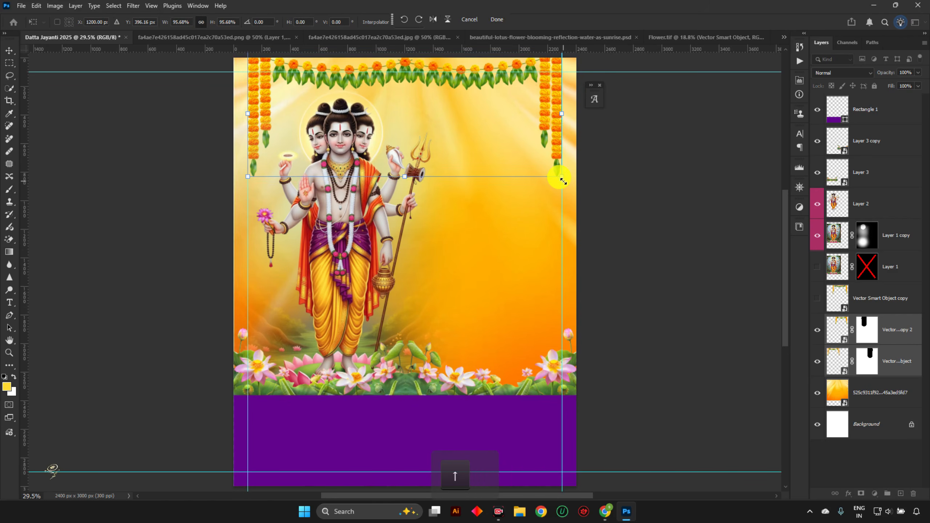
pyautogui.press('Return')
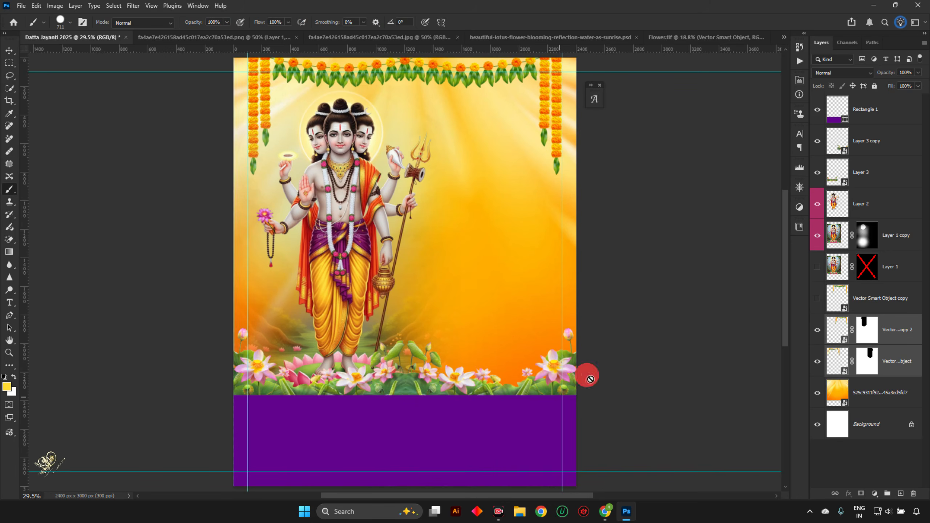
# - Select both mirrored lotus strip layers and convert them into a single smart object
pyautogui.press('ctrl')
pyautogui.press('v')
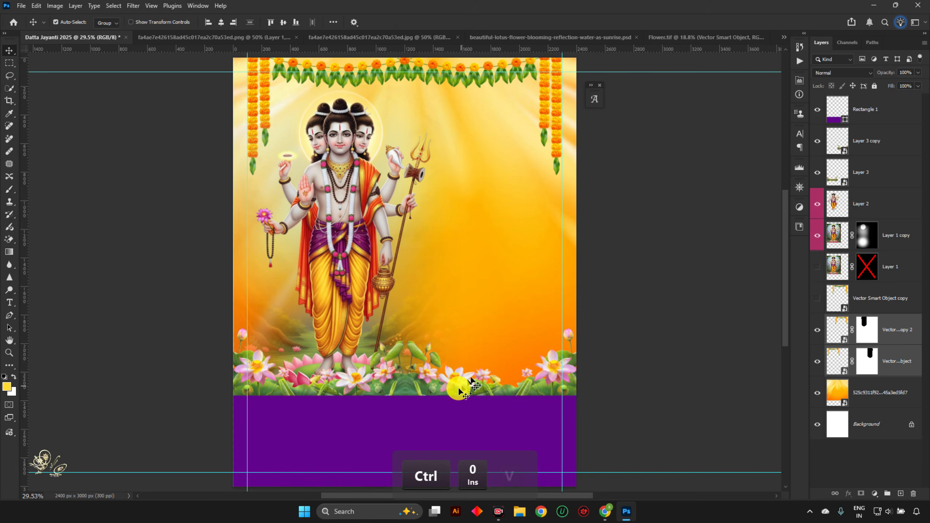
pyautogui.click(458, 388)
pyautogui.keyDown('shift'); pyautogui.click(865, 173); pyautogui.keyUp('shift')
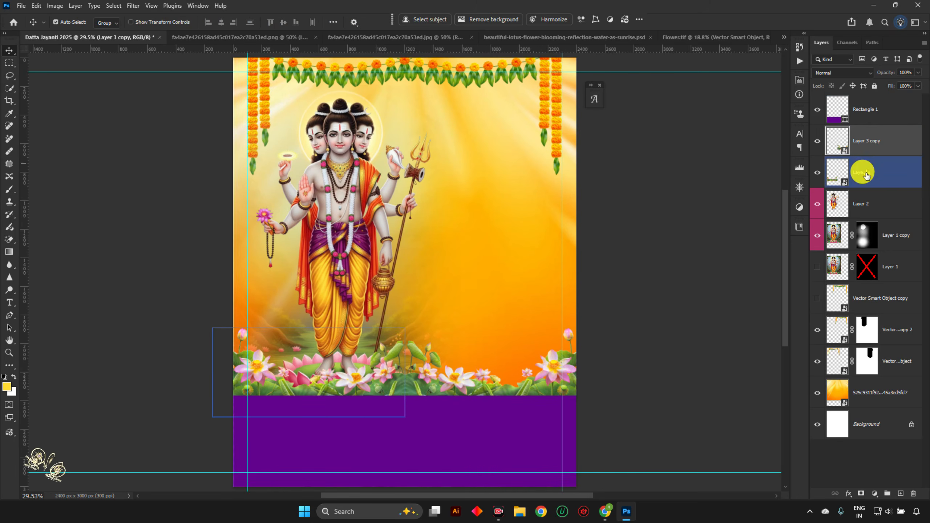
pyautogui.rightClick(867, 175)
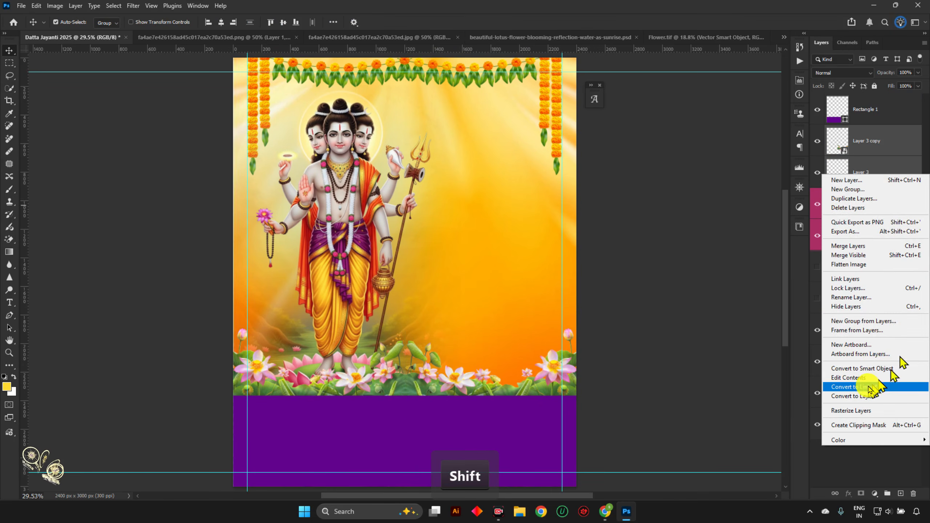
pyautogui.click(876, 369)
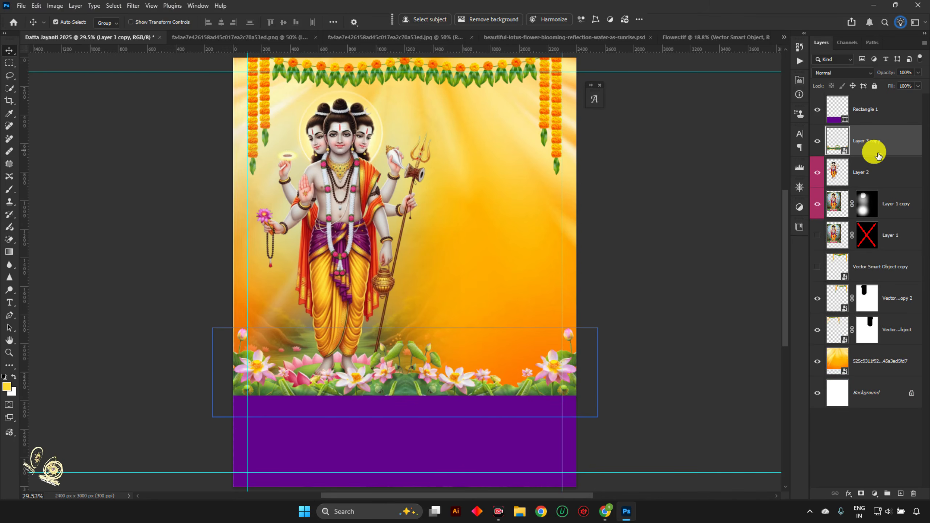
# - Apply a Hue/Saturation adjustment to the merged lotus strip with saturation raised to +14
pyautogui.click(368, 432)
pyautogui.scroll(1, 375, 402)
pyautogui.scroll(3, 375, 402)
pyautogui.click(362, 367)
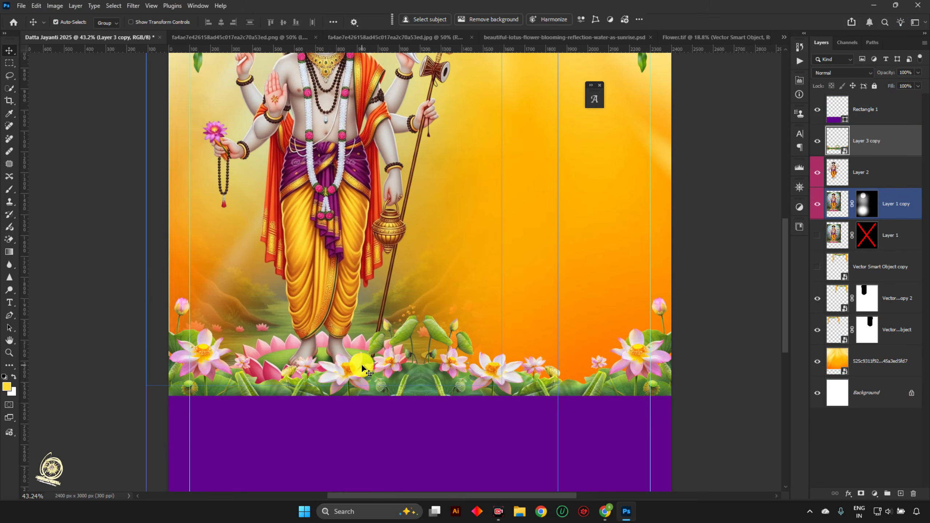
pyautogui.press('ctrl')
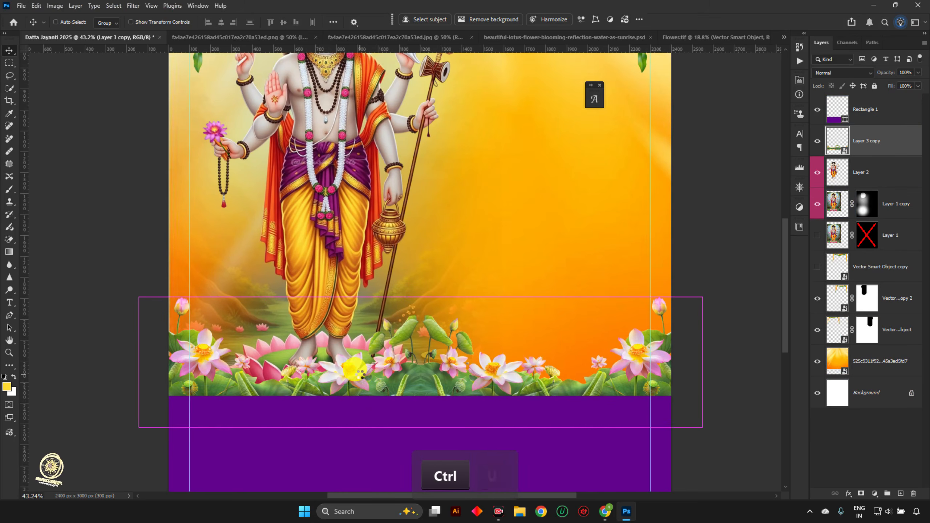
pyautogui.hotkey('ctrl', 'u')
pyautogui.moveTo(436, 191); pyautogui.dragTo(446, 200)
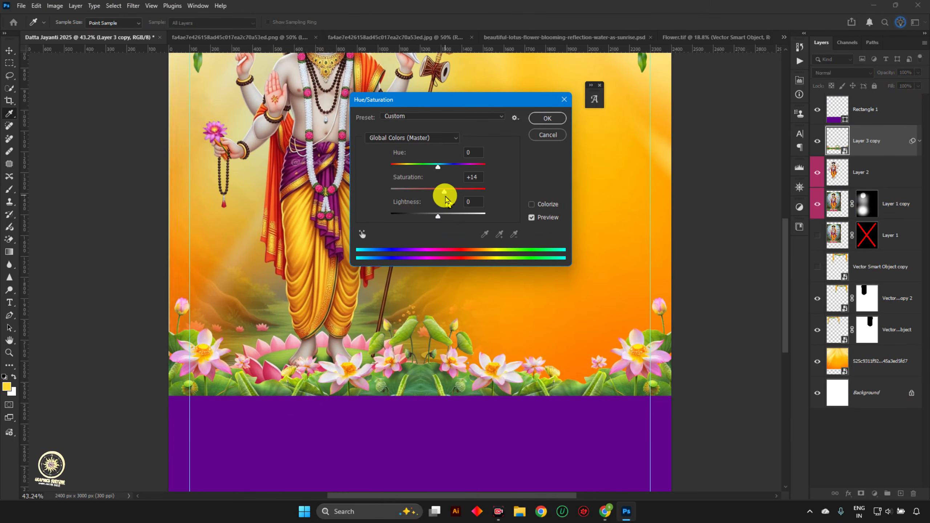
pyautogui.click(546, 120)
pyautogui.press('ctrl')
pyautogui.scroll(-2, 668, 295)
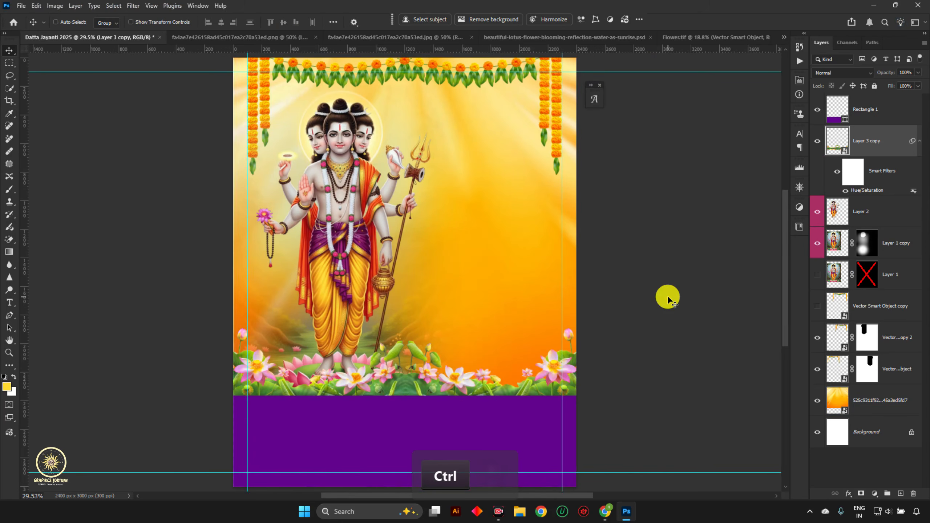
# - Add an empty layer above the orange background image and choose the 2017 px cloud-textured brush with white as the paint colour
pyautogui.click(506, 247)
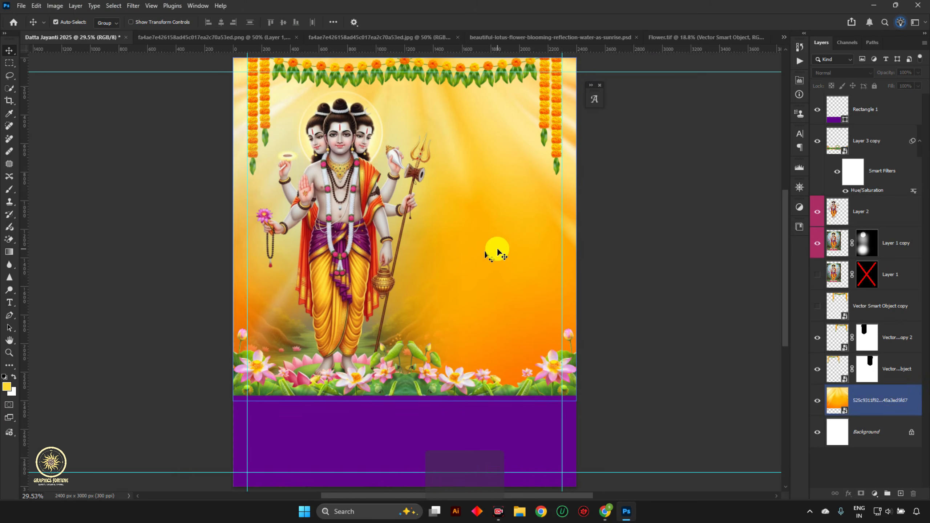
pyautogui.hotkey('ctrl', 'v')
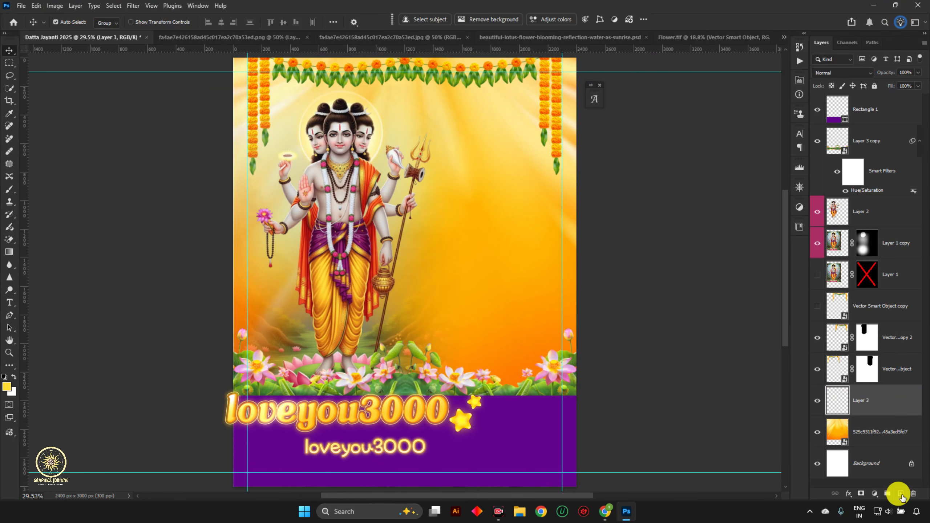
pyautogui.press('b')
pyautogui.rightClick(441, 231)
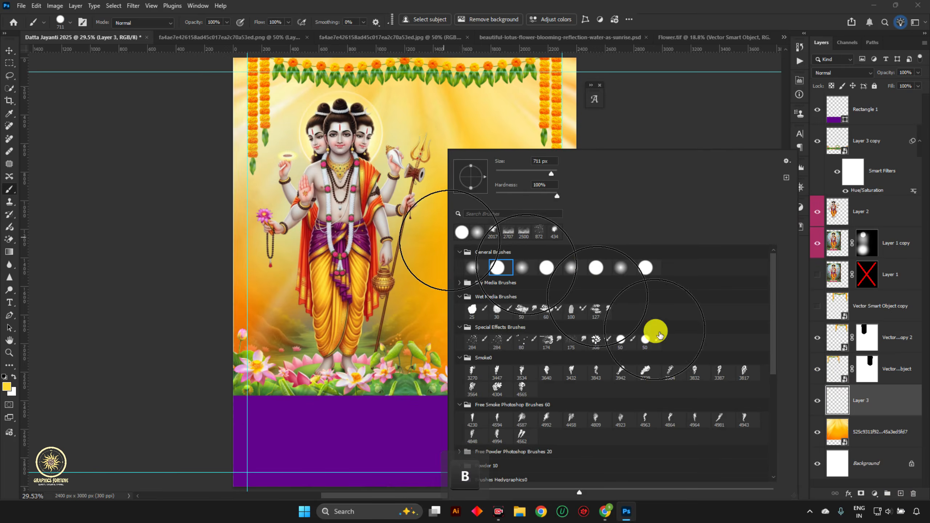
pyautogui.click(493, 231)
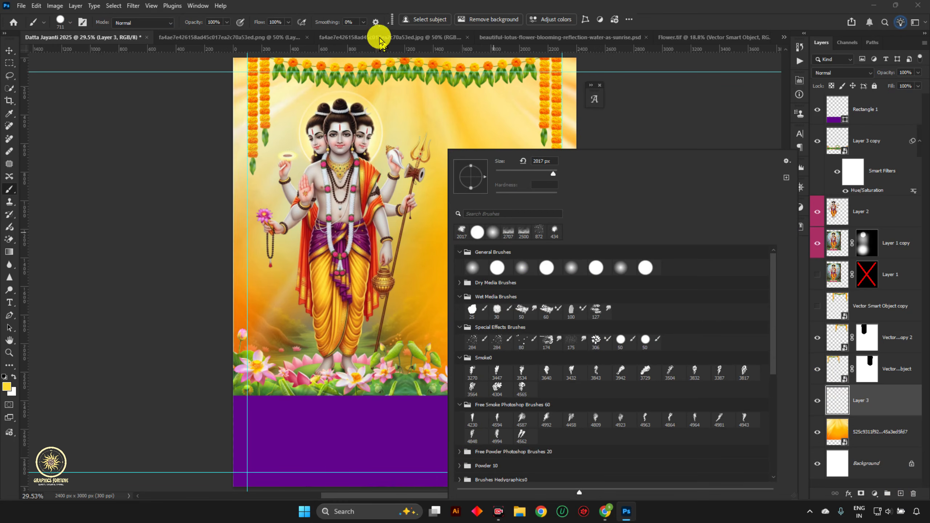
pyautogui.click(391, 6)
pyautogui.press('x')
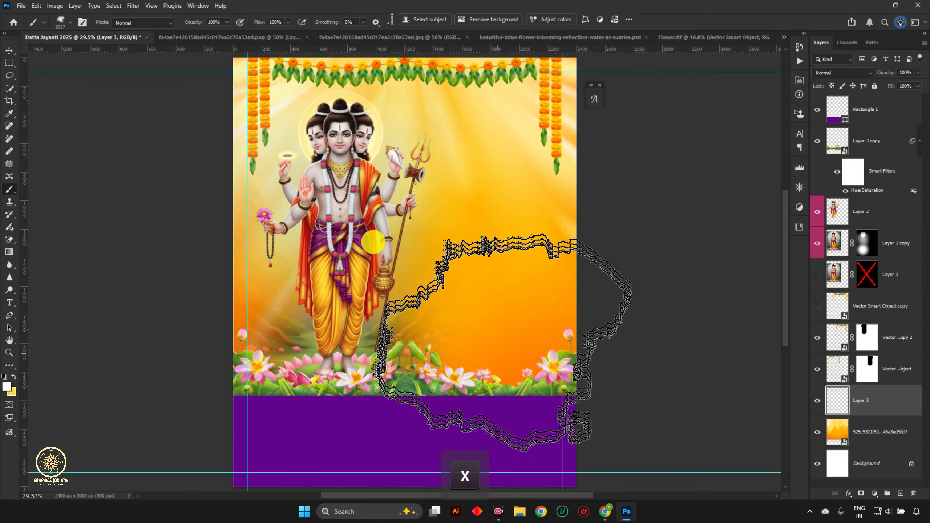
# - Stamp soft white clouds over the orange background beside the deity, lowering the brush flow to 58% after undoing a full-flow stamp
pyautogui.click(499, 351)
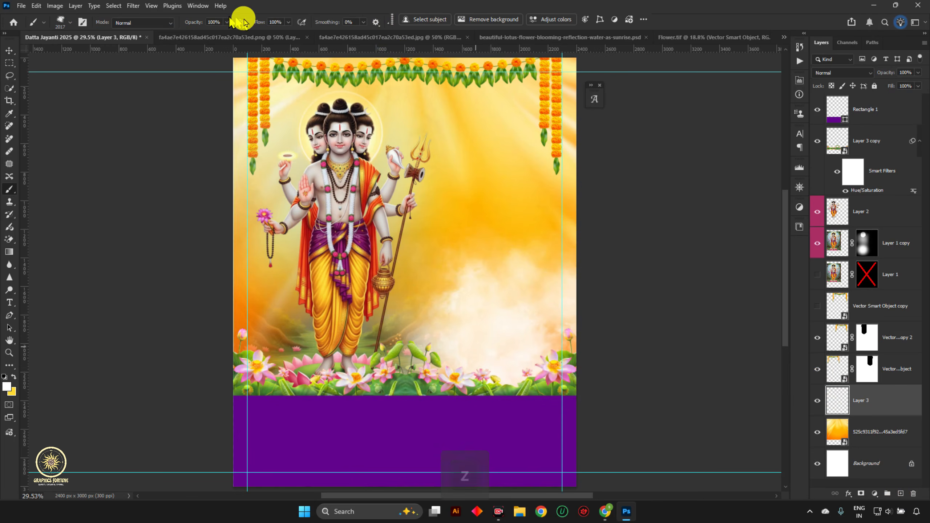
pyautogui.hotkey('ctrl', 'z')
pyautogui.moveTo(262, 23); pyautogui.dragTo(235, 23)
pyautogui.click(491, 365)
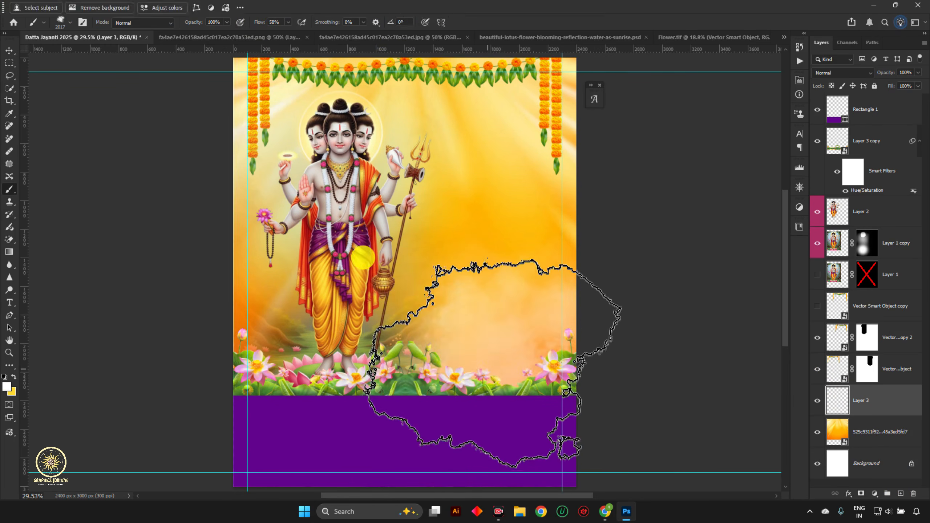
pyautogui.click(491, 245)
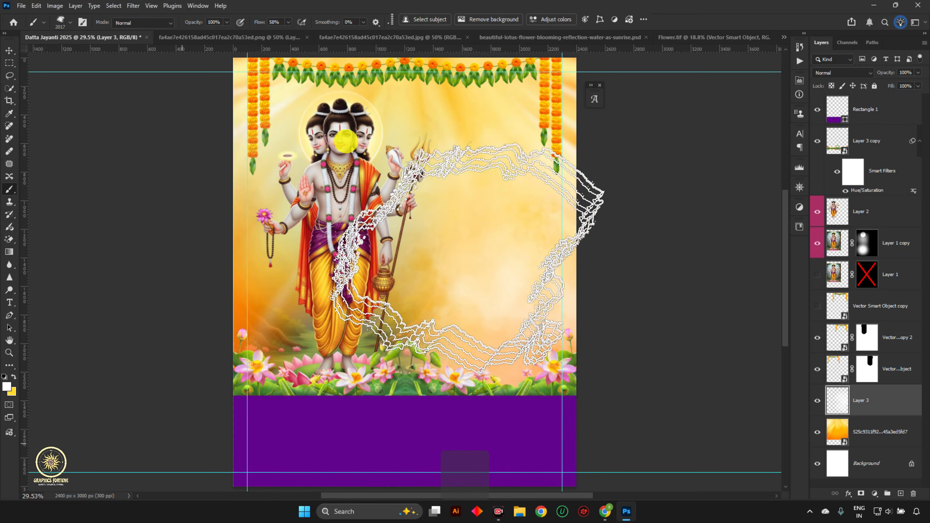
pyautogui.hotkey('ctrl', 'z')
pyautogui.press('v')
pyautogui.press('ctrl')
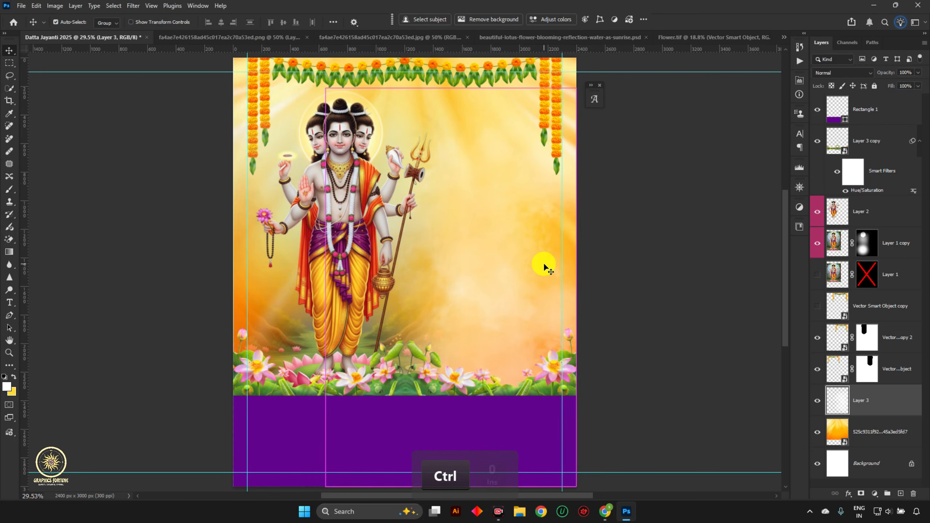
pyautogui.hotkey('ctrl', '0')
pyautogui.press('v')
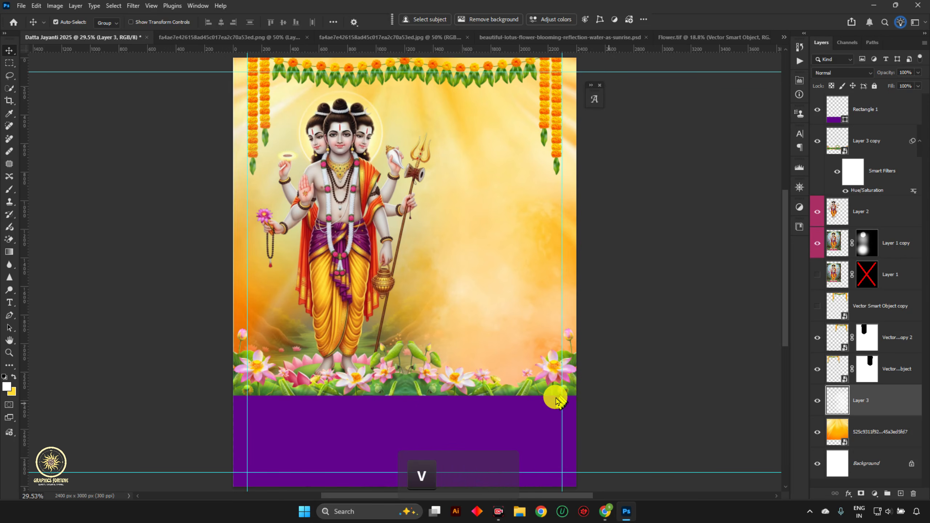
# - Switch to the Google Input Tools page in the browser and copy the four-line Marathi verse starting "दत्त दत्त ऐसे लागले ध्यान"
pyautogui.click(605, 511)
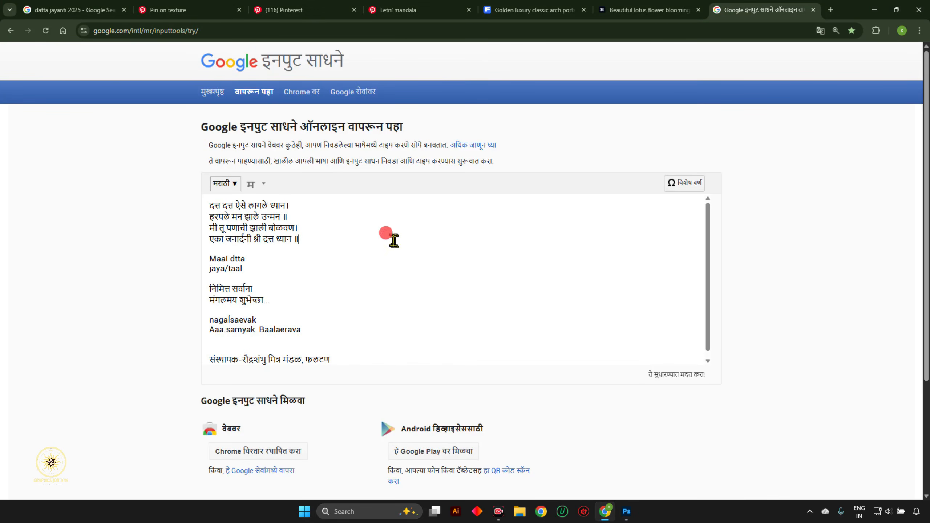
pyautogui.moveTo(353, 239); pyautogui.dragTo(183, 202)
pyautogui.hotkey('ctrl', 'c')
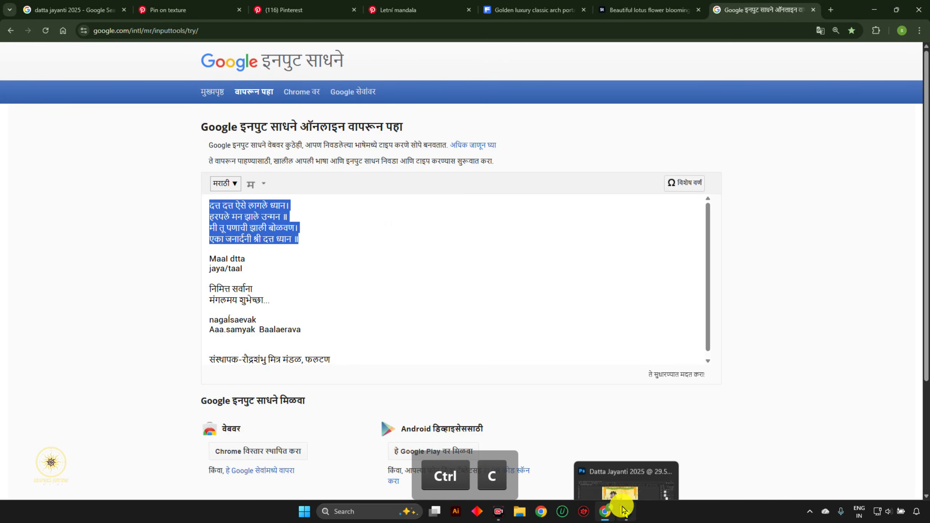
# - Return to Photoshop, paste the verse as new point text beside the deity's head and bring its layer to the front
pyautogui.click(626, 511)
pyautogui.press('t')
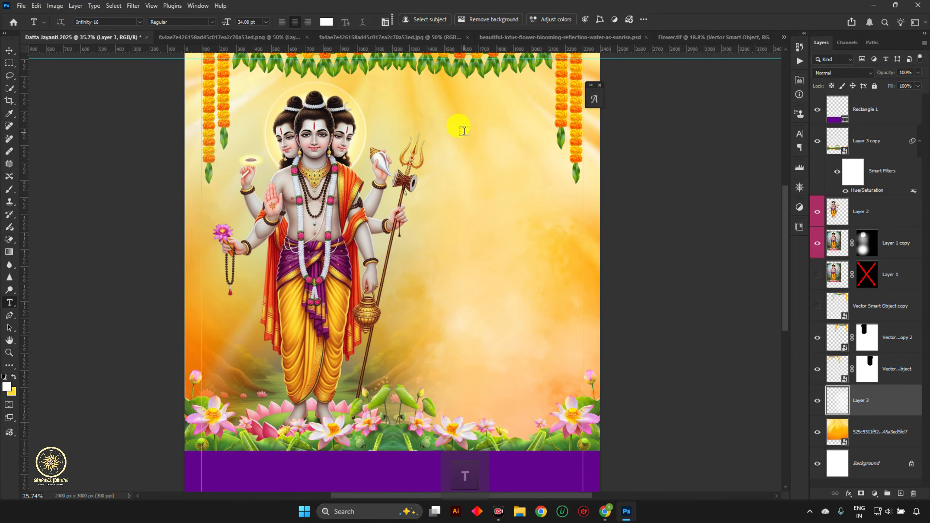
pyautogui.click(464, 131)
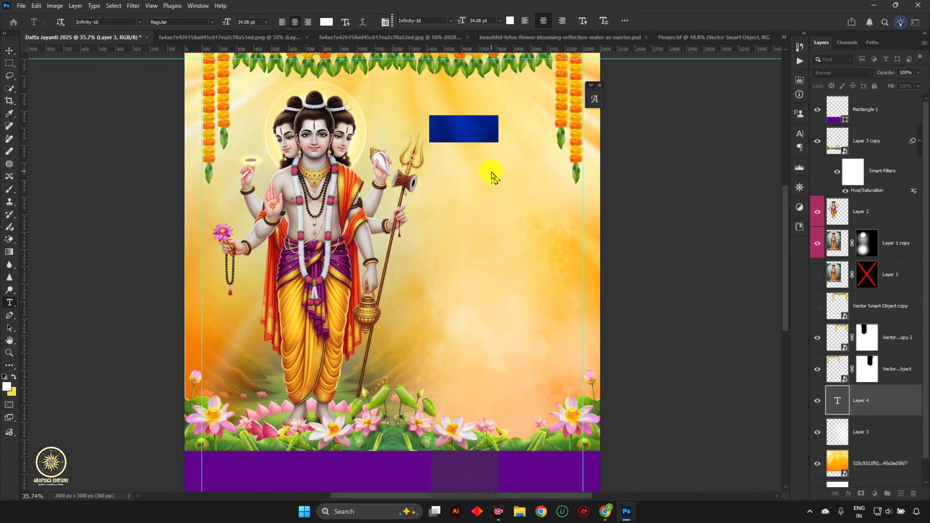
pyautogui.hotkey('ctrl', 'v')
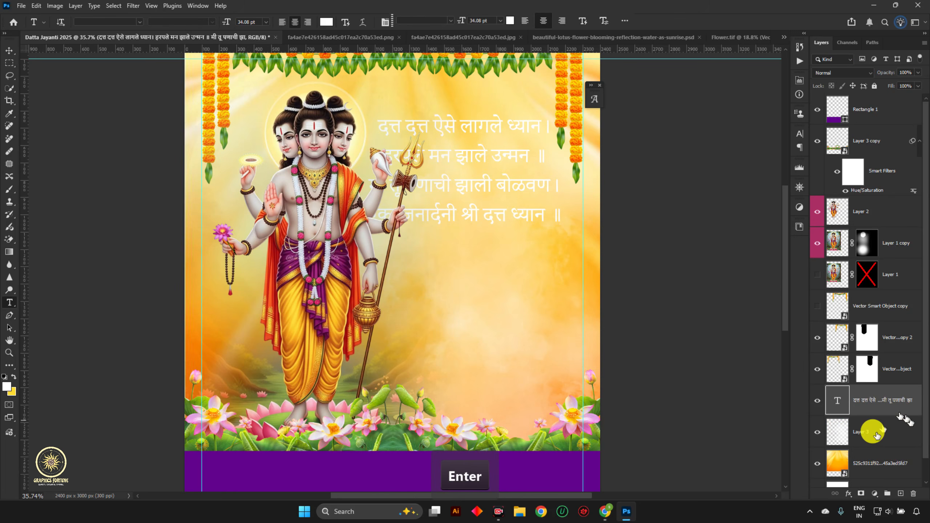
pyautogui.hotkey('ctrl', 'shift', ']')
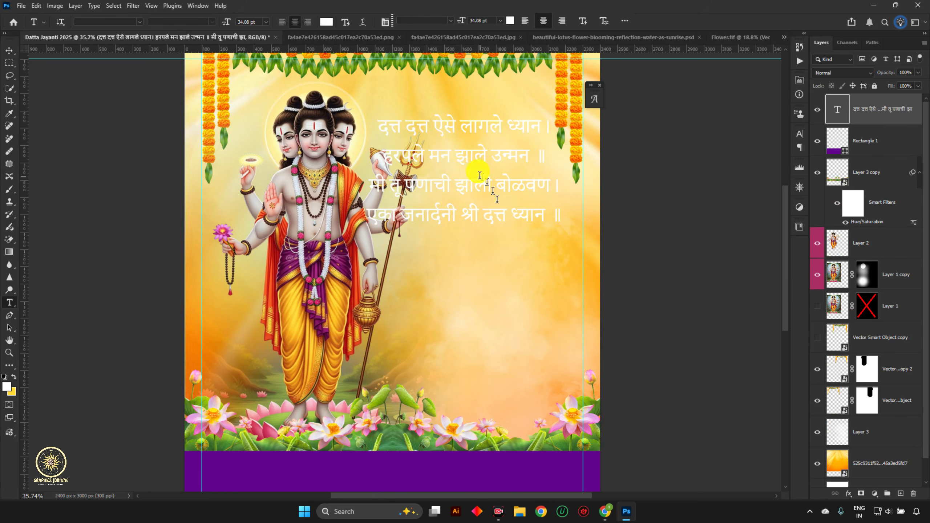
# - Set the whole verse in BalBharatiDev03 Regular at 24 pt
pyautogui.hotkey('ctrl', 'a')
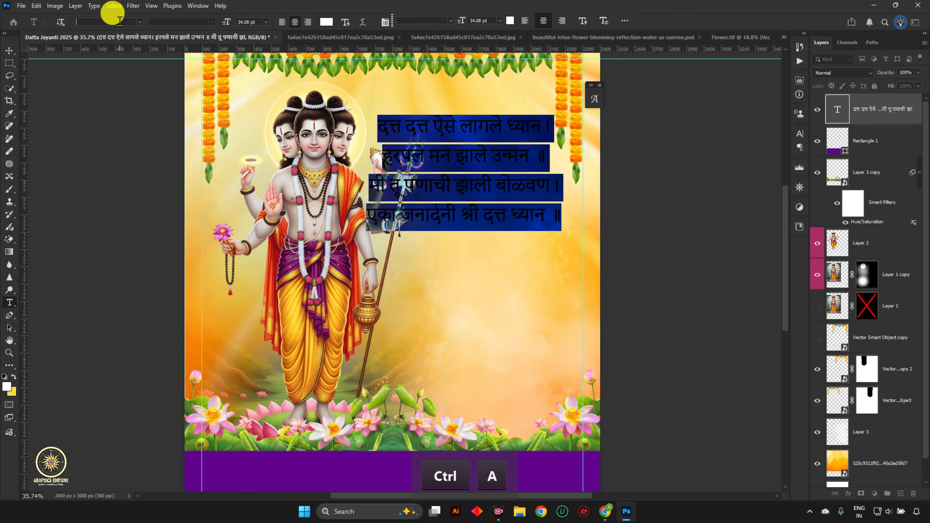
pyautogui.click(120, 21)
pyautogui.write('bal')
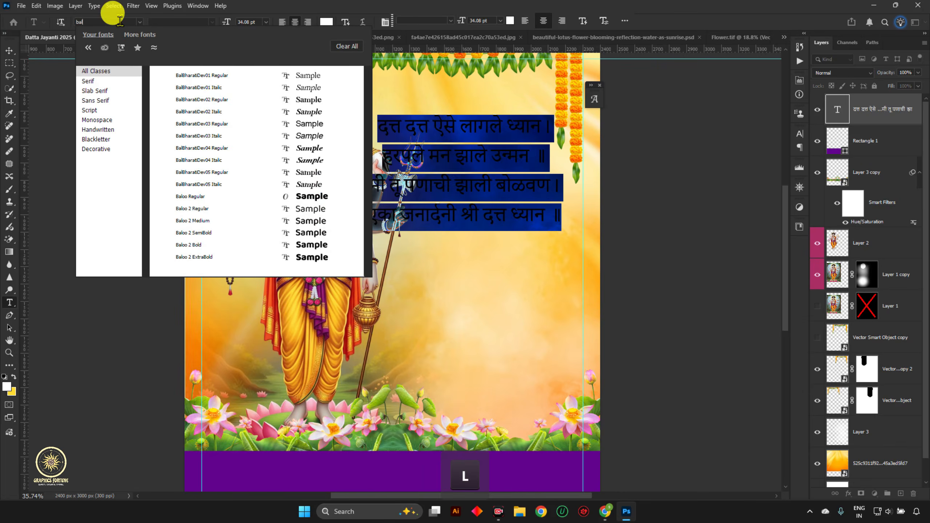
pyautogui.click(236, 128)
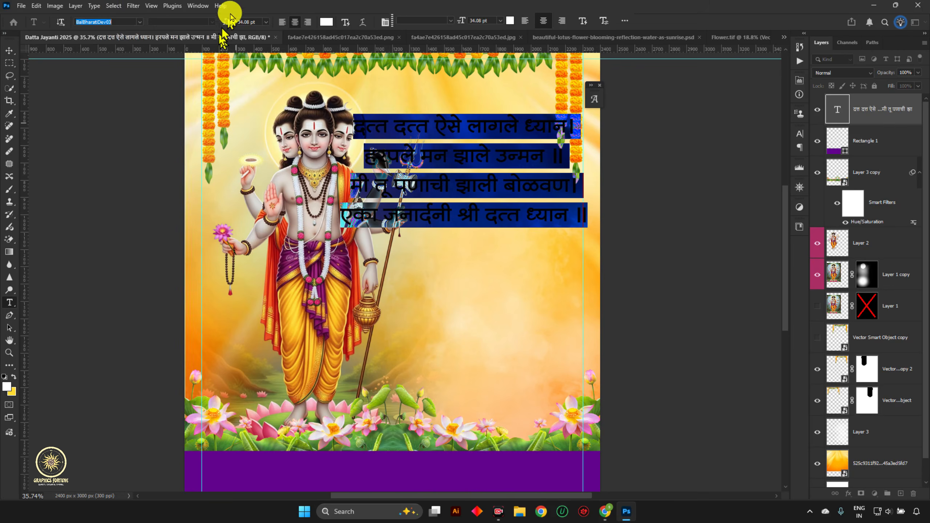
pyautogui.moveTo(228, 22); pyautogui.dragTo(222, 25)
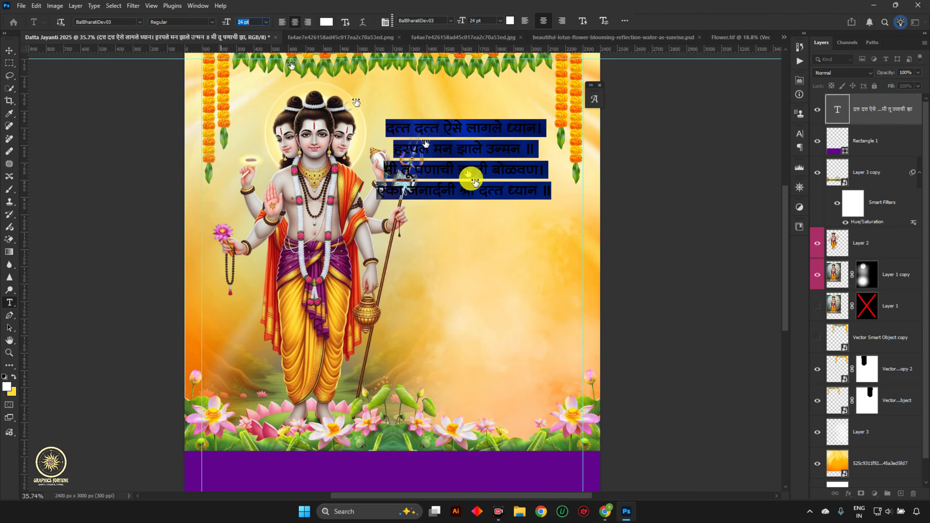
# - Shift the verse down and right, clear of the deity's trident, and reduce its font size to 18 pt
pyautogui.moveTo(491, 212); pyautogui.dragTo(513, 238)
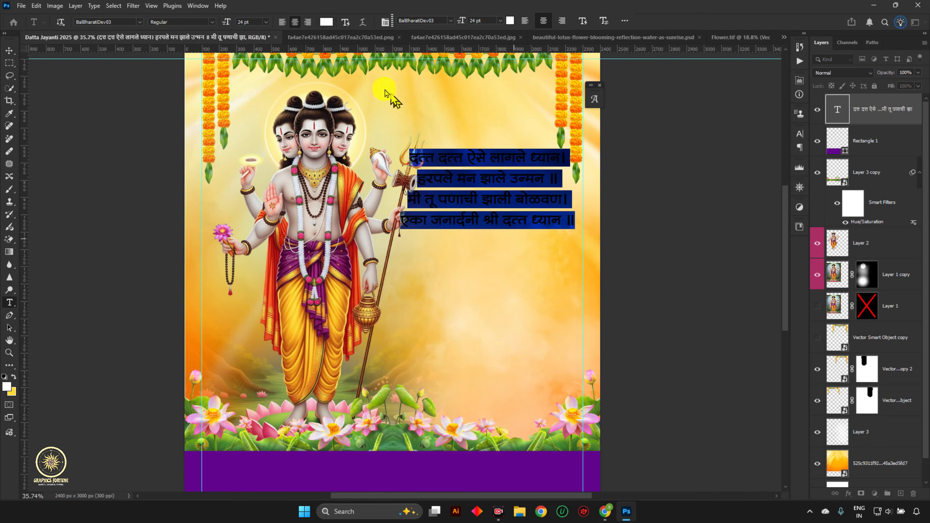
pyautogui.press('Down')
pyautogui.press('Down')
pyautogui.press('Down')
pyautogui.press('Down')
pyautogui.press('Down')
pyautogui.press('Down')
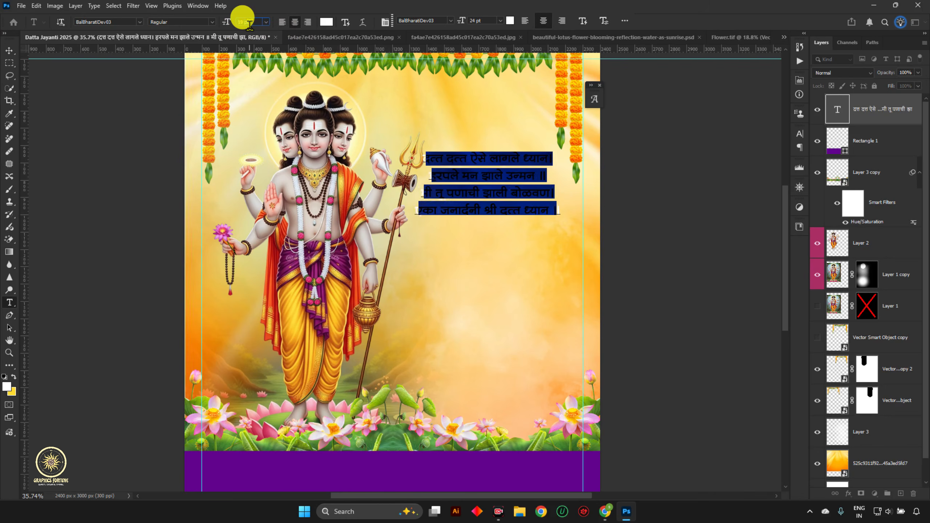
pyautogui.click(10, 51)
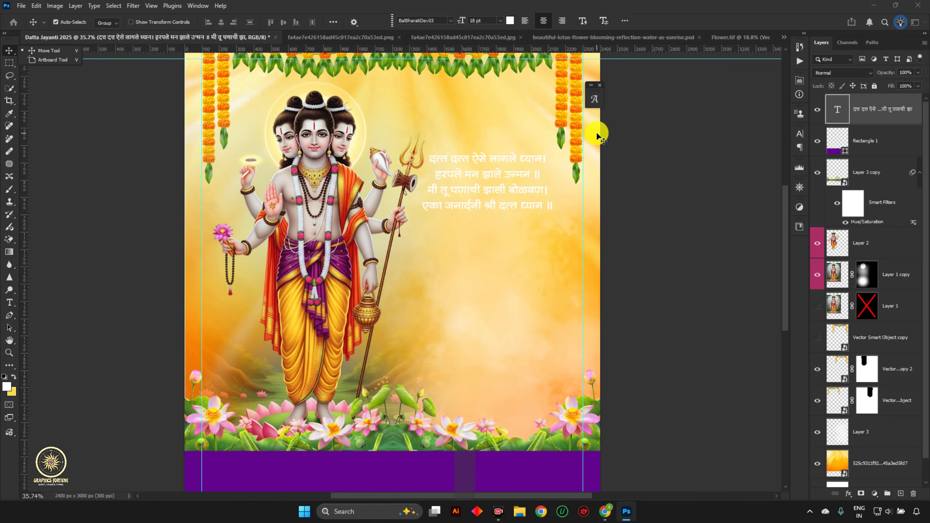
# - Move the verse upward so it sits beside the trident's prongs, below the garland
pyautogui.hotkey('ctrl', '-')
pyautogui.moveTo(477, 183); pyautogui.dragTo(480, 162)
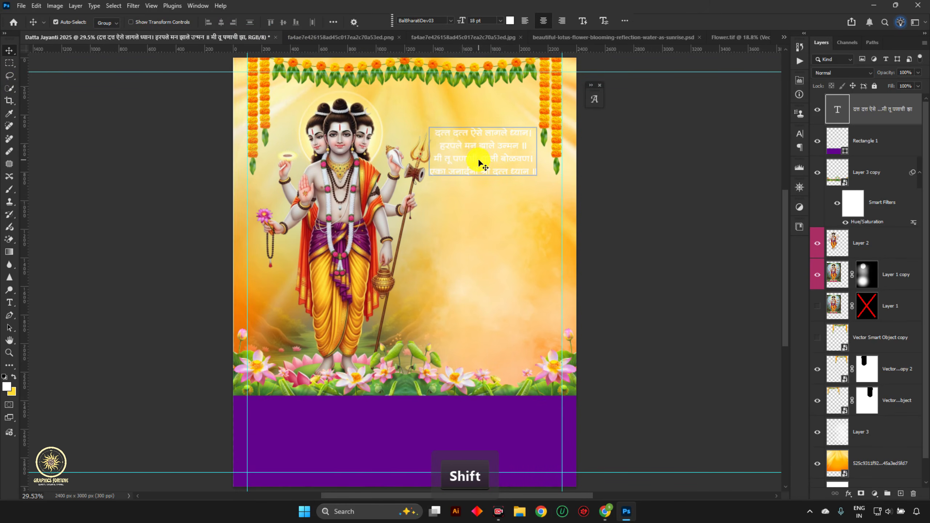
pyautogui.hotkey('ctrl', '0')
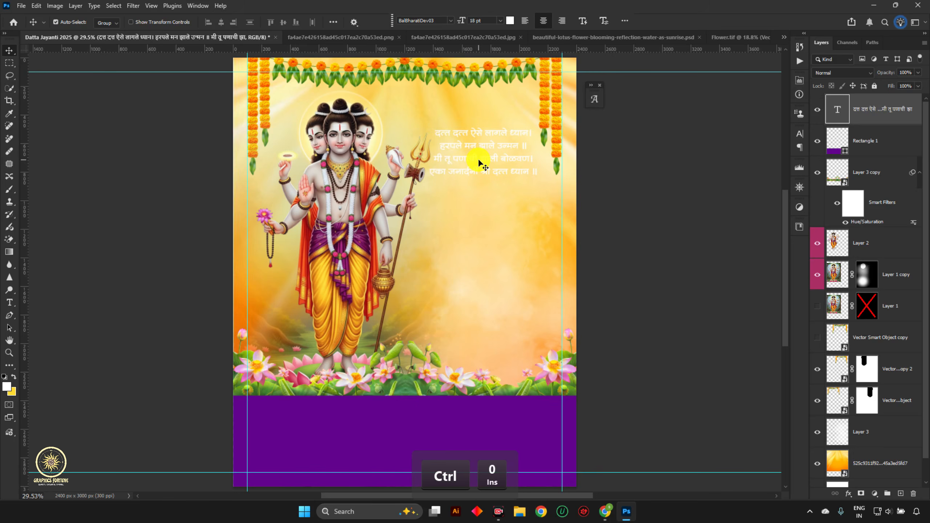
pyautogui.click(353, 241)
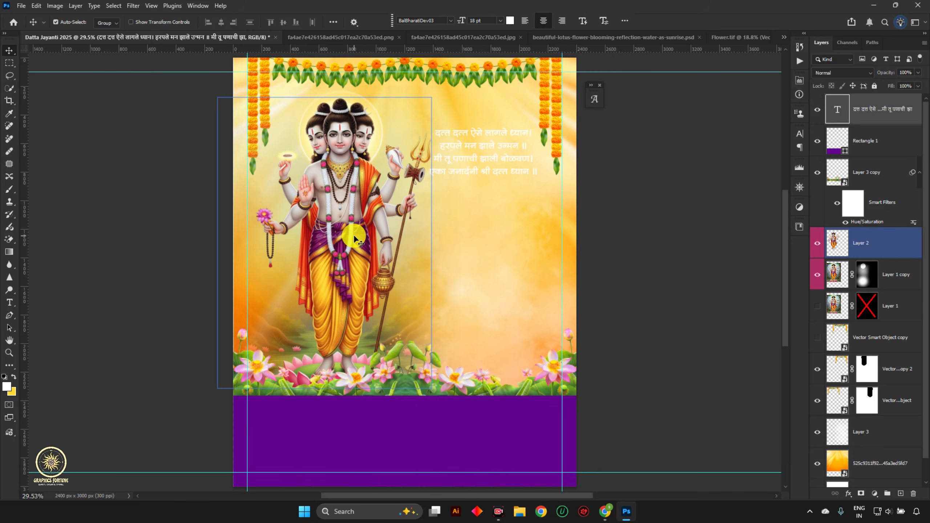
pyautogui.scroll(4, 349, 169)
pyautogui.scroll(3, 471, 134)
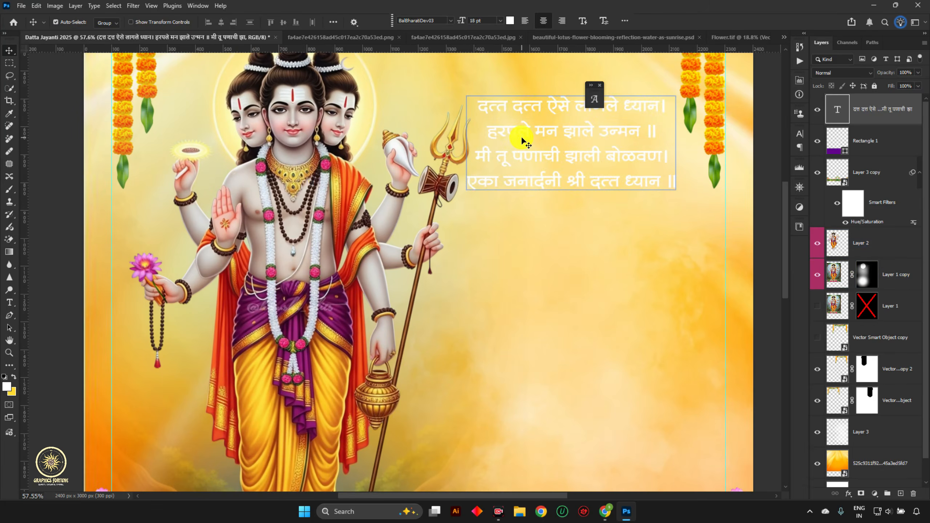
# - Recolour the whole verse dark magenta using a colour sampled from the deity's purple waist cloth
pyautogui.click(525, 133)
pyautogui.doubleClick(524, 128)
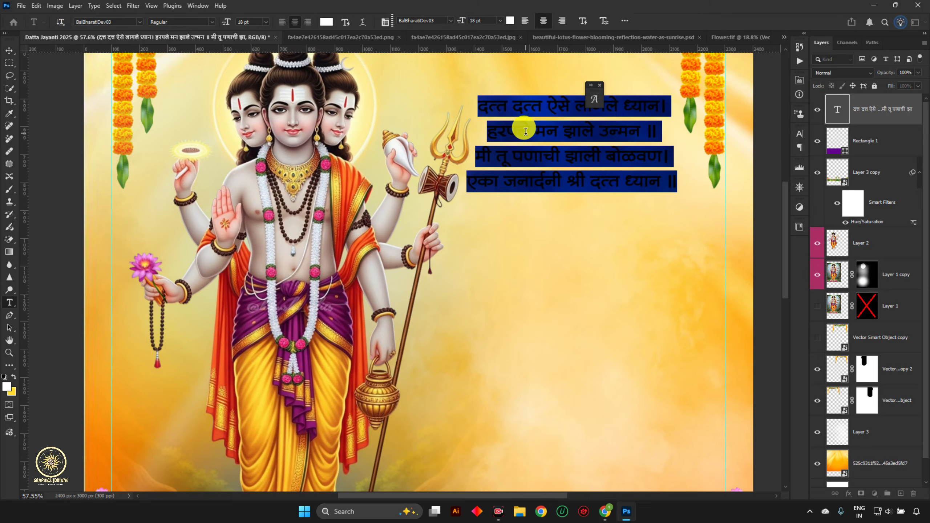
pyautogui.click(327, 22)
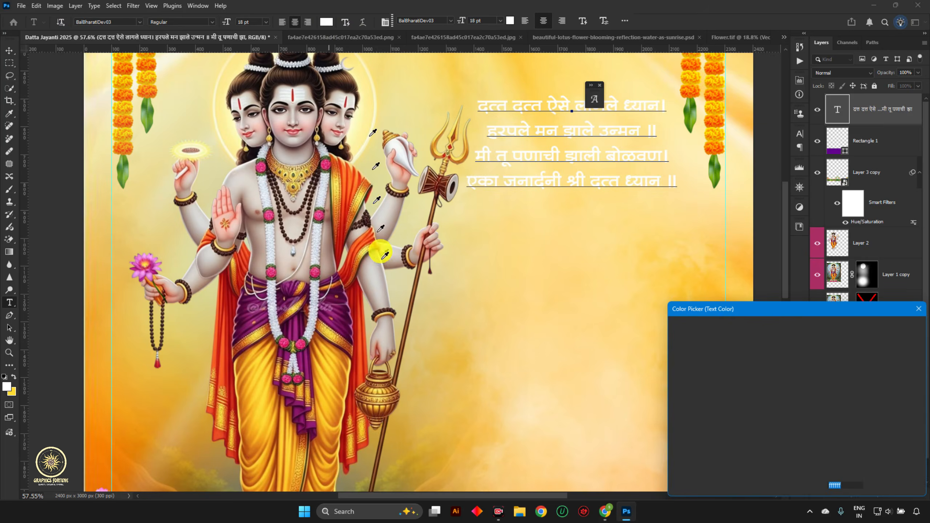
pyautogui.click(337, 314)
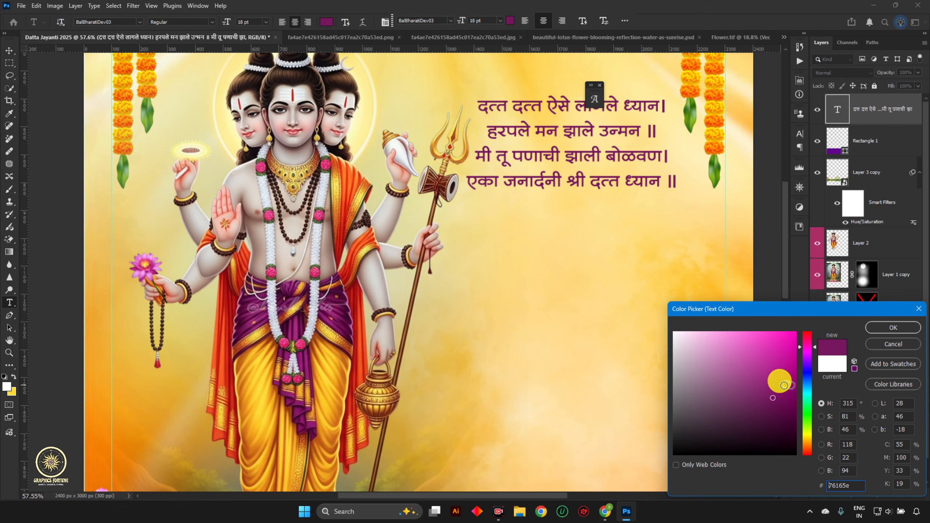
pyautogui.click(874, 328)
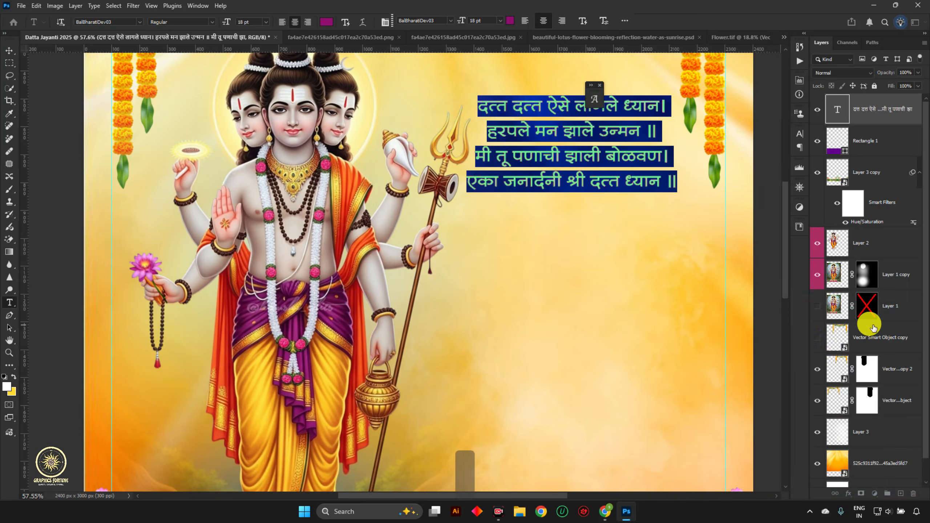
pyautogui.press('Return')
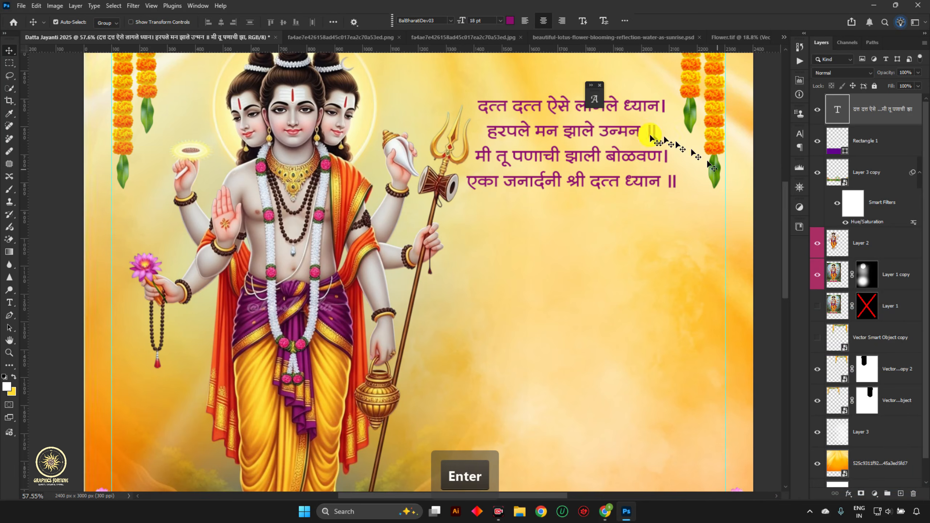
# - Right-align the verse lines and move the block back to the right of the trident, below the garland
pyautogui.doubleClick(576, 144)
pyautogui.click(307, 22)
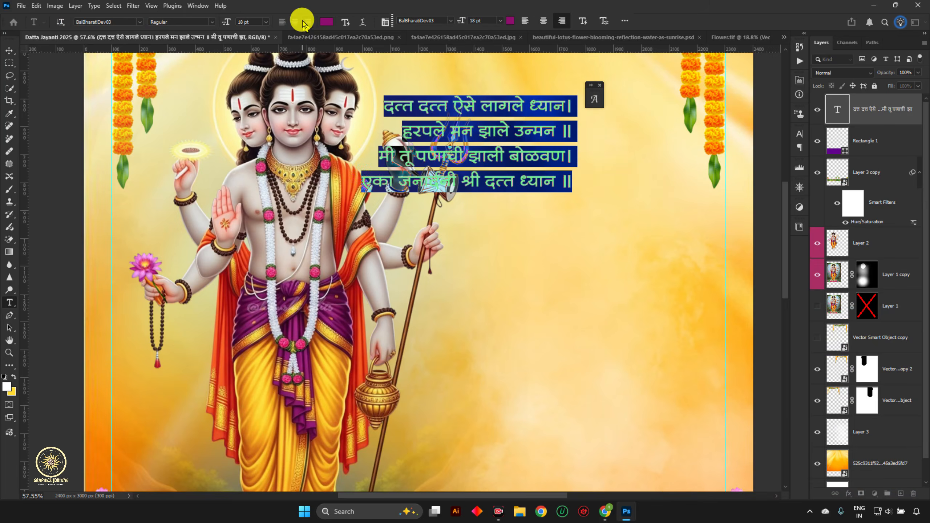
pyautogui.press('Return')
pyautogui.scroll(1, 553, 150)
pyautogui.moveTo(553, 150); pyautogui.dragTo(672, 141)
# - Scale the verse down slightly and nudge it right, clear of the trident and the hanging marigold strand
pyautogui.scroll(-4, 663, 158)
pyautogui.hotkey('ctrl', 't')
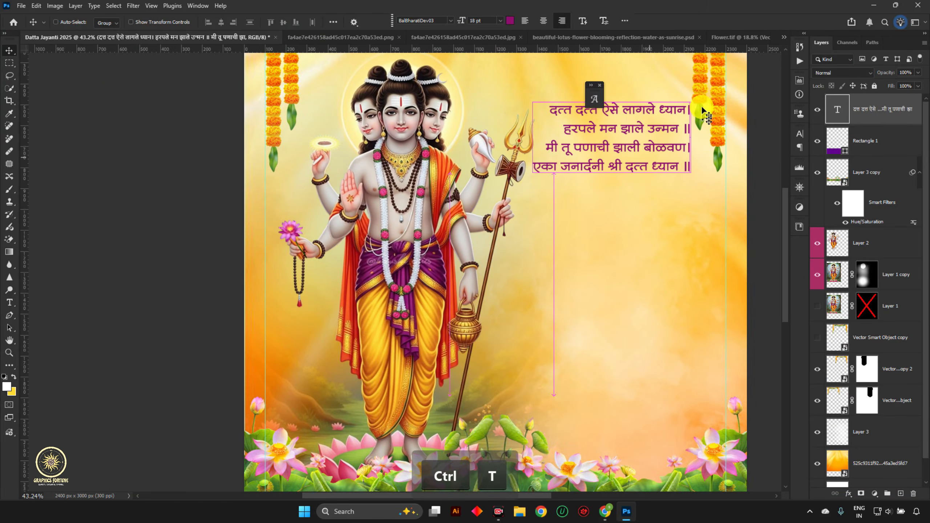
pyautogui.moveTo(691, 103); pyautogui.dragTo(684, 105)
pyautogui.moveTo(639, 161); pyautogui.dragTo(646, 161)
pyautogui.press('Return')
pyautogui.hotkey('ctrl', '0')
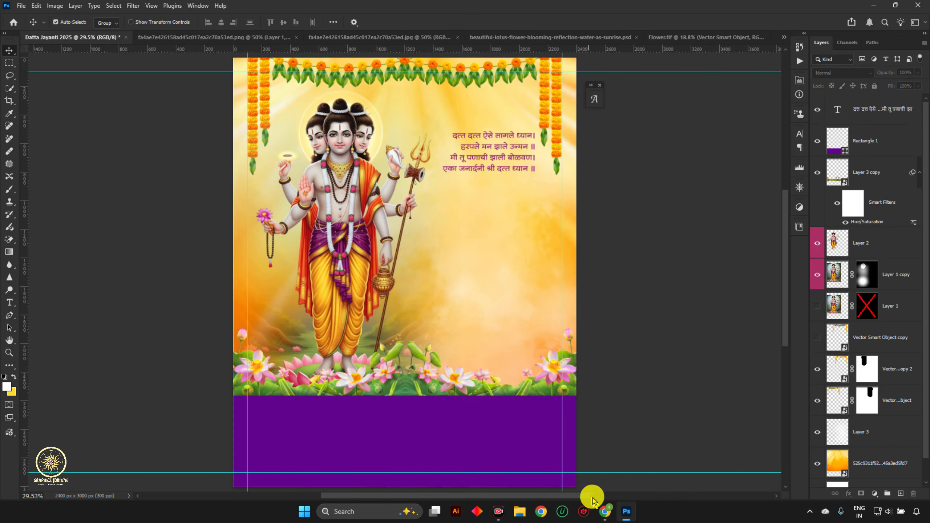
# - Switch to the Google Input Tools page in Chrome and copy the title lines "Maal dtta jaya/taal"
pyautogui.click(605, 510)
pyautogui.click(270, 270)
pyautogui.moveTo(270, 270); pyautogui.dragTo(177, 253)
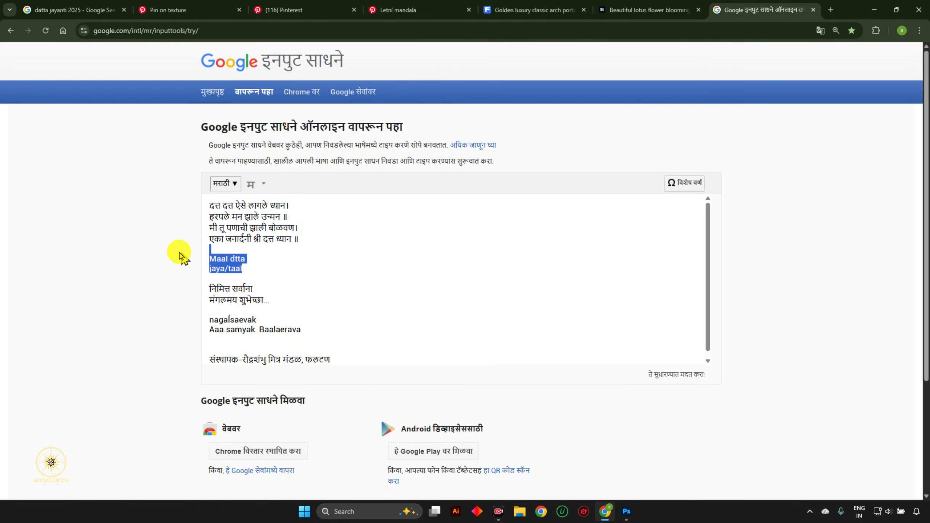
pyautogui.hotkey('ctrl', 'c')
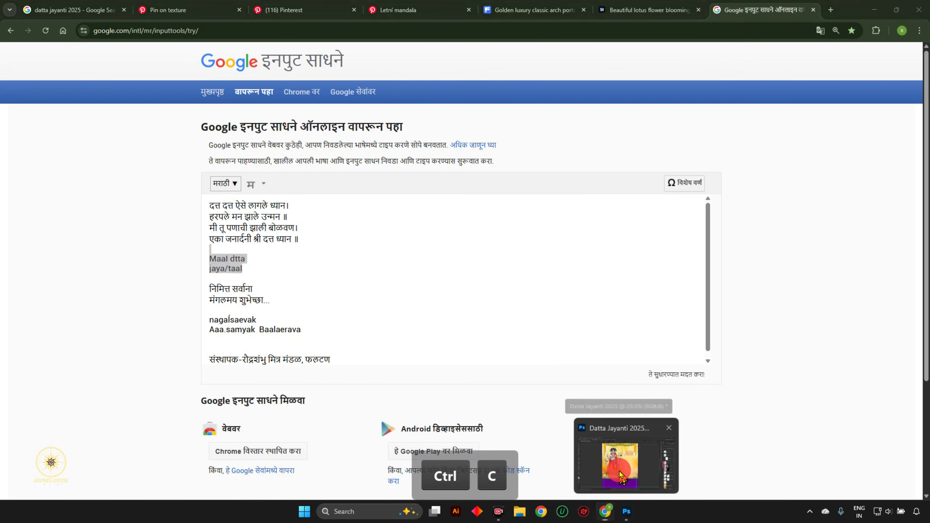
# - Return to Photoshop and paste the copied title as new point text just below the verse
pyautogui.click(623, 513)
pyautogui.click(453, 164)
pyautogui.press('t')
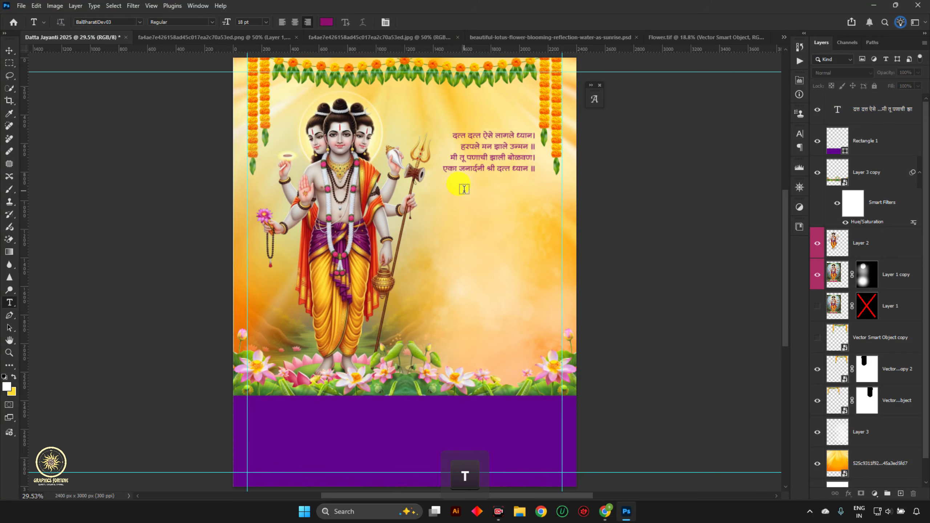
pyautogui.hotkey('ctrl', 'v')
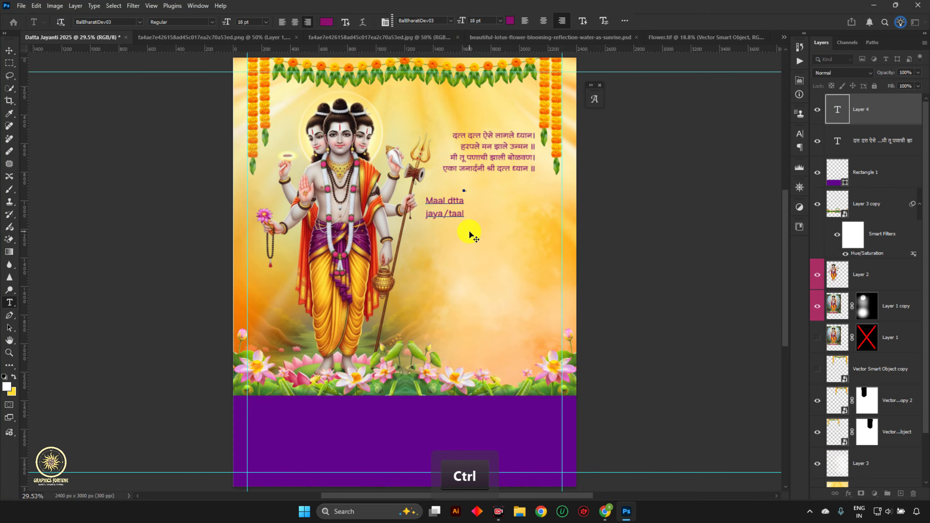
# - Set the pasted title in Infinity-39 Regular and remove the empty line above it
pyautogui.hotkey('ctrl', 'a')
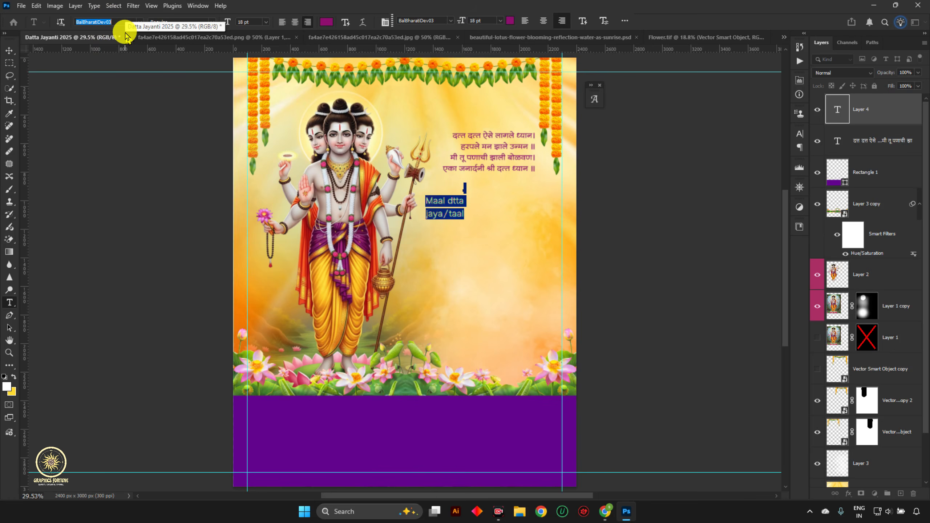
pyautogui.write('inf')
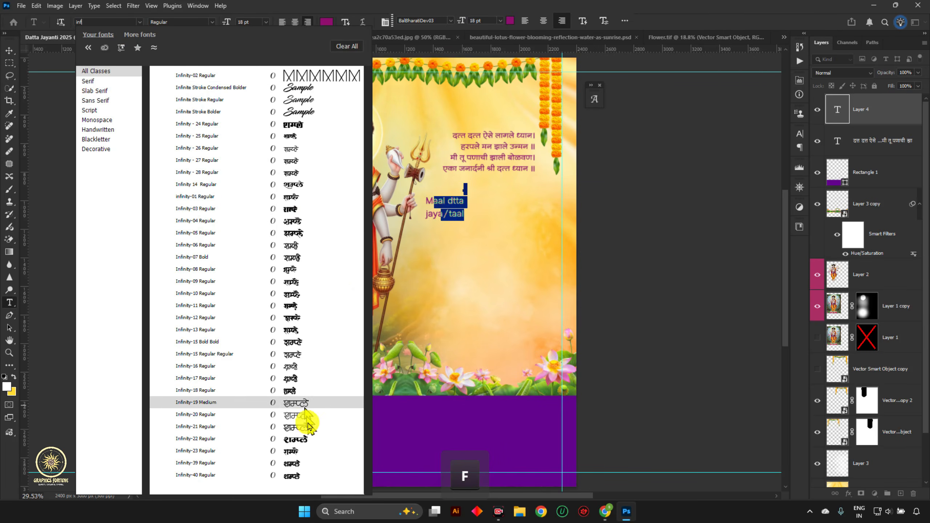
pyautogui.click(309, 463)
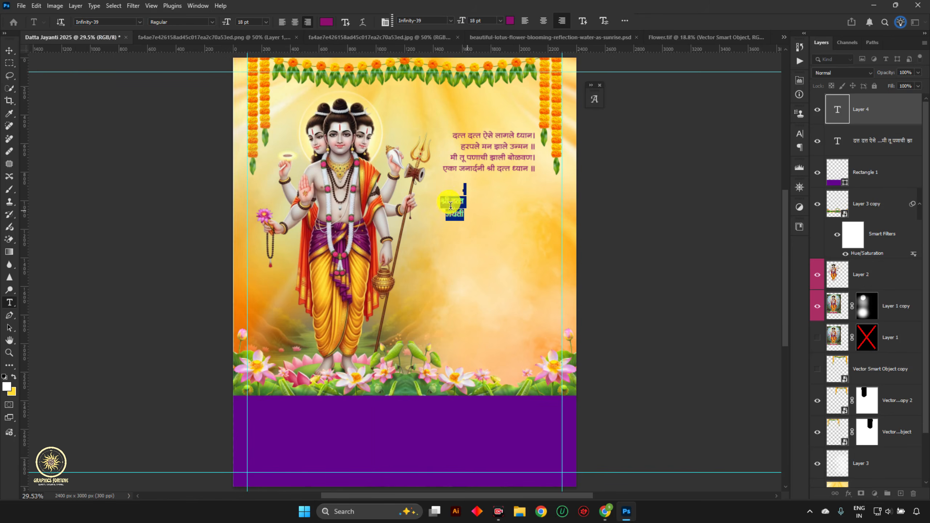
pyautogui.press('Return')
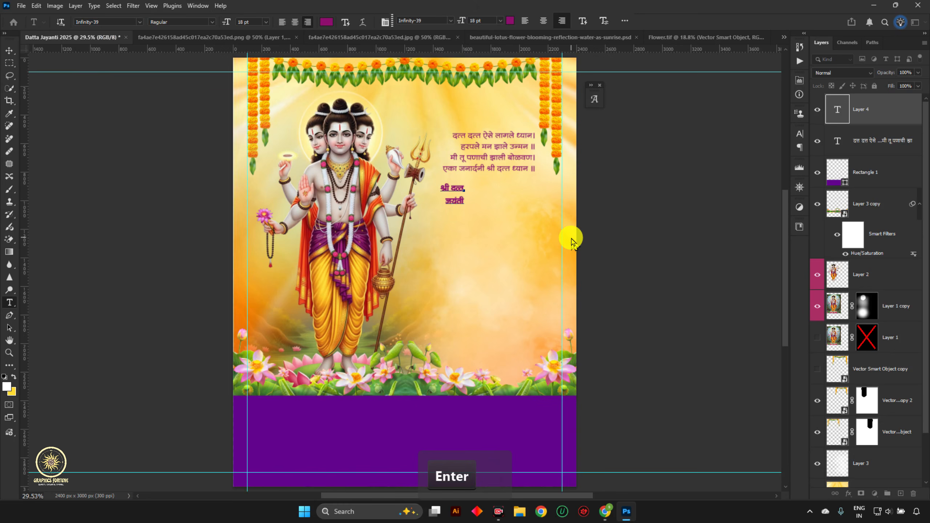
# - Enlarge the title श्री दत्त जयंती to about 90 pt so it fills the area below the verse
pyautogui.hotkey('ctrl', 't')
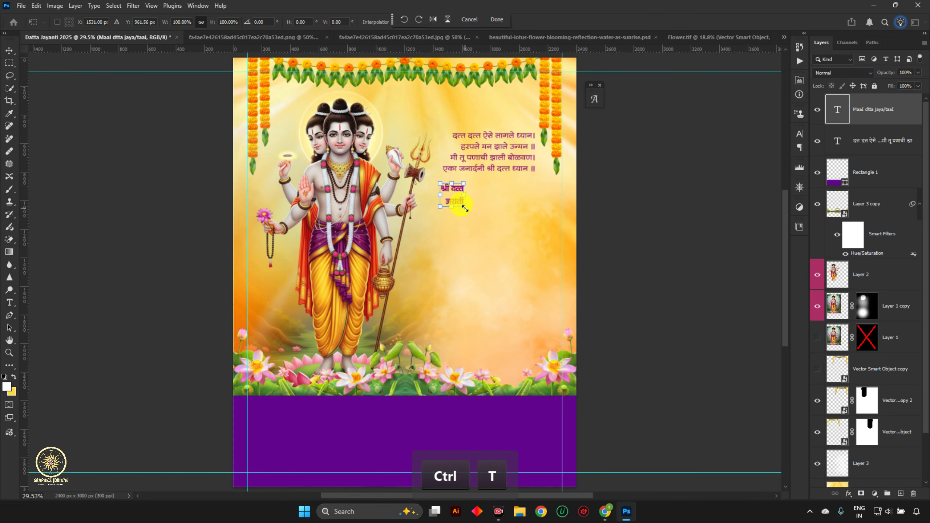
pyautogui.moveTo(461, 204); pyautogui.dragTo(531, 288)
pyautogui.press('Return')
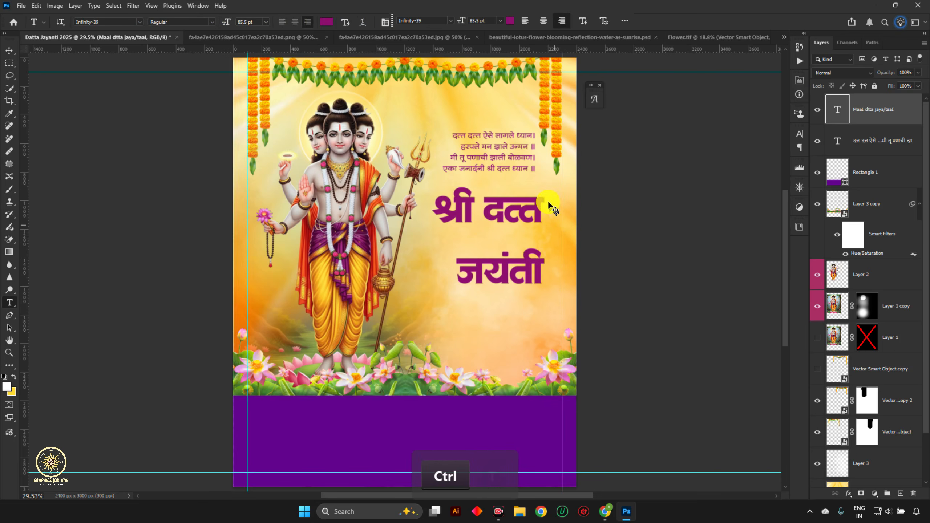
pyautogui.moveTo(543, 188); pyautogui.dragTo(553, 188)
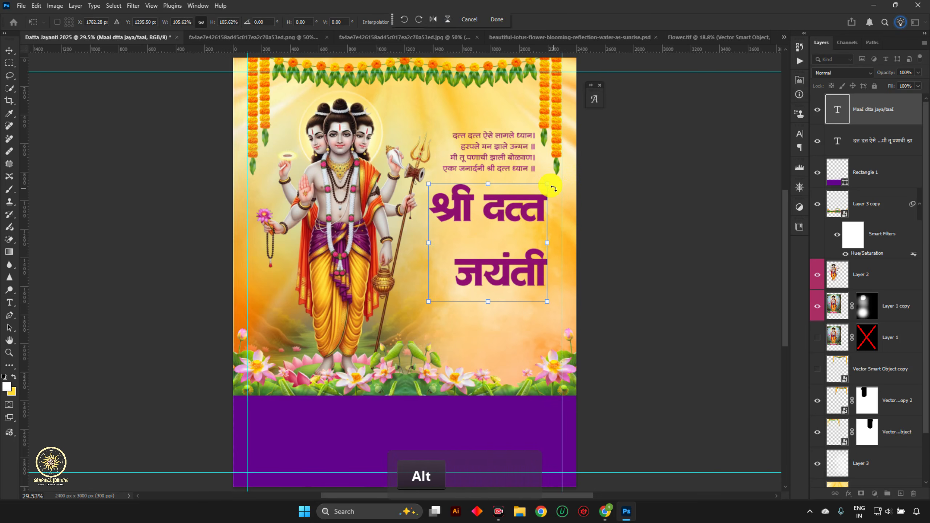
pyautogui.press('Return')
# - Cut the second line जयंती out of the title, leaving only श्री दत्त in its text layer
pyautogui.press('t')
pyautogui.moveTo(454, 272); pyautogui.dragTo(575, 290)
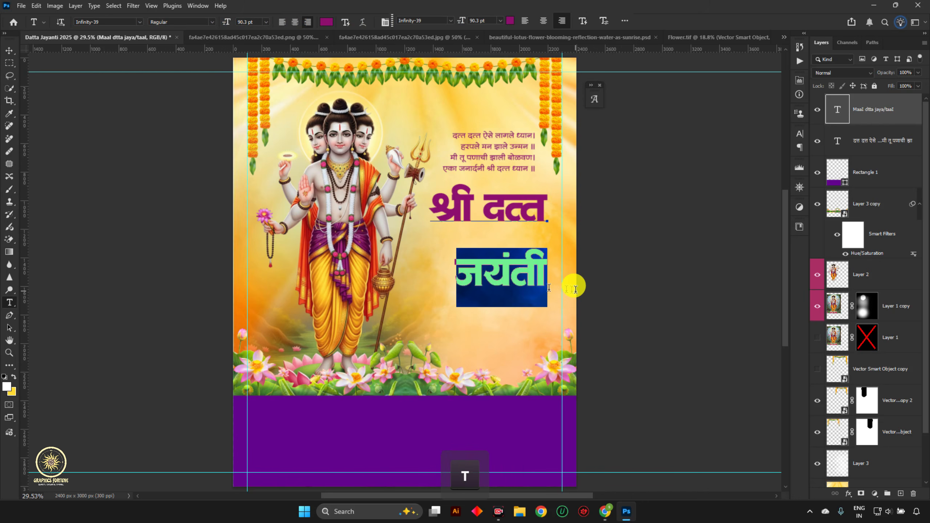
pyautogui.hotkey('ctrl', 'x')
pyautogui.press('BackSpace')
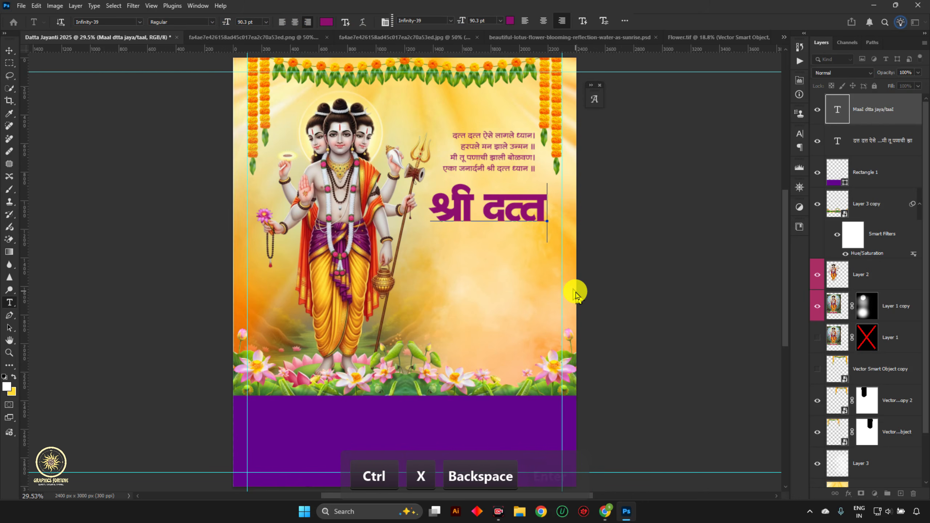
pyautogui.press('Return')
# - Duplicate the श्री दत्त text straight below itself and replace the copy's wording with the cut word जयंती
pyautogui.press('v')
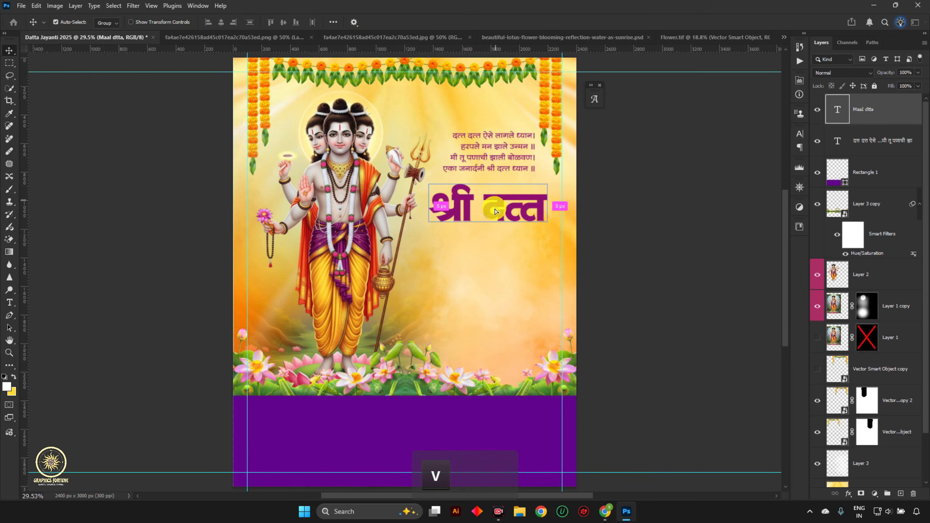
pyautogui.moveTo(494, 203); pyautogui.dragTo(494, 242)
pyautogui.doubleClick(494, 238)
pyautogui.hotkey('ctrl', 'a')
pyautogui.hotkey('ctrl', 'v')
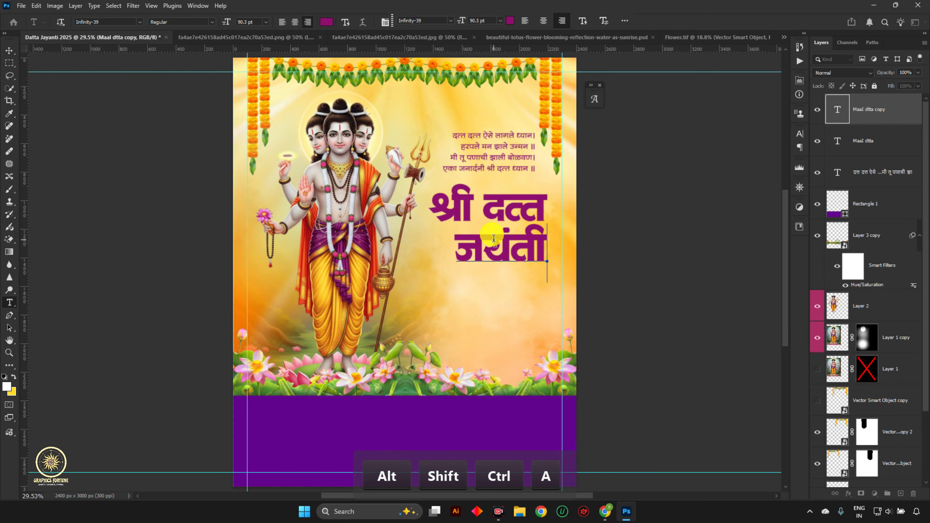
pyautogui.hotkey('ctrl', 'Return')
# - Raise जयंती close beneath श्री दत्त and shift both title lines right, toward the margin guide
pyautogui.scroll(4, 498, 241)
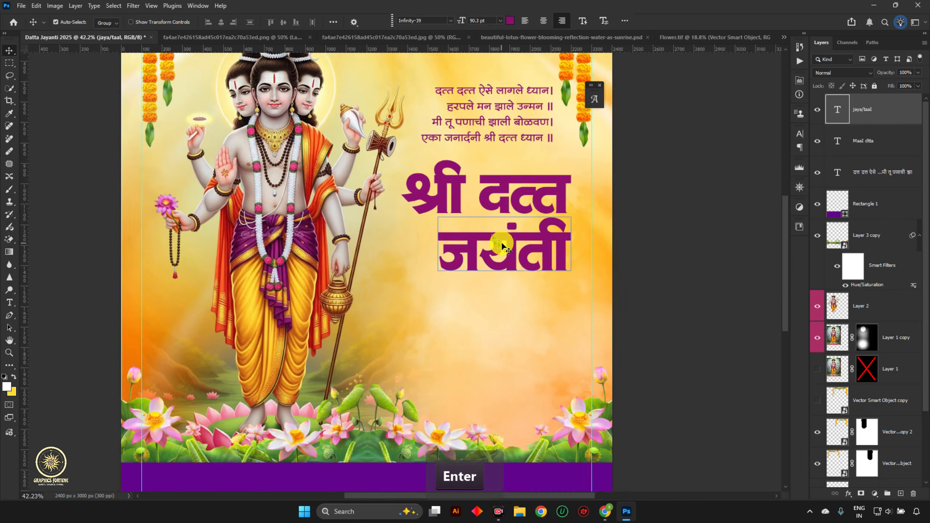
pyautogui.moveTo(515, 244); pyautogui.dragTo(515, 241)
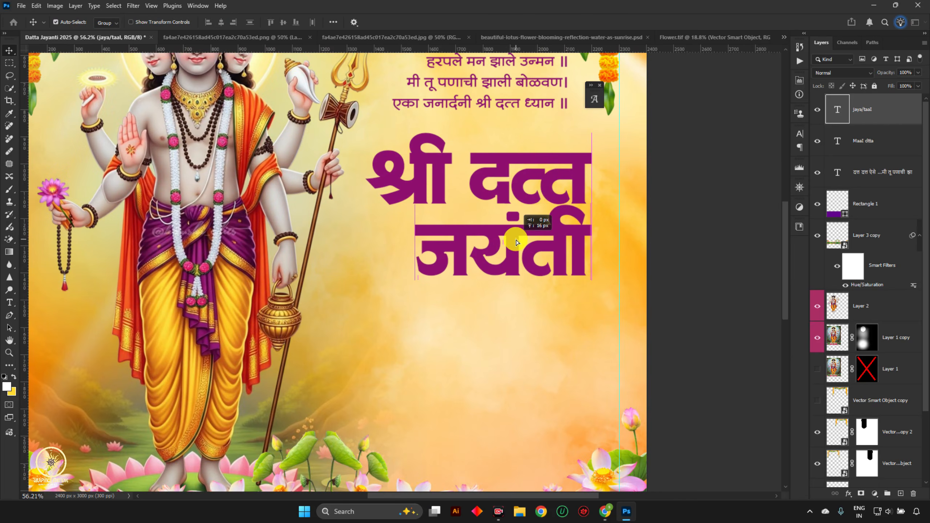
pyautogui.click(546, 178)
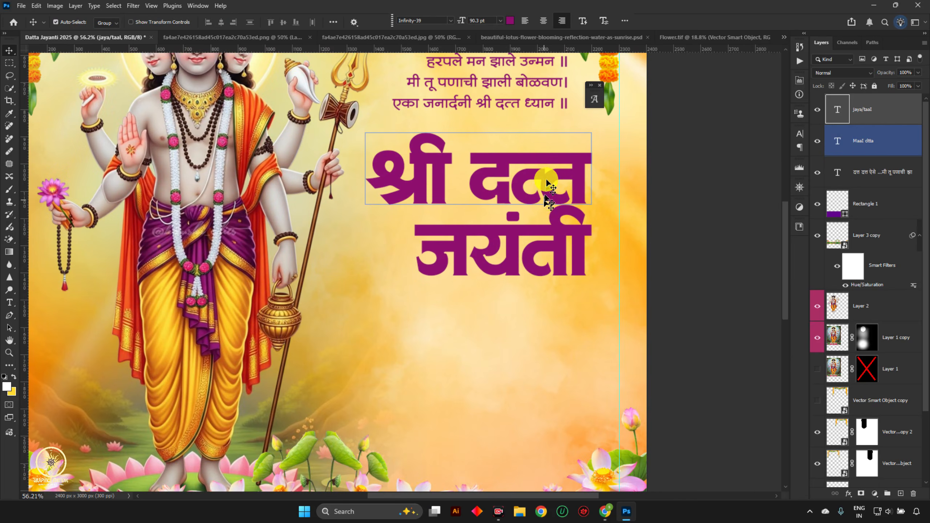
pyautogui.keyDown('shift'); pyautogui.click(558, 229); pyautogui.keyUp('shift')
pyautogui.hotkey('ctrl', '0')
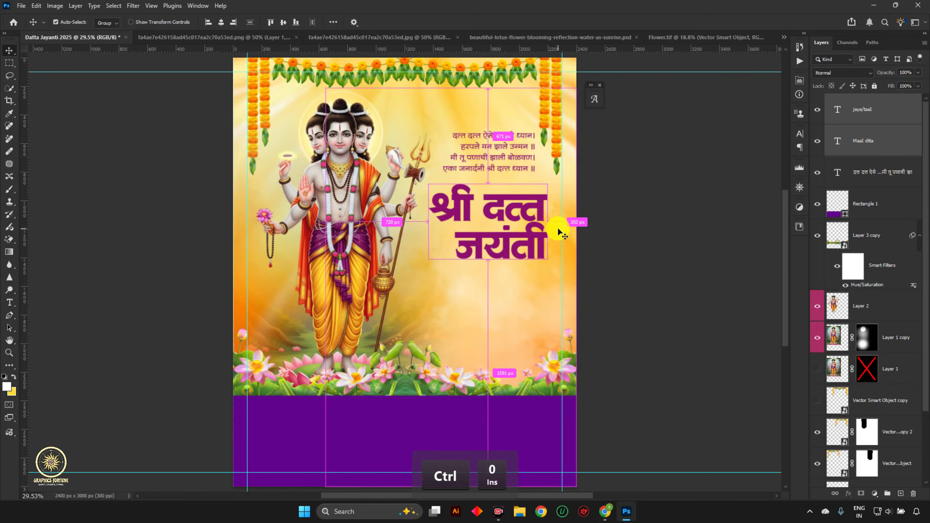
pyautogui.moveTo(535, 212); pyautogui.dragTo(546, 213)
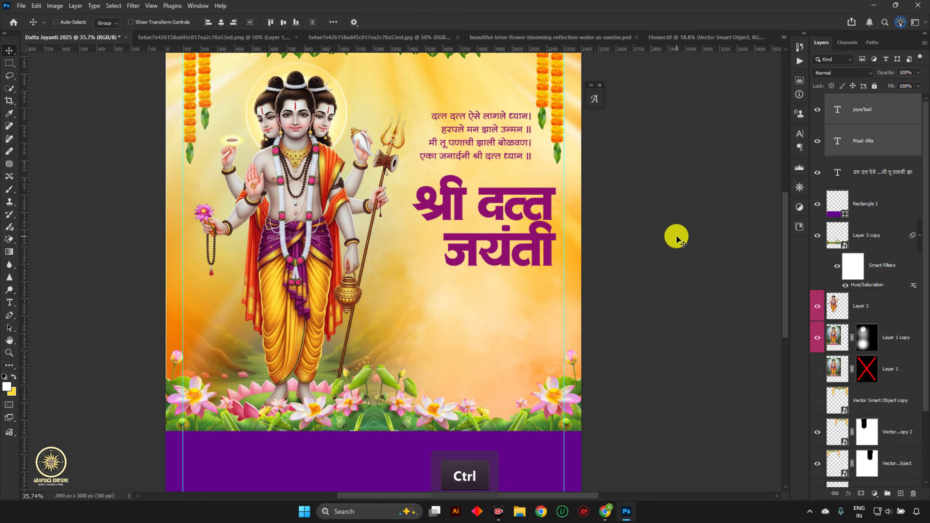
# - Group the two title text layers, श्री दत्त and जयंती
pyautogui.hotkey('ctrl', '0')
pyautogui.keyDown('ctrl'); pyautogui.click(677, 237); pyautogui.keyUp('ctrl')
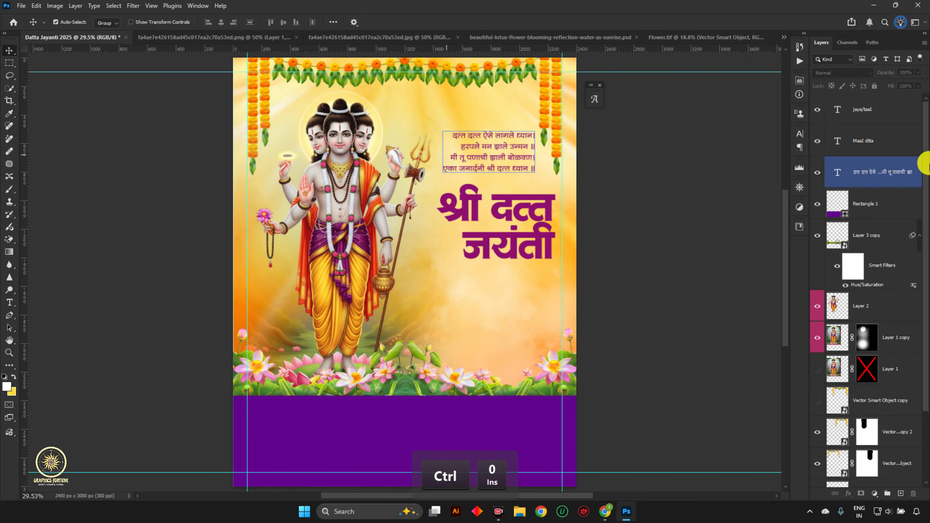
pyautogui.click(890, 151)
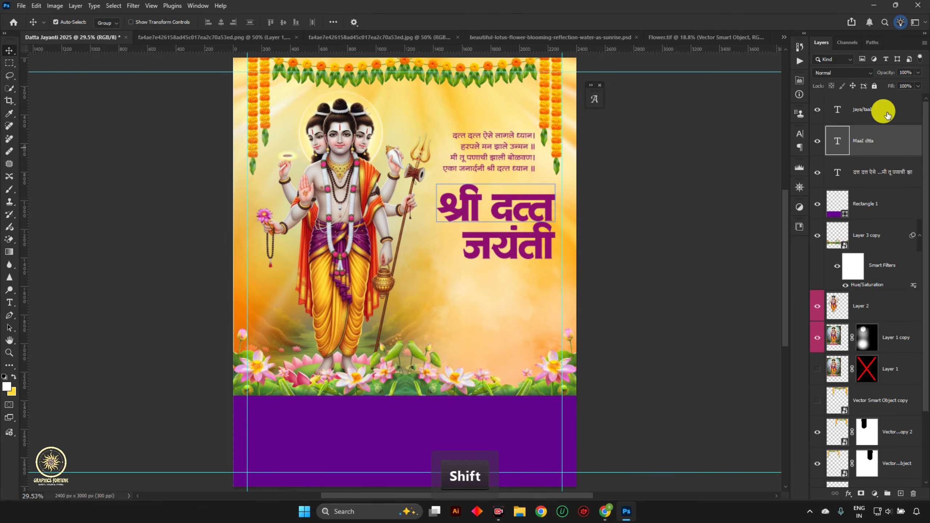
pyautogui.keyDown('shift'); pyautogui.click(888, 115); pyautogui.keyUp('shift')
pyautogui.hotkey('ctrl', 'g')
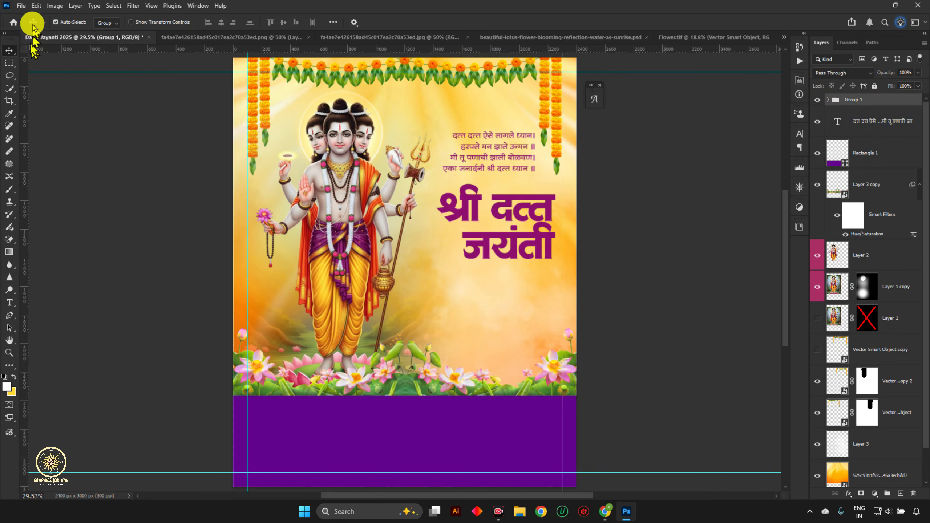
# - Place the red draped-fabric image "! (3)" as an embedded layer above the title group, covering the title
pyautogui.click(21, 5)
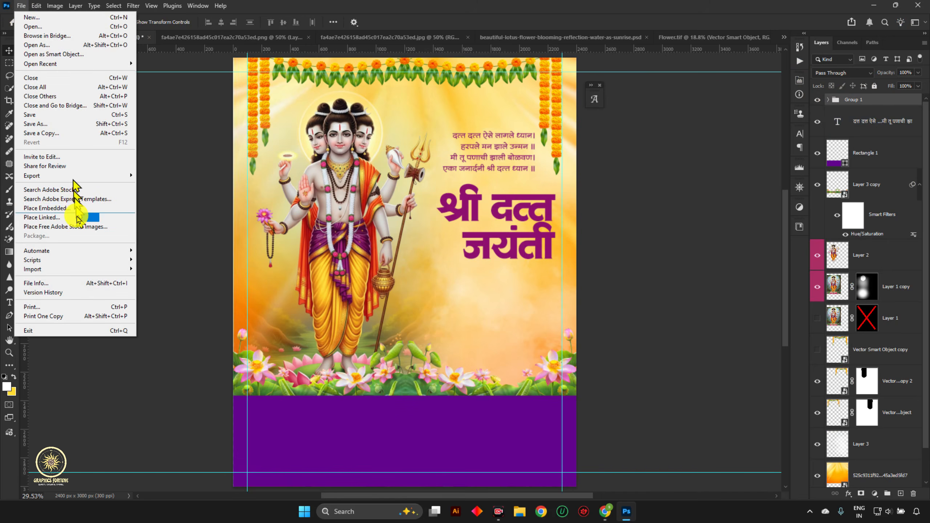
pyautogui.click(79, 207)
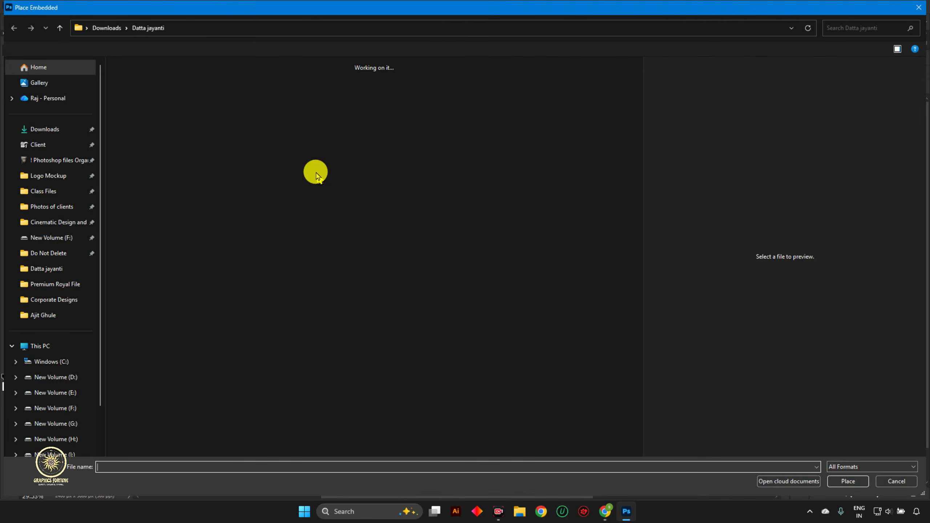
pyautogui.doubleClick(170, 221)
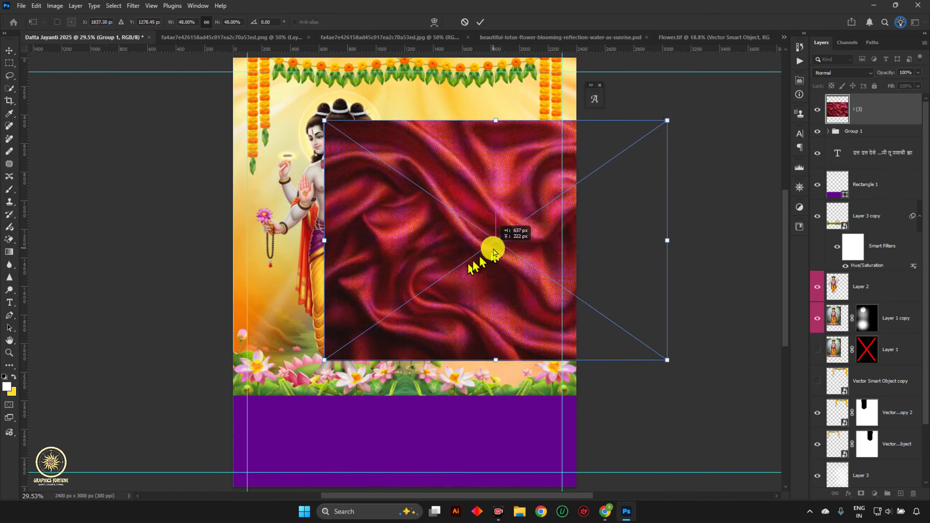
pyautogui.press('Return')
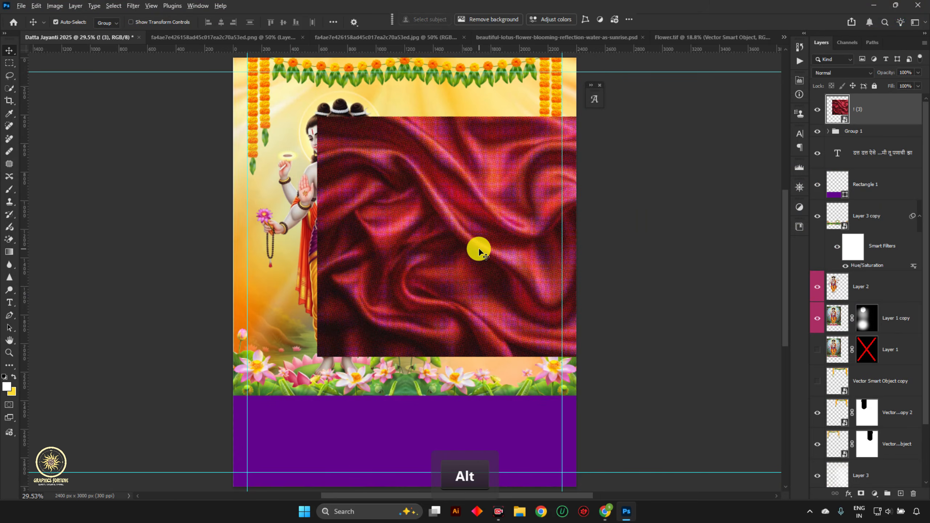
# - Clip the red draped-fabric image to the title group so the fabric fills only the lettering
pyautogui.hotkey('ctrl', 'alt', 'g')
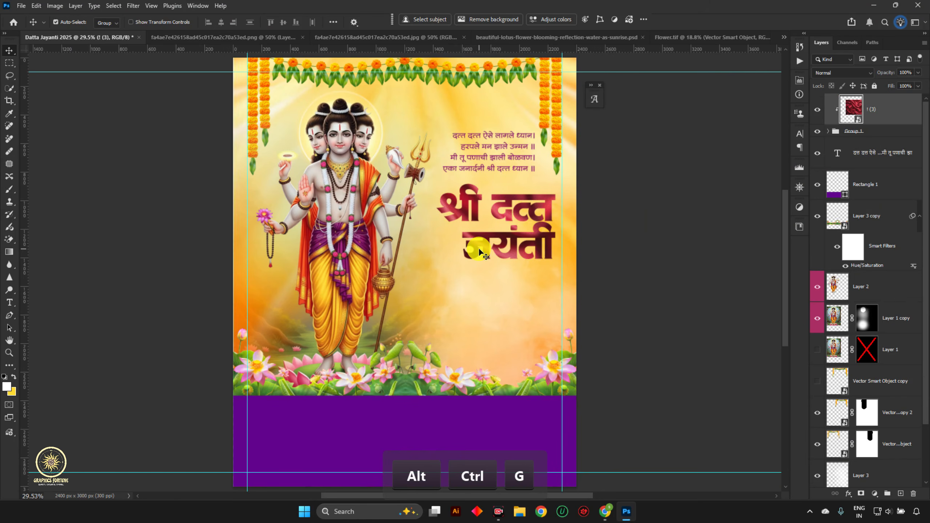
pyautogui.click(535, 210)
pyautogui.scroll(7, 557, 222)
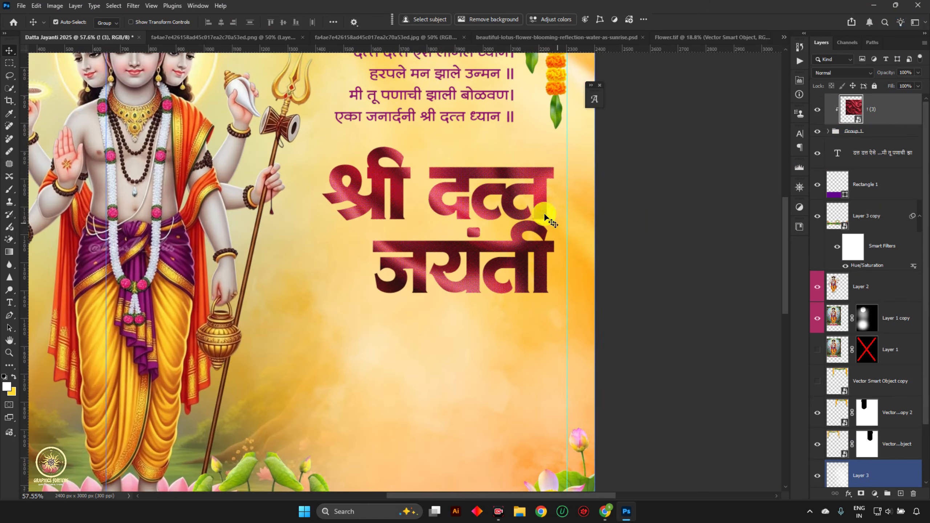
# - Blur the fabric image with Gaussian Blur at a radius of 15.3 pixels
pyautogui.click(132, 6)
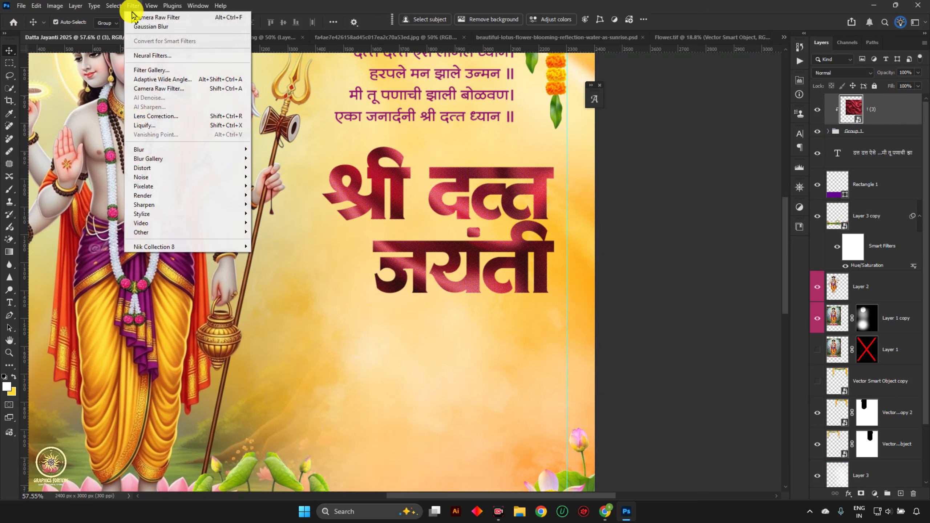
pyautogui.moveTo(156, 150)
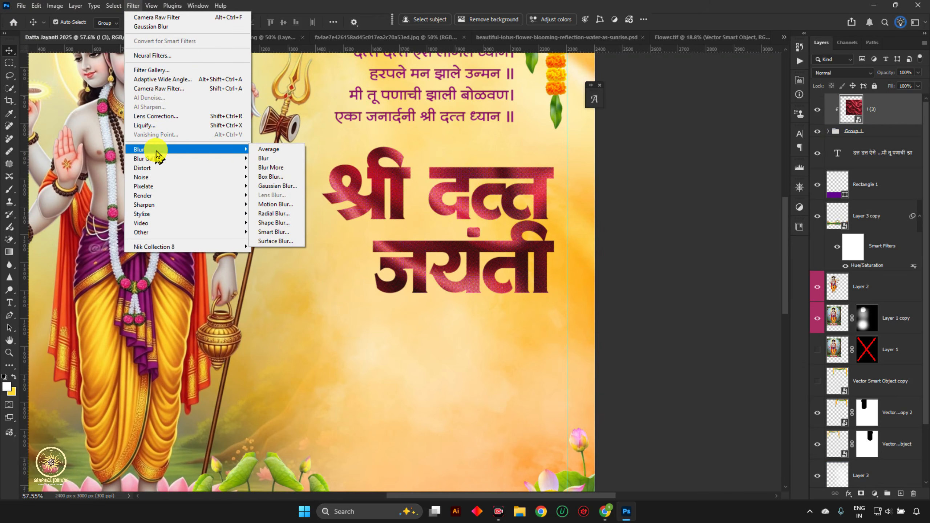
pyautogui.click(299, 186)
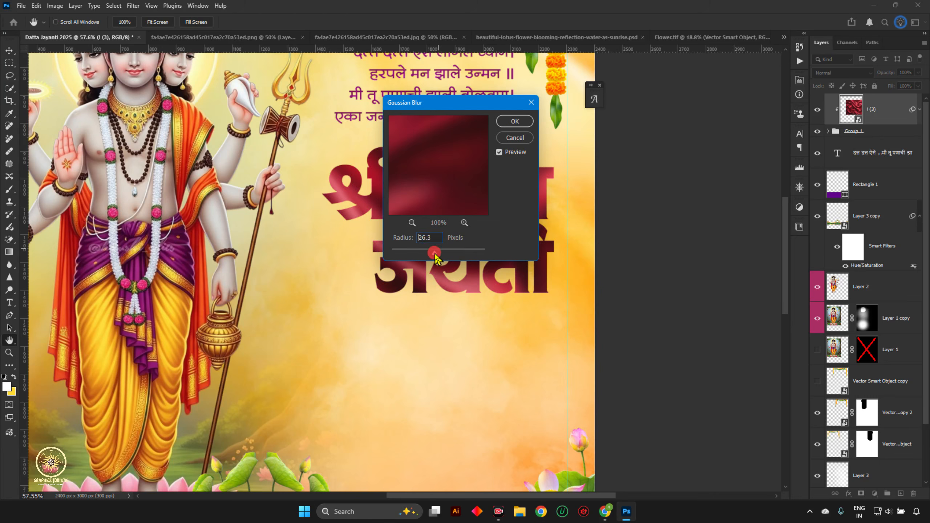
pyautogui.moveTo(436, 258); pyautogui.dragTo(435, 257)
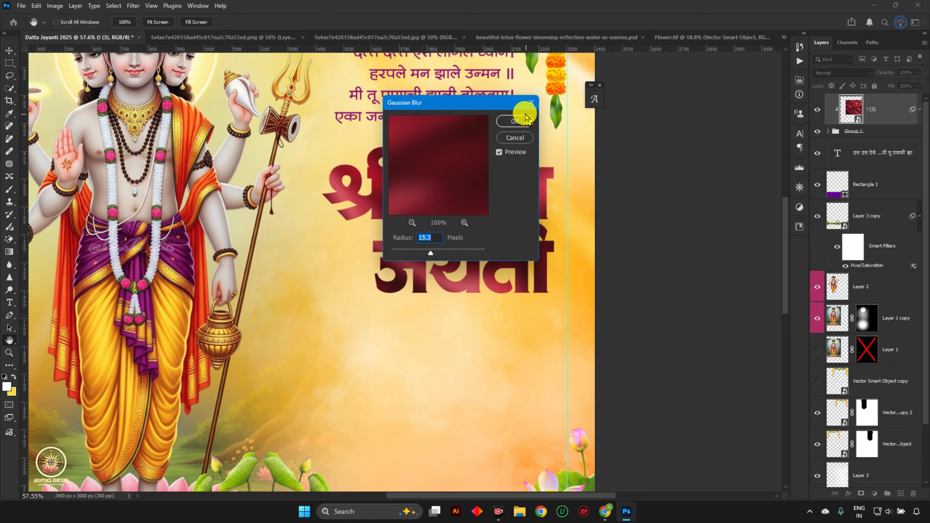
pyautogui.click(522, 129)
pyautogui.press('v')
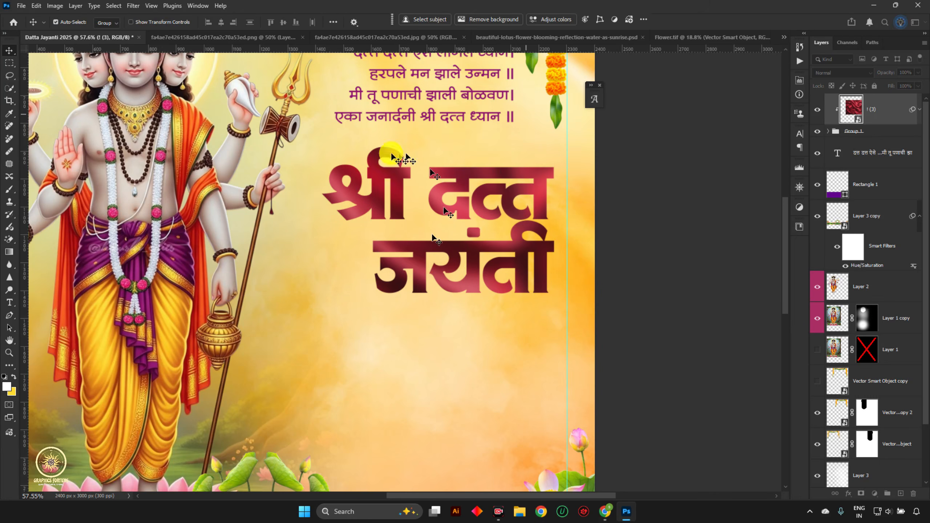
# - Raise the fabric image's saturation to +69 with a Hue/Saturation adjustment
pyautogui.scroll(1, 478, 219)
pyautogui.scroll(1, 478, 219)
pyautogui.scroll(-2, 253, 337)
pyautogui.scroll(2, 476, 227)
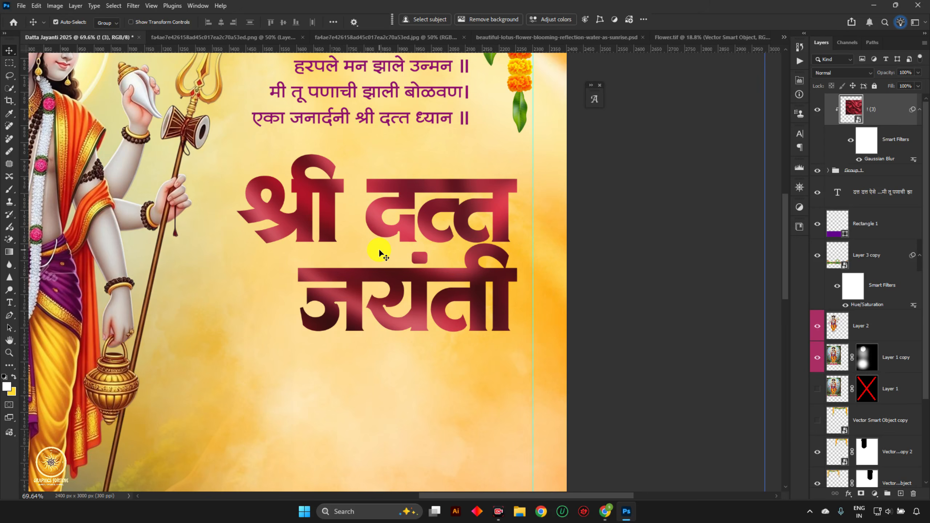
pyautogui.hotkey('ctrl', 'u')
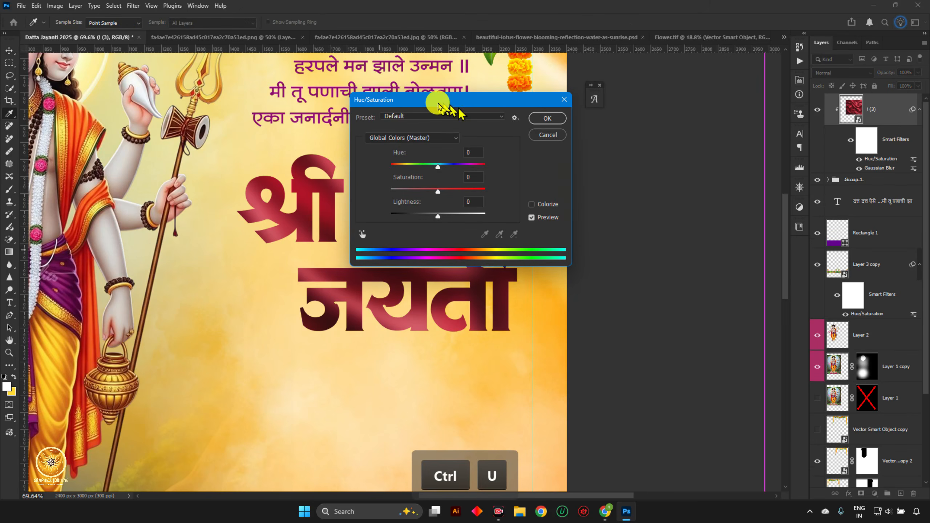
pyautogui.moveTo(438, 106); pyautogui.dragTo(170, 276)
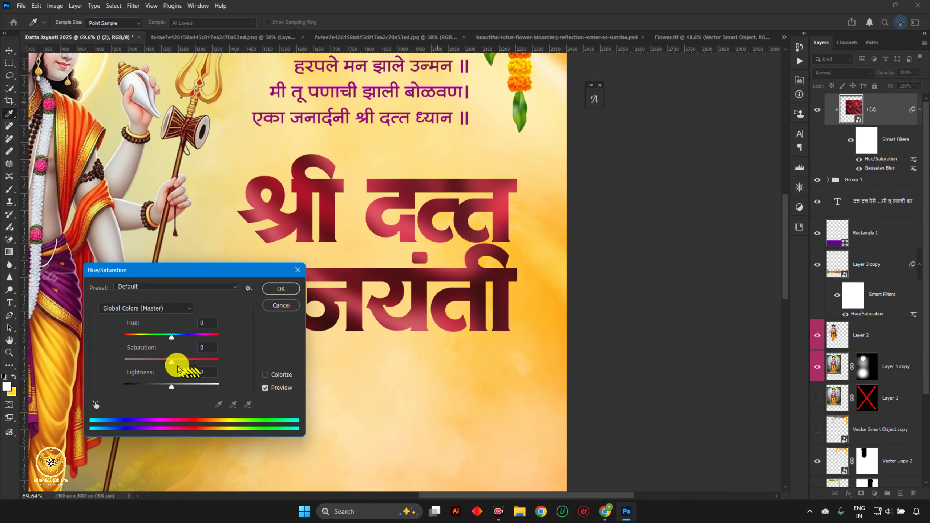
pyautogui.moveTo(185, 366); pyautogui.dragTo(206, 367)
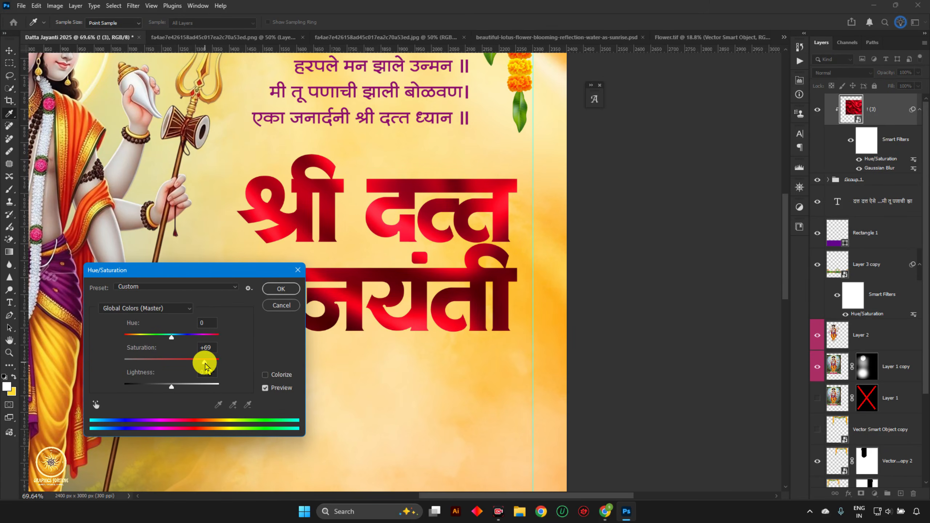
pyautogui.click(293, 290)
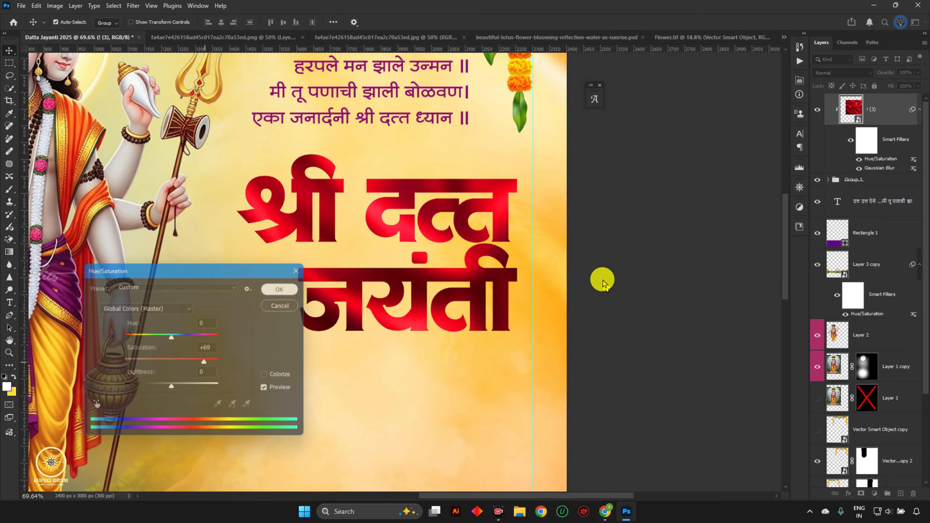
# - Transform the fabric image over the title, narrowing it to about 39.12% width and stretching it to about 55.89% height
pyautogui.scroll(-5, 337, 230)
pyautogui.hotkey('ctrl', 't')
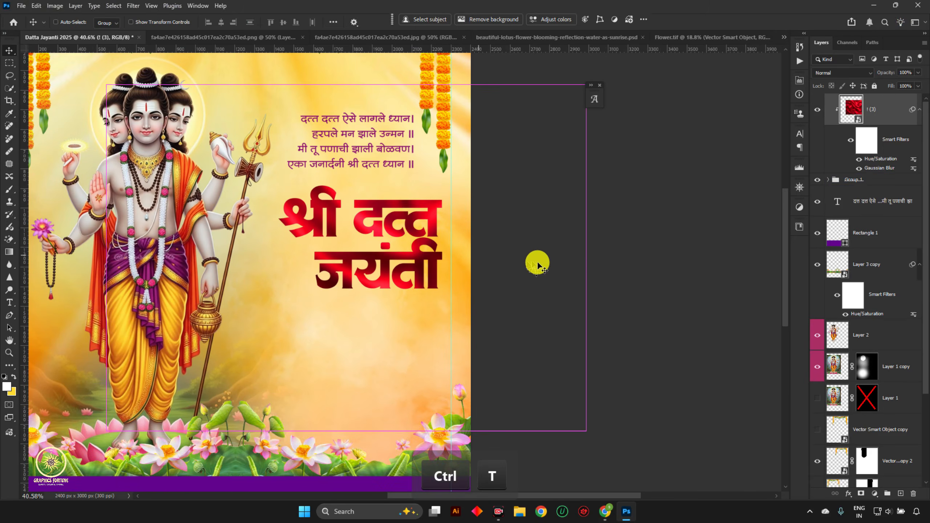
pyautogui.moveTo(582, 253); pyautogui.dragTo(542, 267)
pyautogui.doubleClick(502, 294)
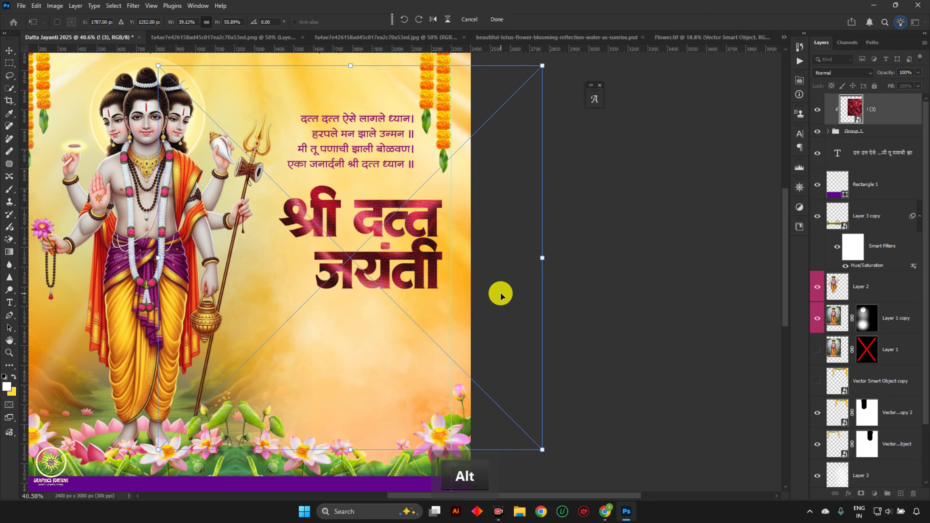
pyautogui.hotkey('ctrl', '0')
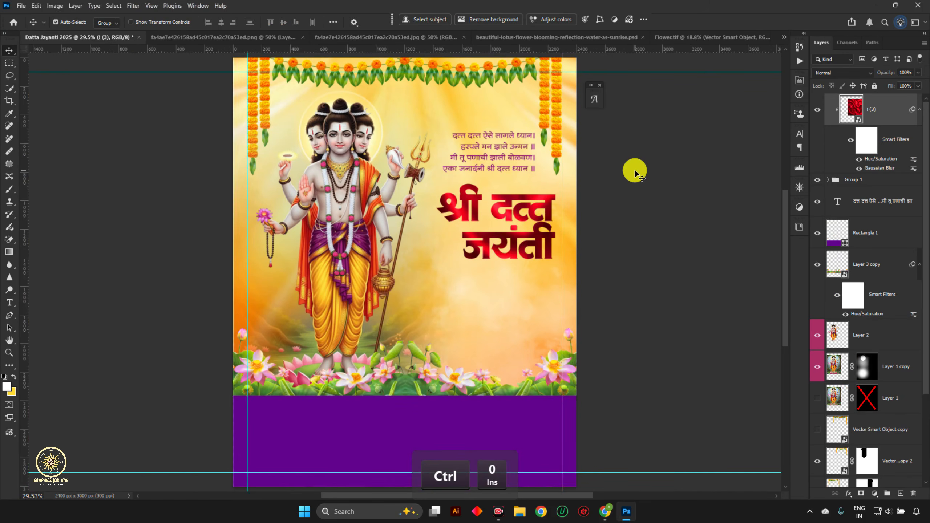
# - Add a new layer above the fabric, clip it to the title group and choose a soft round brush for painting
pyautogui.click(901, 495)
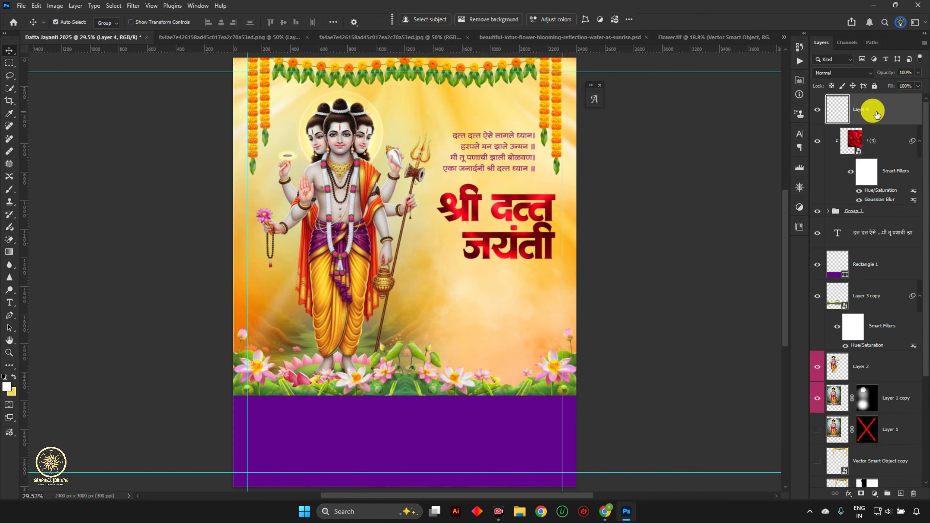
pyautogui.hotkey('ctrl', 'alt', 'g')
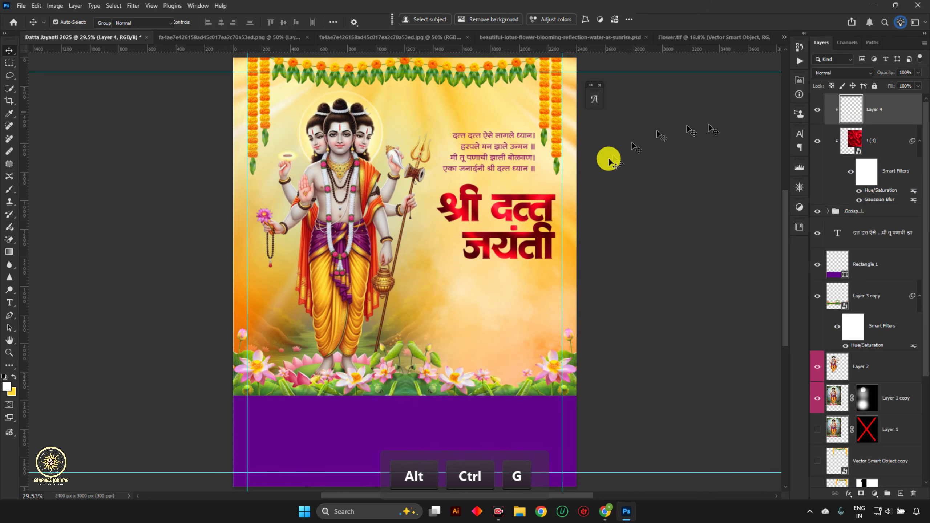
pyautogui.press('b')
pyautogui.scroll(2, 487, 230)
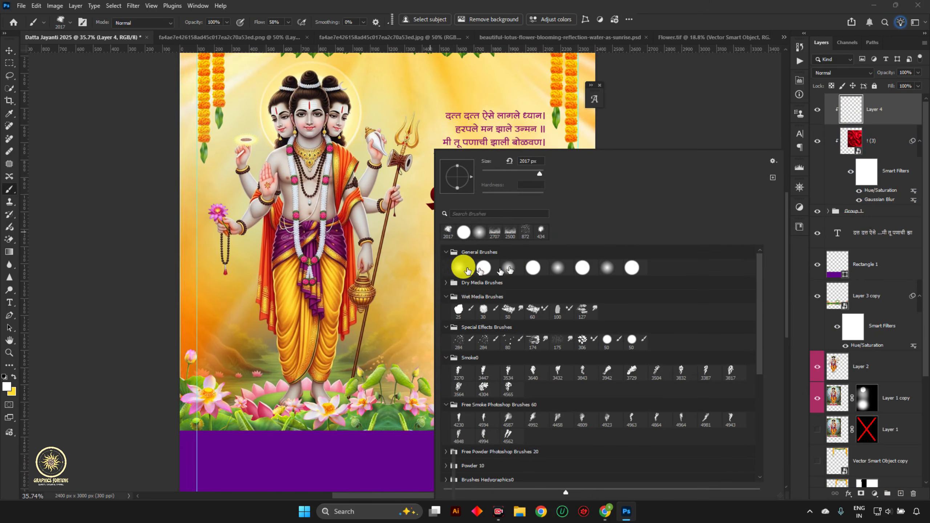
pyautogui.click(458, 271)
pyautogui.click(398, 2)
pyautogui.scroll(7, 512, 207)
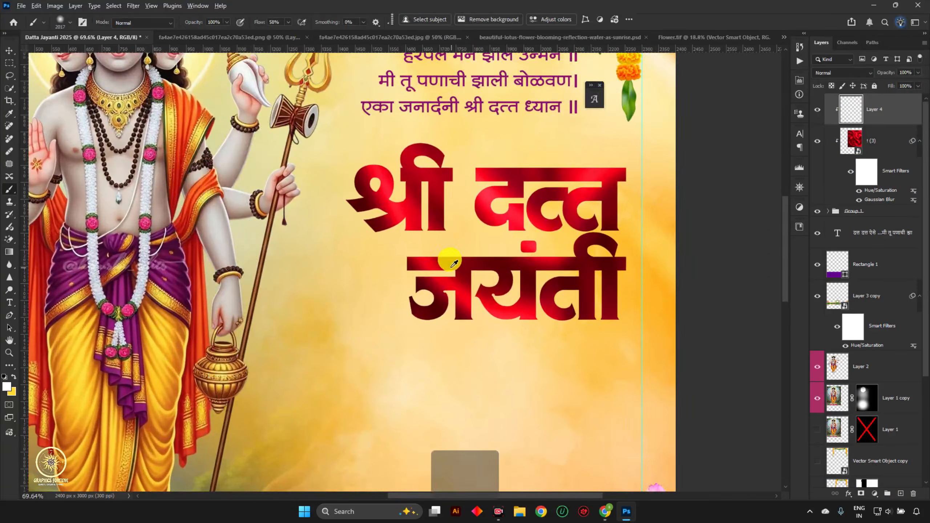
# - Paint over the dark patches of श्री दत्त and जयंती with bright red sampled from the title, using a large soft brush of about 779 px and smaller
pyautogui.moveTo(451, 266); pyautogui.dragTo(240, 293)
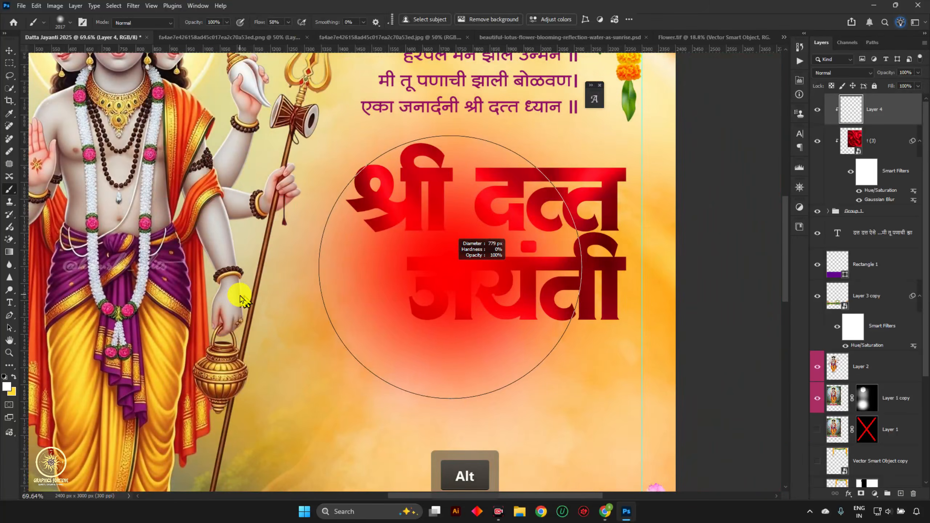
pyautogui.keyDown('alt'); pyautogui.click(389, 199); pyautogui.keyUp('alt')
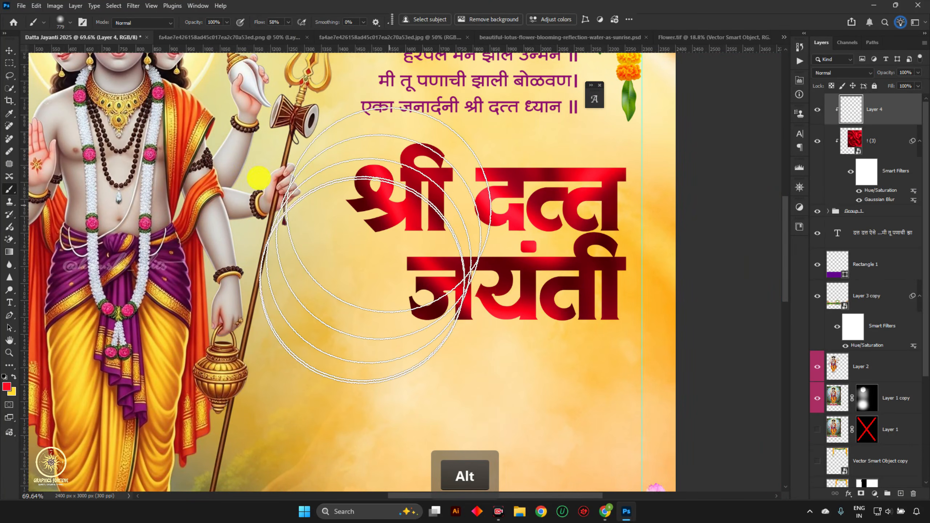
pyautogui.click(387, 327)
pyautogui.click(316, 252)
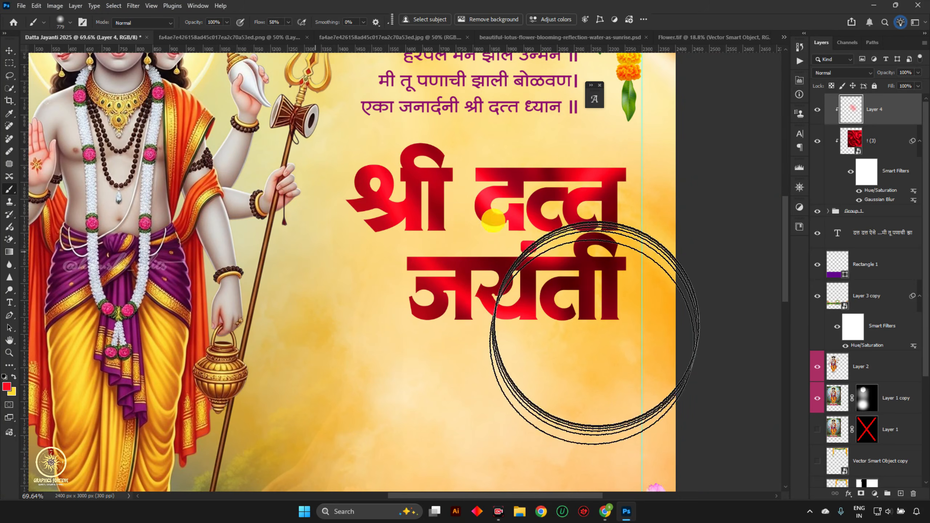
pyautogui.click(591, 271)
pyautogui.moveTo(543, 291); pyautogui.dragTo(505, 293)
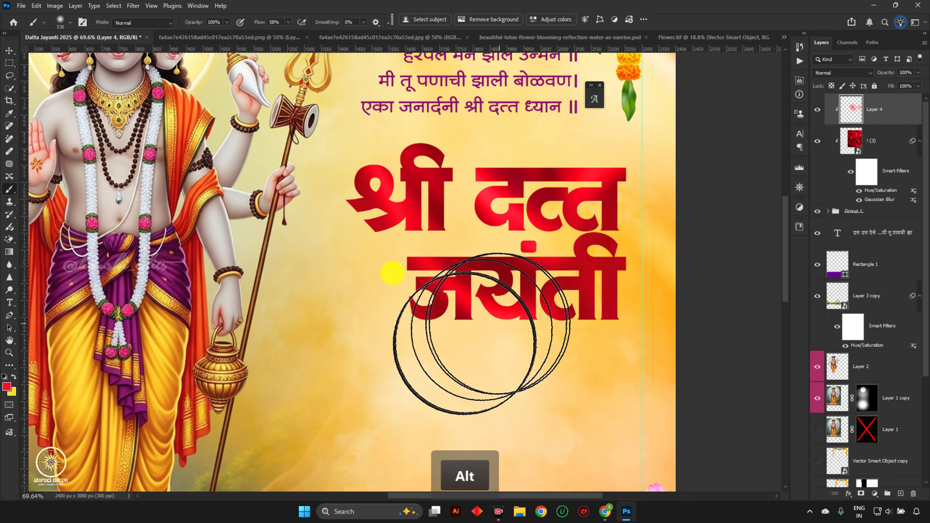
pyautogui.click(594, 189)
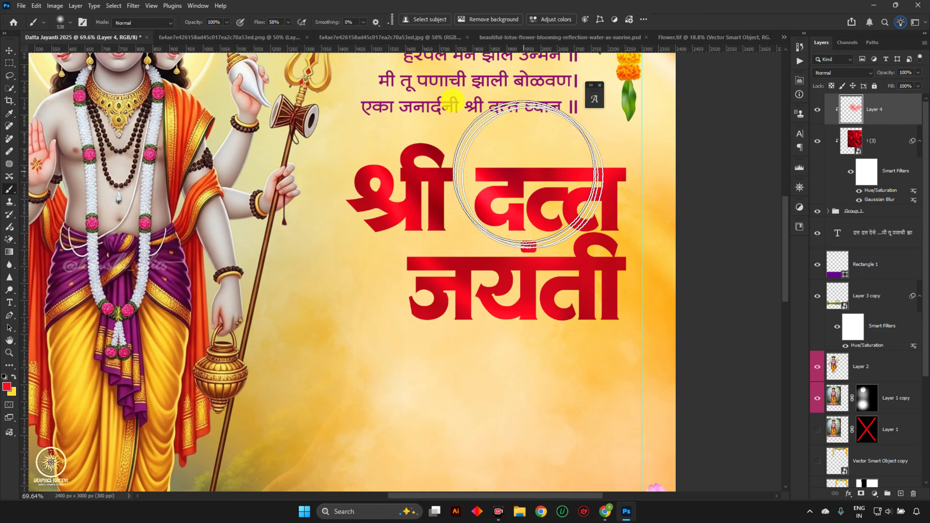
pyautogui.click(533, 177)
pyautogui.click(423, 149)
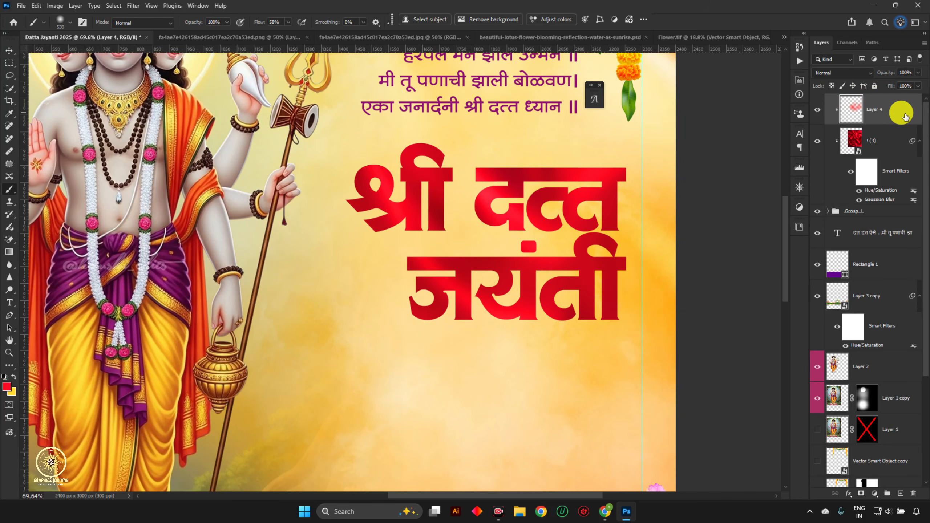
# - Set the red paint layer's blend mode to Vivid Light, compare the title with and without that layer, and deselect it
pyautogui.hotkey('ctrl', '0')
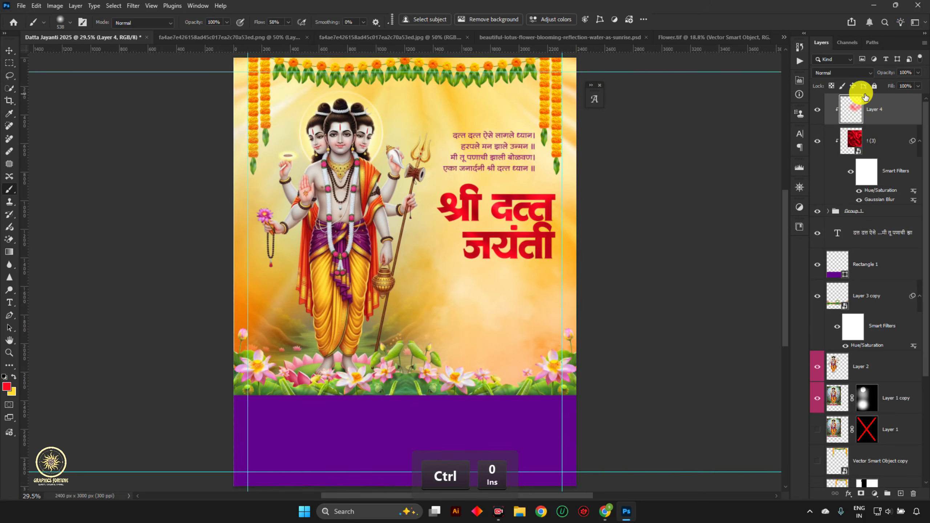
pyautogui.click(818, 142)
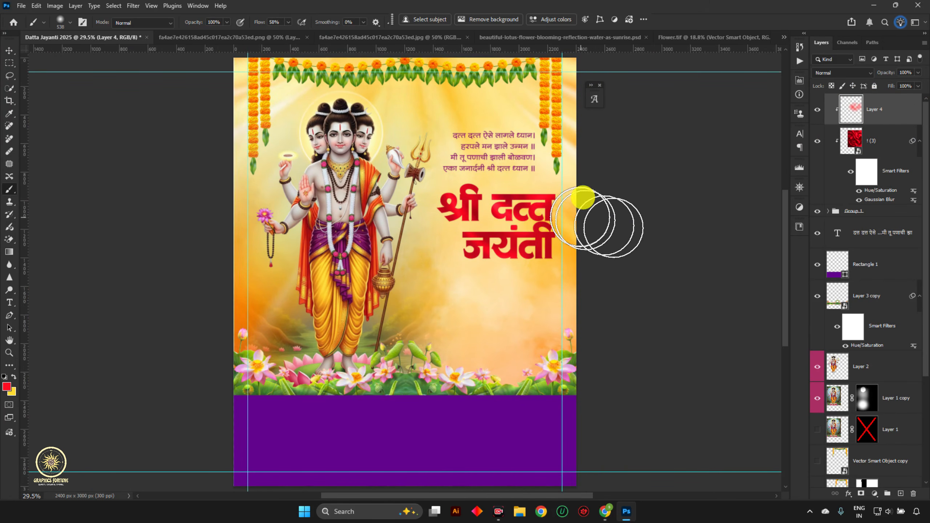
pyautogui.click(842, 73)
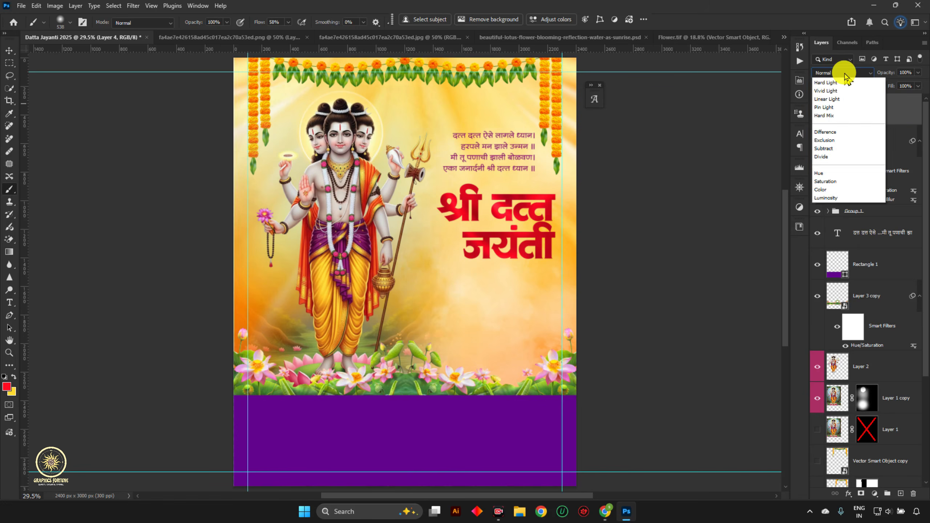
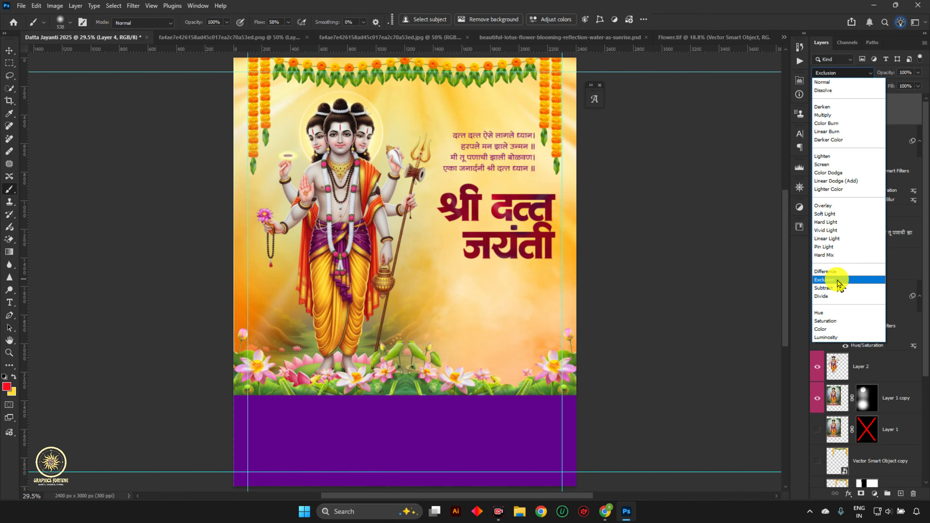
pyautogui.click(844, 231)
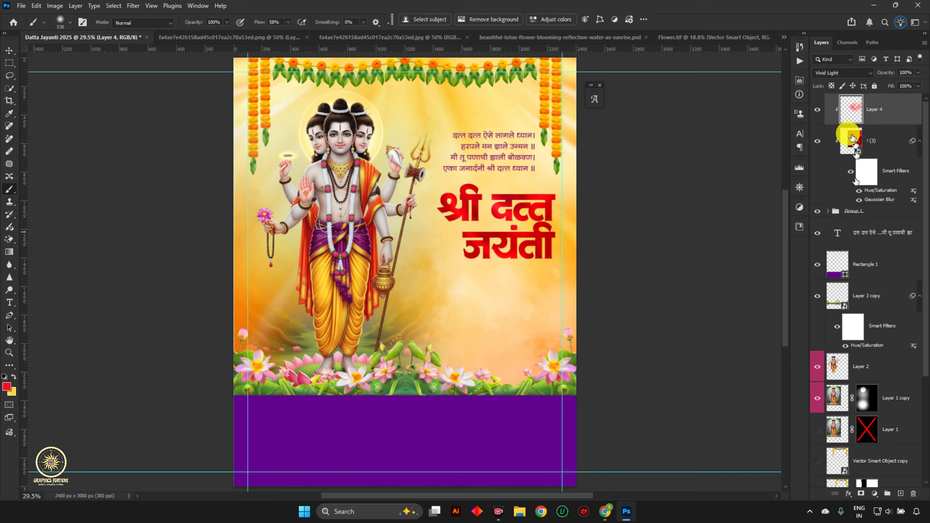
pyautogui.click(817, 110)
pyautogui.click(818, 110)
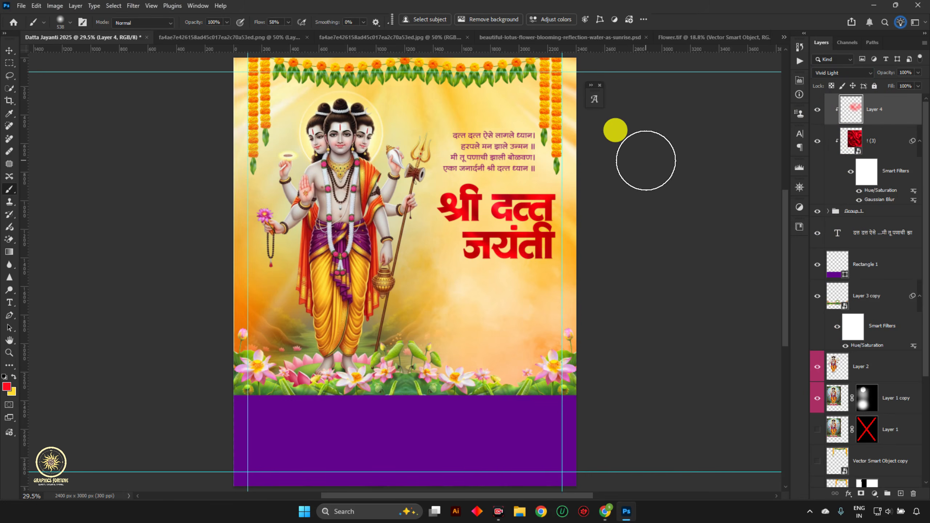
pyautogui.press('v')
pyautogui.keyDown('ctrl'); pyautogui.click(641, 186); pyautogui.keyUp('ctrl')
pyautogui.hotkey('ctrl', '0')
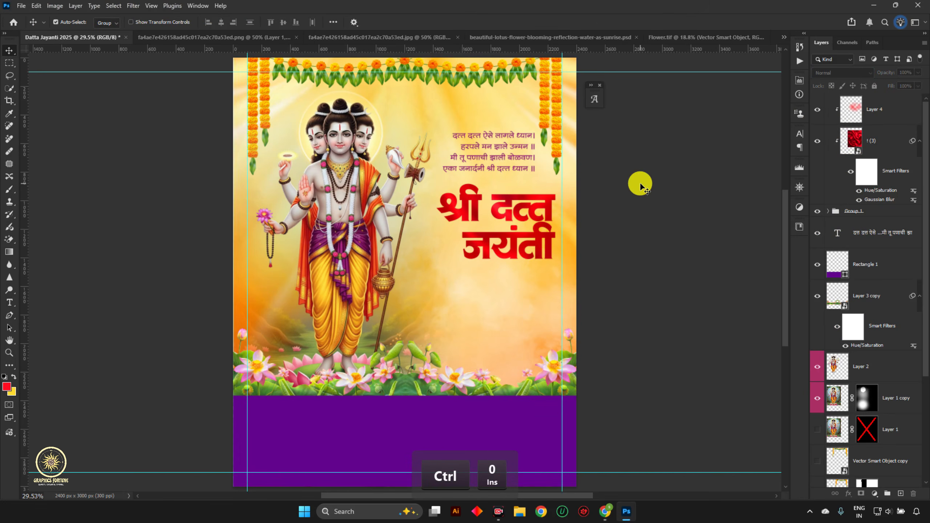
# - Toggle the title group's visibility to check which artwork it holds, and select that group
pyautogui.click(886, 109)
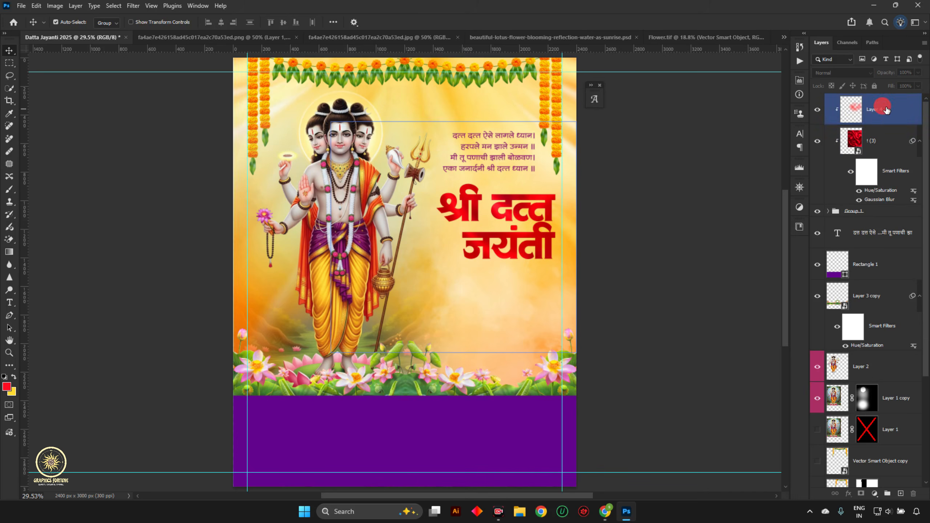
pyautogui.click(818, 211)
pyautogui.click(818, 211)
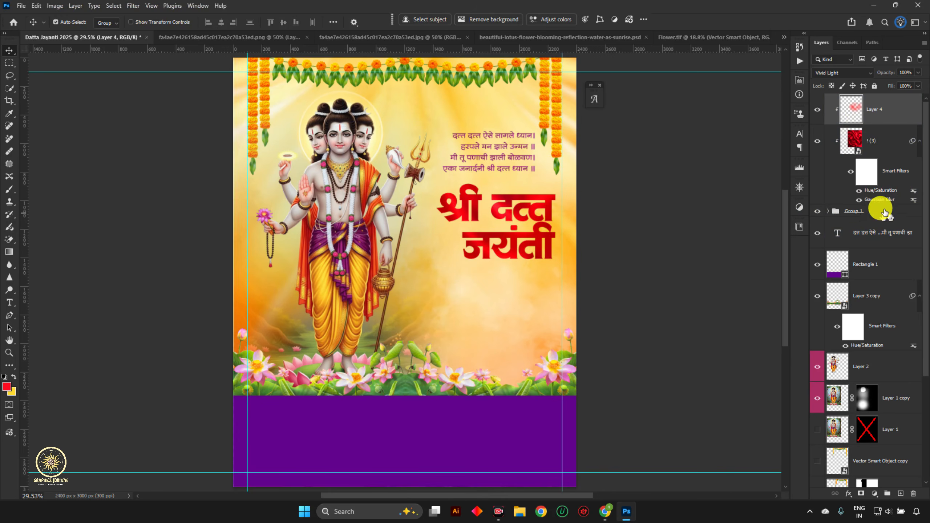
pyautogui.moveTo(885, 213); pyautogui.dragTo(848, 495)
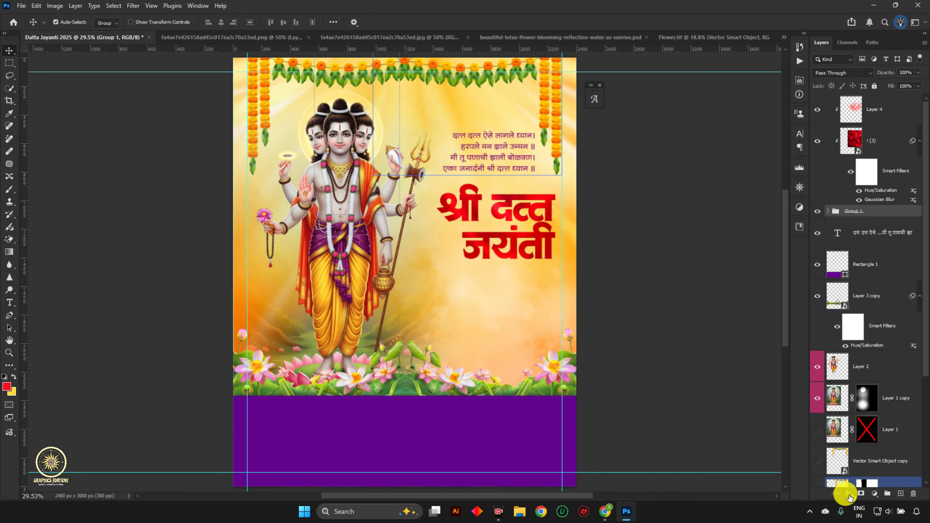
pyautogui.click(849, 495)
pyautogui.click(869, 401)
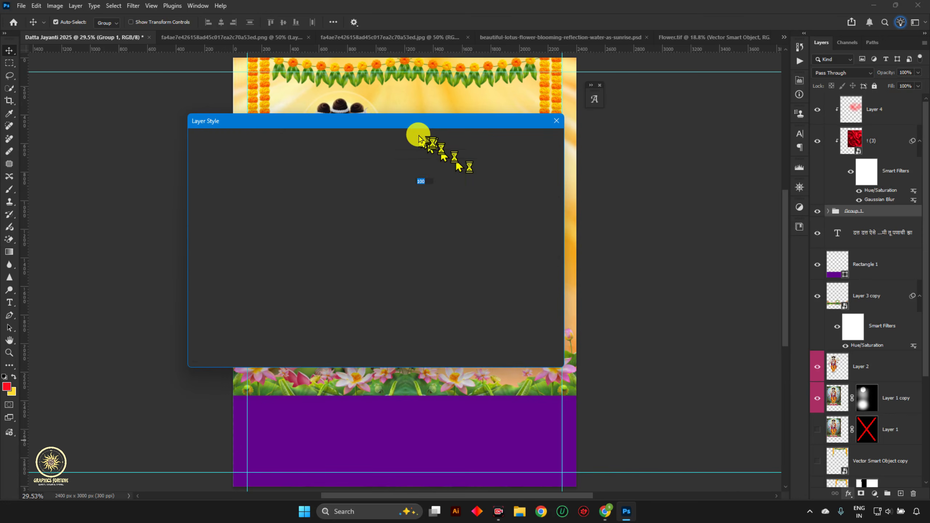
pyautogui.moveTo(400, 125); pyautogui.dragTo(515, 274)
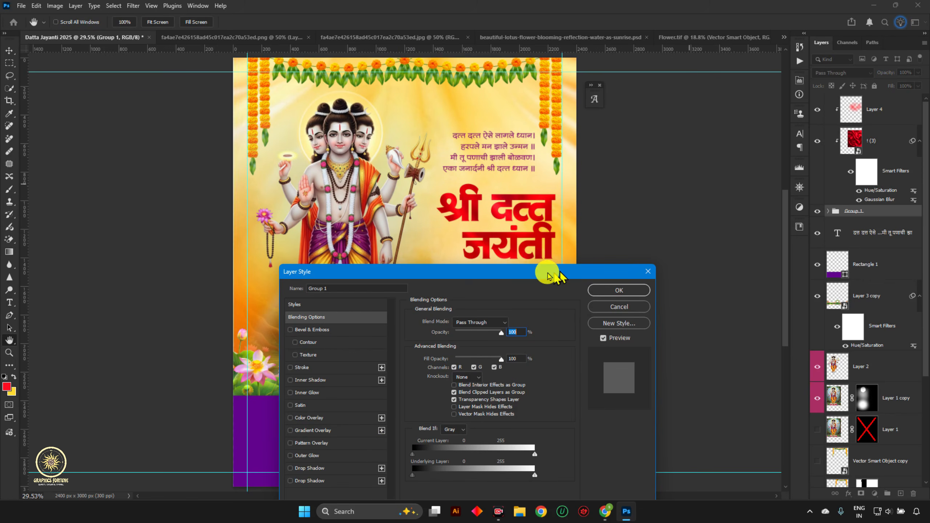
pyautogui.click(621, 289)
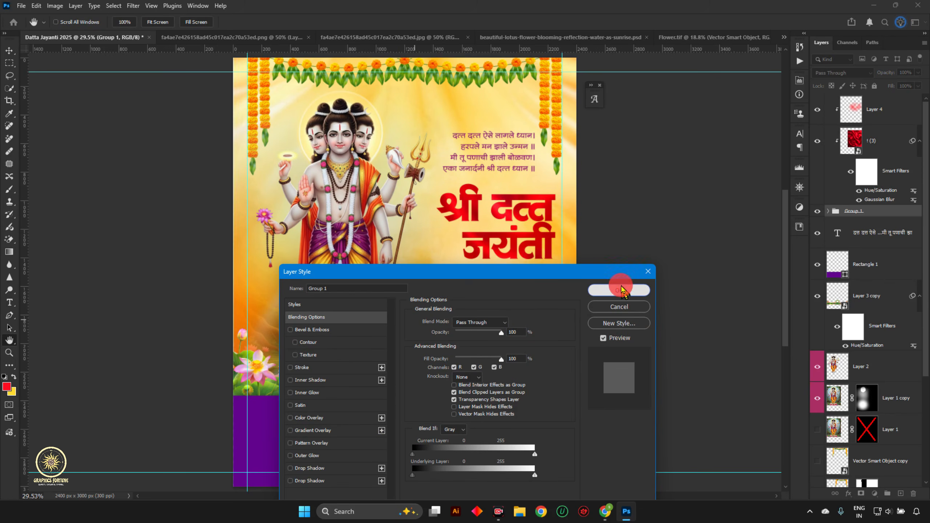
# - Add an Inner Glow effect to the title group and reset its settings to the defaults
pyautogui.scroll(3, 583, 237)
pyautogui.moveTo(582, 237); pyautogui.dragTo(88, 186)
pyautogui.scroll(2, 191, 197)
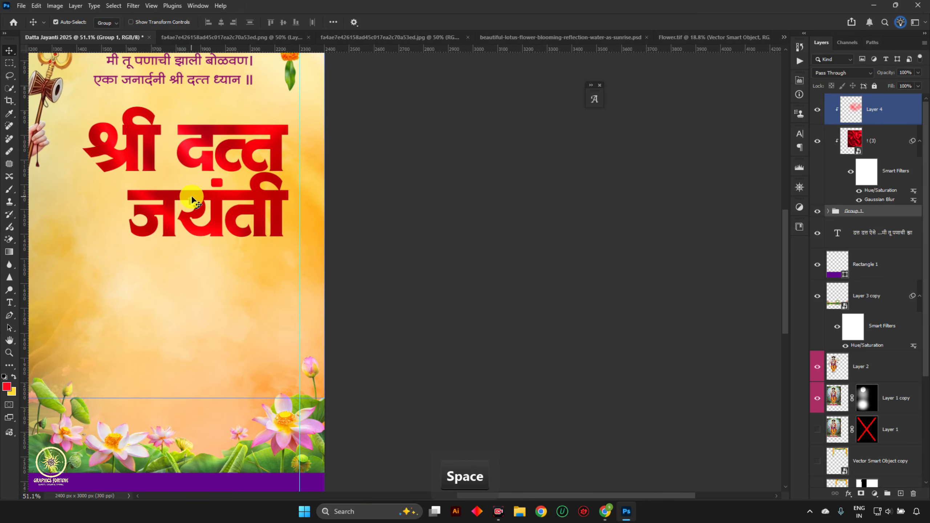
pyautogui.click(848, 494)
pyautogui.click(863, 400)
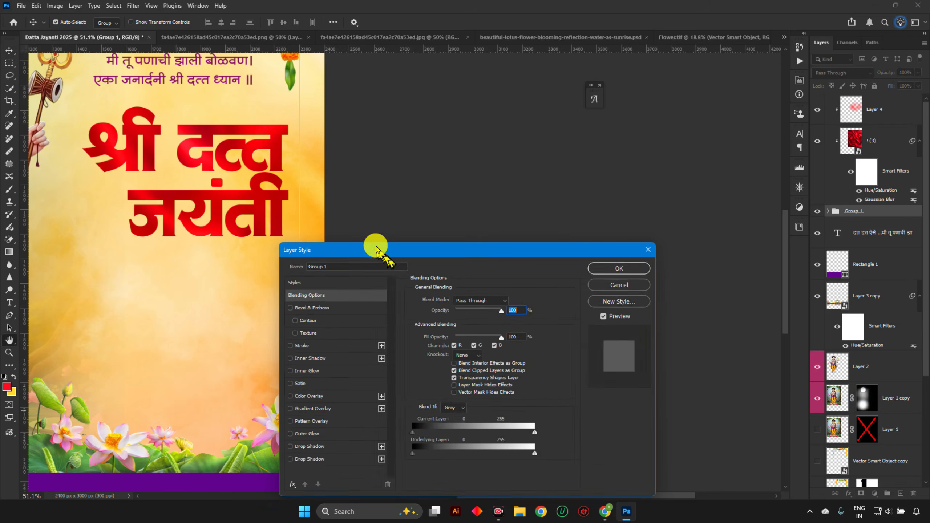
pyautogui.moveTo(376, 245); pyautogui.dragTo(443, 135)
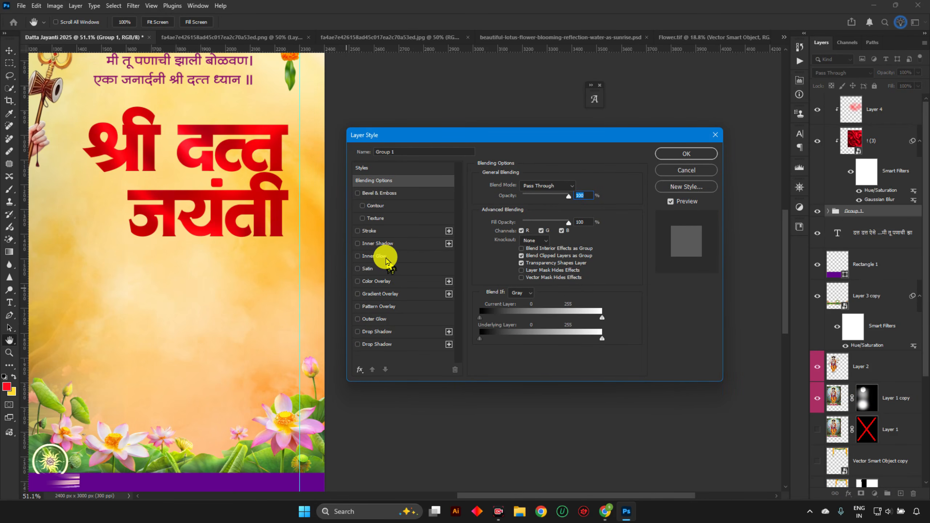
pyautogui.click(381, 257)
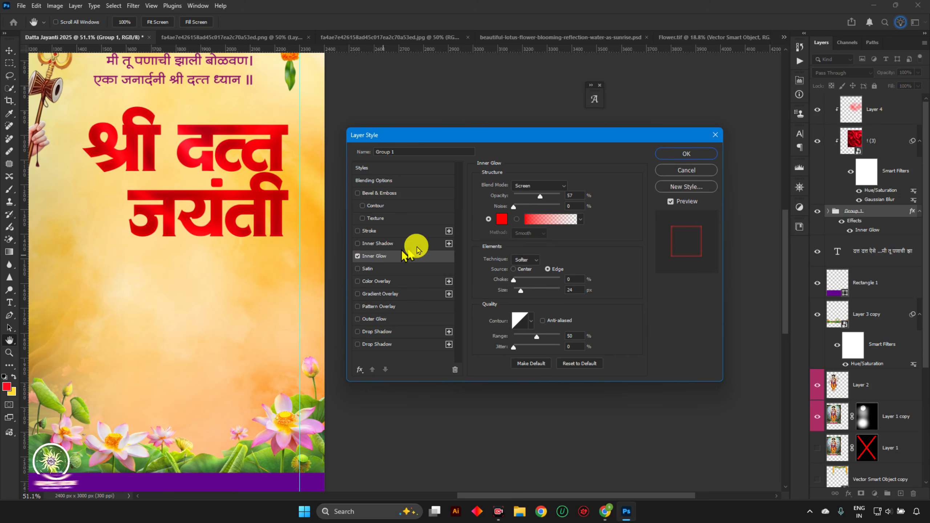
pyautogui.click(580, 363)
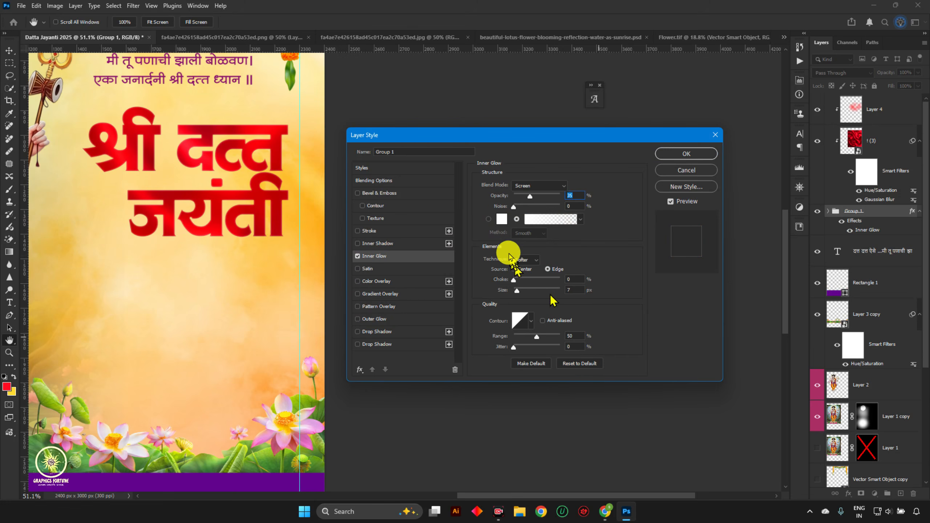
# - Set the title's inner glow to pure red (ff0000) with 92% opacity and 18 px size
pyautogui.click(502, 219)
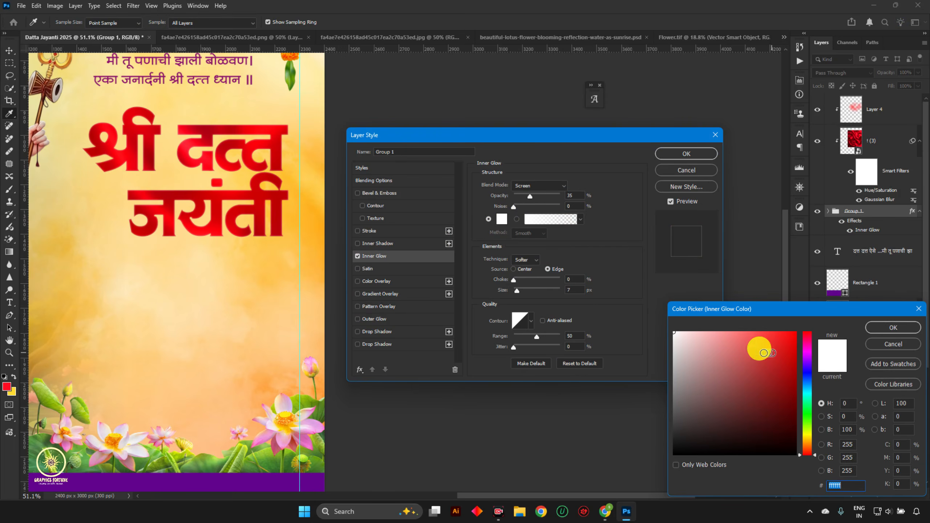
pyautogui.click(796, 333)
pyautogui.click(882, 329)
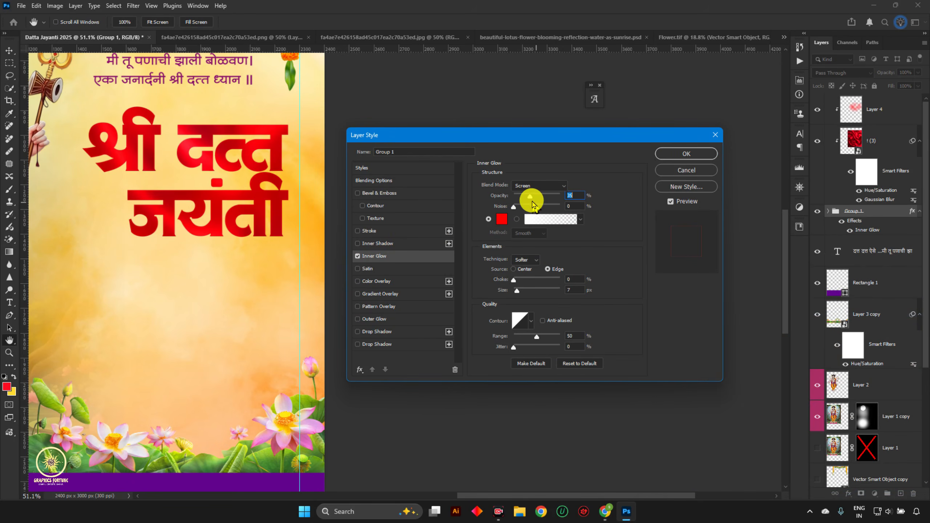
pyautogui.click(520, 291)
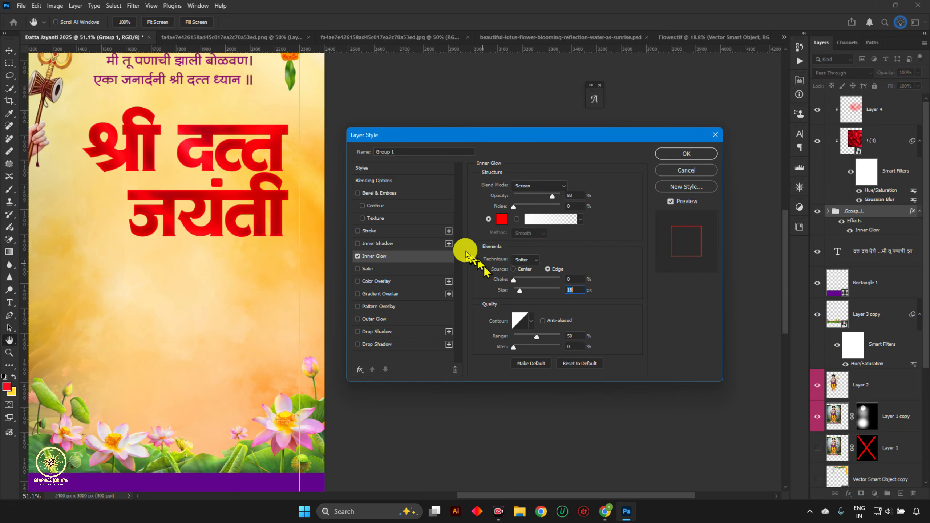
pyautogui.click(503, 219)
pyautogui.moveTo(748, 353); pyautogui.dragTo(758, 313)
pyautogui.moveTo(783, 391); pyautogui.dragTo(827, 305)
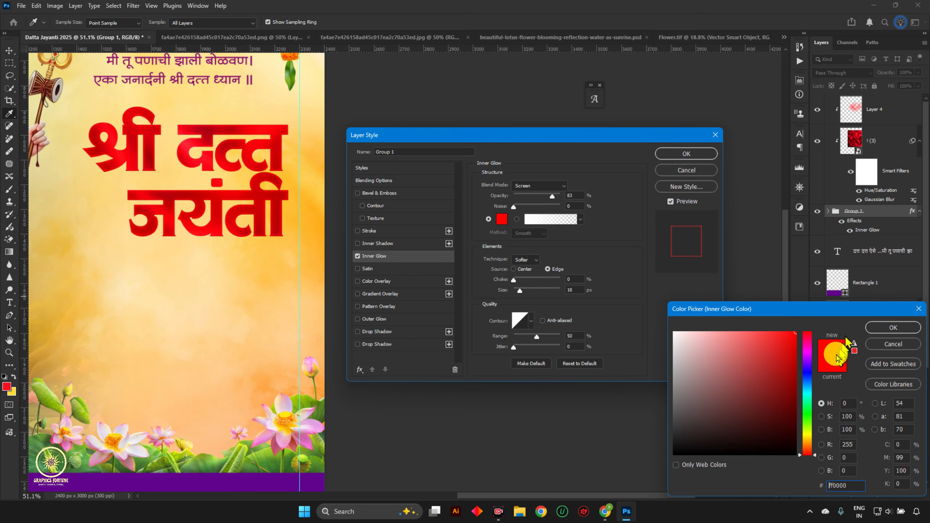
pyautogui.click(885, 329)
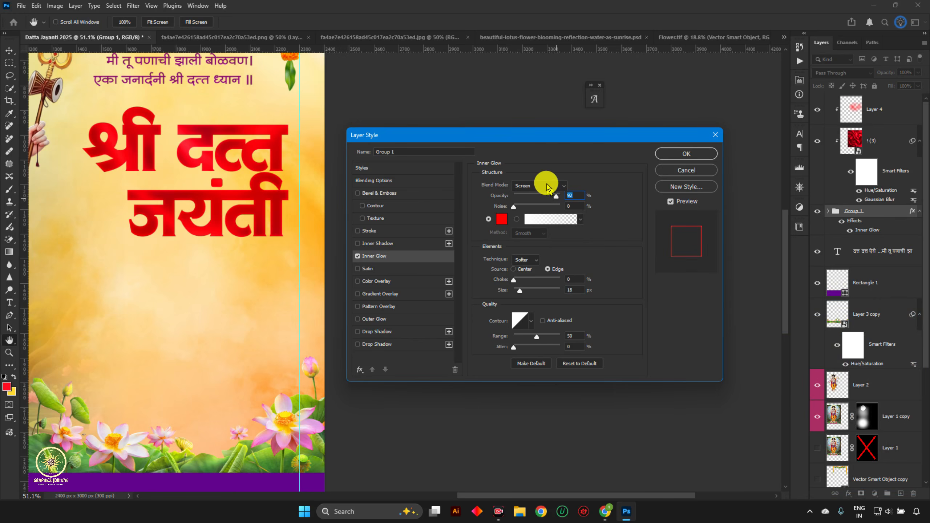
# - Try Multiply for the title's inner glow, choose Color Dodge instead, and set the glow size to 13 px
pyautogui.click(548, 186)
pyautogui.click(547, 231)
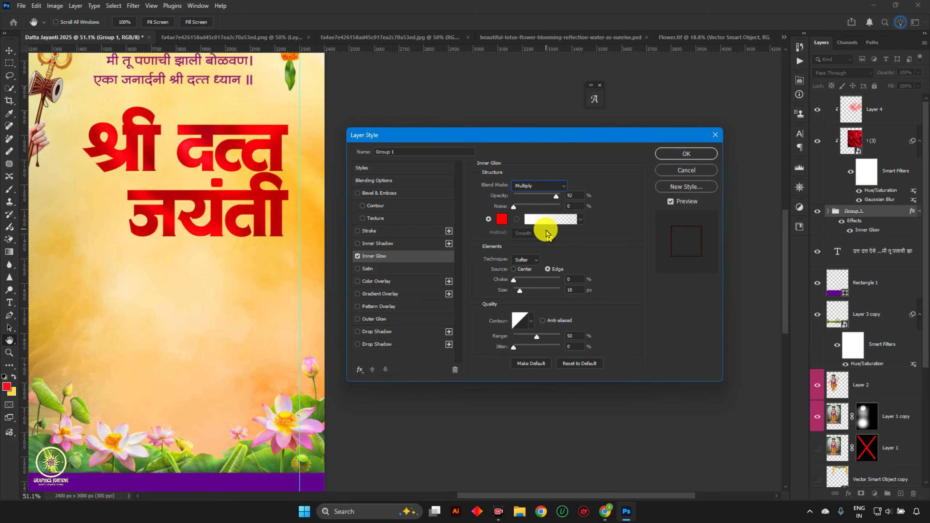
pyautogui.press('Down')
pyautogui.press('Down')
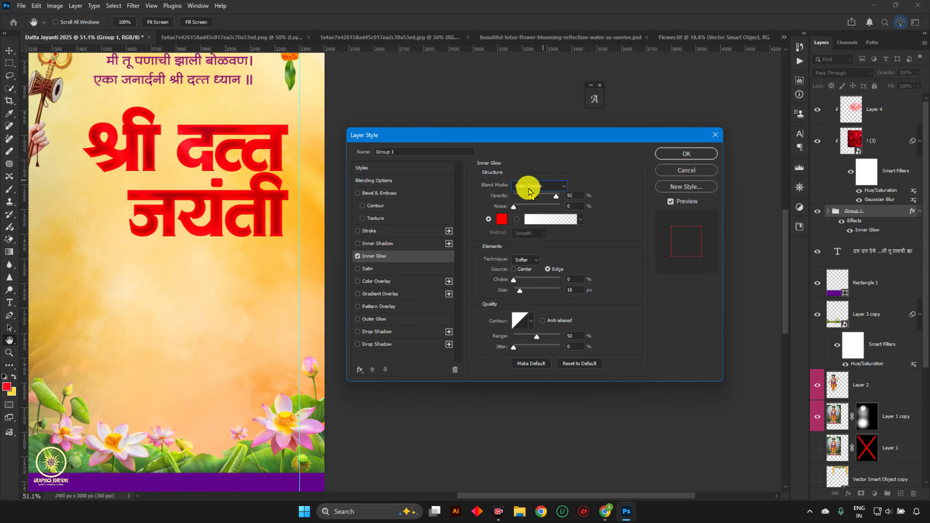
pyautogui.moveTo(519, 291); pyautogui.dragTo(519, 291)
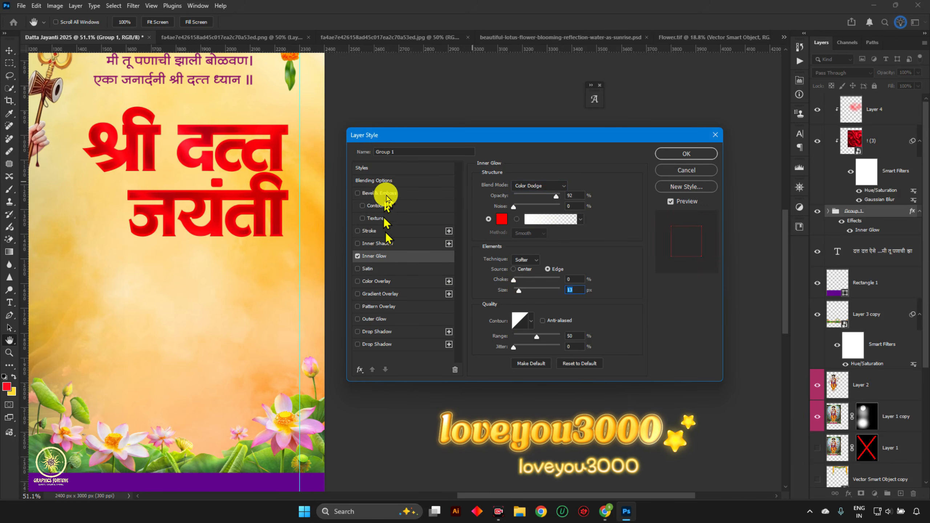
# - Add a solid white drop shadow to the title group in Normal blend mode, with a 135° angle, 8 px distance and 0 px size
pyautogui.click(391, 347)
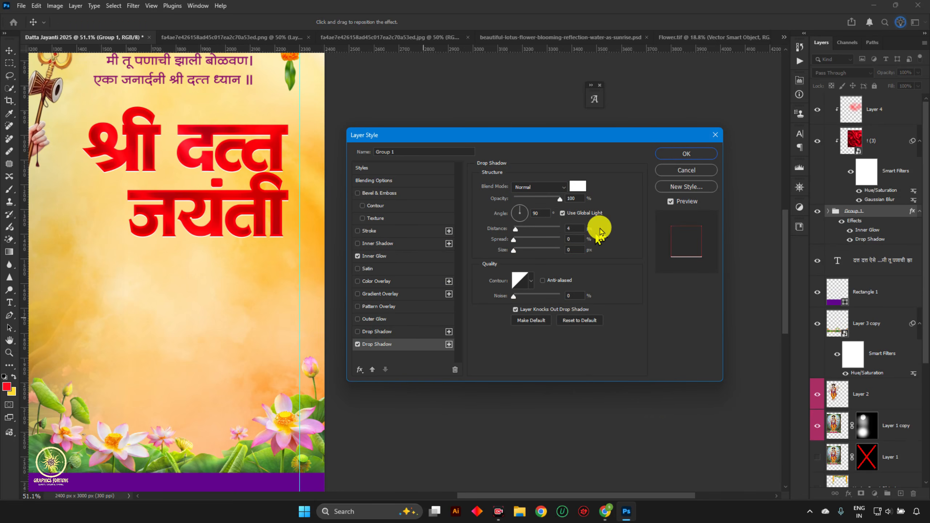
pyautogui.click(556, 188)
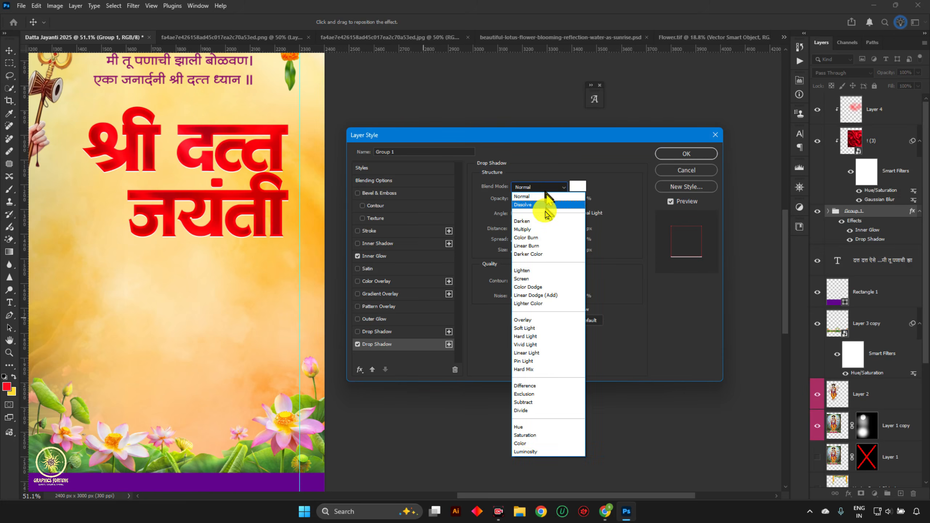
pyautogui.click(545, 227)
pyautogui.click(545, 193)
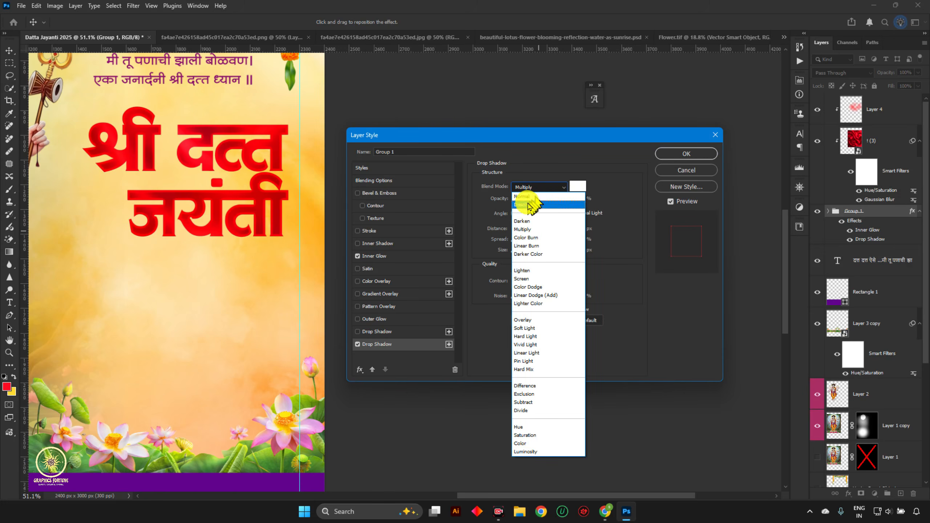
pyautogui.click(527, 184)
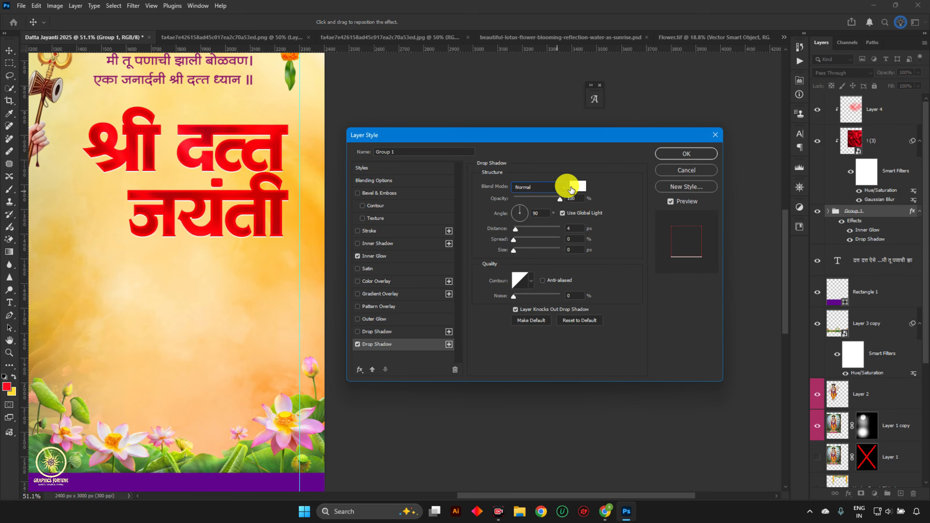
pyautogui.moveTo(289, 255); pyautogui.dragTo(282, 249)
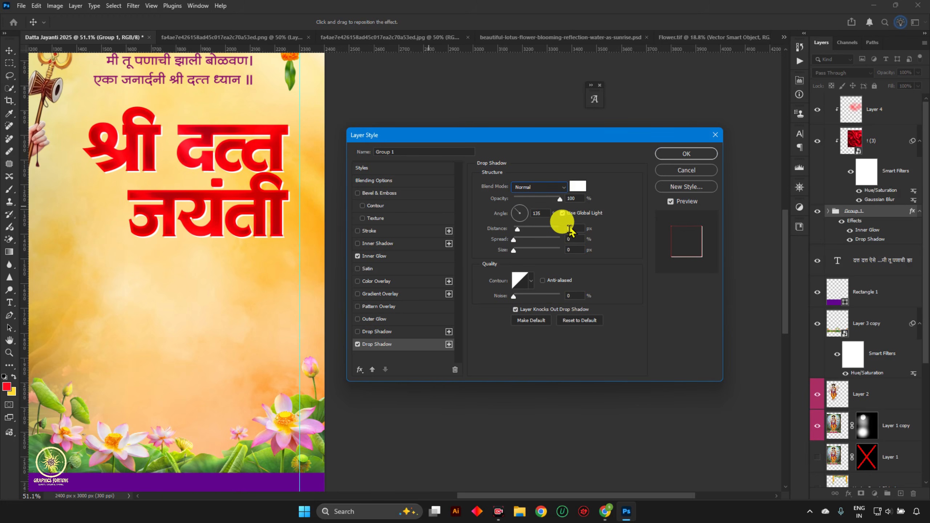
pyautogui.moveTo(519, 254); pyautogui.dragTo(500, 247)
pyautogui.moveTo(416, 136); pyautogui.dragTo(468, 128)
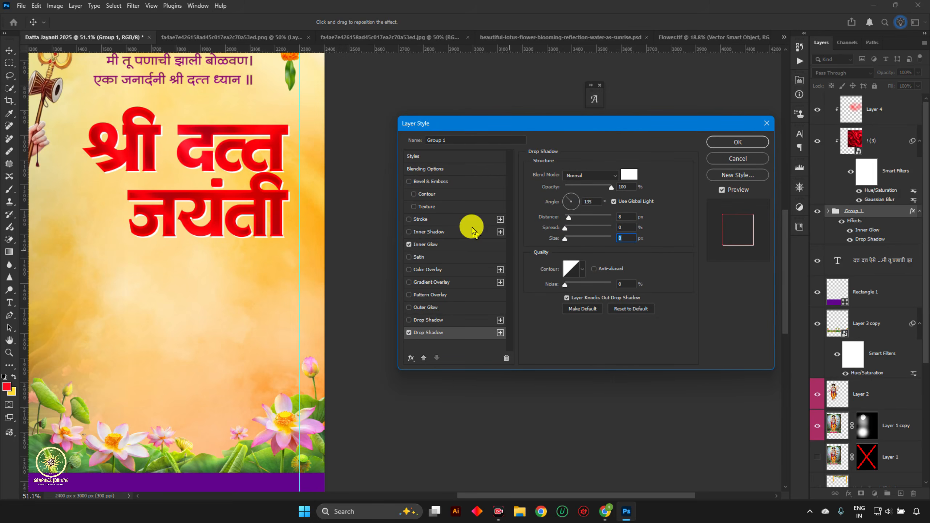
# - Add a Bevel & Emboss effect to the title group and reset its settings to the defaults
pyautogui.click(417, 183)
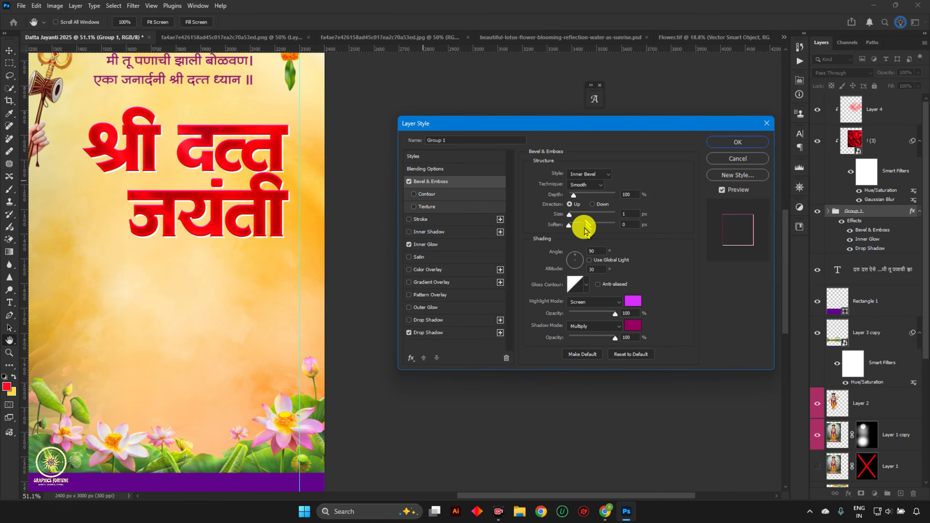
pyautogui.click(633, 358)
pyautogui.moveTo(549, 129); pyautogui.dragTo(579, 131)
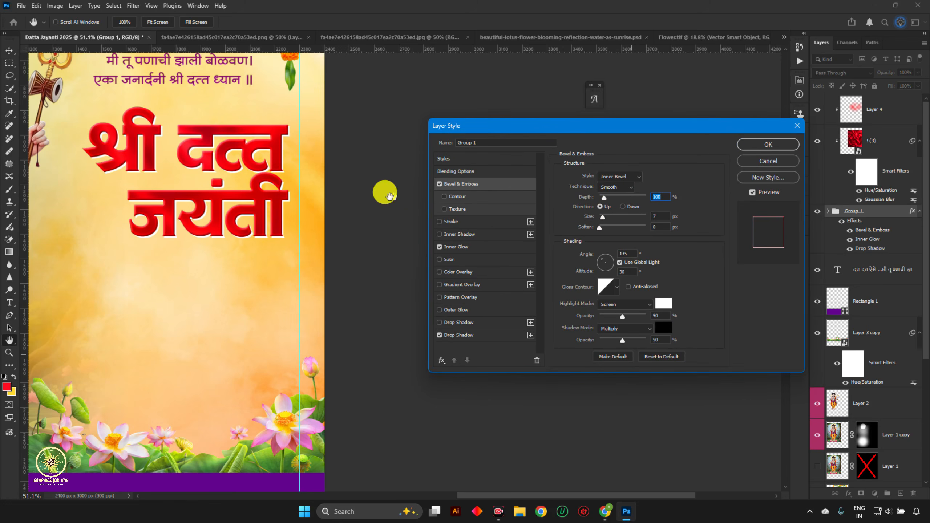
pyautogui.moveTo(482, 498); pyautogui.dragTo(428, 498)
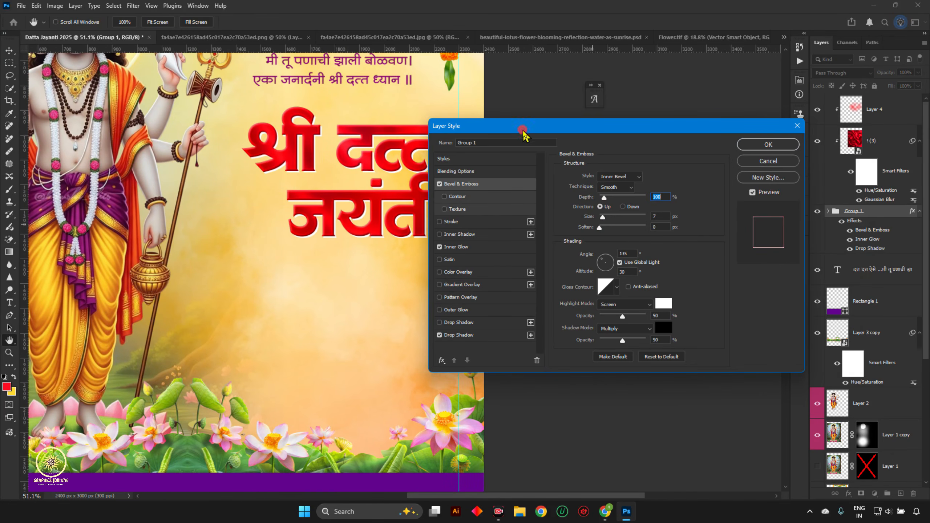
pyautogui.moveTo(523, 127); pyautogui.dragTo(579, 91)
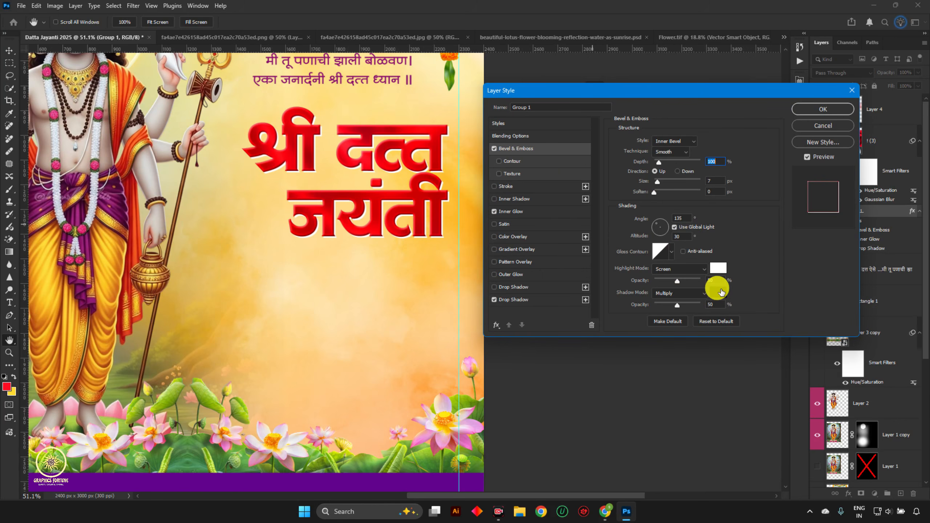
# - Set the bevel's shadow colour to a dark magenta (850d5b) based on the deity's purple sash, with 80% shadow opacity
pyautogui.click(717, 294)
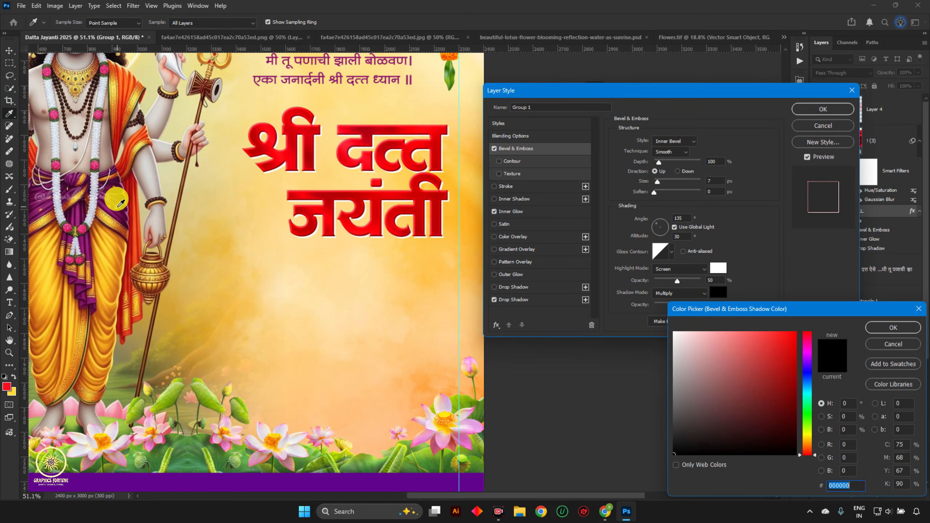
pyautogui.click(119, 201)
pyautogui.click(786, 390)
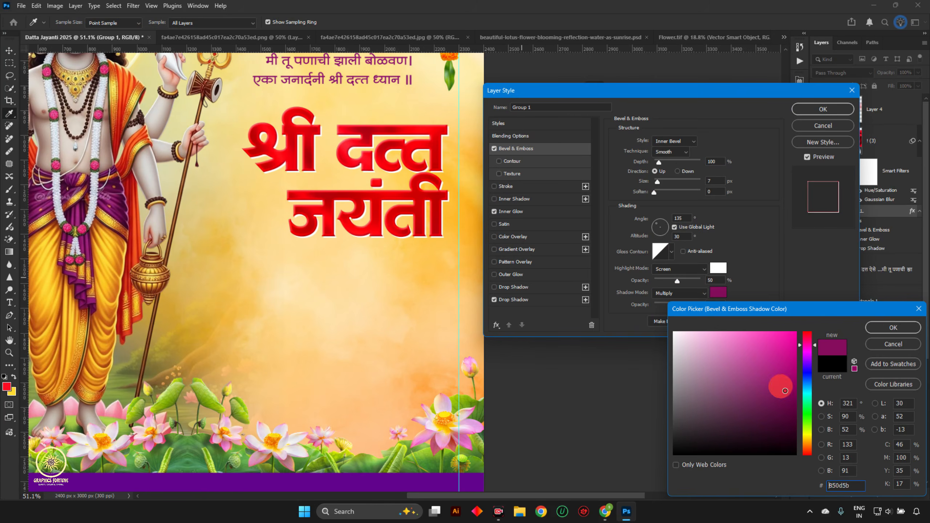
pyautogui.click(895, 331)
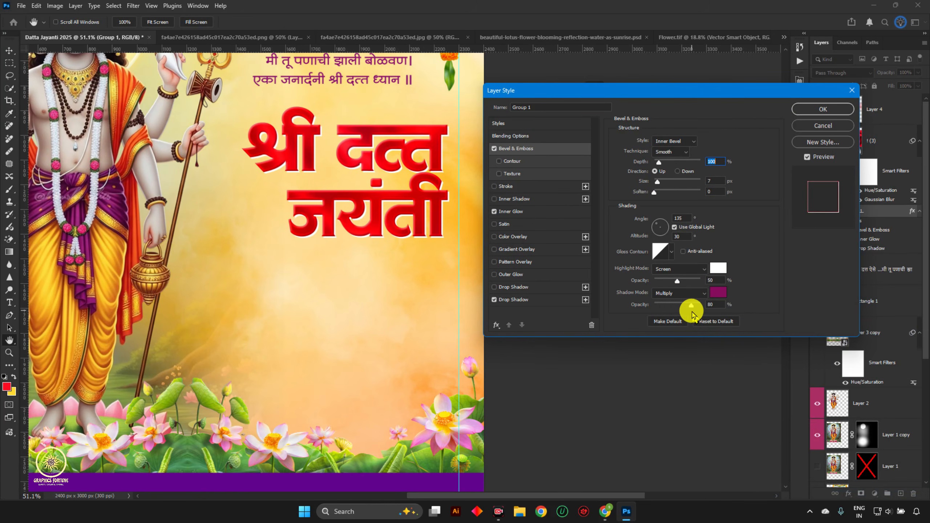
pyautogui.click(692, 311)
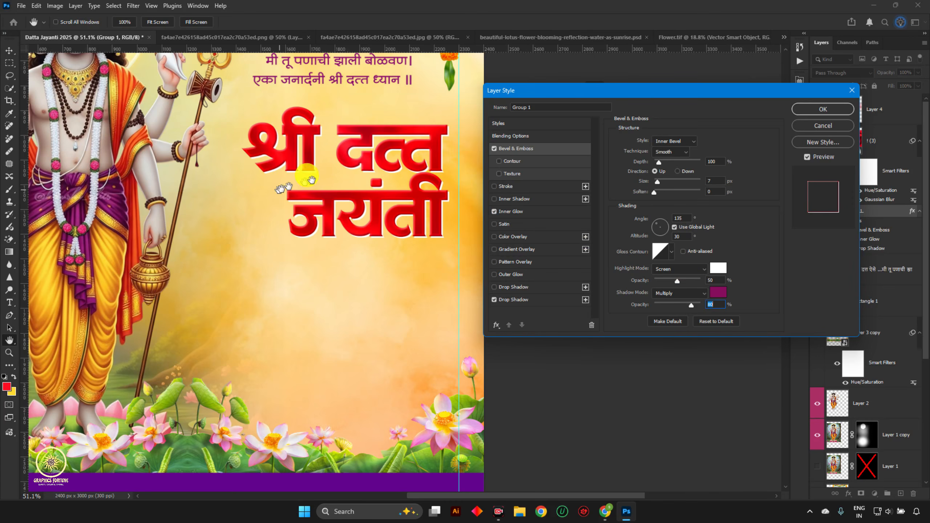
# - Set the bevel's highlight colour to a strong yellow (ffd500) based on the deity's yellow garment
pyautogui.click(713, 269)
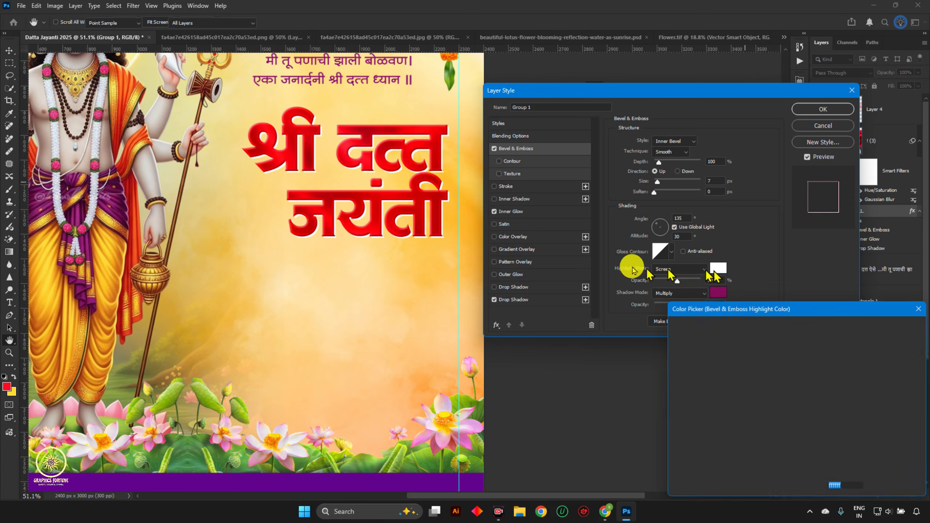
pyautogui.click(104, 242)
pyautogui.click(104, 248)
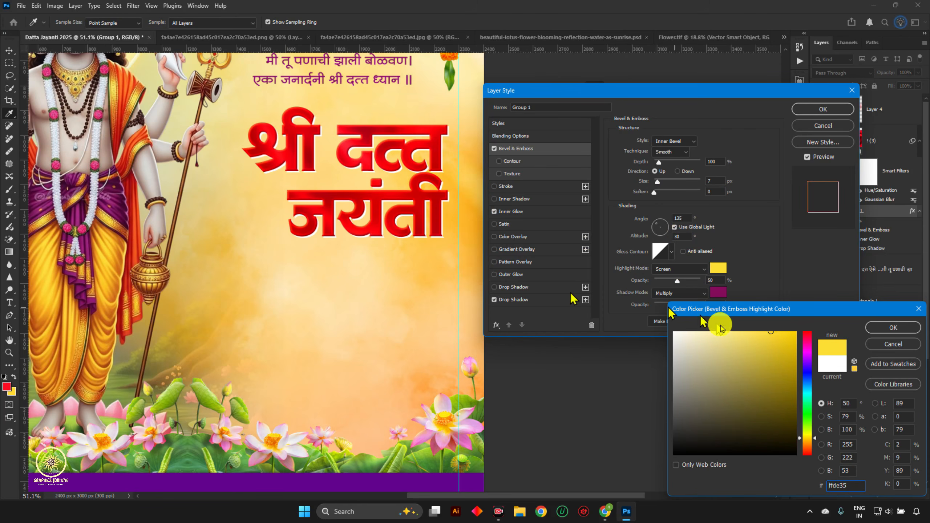
pyautogui.moveTo(776, 335); pyautogui.dragTo(801, 304)
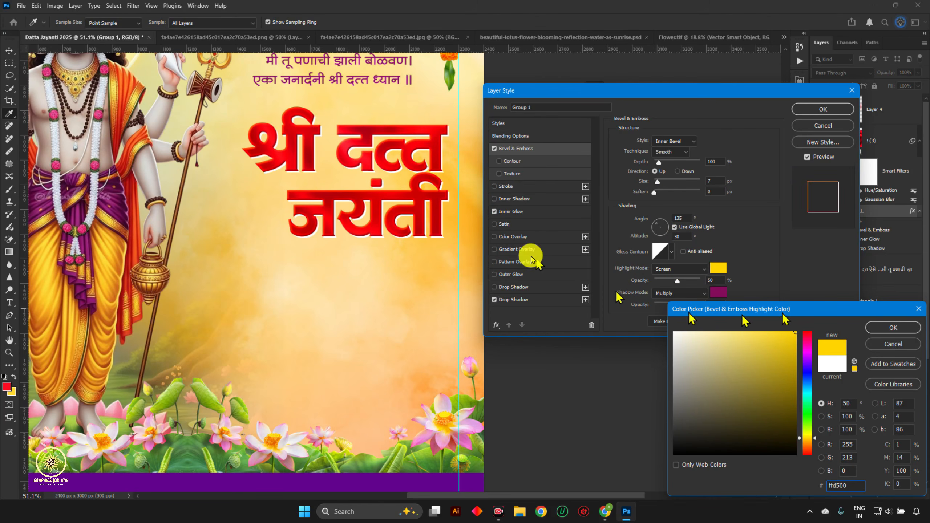
pyautogui.click(889, 329)
# - Raise the bevel's highlight opacity to about 79% and apply the layer style to the title group
pyautogui.moveTo(685, 289); pyautogui.dragTo(692, 289)
pyautogui.click(323, 224)
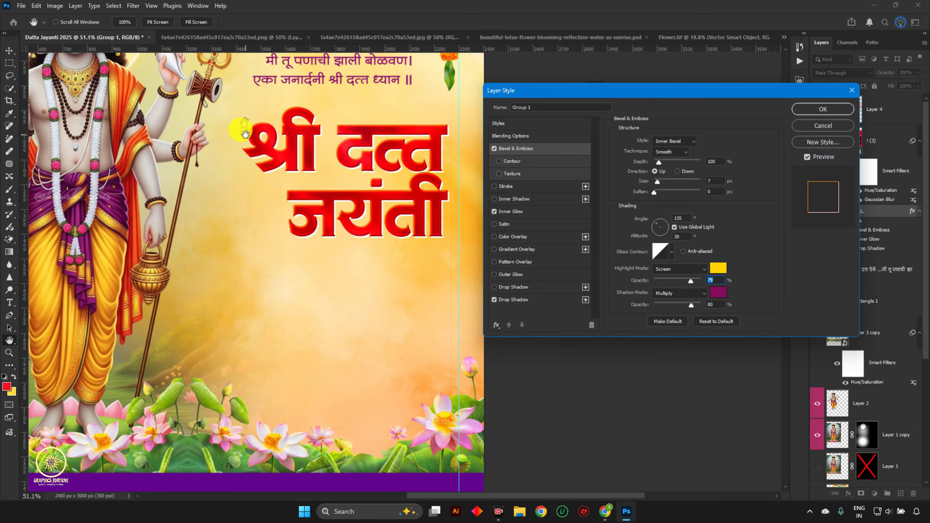
pyautogui.click(835, 110)
pyautogui.hotkey('ctrl', '0')
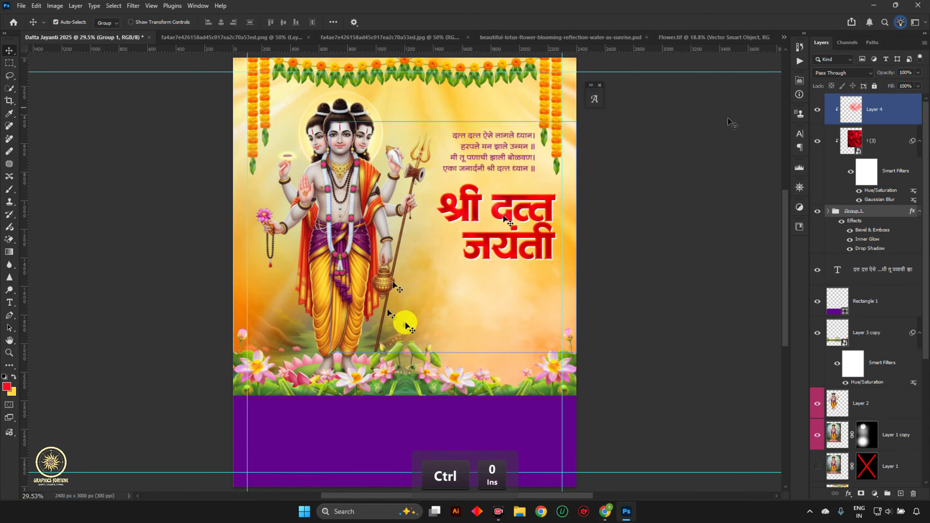
# - Add a Gradient Overlay effect to the purple rectangle below the lotus strip
pyautogui.click(433, 214)
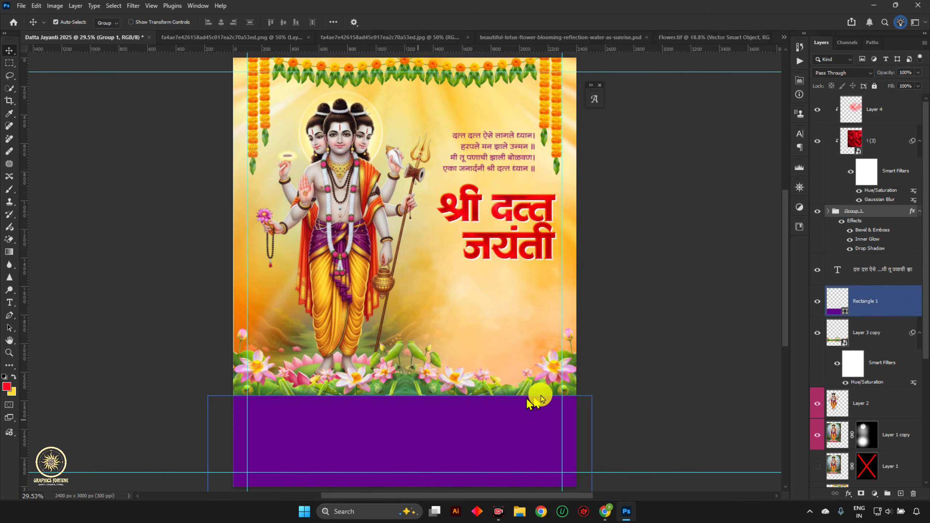
pyautogui.click(425, 416)
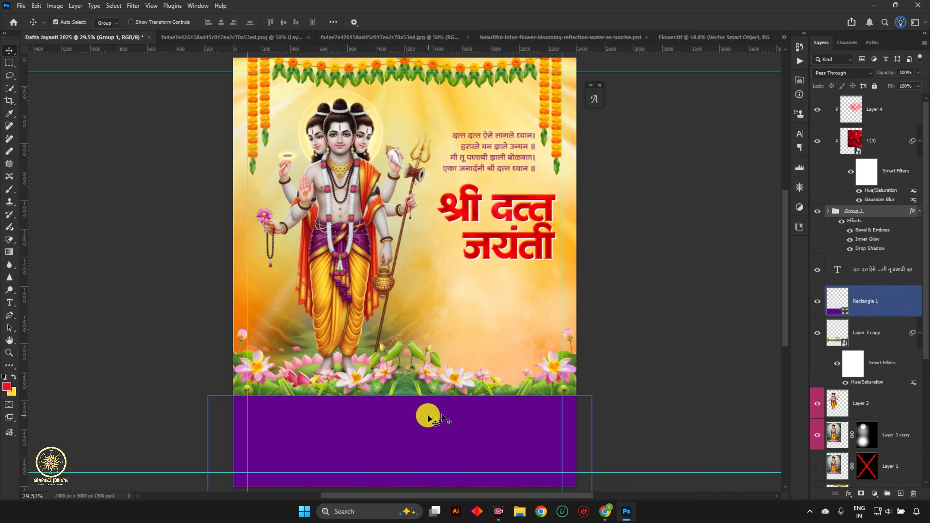
pyautogui.moveTo(407, 408); pyautogui.dragTo(399, 315)
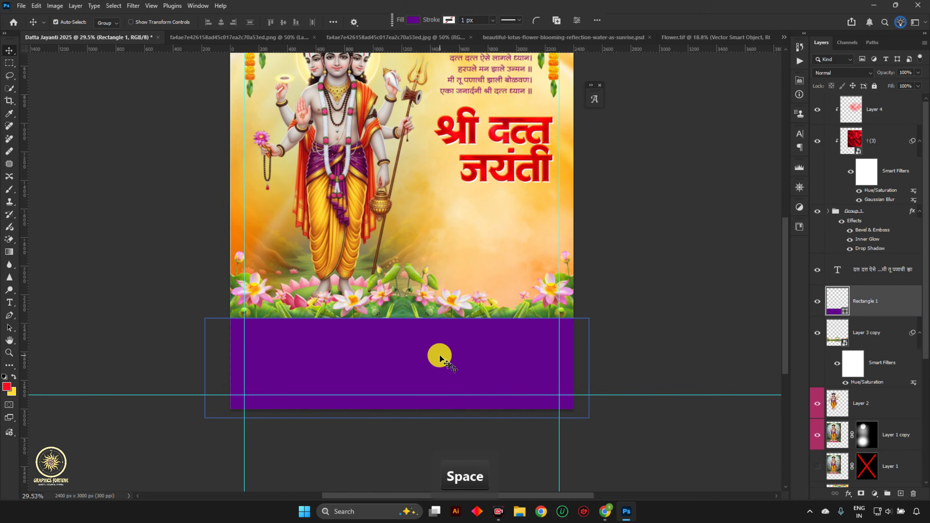
pyautogui.scroll(-1, 439, 354)
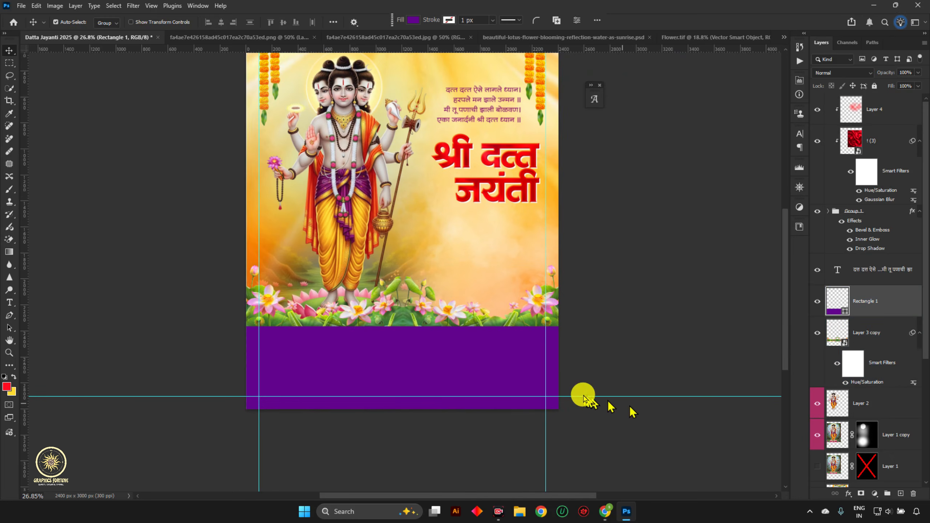
pyautogui.scroll(1, 480, 426)
pyautogui.scroll(2, 380, 332)
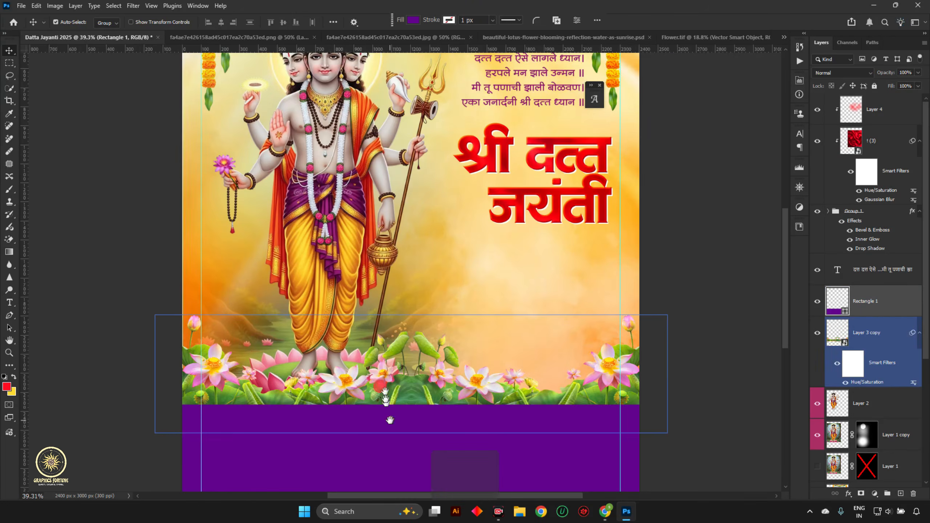
pyautogui.moveTo(388, 422); pyautogui.dragTo(385, 188)
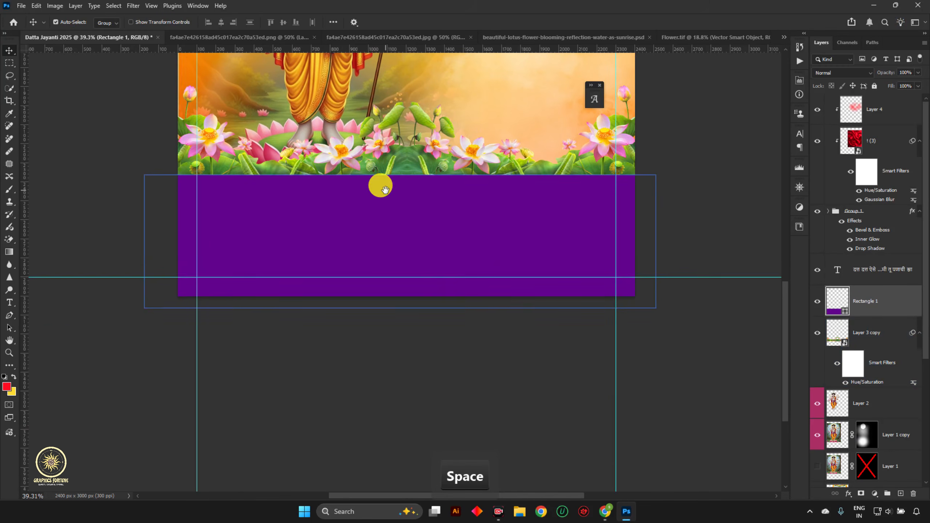
pyautogui.click(848, 493)
pyautogui.click(887, 403)
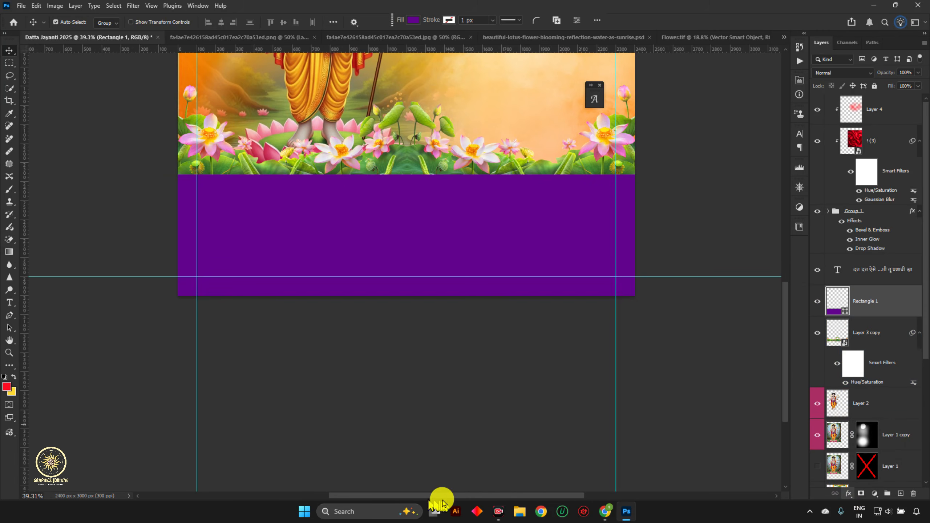
pyautogui.moveTo(472, 498)
pyautogui.mouseDown()
pyautogui.moveTo(494, 498)
pyautogui.moveTo(478, 496)
pyautogui.mouseUp()
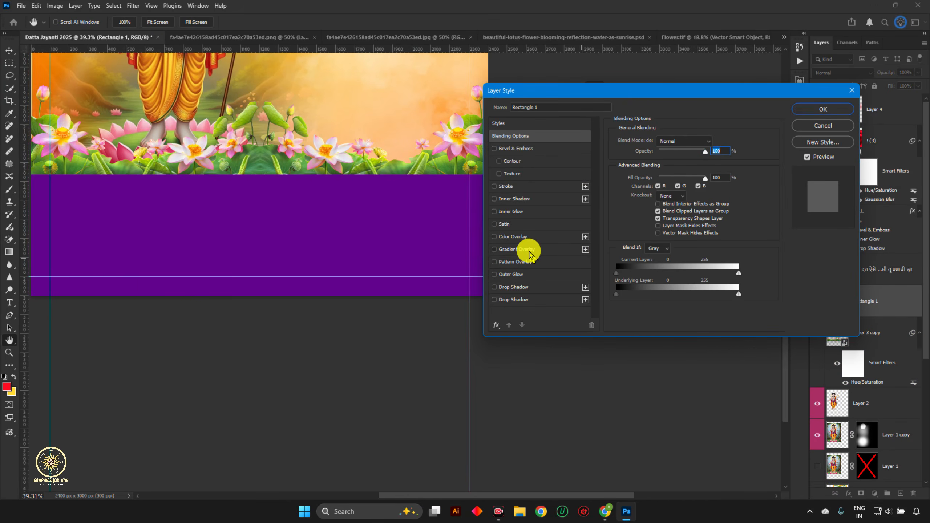
pyautogui.click(529, 253)
pyautogui.scroll(-2, 395, 193)
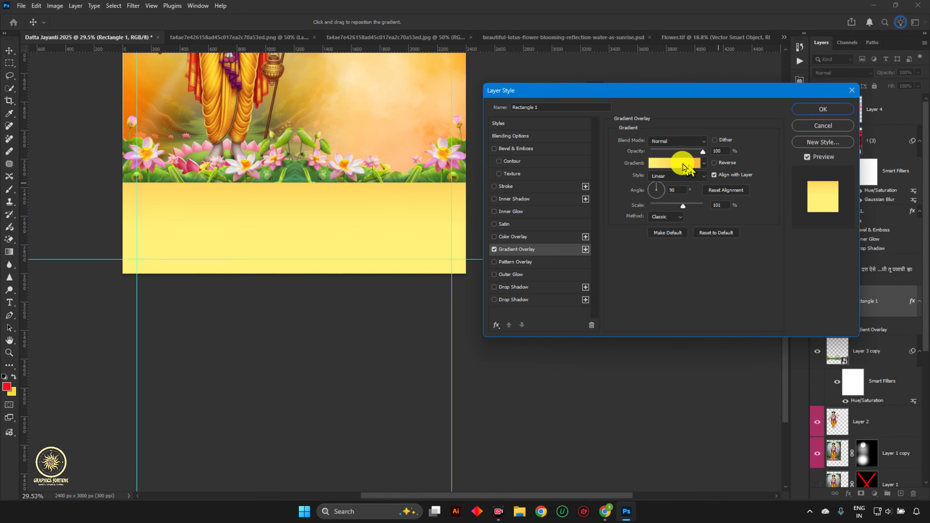
# - Apply the Foreground to Background preset from the Basics set to the rectangle's overlay gradient
pyautogui.click(676, 165)
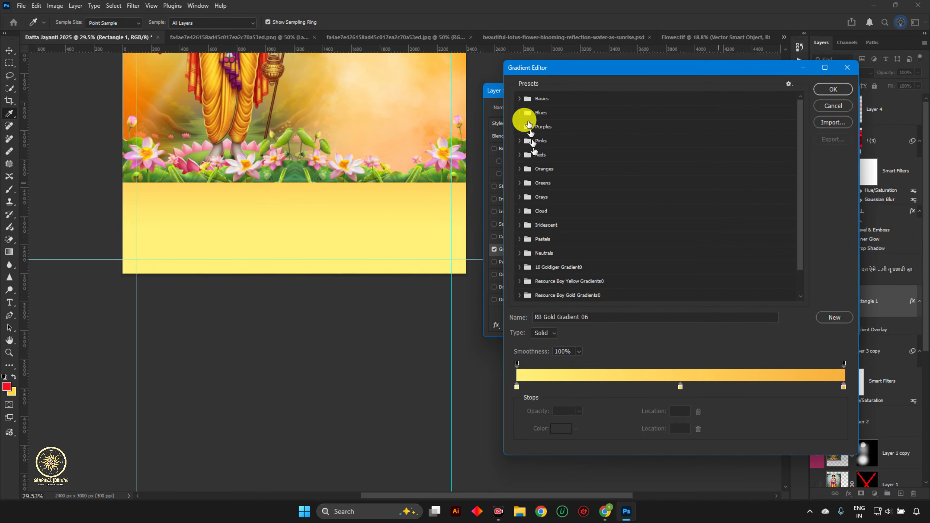
pyautogui.click(520, 99)
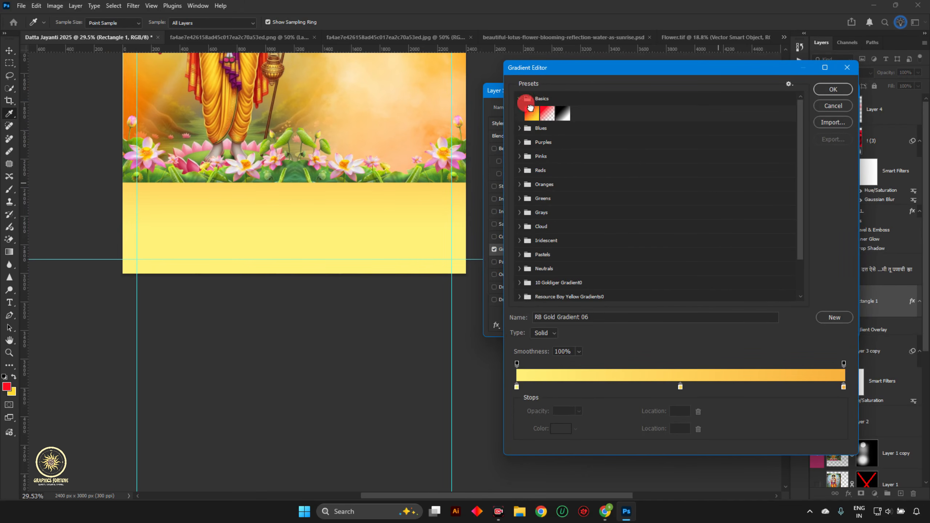
pyautogui.click(529, 108)
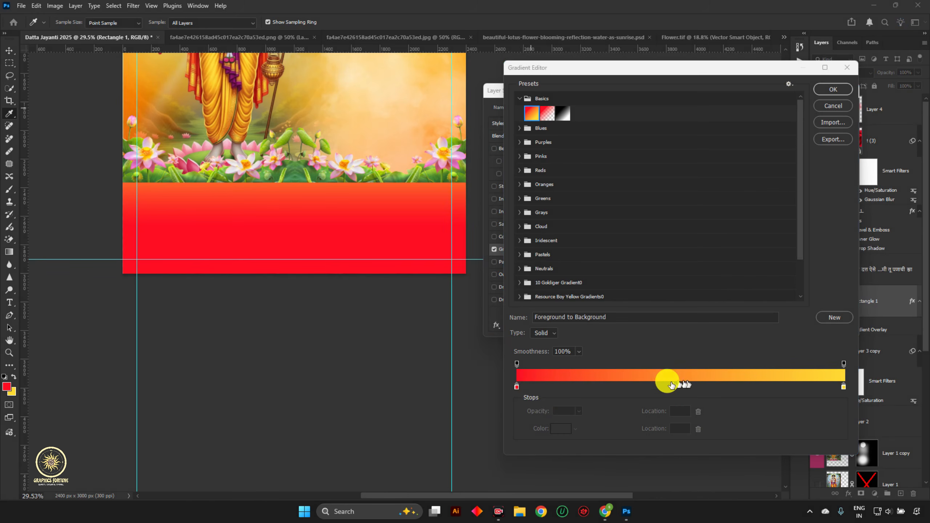
# - Add a third colour stop just past the gradient's midpoint and open the first stop's colour for editing
pyautogui.click(691, 388)
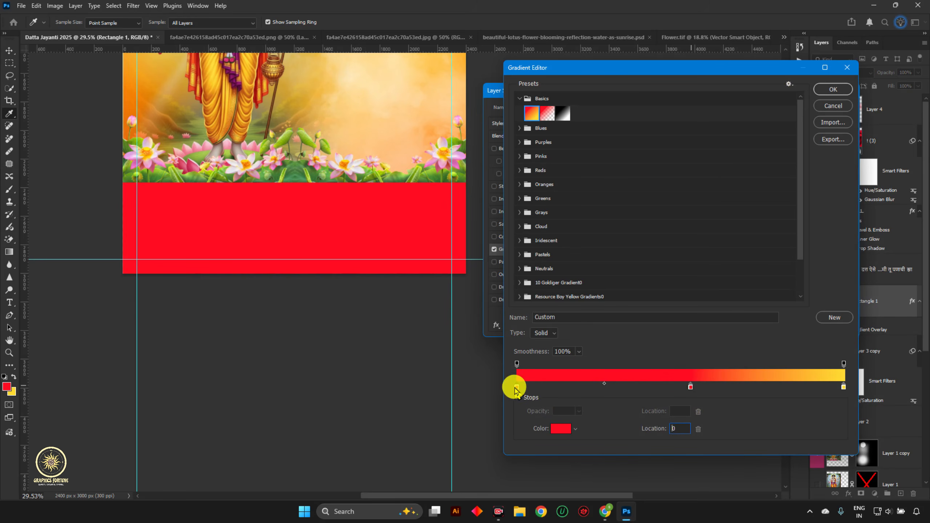
pyautogui.click(564, 429)
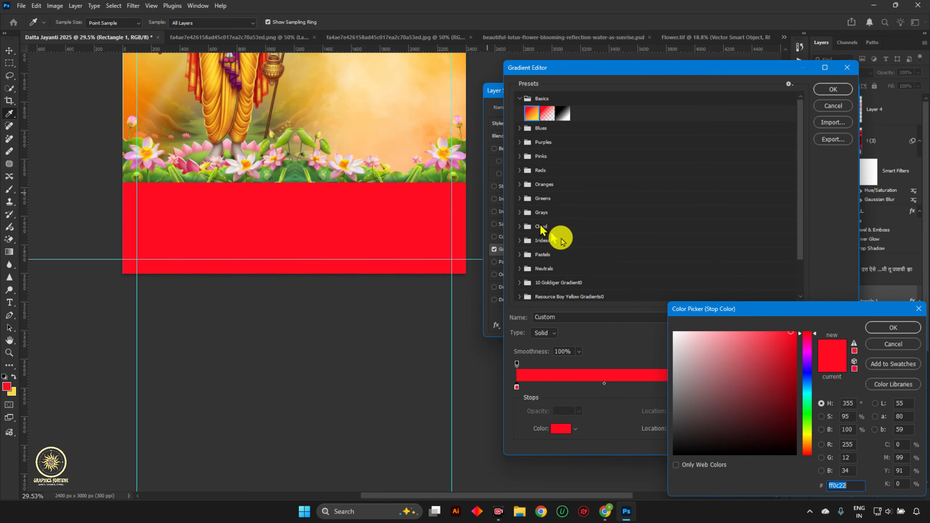
# - Recolour the red band's gradient stops, using dark red 6e000a at the start and 5f0404 at the end
pyautogui.moveTo(787, 412)
pyautogui.mouseDown()
pyautogui.moveTo(800, 395)
pyautogui.moveTo(802, 402)
pyautogui.mouseUp()
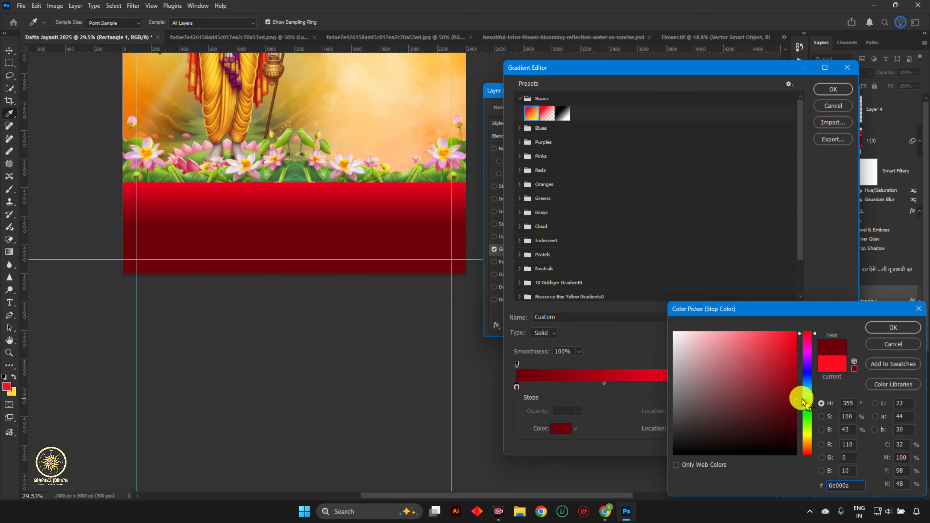
pyautogui.click(896, 329)
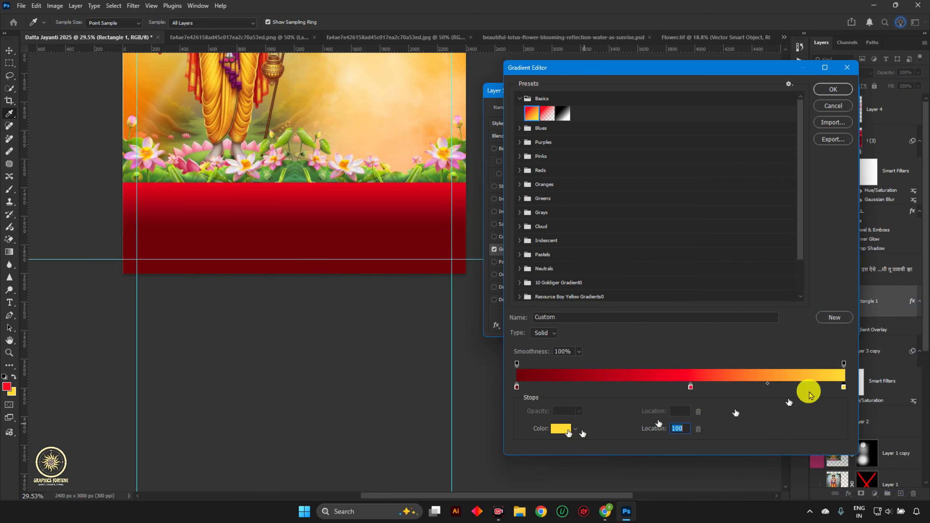
pyautogui.moveTo(815, 368); pyautogui.dragTo(810, 332)
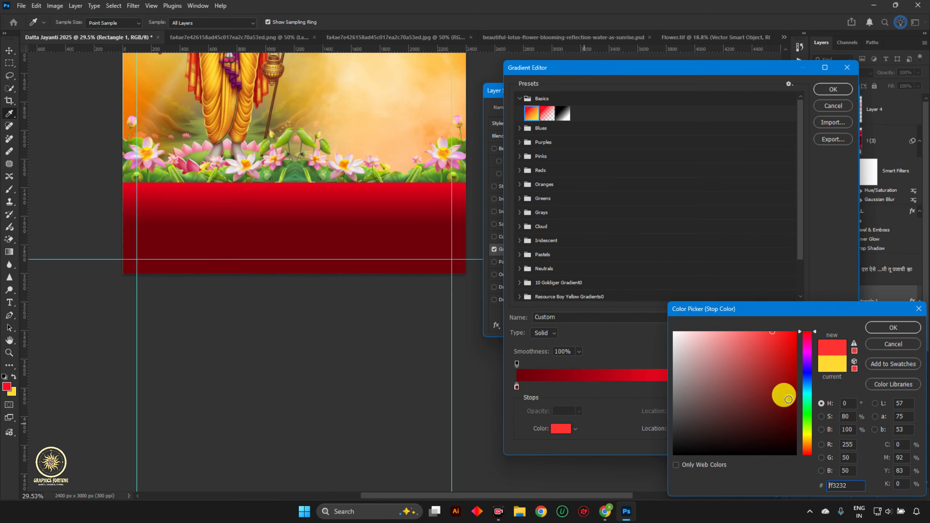
pyautogui.moveTo(789, 399); pyautogui.dragTo(792, 409)
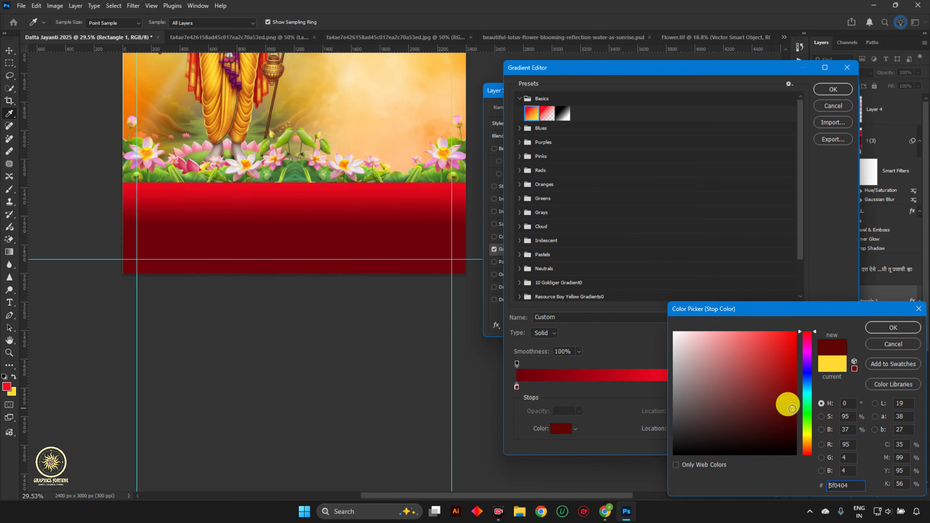
pyautogui.click(882, 333)
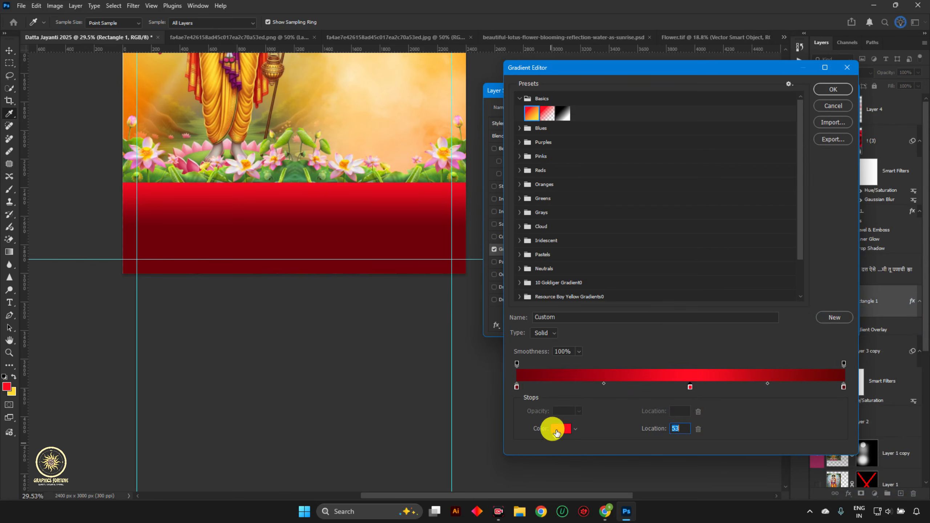
# - Change the middle gradient stop to dark red 890909 and accept the edited gradient
pyautogui.click(559, 429)
pyautogui.click(808, 333)
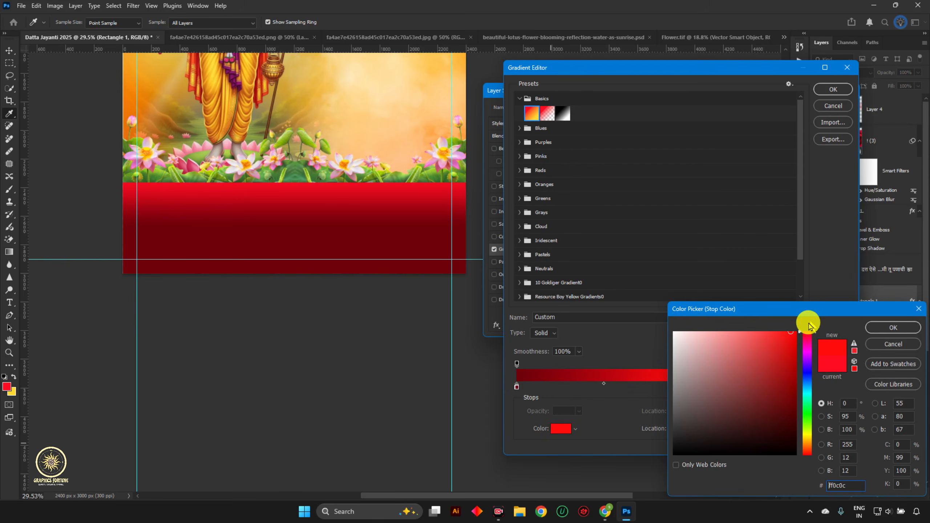
pyautogui.click(787, 404)
pyautogui.click(789, 389)
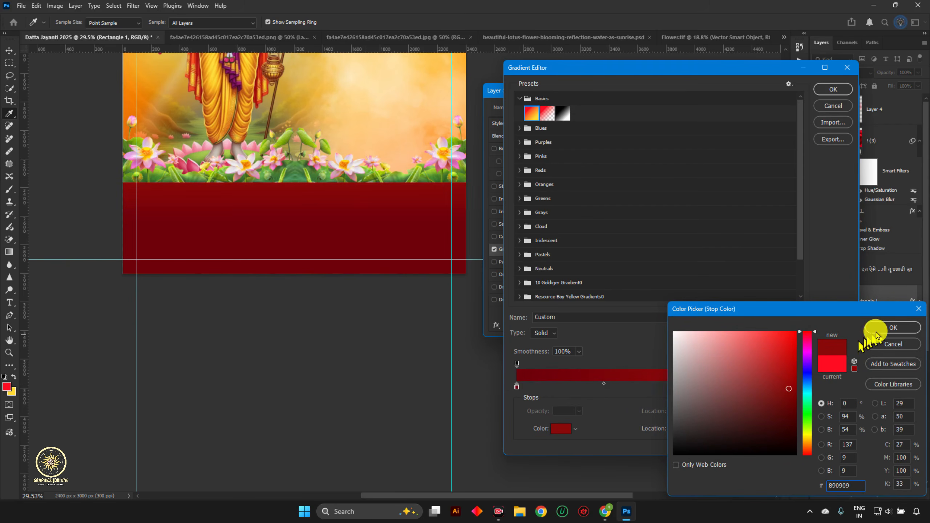
pyautogui.click(879, 330)
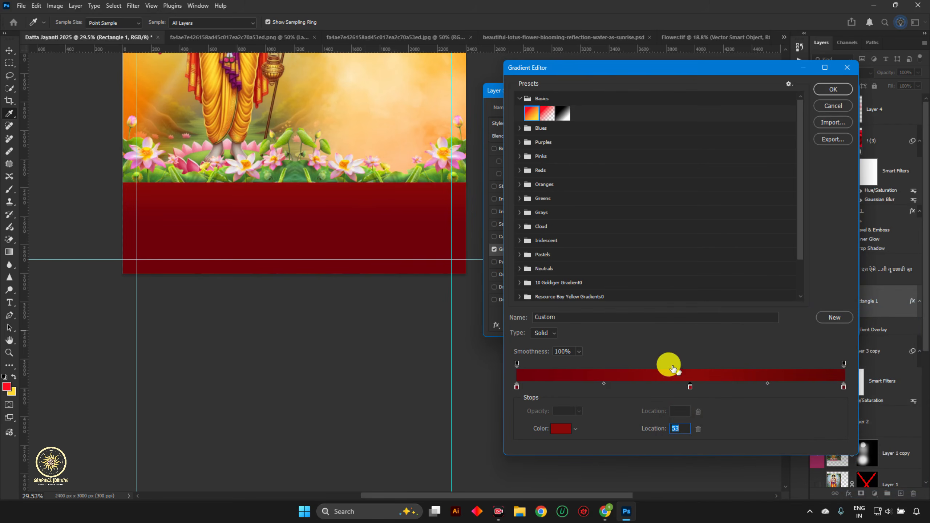
pyautogui.click(836, 91)
# - Set the gradient overlay to a 0° angle and 95% scale, with its brighter area shifted toward the band's left side
pyautogui.moveTo(571, 90); pyautogui.dragTo(619, 83)
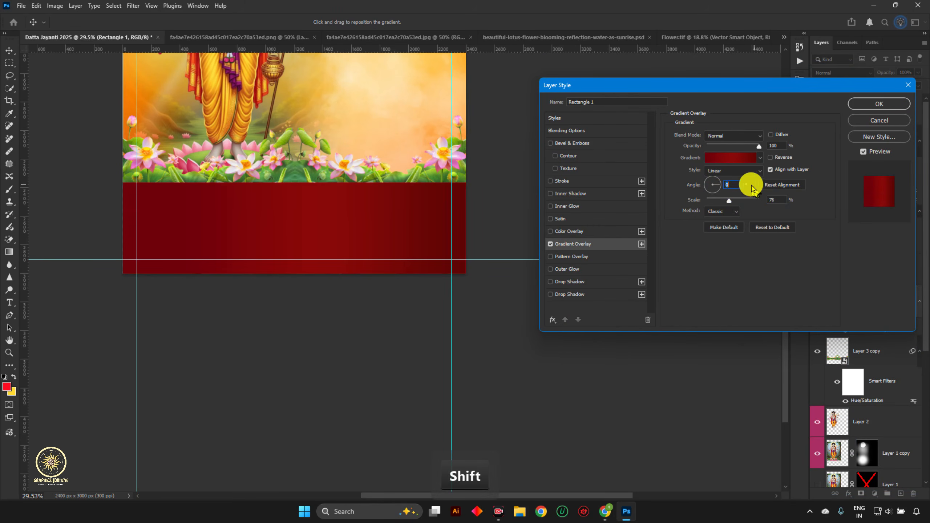
pyautogui.moveTo(315, 241); pyautogui.dragTo(306, 236)
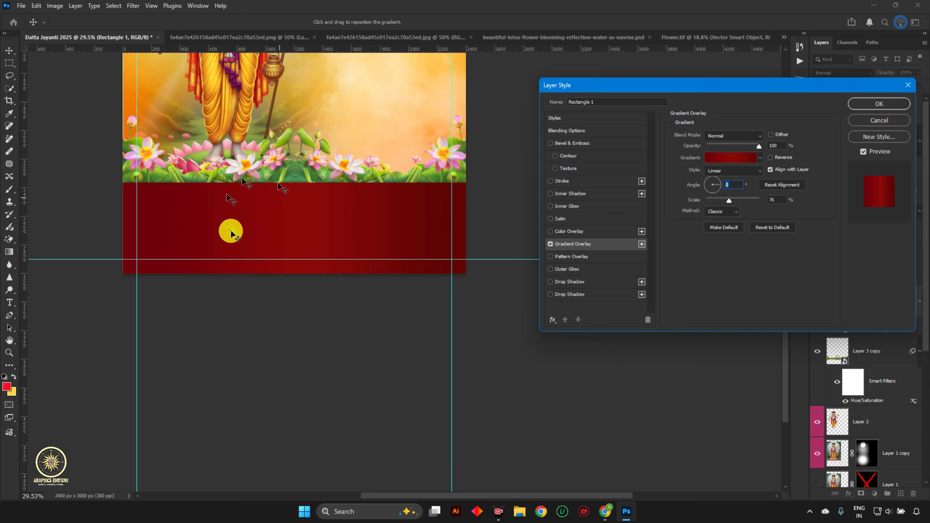
pyautogui.moveTo(304, 216); pyautogui.dragTo(259, 209)
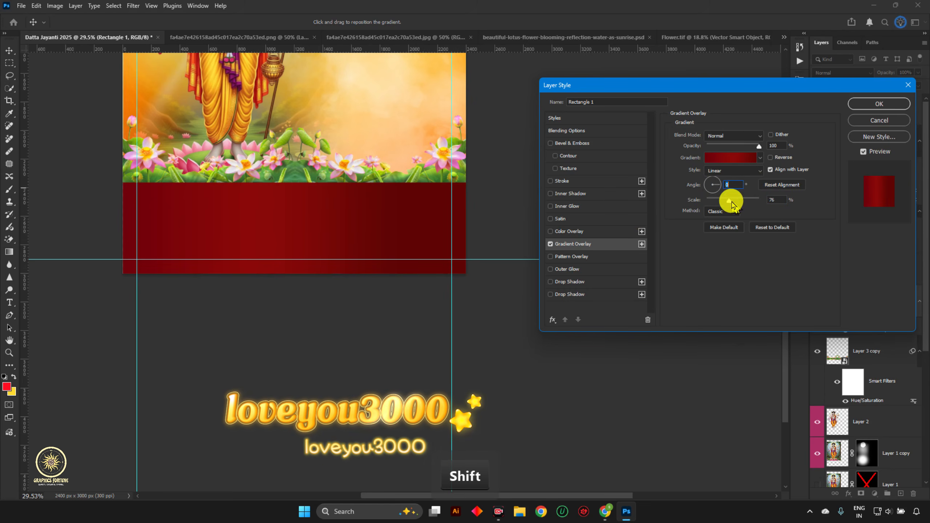
pyautogui.moveTo(730, 201)
pyautogui.mouseDown()
pyautogui.moveTo(733, 208)
pyautogui.moveTo(708, 201)
pyautogui.moveTo(715, 211)
pyautogui.mouseUp()
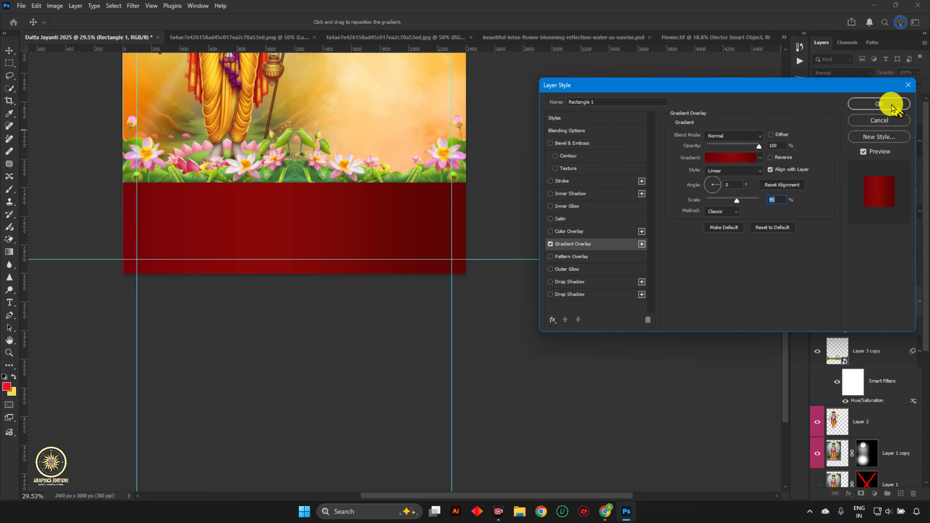
pyautogui.press('Return')
# - Switch to Chrome and open the Pinterest home feed
pyautogui.hotkey('ctrl', '0')
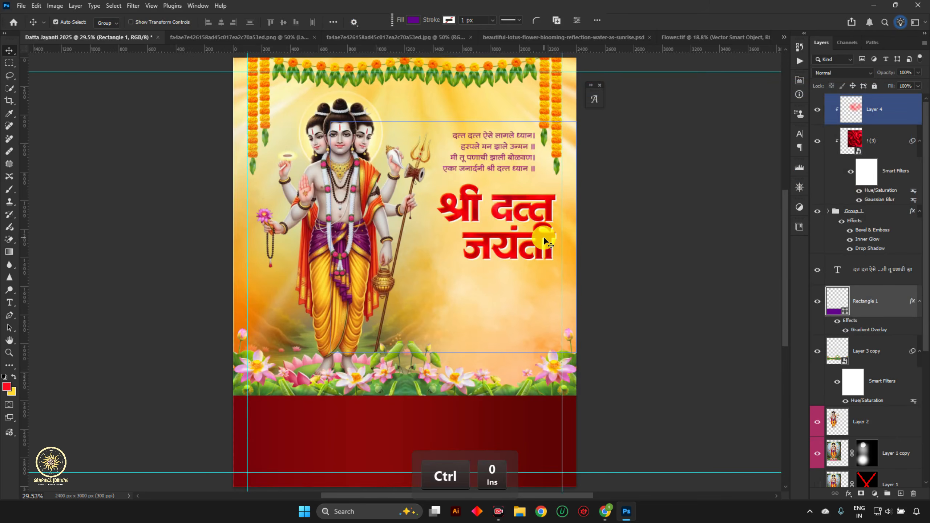
pyautogui.moveTo(461, 253); pyautogui.dragTo(457, 184)
pyautogui.scroll(2, 442, 321)
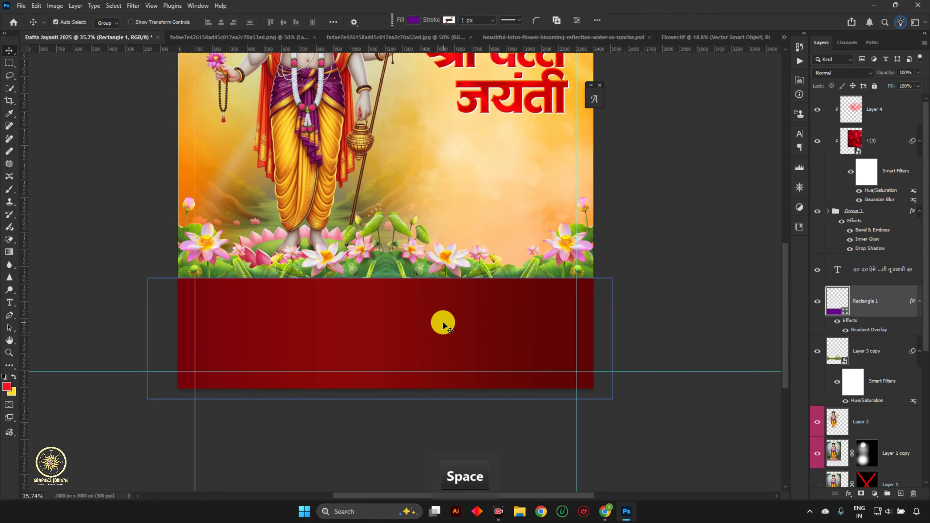
pyautogui.scroll(5, 370, 340)
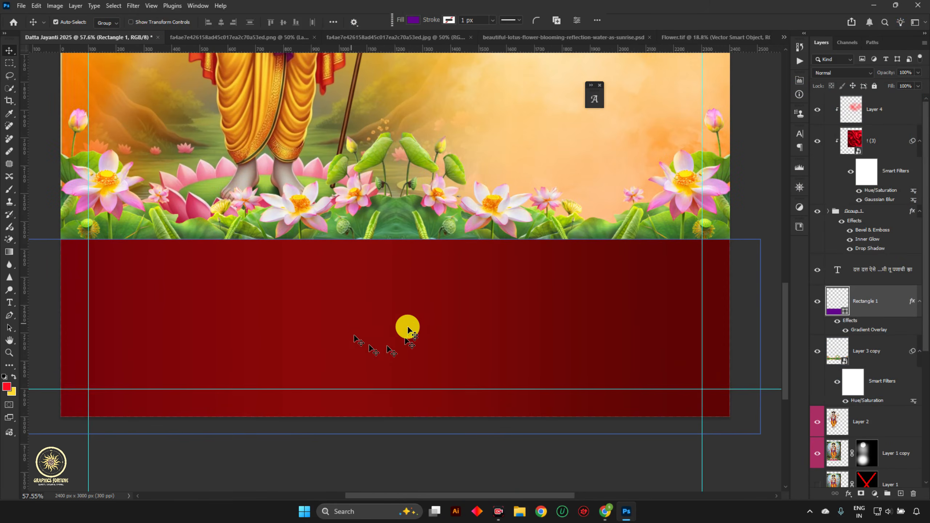
pyautogui.click(606, 512)
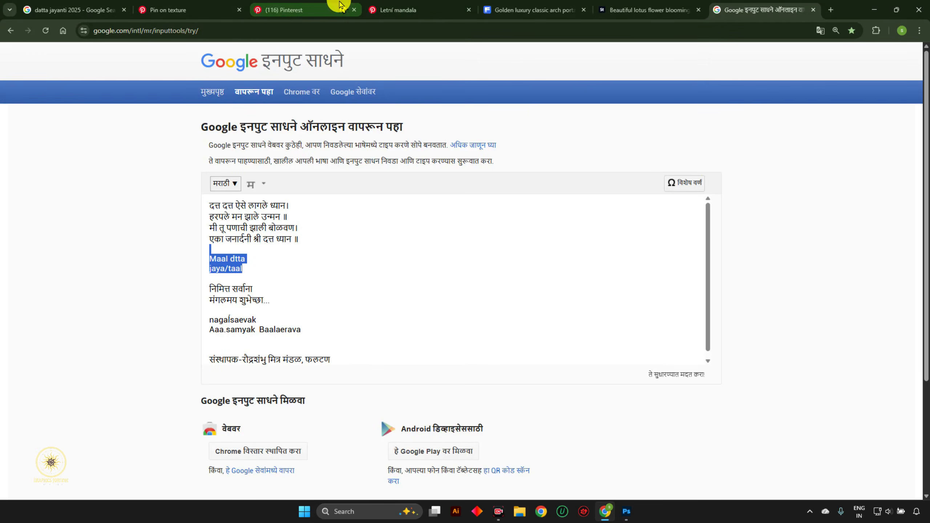
pyautogui.click(395, 10)
pyautogui.click(321, 62)
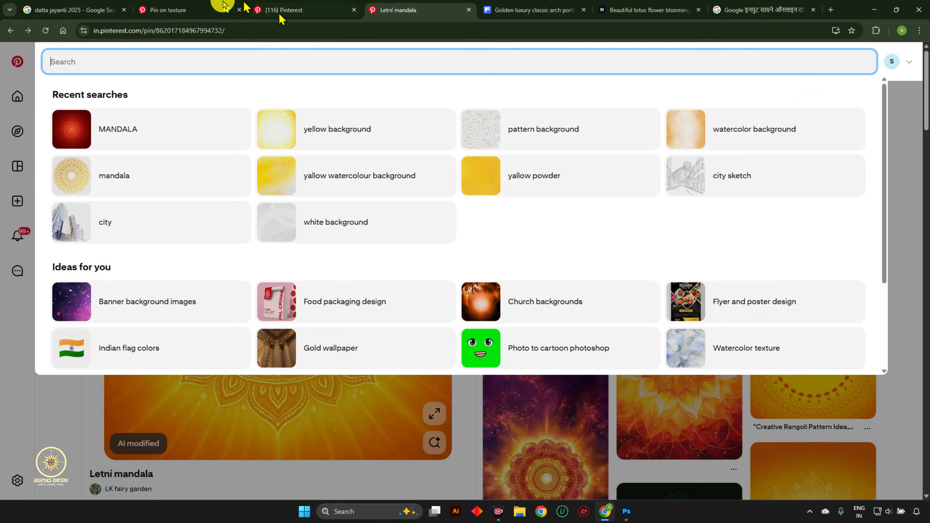
pyautogui.click(158, 8)
pyautogui.click(18, 97)
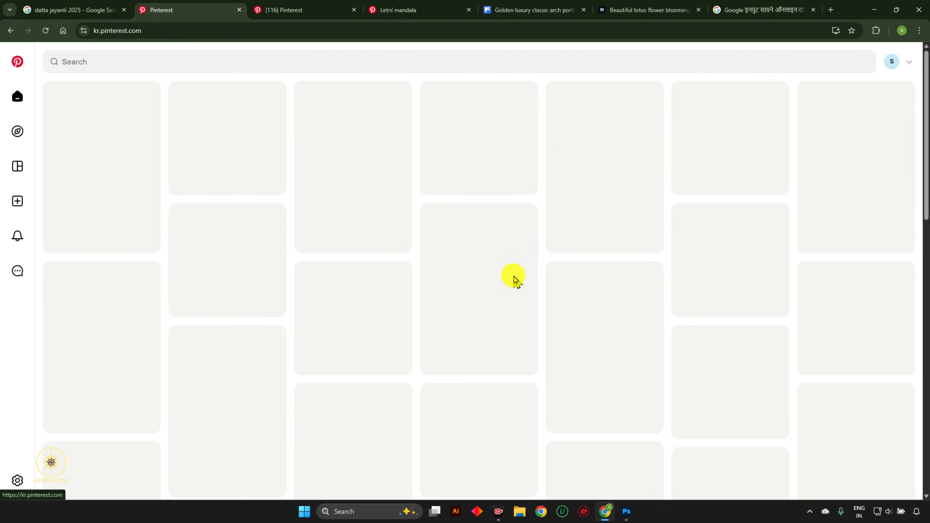
# - Browse Pinterest patterns starting from the grey zigzag pin and open the white embossed diamond texture pin
pyautogui.scroll(-10, 792, 243)
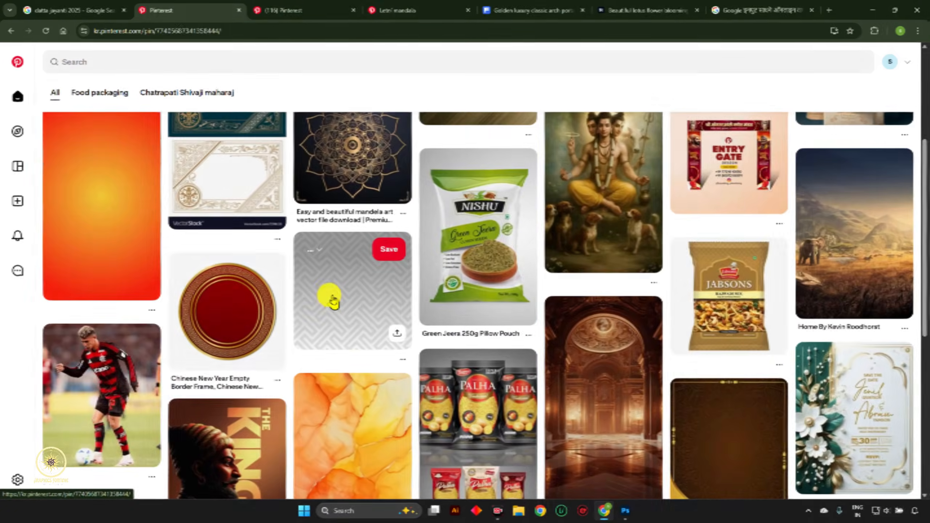
pyautogui.click(333, 300)
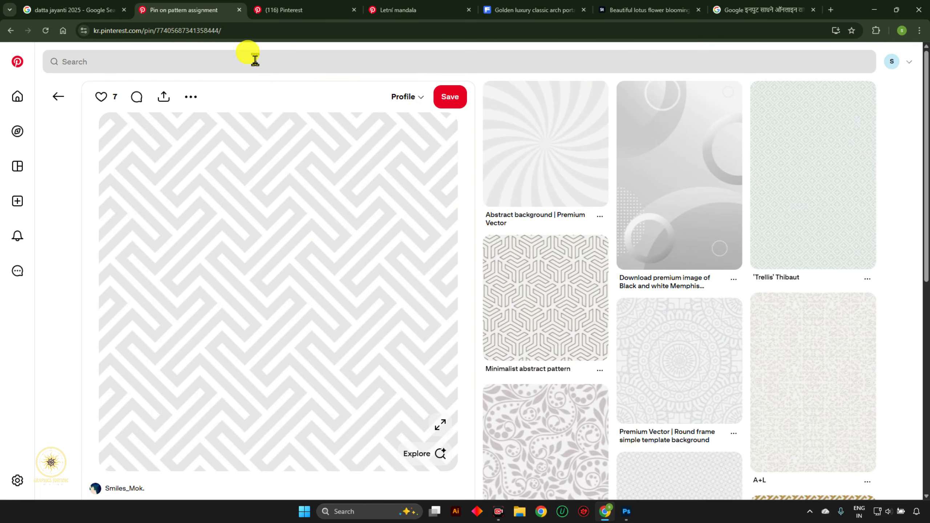
pyautogui.scroll(-15, 820, 274)
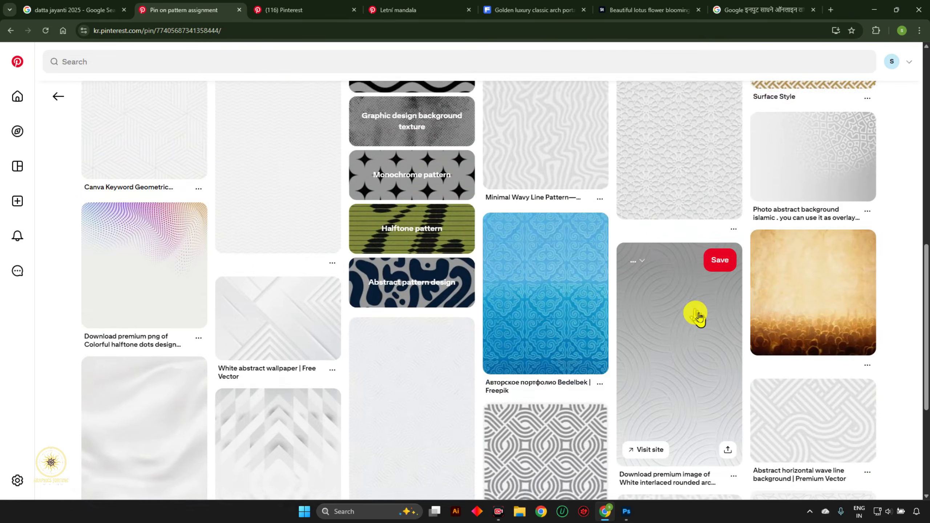
pyautogui.scroll(-10, 698, 316)
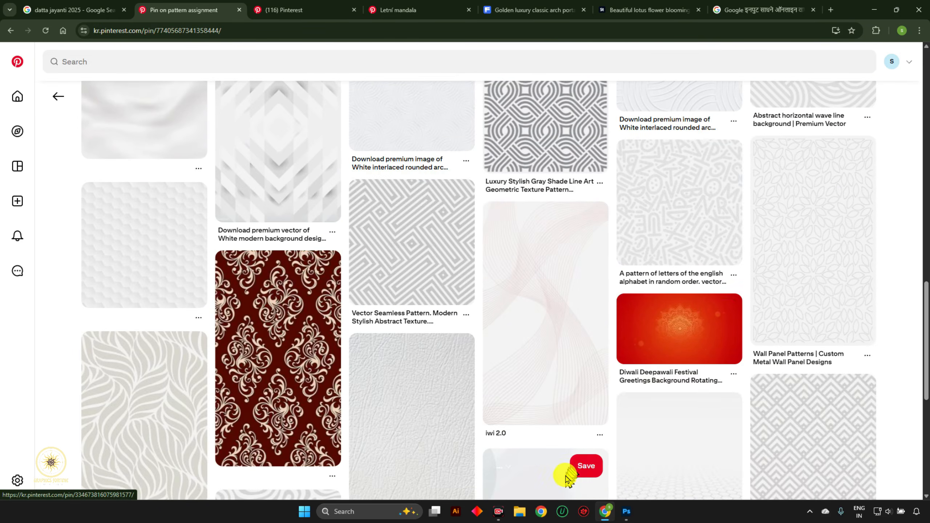
pyautogui.scroll(-20, 565, 476)
pyautogui.scroll(8, 374, 301)
pyautogui.click(407, 314)
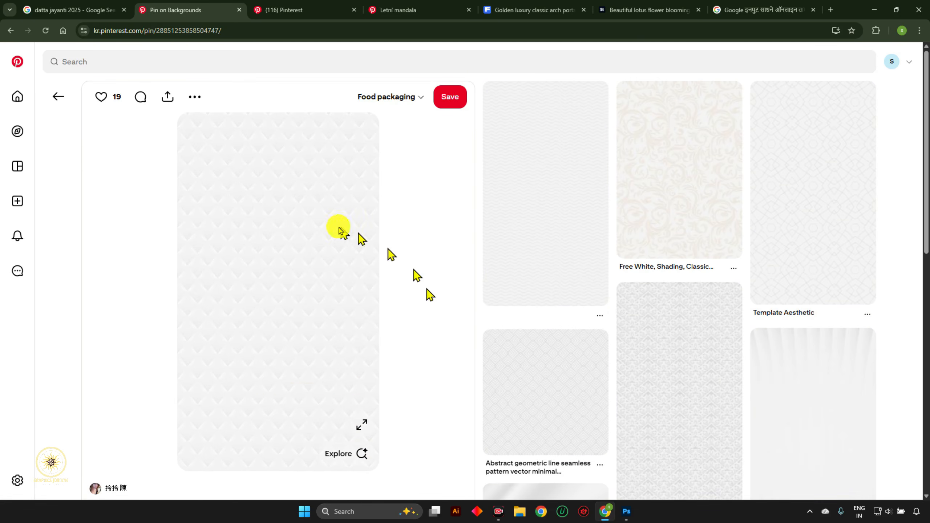
# - Enlarge the white diamond texture to full view and copy the image
pyautogui.scroll(-15, 365, 301)
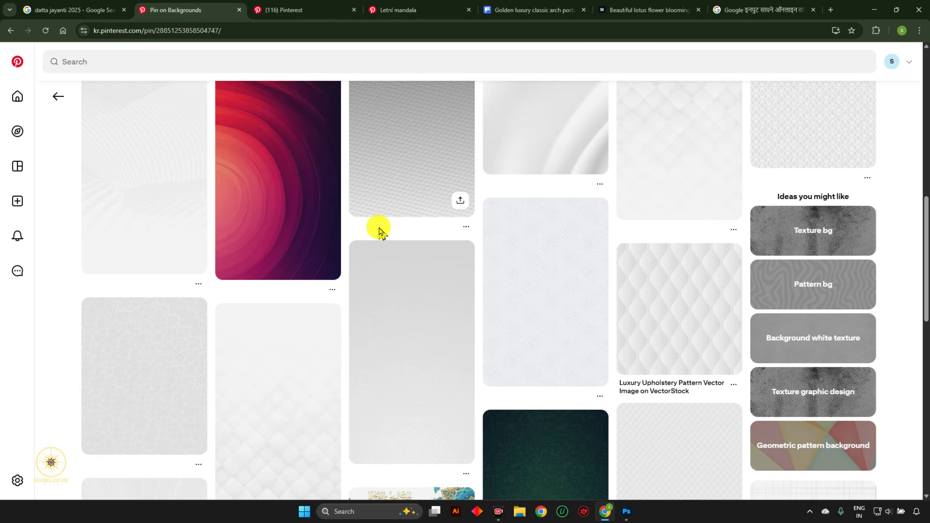
pyautogui.scroll(15, 379, 229)
pyautogui.click(351, 425)
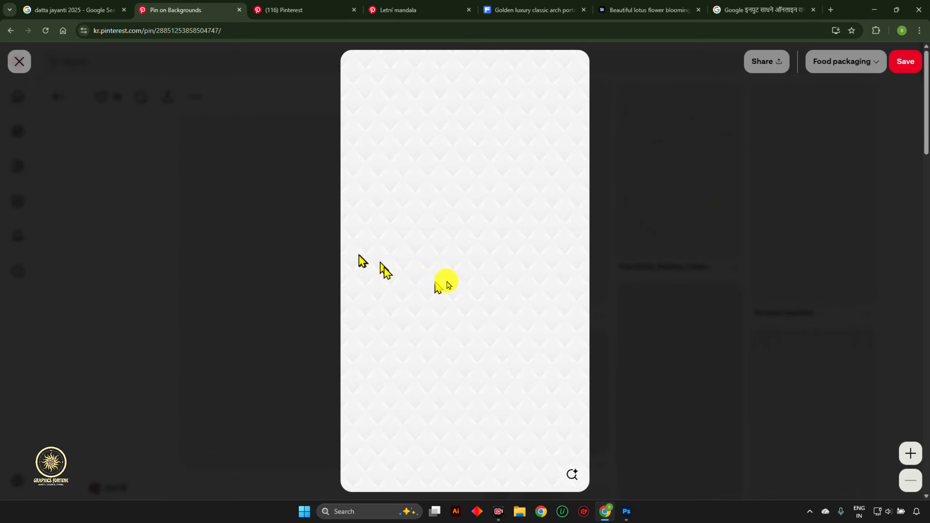
pyautogui.rightClick(474, 223)
pyautogui.click(536, 260)
# - Switch back to Photoshop, convert the Rectangle 1 layer to a smart object and paste the copied texture above it
pyautogui.click(626, 512)
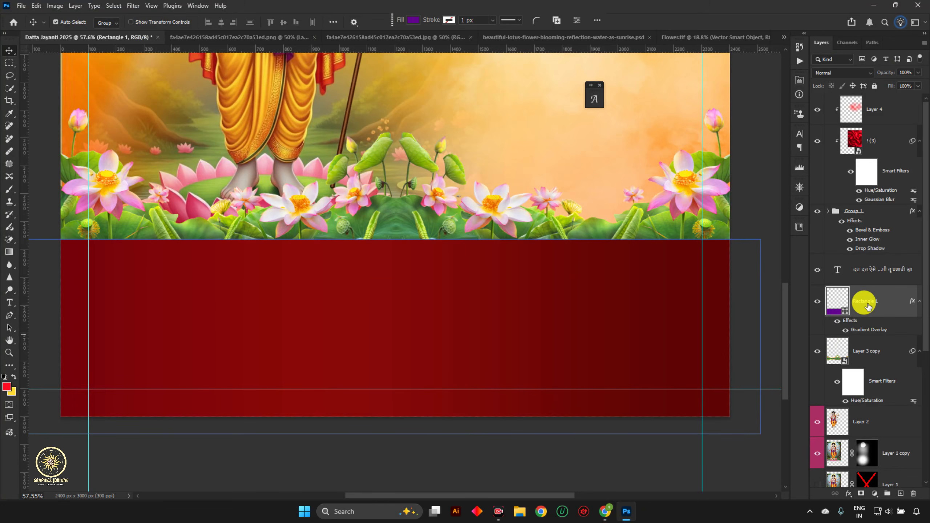
pyautogui.press('l')
pyautogui.press('o')
pyautogui.press('s')
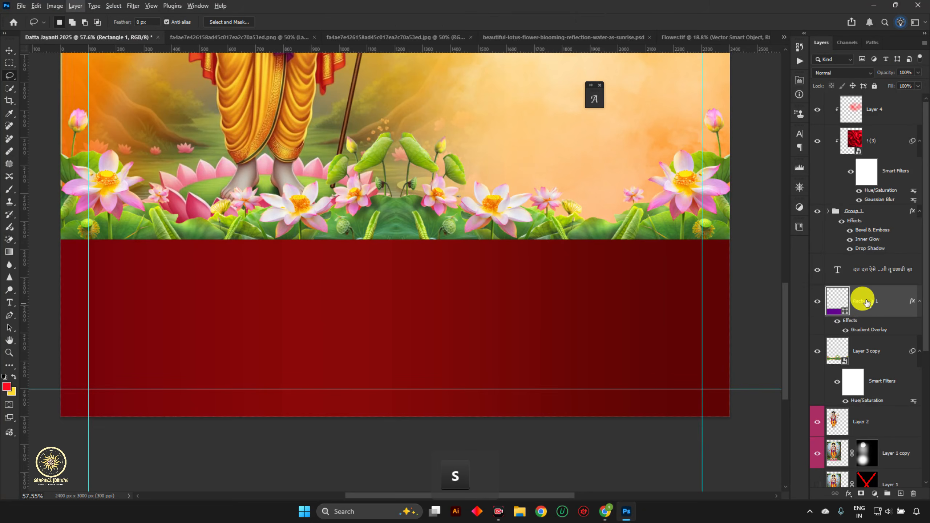
pyautogui.scroll(-2, 586, 299)
pyautogui.hotkey('ctrl', 'v')
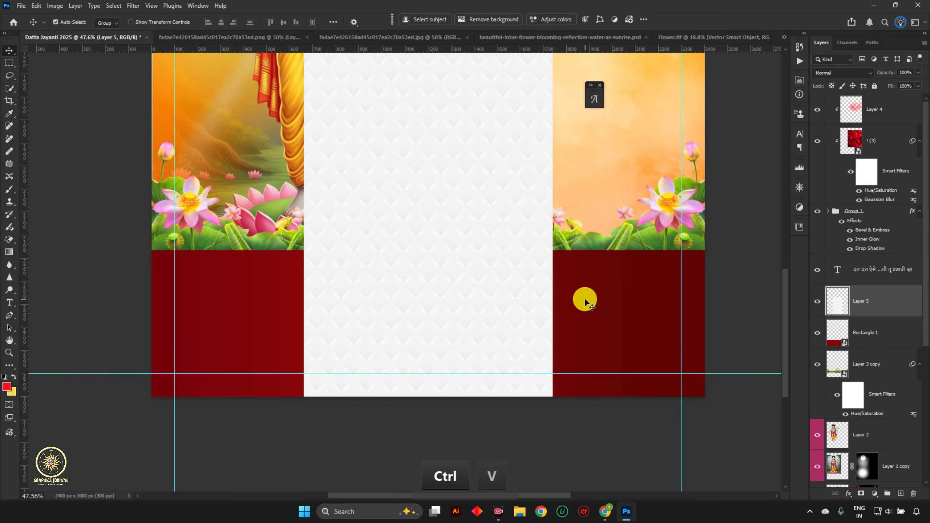
# - Rotate the pasted texture 90° and place it over the left part of the red band
pyautogui.hotkey('ctrl', 't')
pyautogui.moveTo(561, 128); pyautogui.dragTo(486, 340)
pyautogui.moveTo(479, 273); pyautogui.dragTo(415, 378)
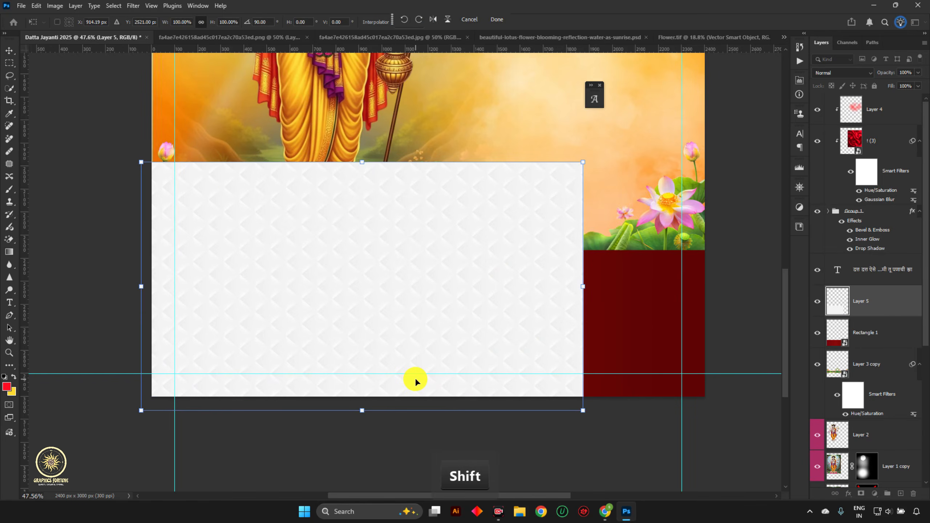
pyautogui.press('Return')
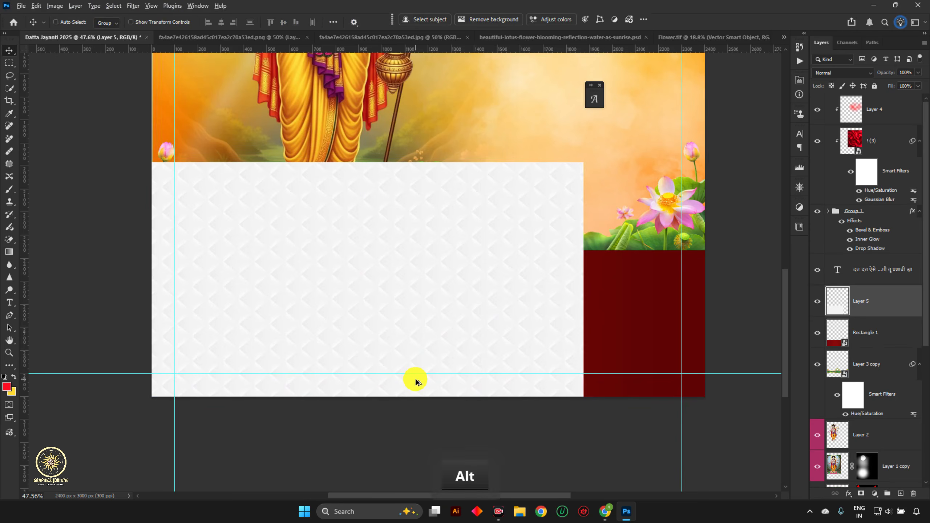
# - Clip the texture to Rectangle 1 and scale it down to about 65.67%, covering the left half of the band
pyautogui.hotkey('ctrl', 'alt', 'g')
pyautogui.hotkey('ctrl', 't')
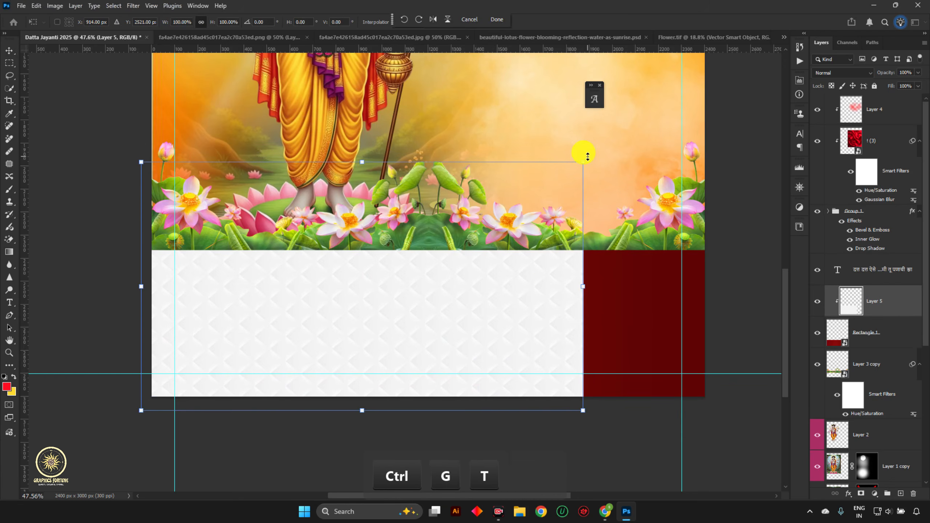
pyautogui.moveTo(584, 163); pyautogui.dragTo(436, 248)
pyautogui.moveTo(405, 298)
pyautogui.mouseDown()
pyautogui.moveTo(413, 301)
pyautogui.moveTo(406, 297)
pyautogui.mouseUp()
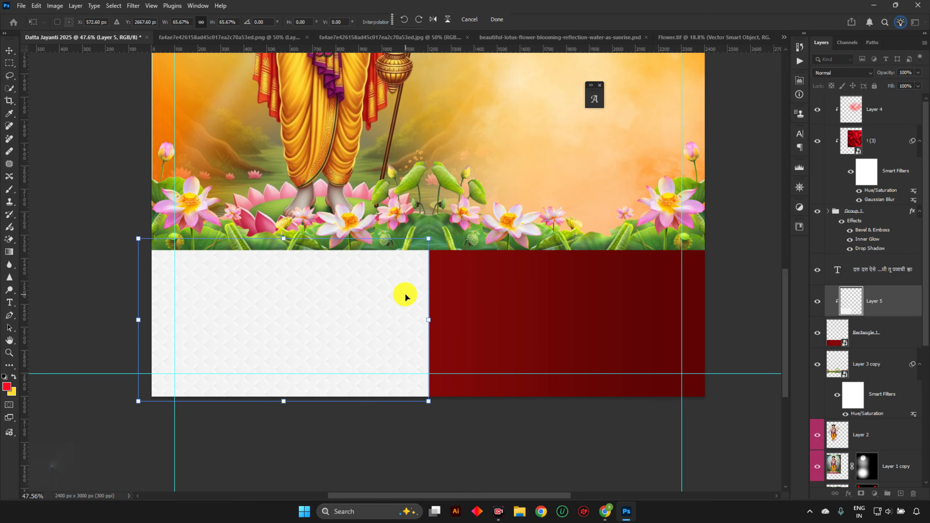
pyautogui.press('Return')
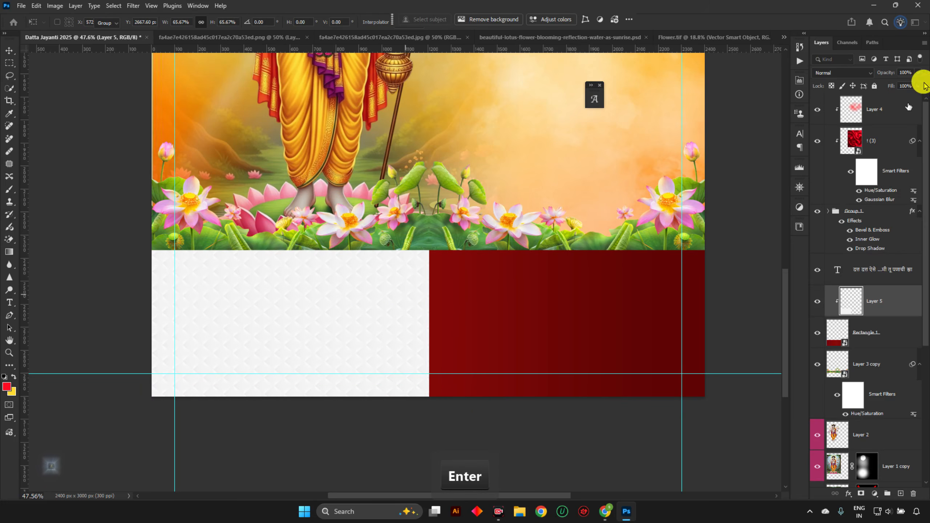
# - Set the texture layer's blend mode to Multiply
pyautogui.click(837, 73)
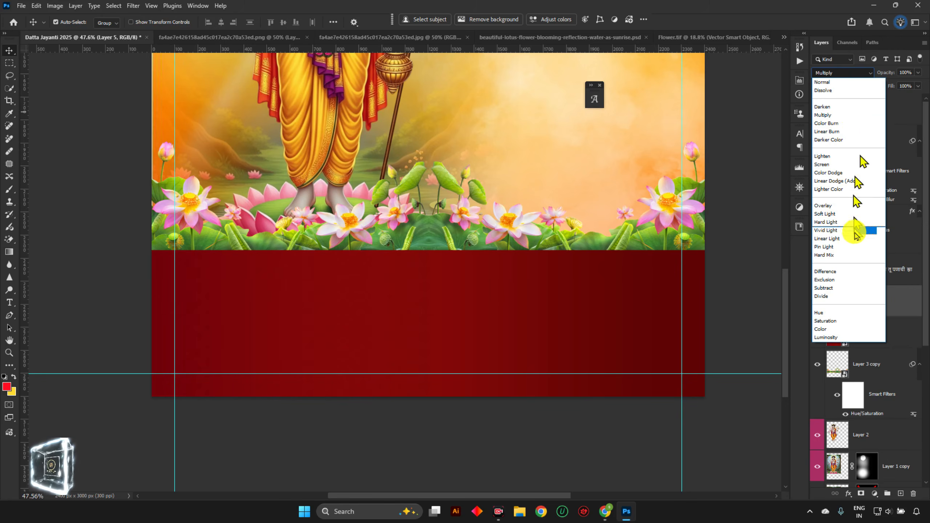
pyautogui.click(859, 115)
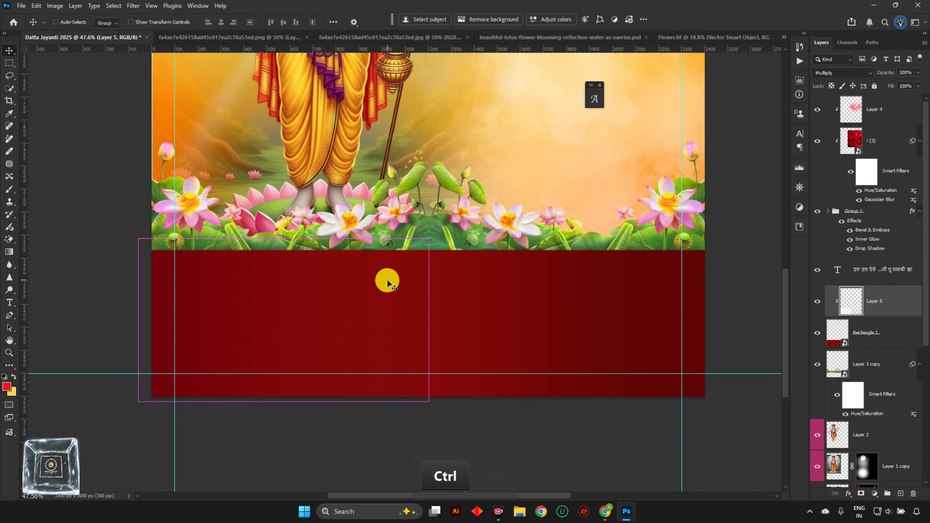
# - Darken the Layer 5 texture with a Curves adjustment, bending the RGB curve at input 145 to output 89
pyautogui.hotkey('ctrl', 'm')
pyautogui.moveTo(347, 76); pyautogui.dragTo(516, 96)
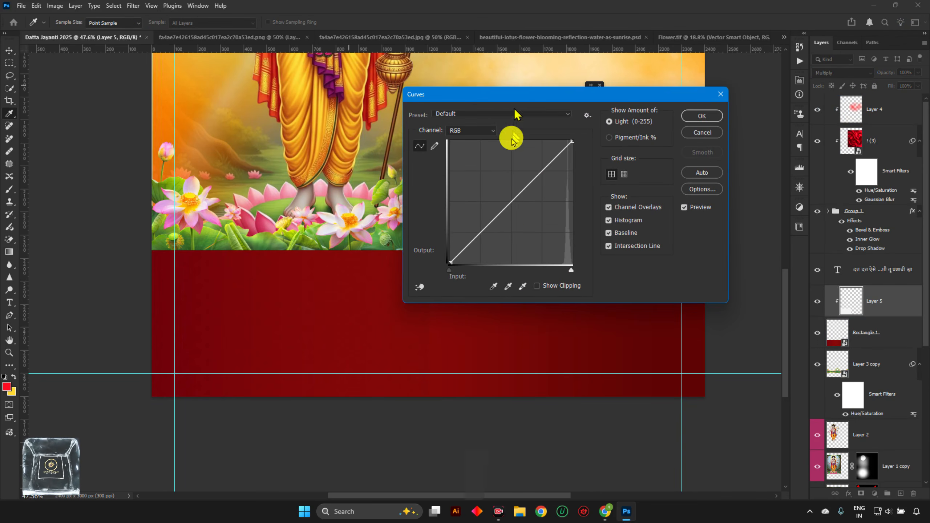
pyautogui.moveTo(510, 228); pyautogui.dragTo(509, 215)
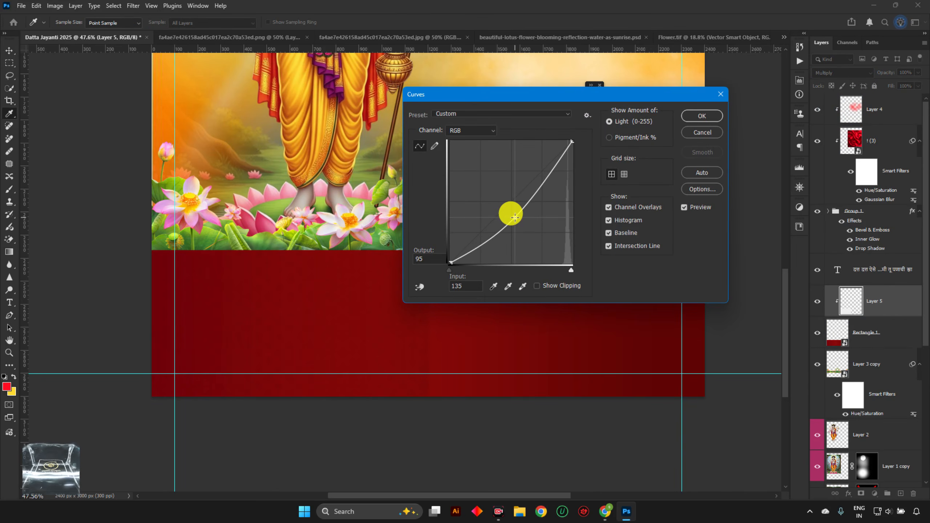
pyautogui.moveTo(513, 217); pyautogui.dragTo(519, 220)
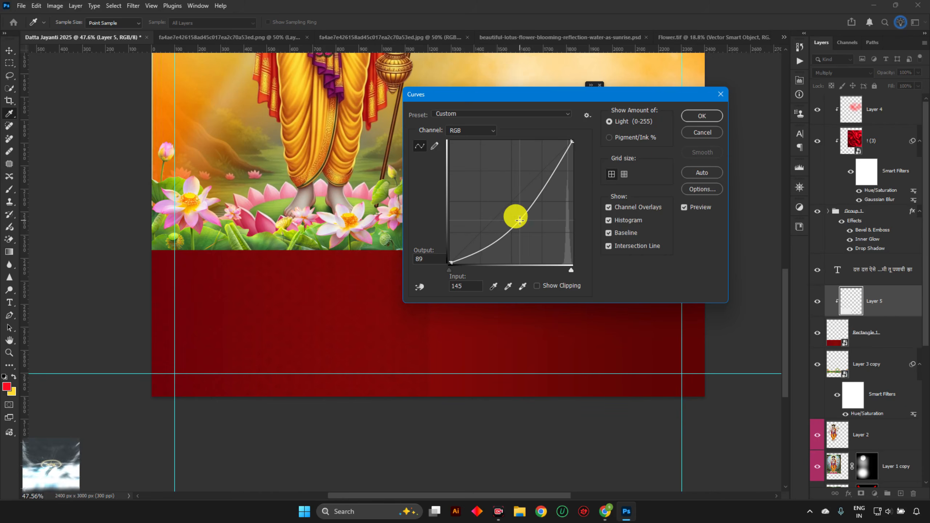
pyautogui.click(709, 118)
pyautogui.scroll(7, 378, 354)
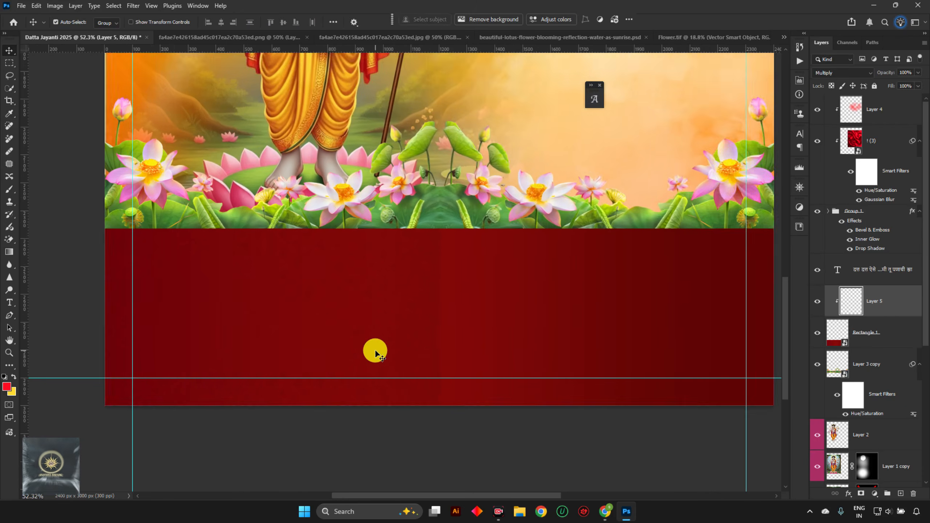
# - Duplicate the texture layer, flip the copy horizontally and place it over the right half of the red band
pyautogui.scroll(-4, 437, 214)
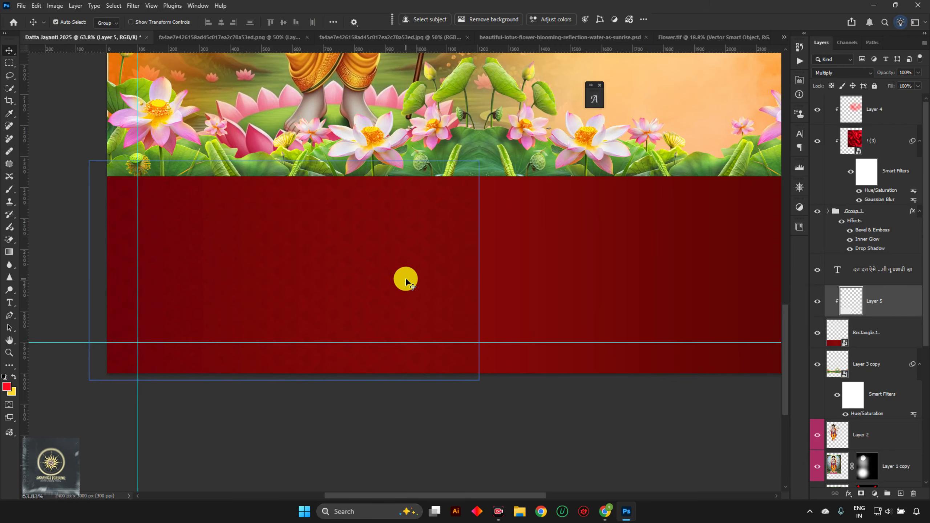
pyautogui.scroll(-2, 392, 277)
pyautogui.moveTo(348, 263); pyautogui.dragTo(577, 276)
pyautogui.hotkey('ctrl', 't')
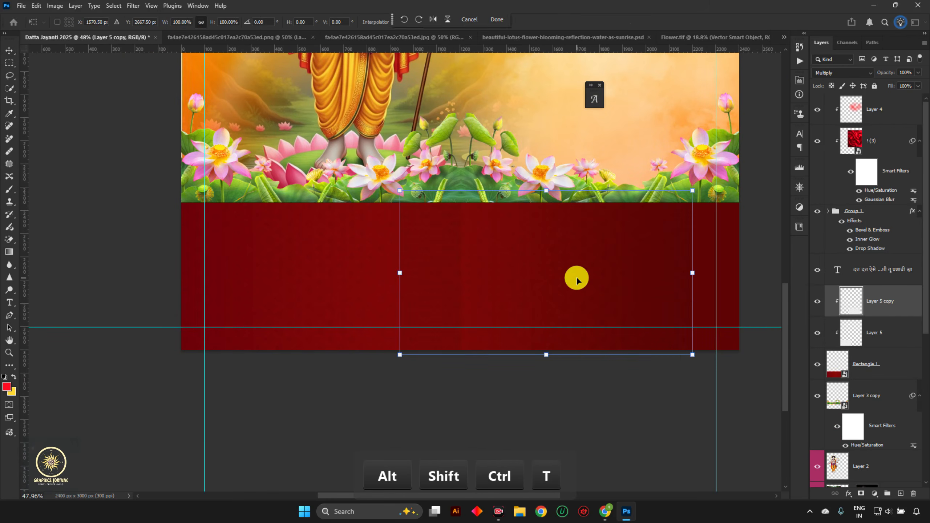
pyautogui.rightClick(577, 278)
pyautogui.click(627, 471)
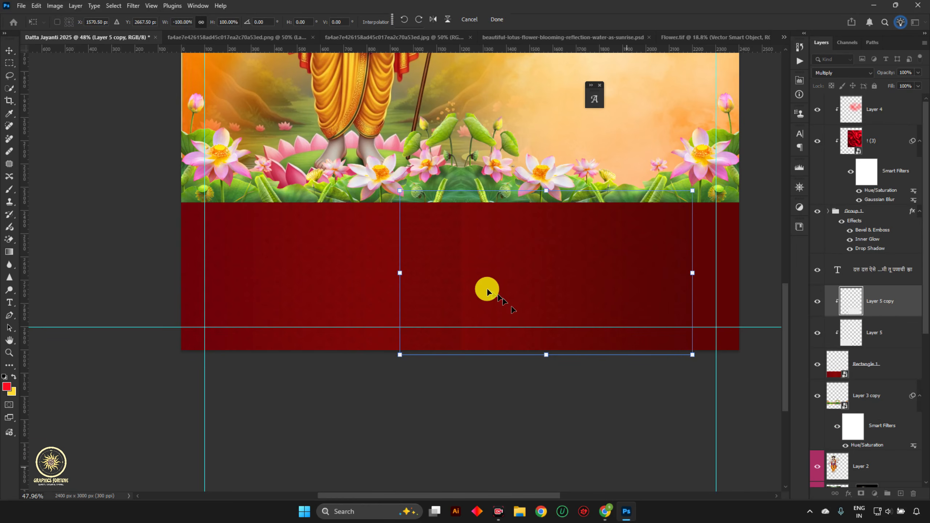
pyautogui.moveTo(495, 288); pyautogui.dragTo(548, 291)
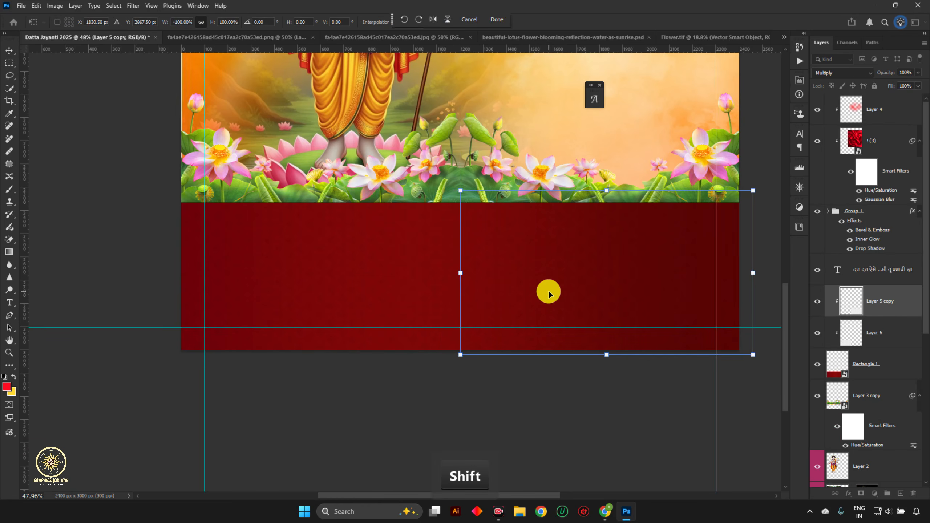
pyautogui.press('Return')
# - Fine-tune the seam between the two textures at the band's centre, deselect the layers and fit the poster in view
pyautogui.scroll(5, 490, 297)
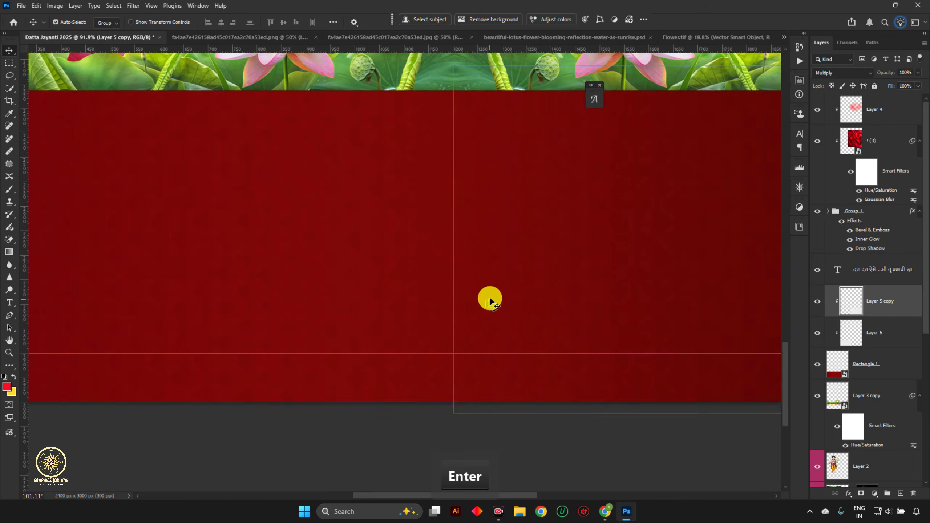
pyautogui.moveTo(513, 297); pyautogui.dragTo(509, 304)
pyautogui.scroll(-5, 508, 305)
pyautogui.click(388, 389)
pyautogui.scroll(-3, 394, 391)
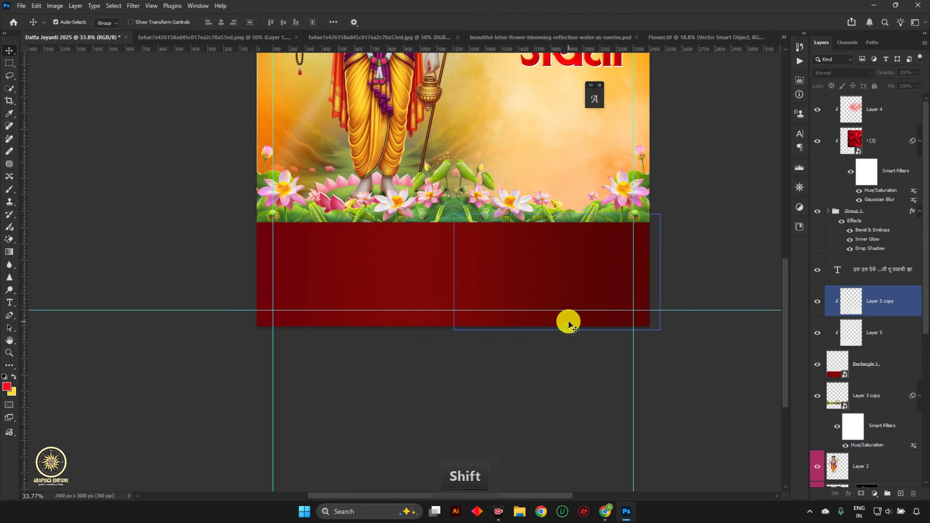
pyautogui.keyDown('shift'); pyautogui.click(568, 324); pyautogui.keyUp('shift')
pyautogui.hotkey('ctrl', '0')
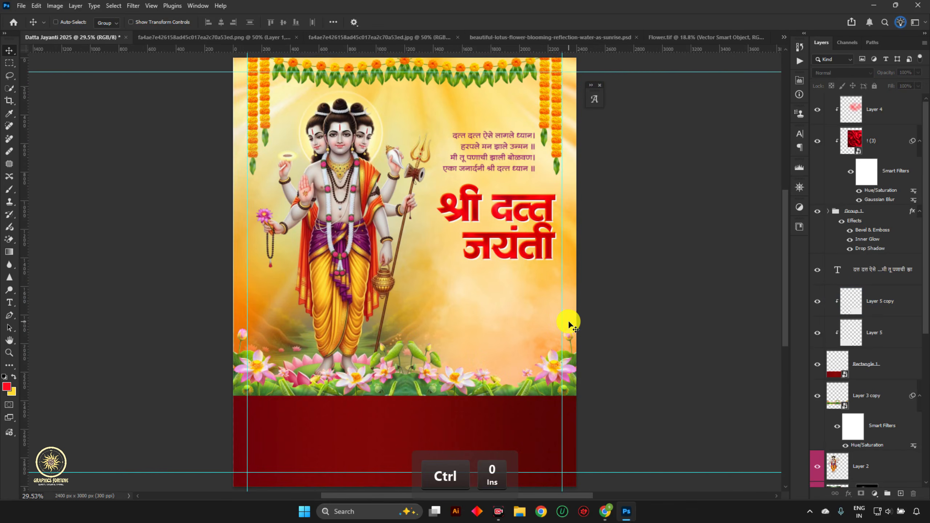
# - Open the golden arch image from the Datta jayanti folder and copy a rectangular selection of its top cornice
pyautogui.hotkey('ctrl', 'o')
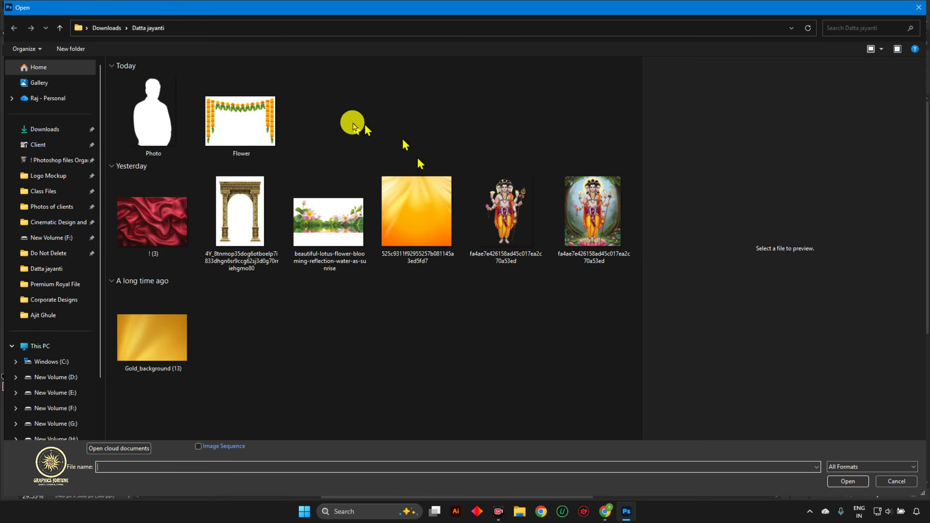
pyautogui.doubleClick(237, 220)
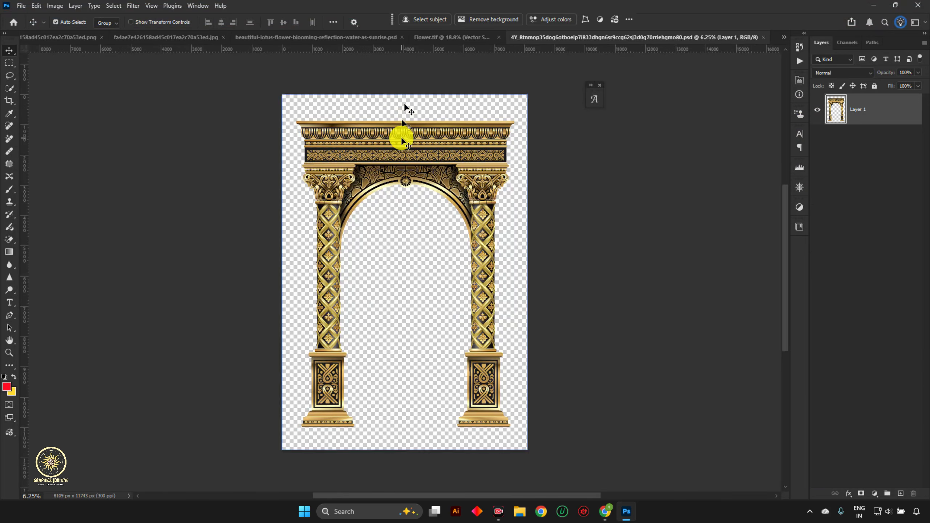
pyautogui.scroll(6, 430, 116)
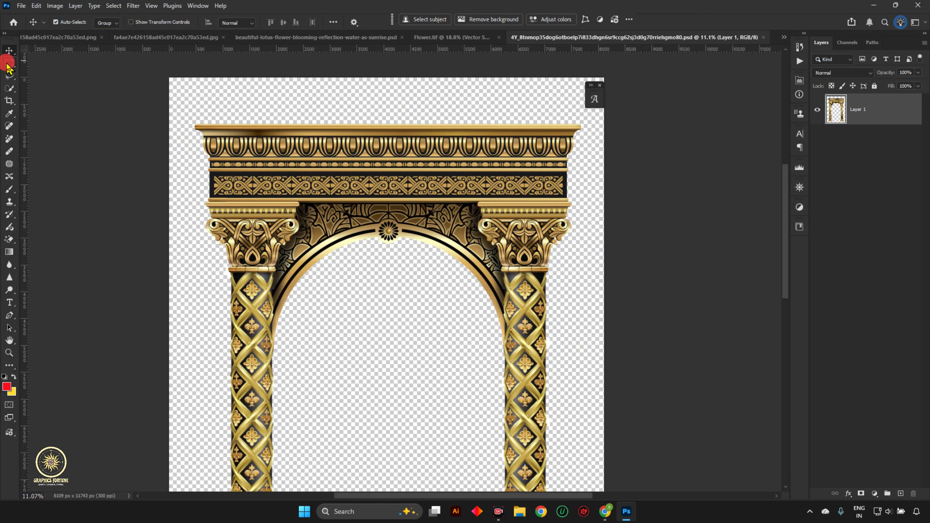
pyautogui.click(8, 64)
pyautogui.moveTo(128, 76); pyautogui.dragTo(656, 171)
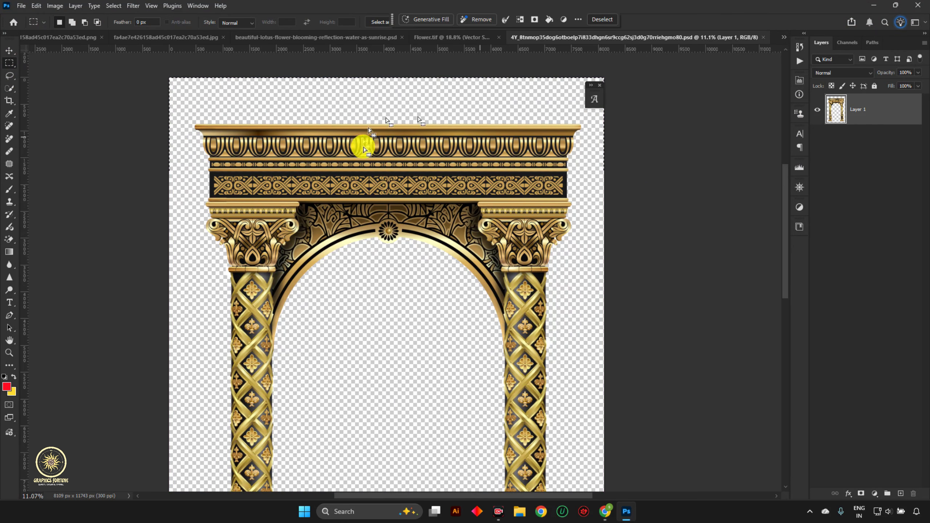
pyautogui.hotkey('ctrl', 'c')
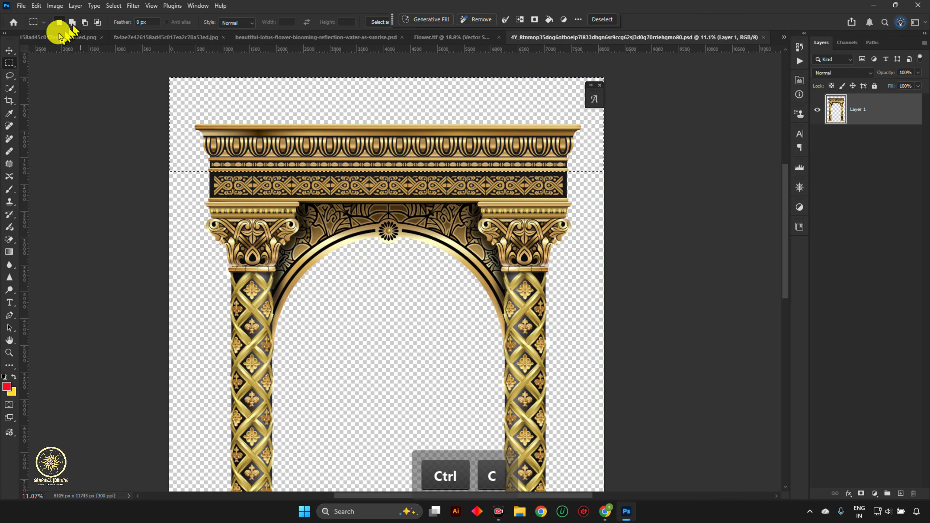
# - Close the deity PNG and JPG, lotus and Flower.tif source documents, keeping the poster and arch files open
pyautogui.click(47, 36)
pyautogui.hotkey('ctrl', 'w')
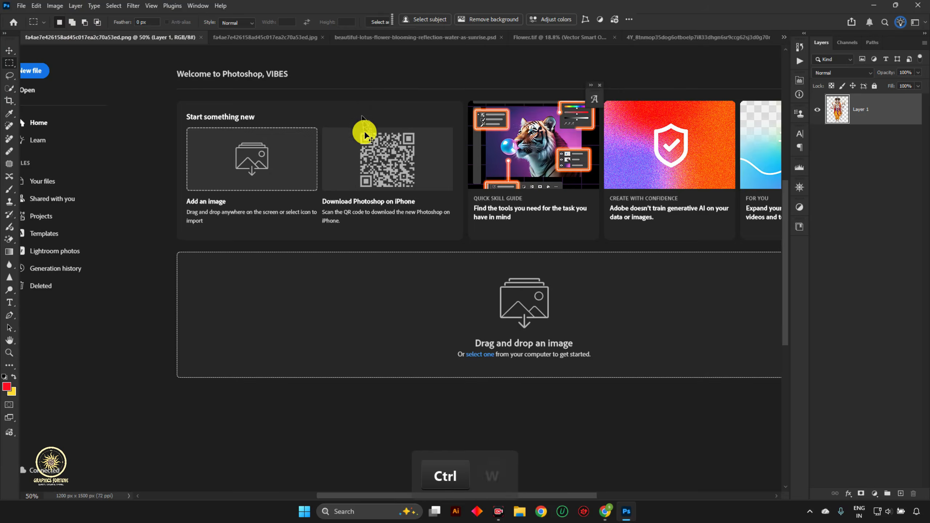
pyautogui.click(238, 37)
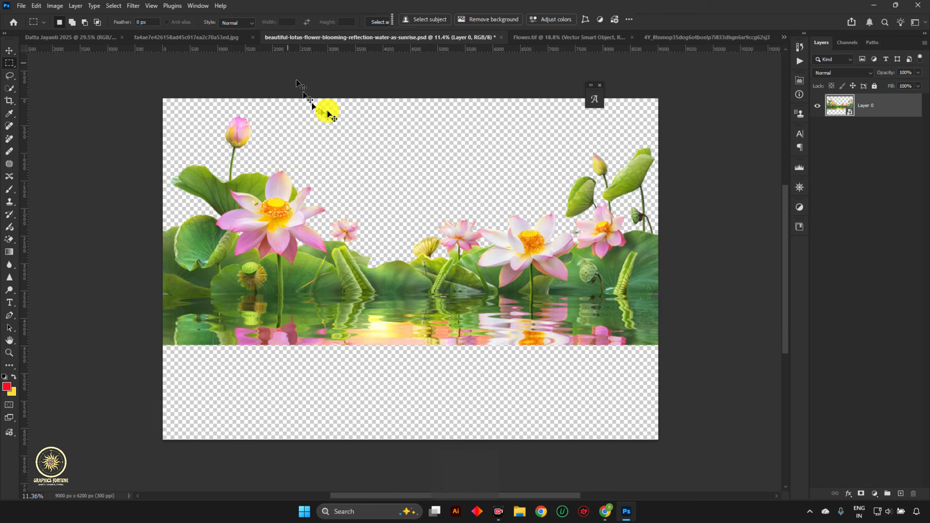
pyautogui.hotkey('ctrl', 'w')
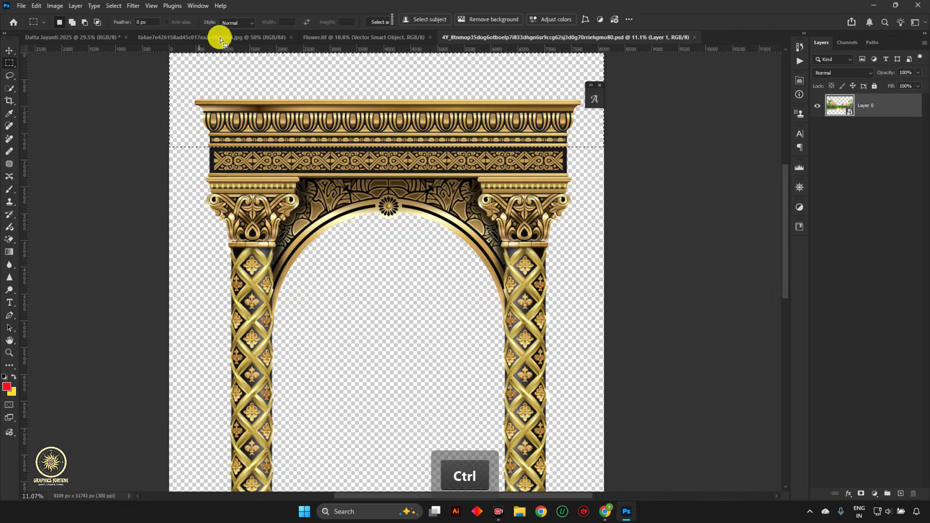
pyautogui.click(242, 37)
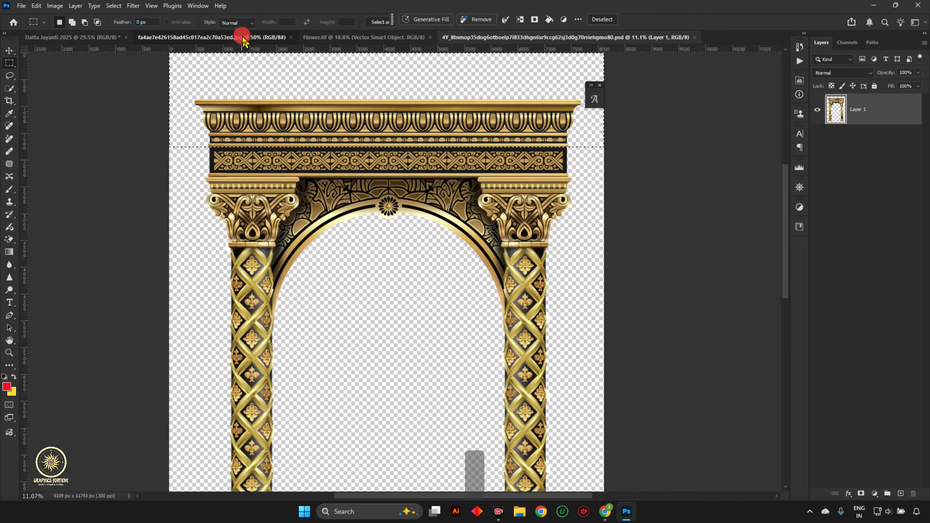
pyautogui.hotkey('ctrl', 'w')
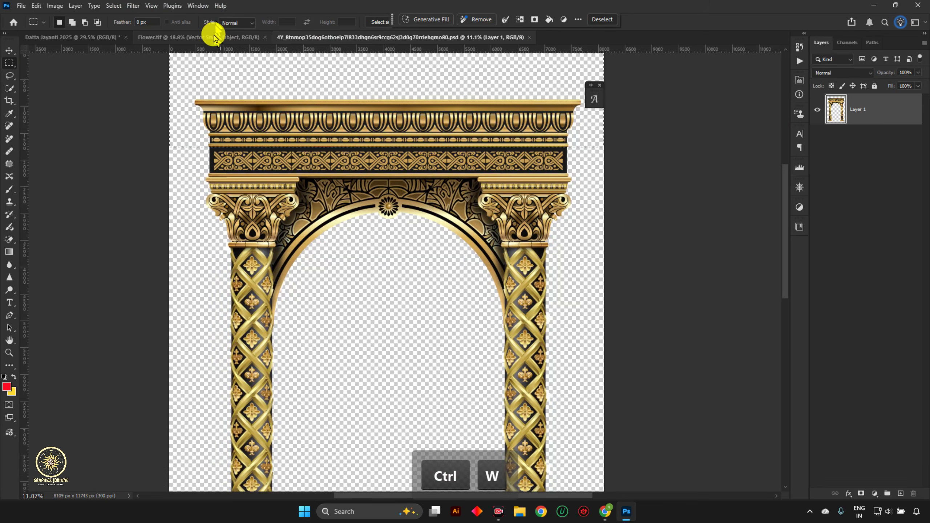
pyautogui.click(214, 37)
pyautogui.hotkey('ctrl', 'w')
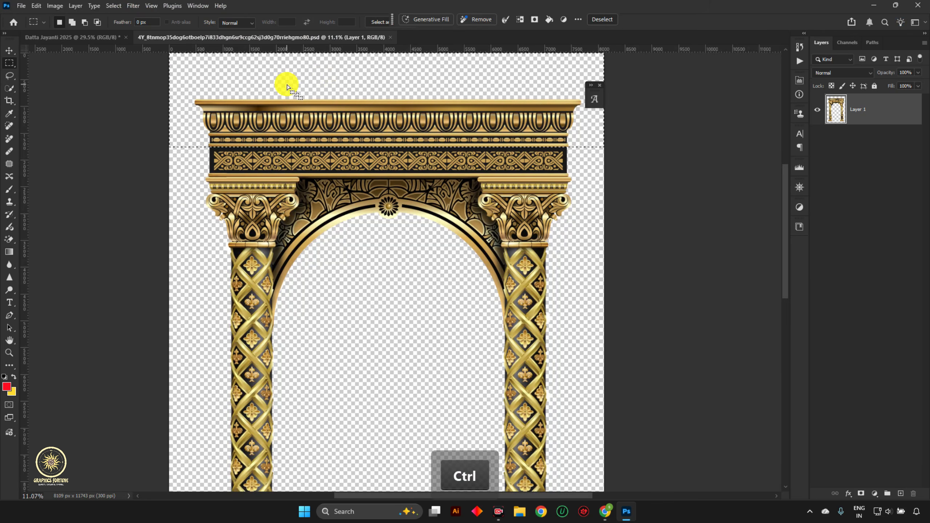
# - Copy the selected cornice strip, paste it into the Datta Jayanti 2025 poster and convert it to a smart object
pyautogui.hotkey('ctrl', 'c')
pyautogui.click(88, 37)
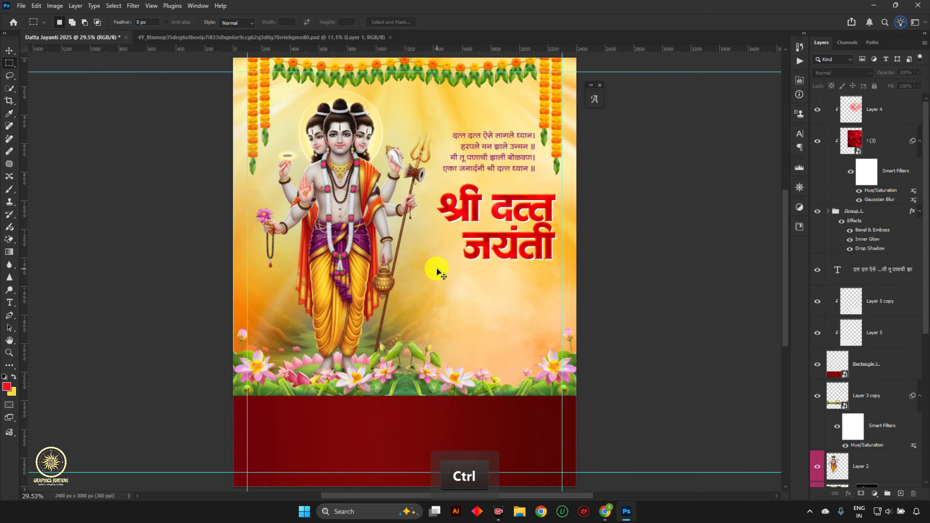
pyautogui.hotkey('ctrl', 'v')
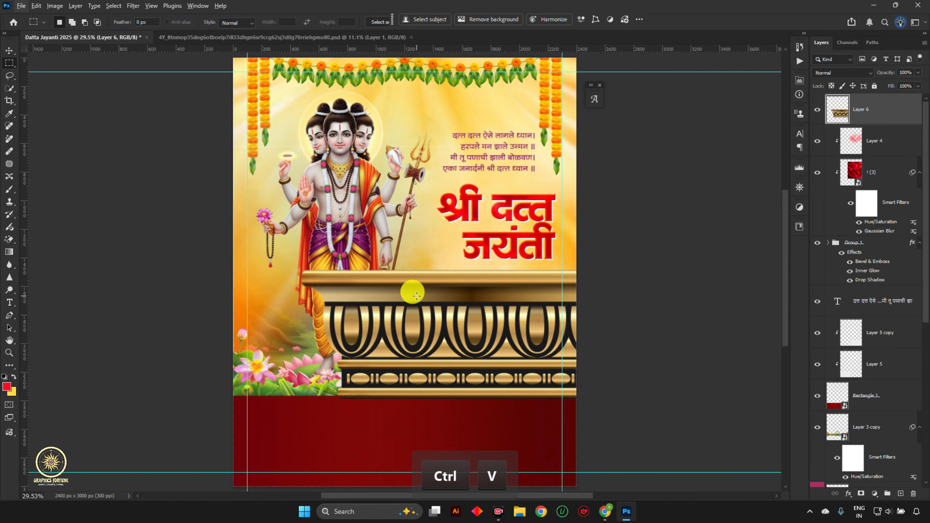
pyautogui.hotkey('alt', 'l')
pyautogui.press('s')
pyautogui.press('s')
# - Scale the cornice strip down to about 23.19% and place it along the red band's upper edge
pyautogui.hotkey('ctrl', 't')
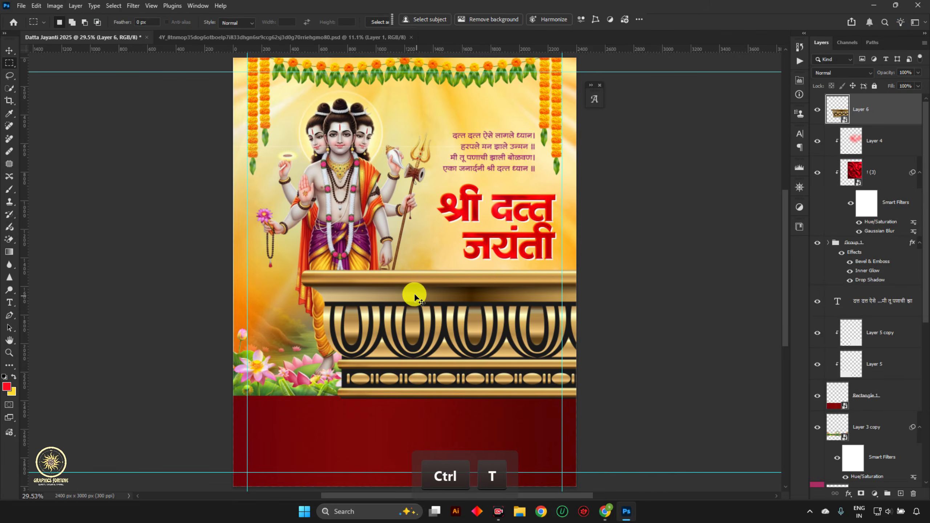
pyautogui.scroll(-5, 361, 288)
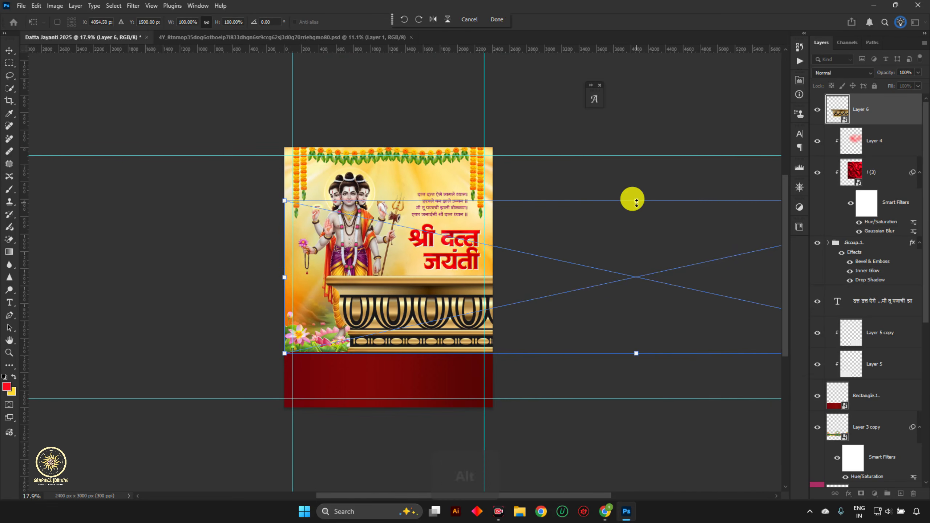
pyautogui.moveTo(637, 202); pyautogui.dragTo(394, 352)
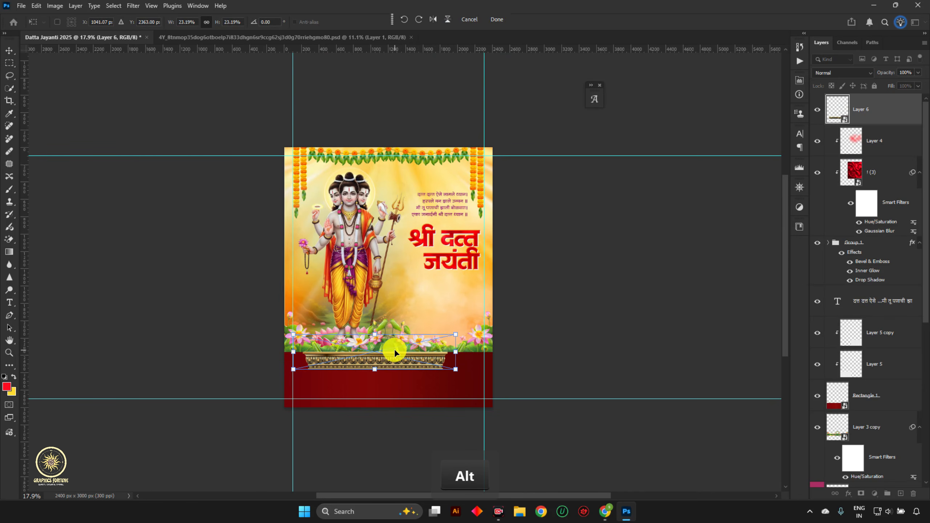
pyautogui.hotkey('ctrl', 'Return')
# - Move the cornice strip to the band's left edge and scale it down further to about 11.08%
pyautogui.scroll(6, 393, 350)
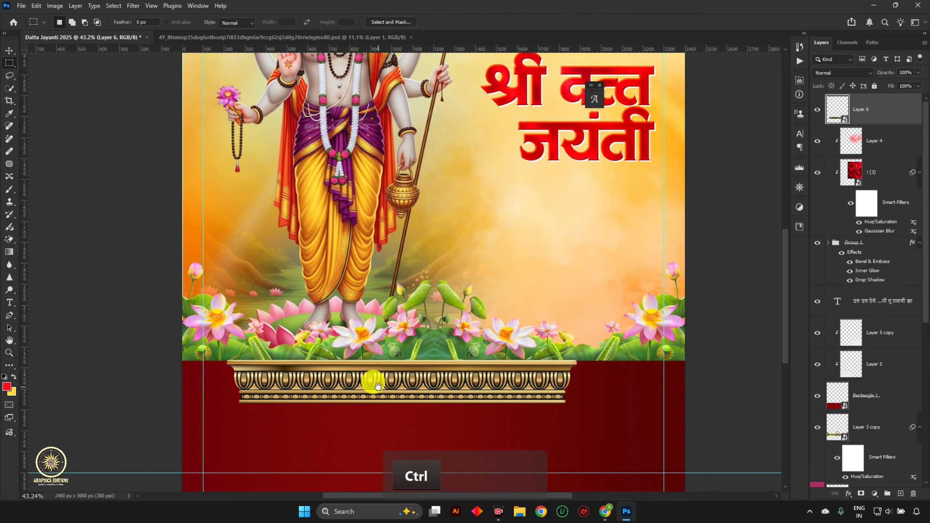
pyautogui.scroll(2, 377, 388)
pyautogui.press('v')
pyautogui.moveTo(378, 387); pyautogui.dragTo(322, 389)
pyautogui.hotkey('ctrl', 't')
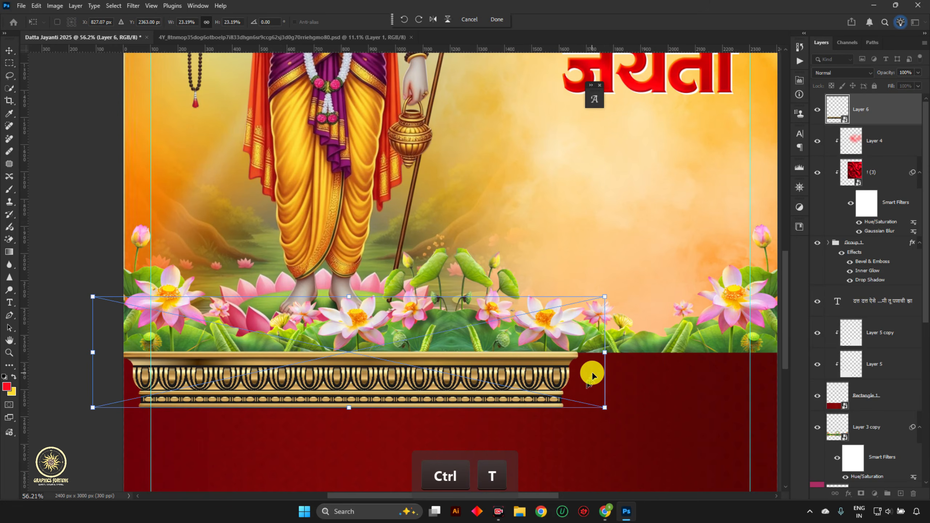
pyautogui.moveTo(603, 357); pyautogui.dragTo(336, 364)
pyautogui.scroll(2, 243, 371)
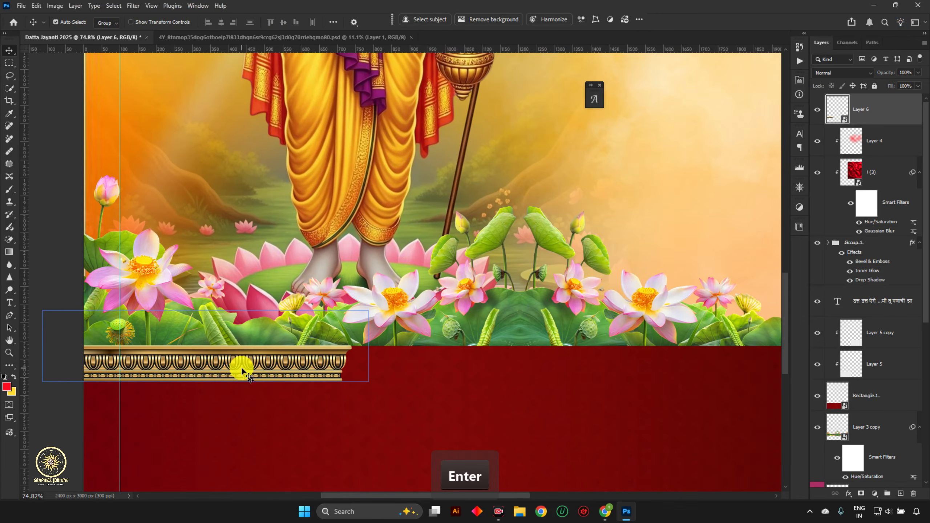
# - Duplicate the cornice strip, flip the copy horizontally and join it seamlessly to the right end of the first strip
pyautogui.moveTo(225, 364); pyautogui.dragTo(548, 362)
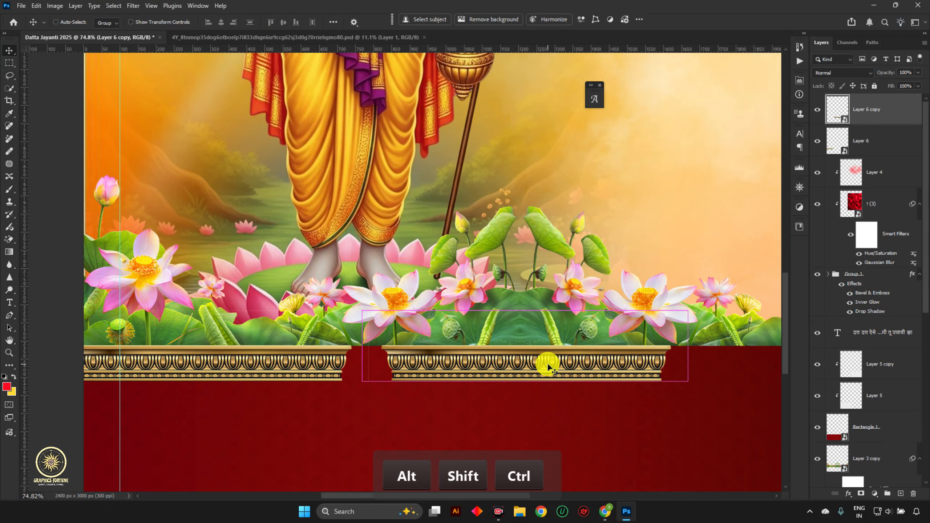
pyautogui.hotkey('ctrl', 't')
pyautogui.rightClick(548, 362)
pyautogui.click(639, 352)
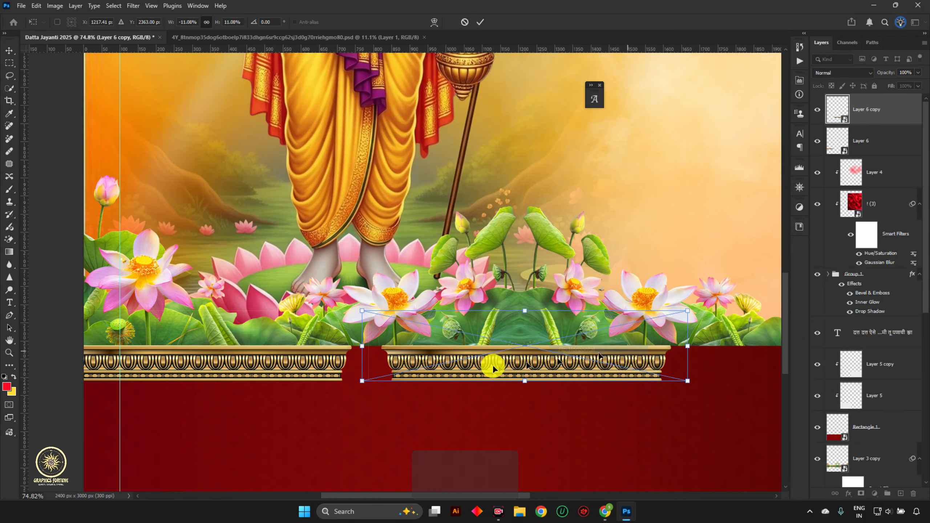
pyautogui.moveTo(515, 364); pyautogui.dragTo(460, 364)
pyautogui.press('Return')
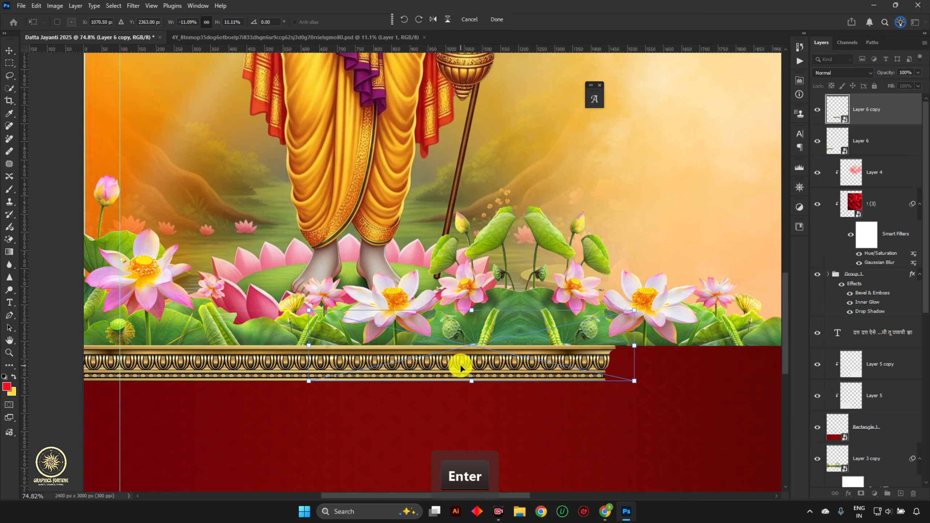
pyautogui.scroll(6, 385, 363)
pyautogui.moveTo(363, 362); pyautogui.dragTo(381, 361)
# - Add two more cornice strip copies so the golden border spans the full width of the red band
pyautogui.scroll(-6, 259, 340)
pyautogui.moveTo(649, 346); pyautogui.dragTo(526, 352)
pyautogui.scroll(2, 290, 352)
# - Merge the four cornice strips into one layer, scale it to 87.81% and reposition it along the red band's upper edge
pyautogui.scroll(-5, 526, 352)
pyautogui.moveTo(314, 395); pyautogui.dragTo(372, 353)
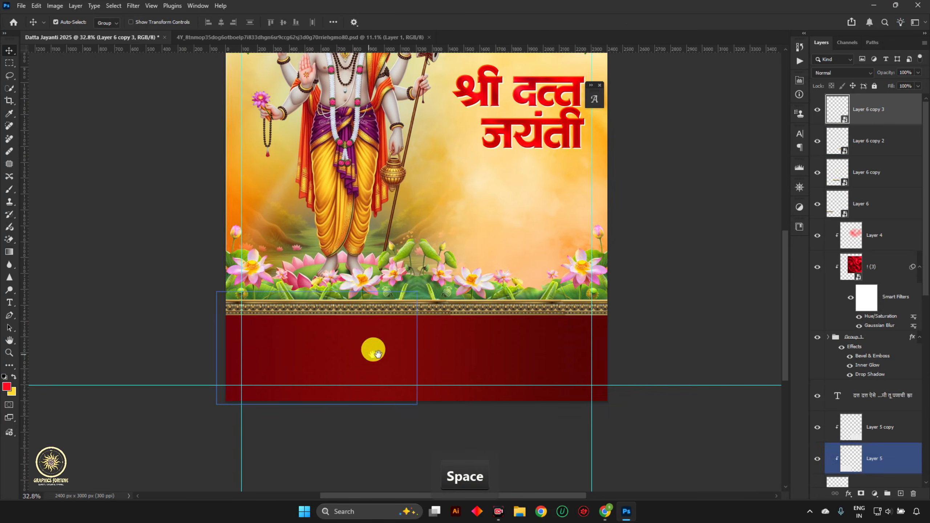
pyautogui.keyDown('shift'); pyautogui.click(865, 211); pyautogui.keyUp('shift')
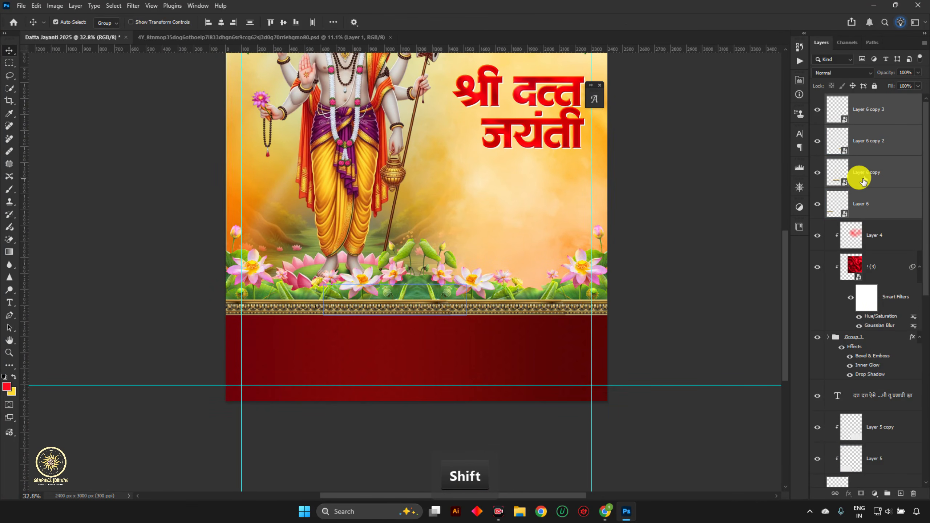
pyautogui.hotkey('ctrl', 'e')
pyautogui.hotkey('ctrl', 't')
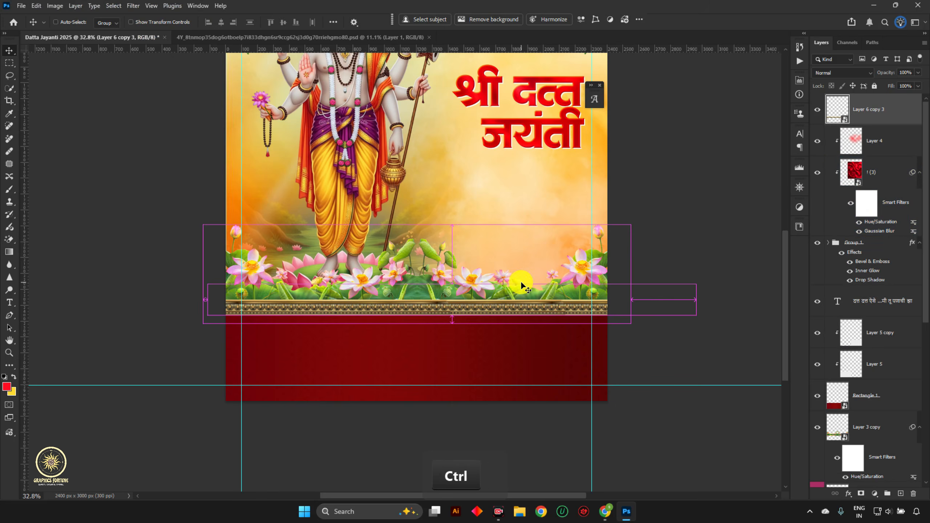
pyautogui.moveTo(697, 299); pyautogui.dragTo(636, 300)
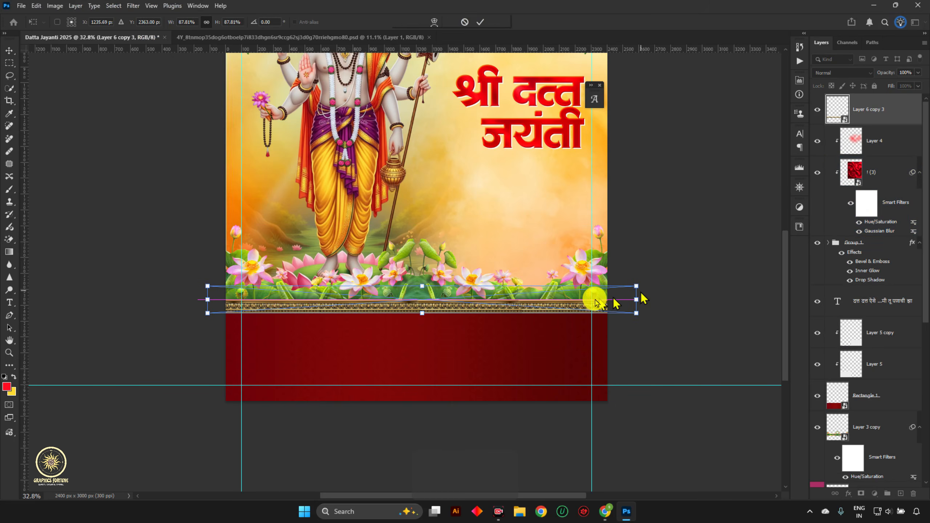
pyautogui.moveTo(557, 299); pyautogui.dragTo(546, 301)
pyautogui.press('Return')
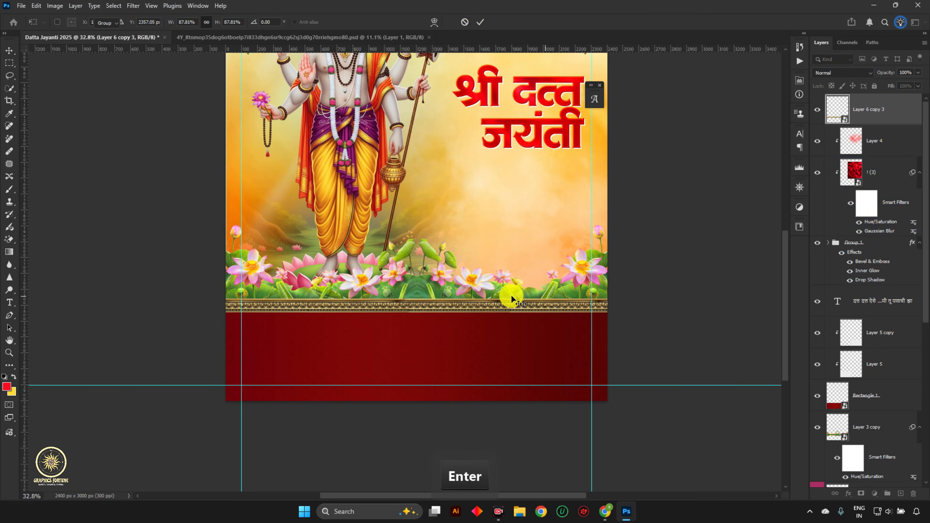
# - Duplicate the golden border onto the red band's lower edge and scale the copy to 83.47%, flush with the poster's bottom
pyautogui.scroll(3, 451, 312)
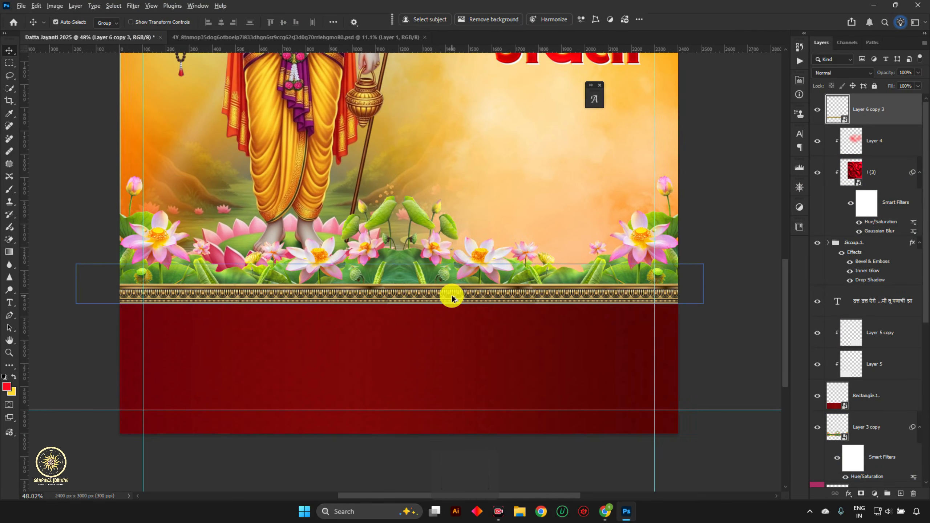
pyautogui.moveTo(451, 293); pyautogui.dragTo(447, 423)
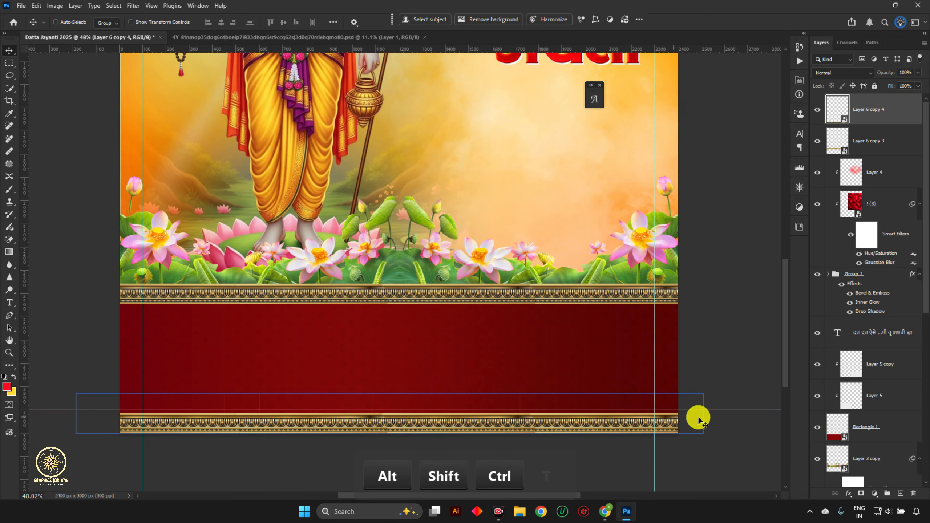
pyautogui.hotkey('ctrl', 't')
pyautogui.moveTo(702, 417); pyautogui.dragTo(689, 421)
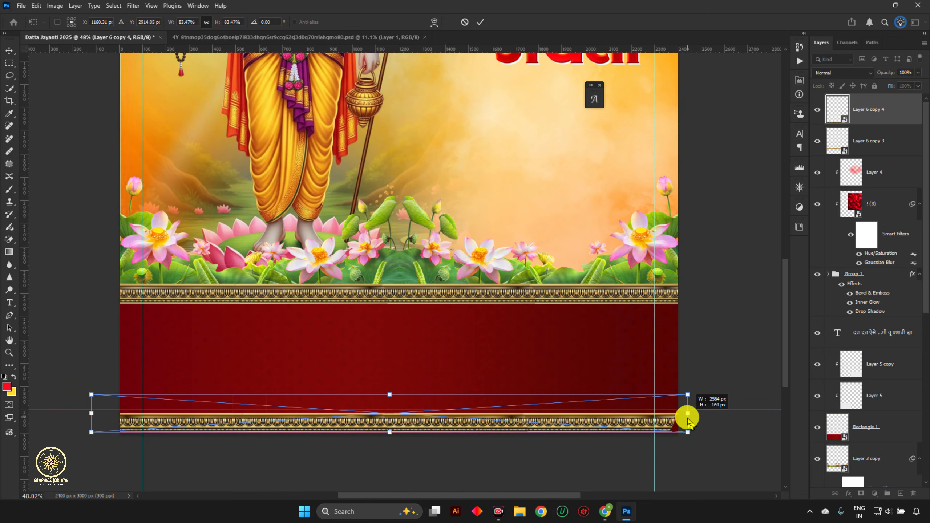
pyautogui.moveTo(603, 426); pyautogui.dragTo(623, 430)
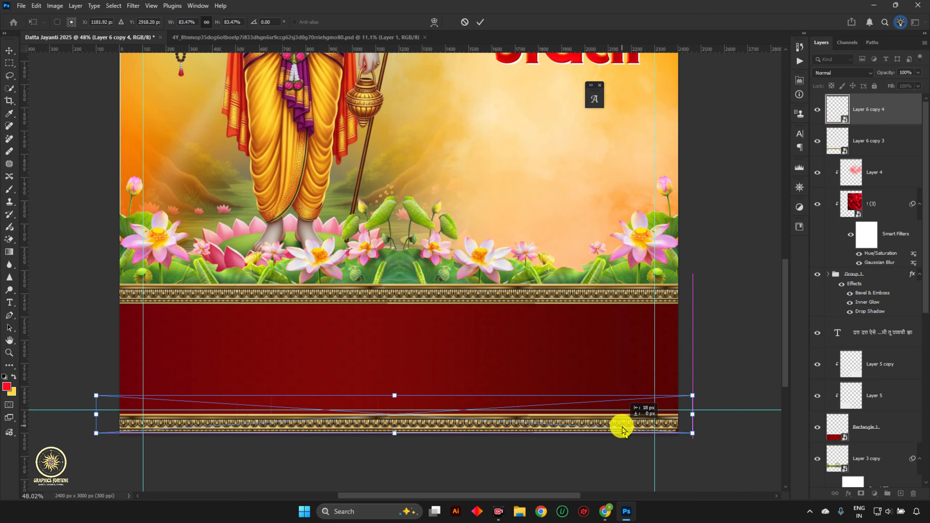
pyautogui.press('Return')
pyautogui.hotkey('ctrl', 'Down')
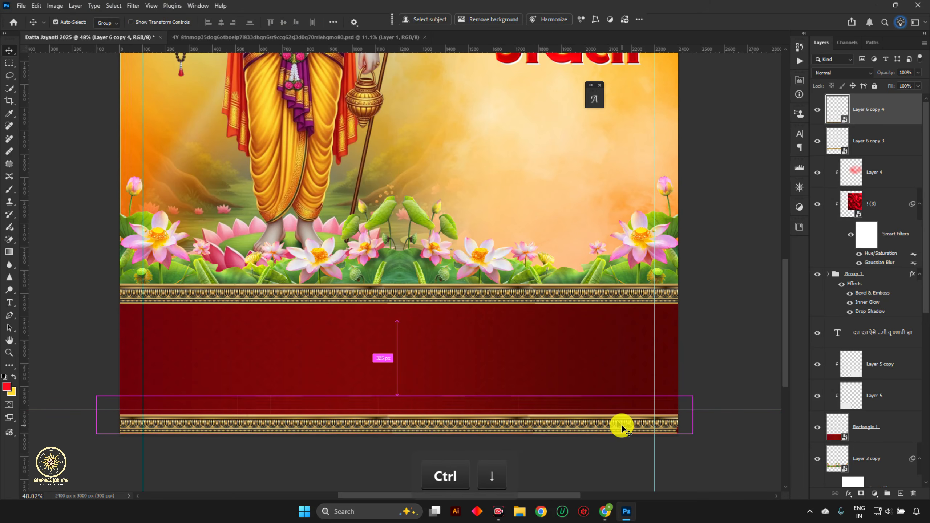
# - Place the Photo silhouette as an embedded image and move its layer between the upper and lower golden border layers
pyautogui.press('v')
pyautogui.keyDown('ctrl'); pyautogui.click(599, 337); pyautogui.keyUp('ctrl')
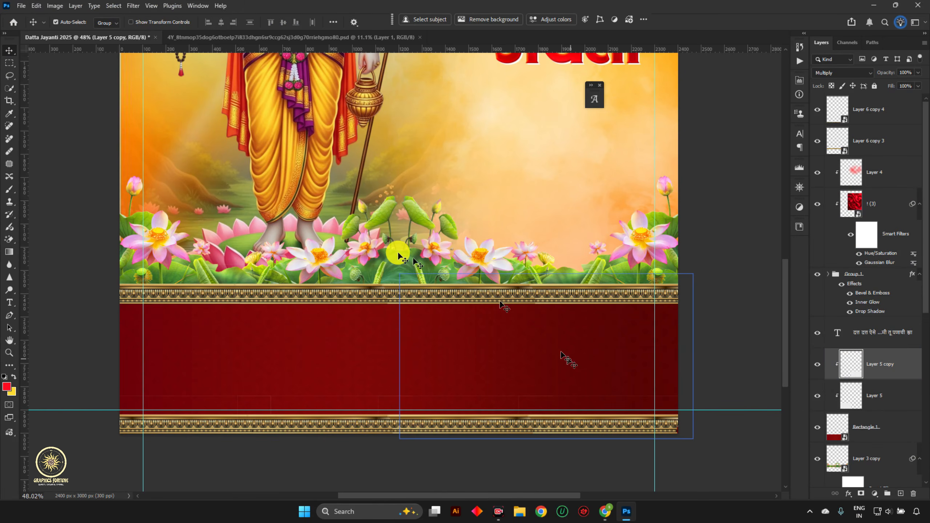
pyautogui.click(20, 6)
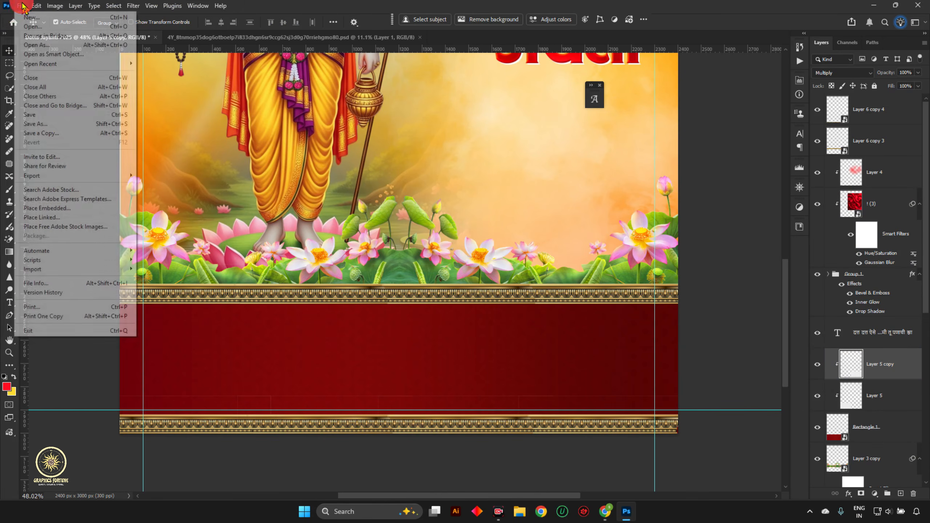
pyautogui.click(90, 217)
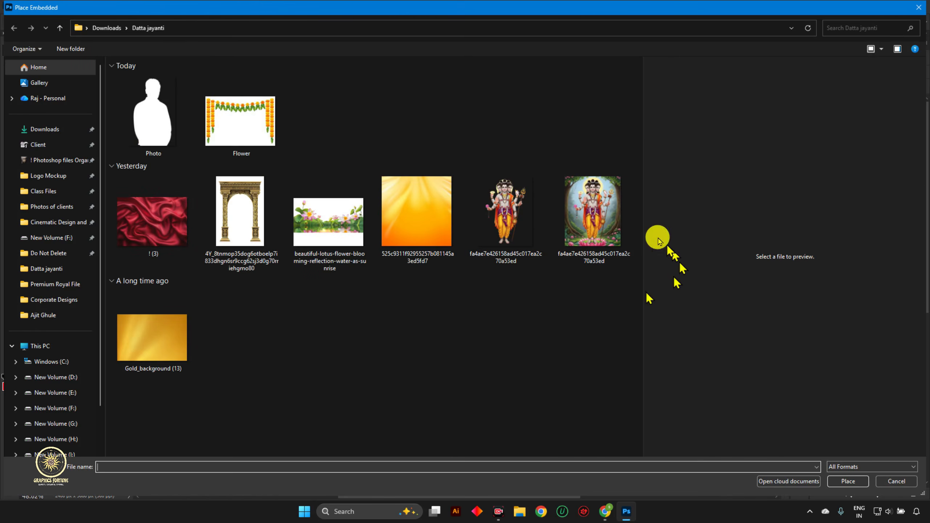
pyautogui.doubleClick(153, 121)
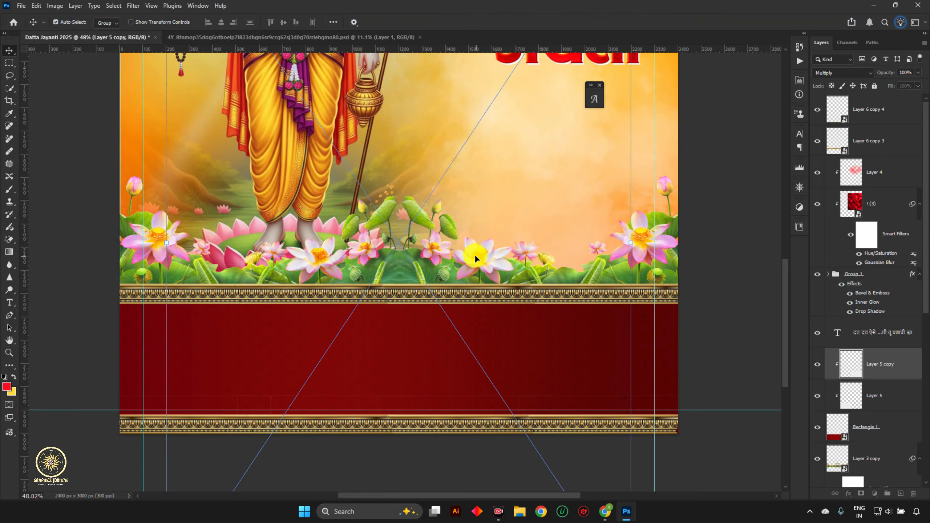
pyautogui.press('Return')
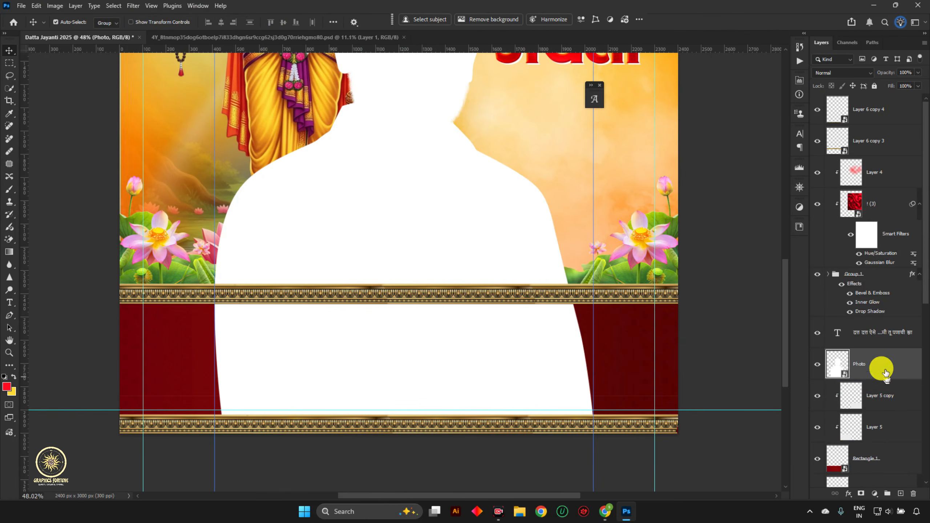
pyautogui.moveTo(880, 368); pyautogui.dragTo(896, 128)
pyautogui.scroll(-3, 481, 302)
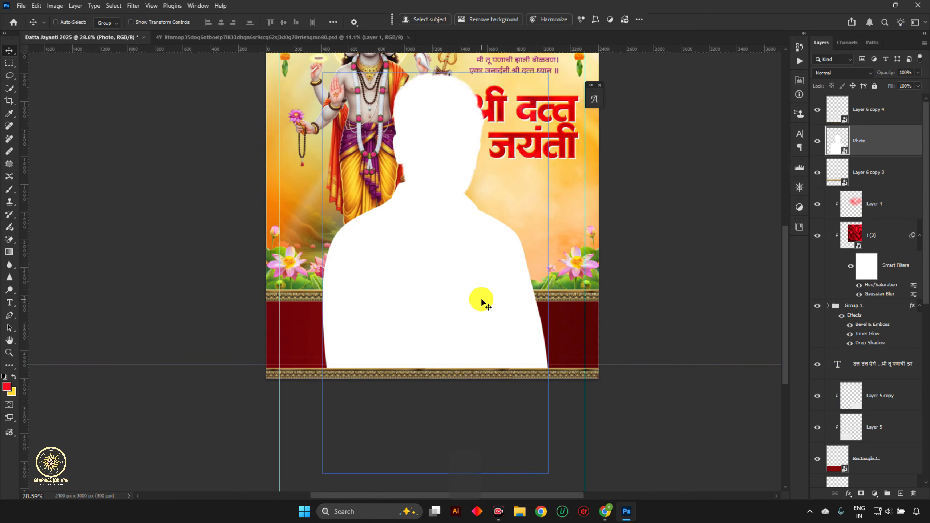
# - Flip the photo silhouette horizontally, scale it down to about 28.38% and place it over the red band's right part
pyautogui.hotkey('ctrl', 't')
pyautogui.rightClick(480, 299)
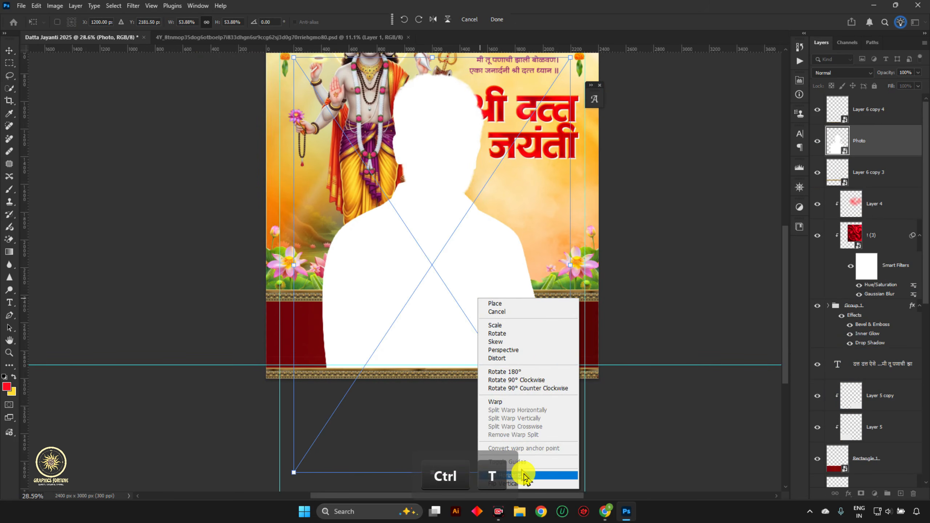
pyautogui.click(513, 475)
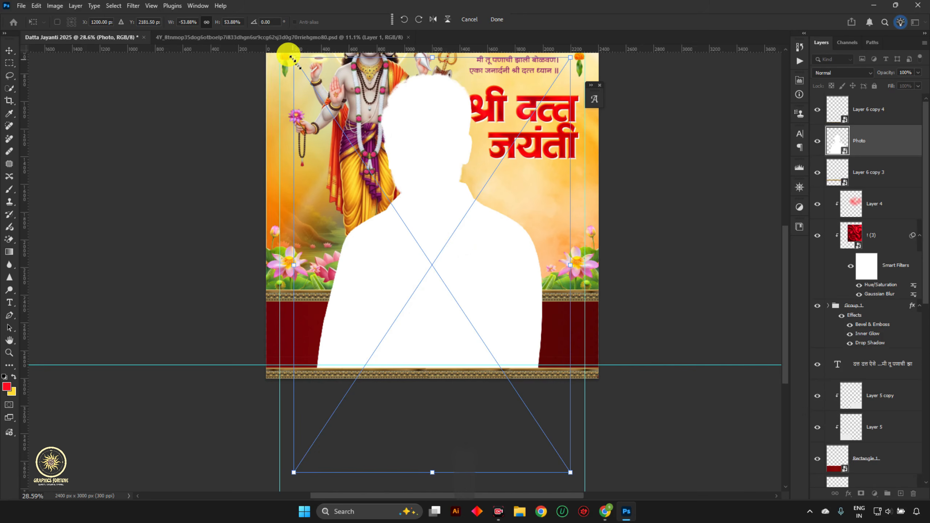
pyautogui.moveTo(292, 58); pyautogui.dragTo(358, 156)
pyautogui.moveTo(443, 270); pyautogui.dragTo(536, 297)
pyautogui.press('Return')
pyautogui.scroll(2, 535, 317)
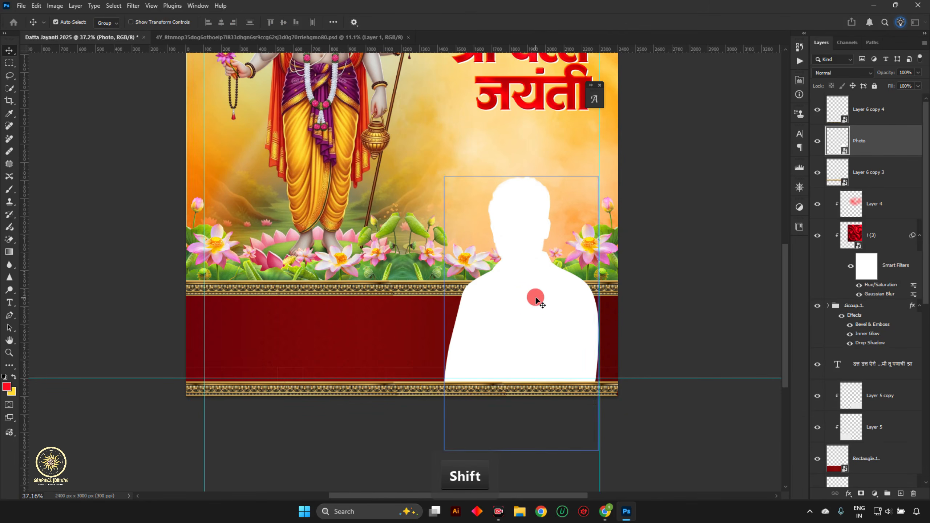
pyautogui.scroll(1, 565, 280)
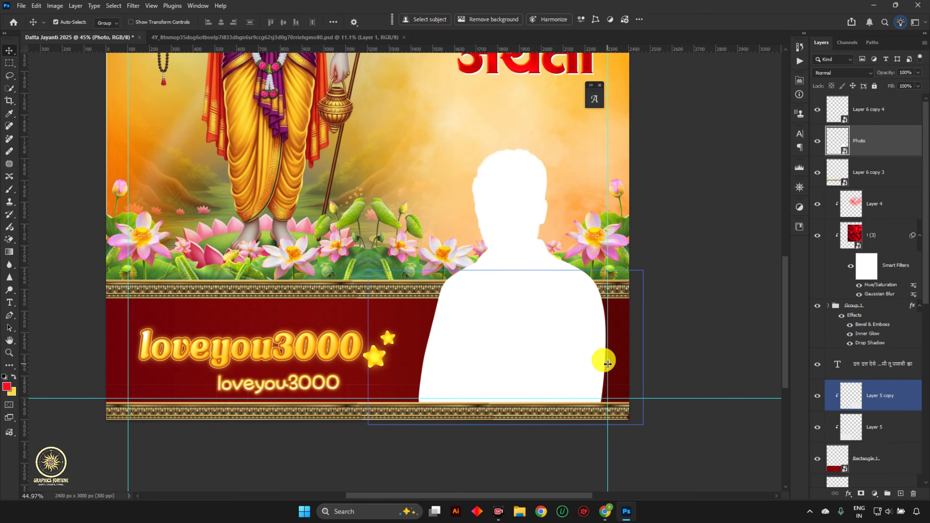
# - Add a black Multiply drop shadow to the photo silhouette with 25% opacity, 176° angle, 29 px distance and 7 px size
pyautogui.click(882, 482)
pyautogui.click(849, 494)
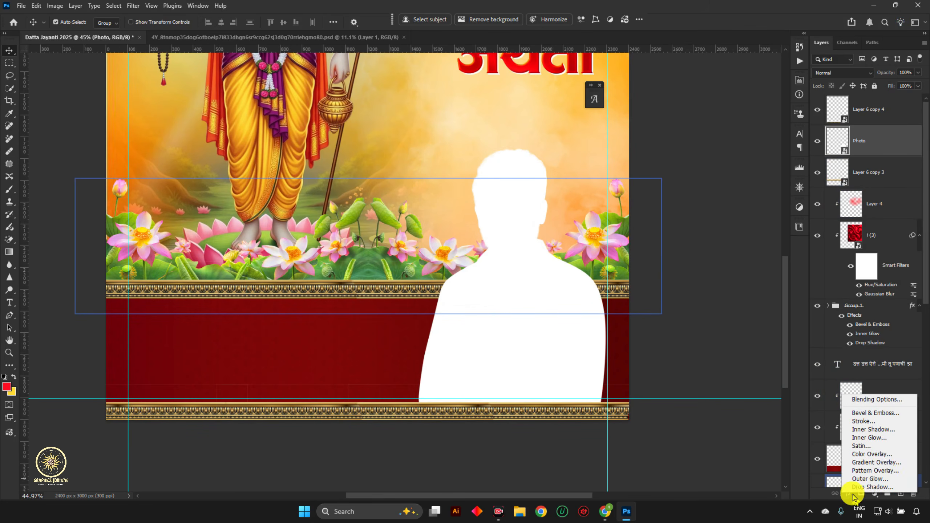
pyautogui.click(893, 403)
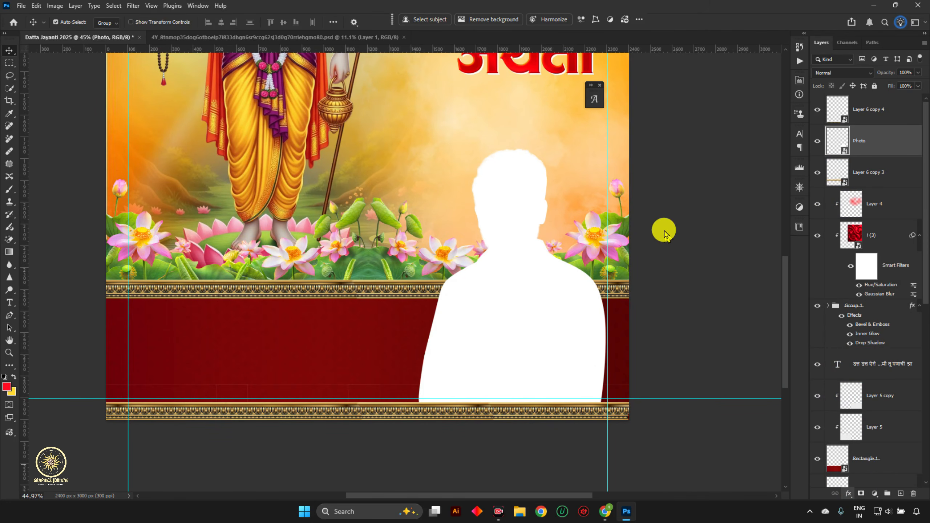
pyautogui.moveTo(426, 495); pyautogui.dragTo(473, 500)
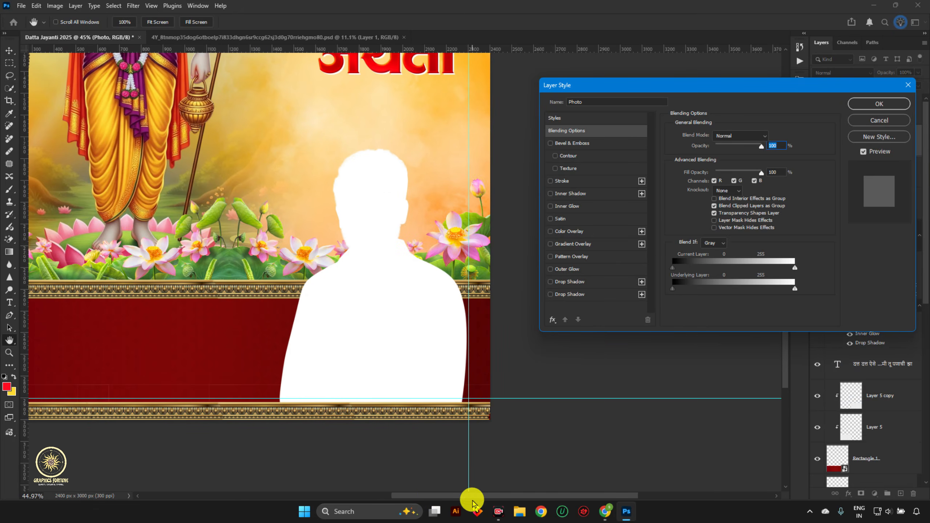
pyautogui.click(589, 295)
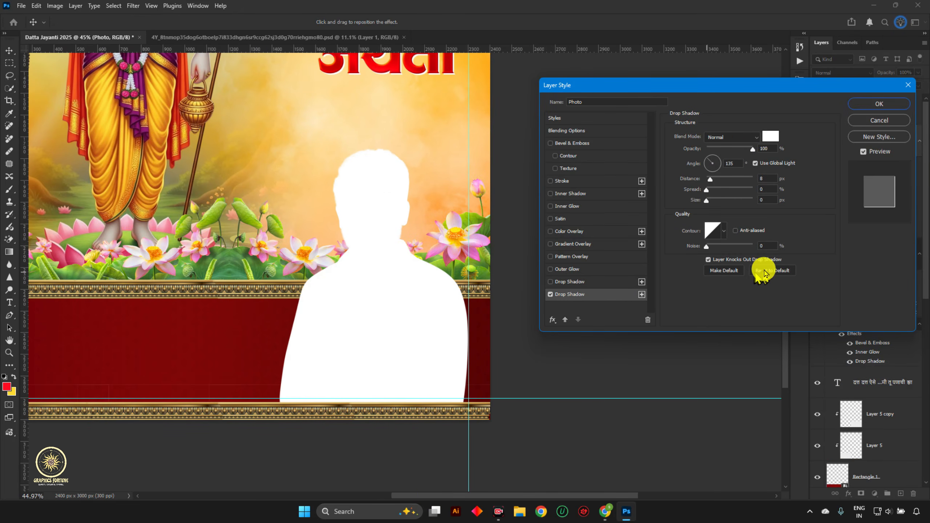
pyautogui.moveTo(426, 207); pyautogui.dragTo(432, 210)
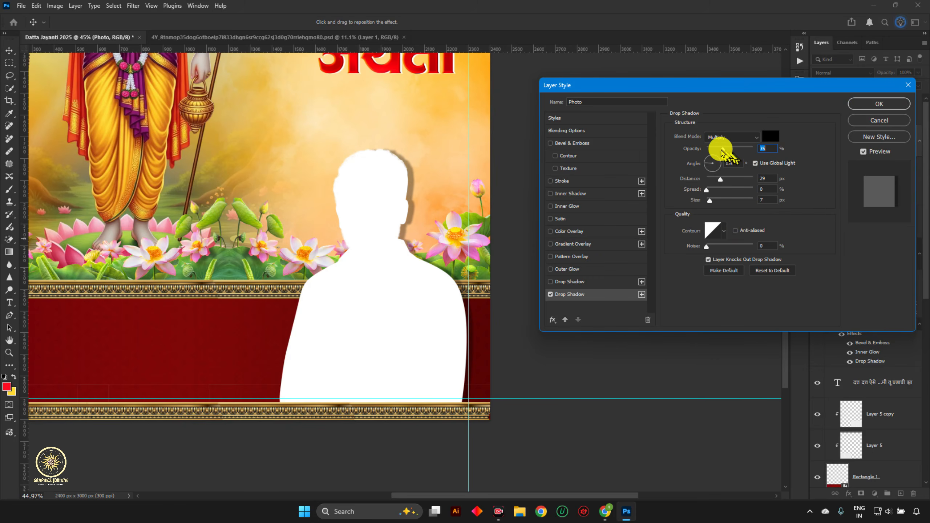
pyautogui.moveTo(719, 150)
pyautogui.mouseDown()
pyautogui.moveTo(763, 163)
pyautogui.moveTo(720, 167)
pyautogui.mouseUp()
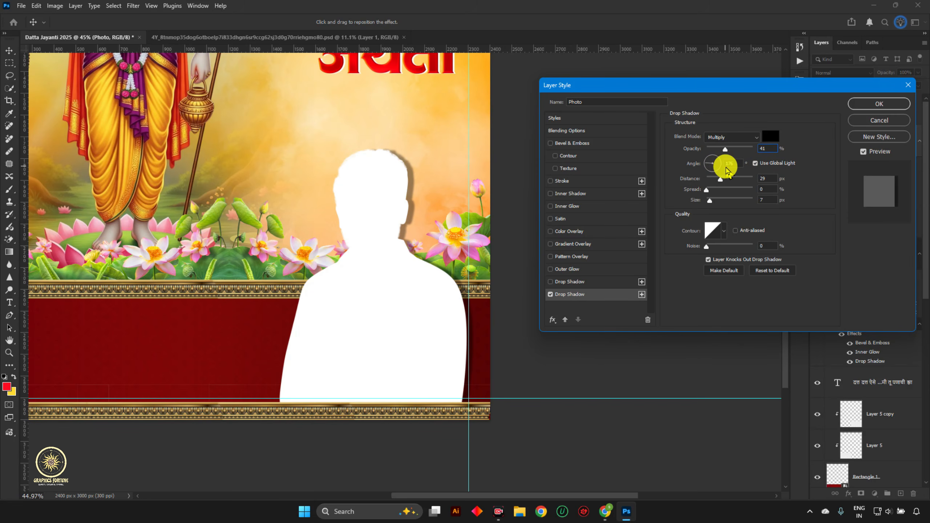
pyautogui.moveTo(728, 170); pyautogui.dragTo(720, 174)
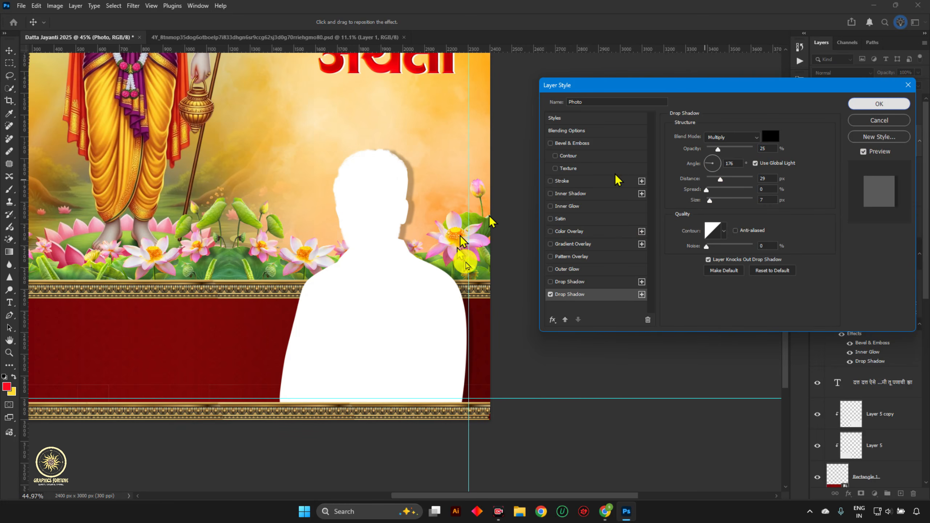
pyautogui.click(879, 103)
# - Enlarge the photo silhouette to 31.86%, lower it slightly and nudge it left to the right margin guide
pyautogui.scroll(-3, 308, 253)
pyautogui.moveTo(308, 253); pyautogui.dragTo(509, 275)
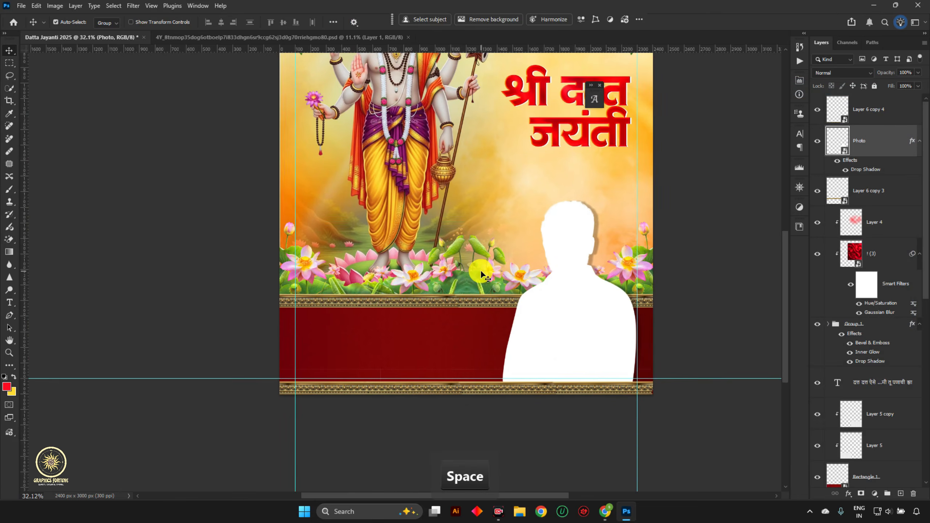
pyautogui.hotkey('ctrl', '0')
pyautogui.moveTo(425, 330); pyautogui.dragTo(416, 269)
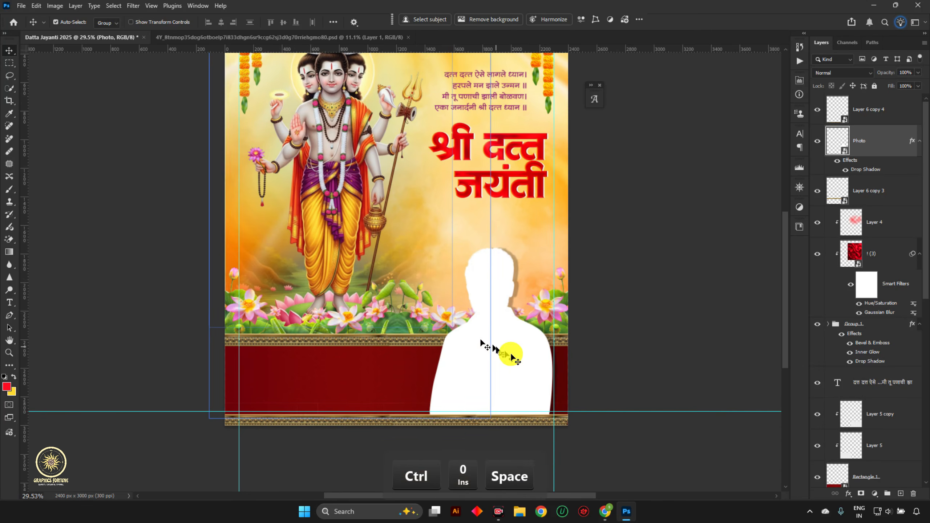
pyautogui.hotkey('ctrl', 't')
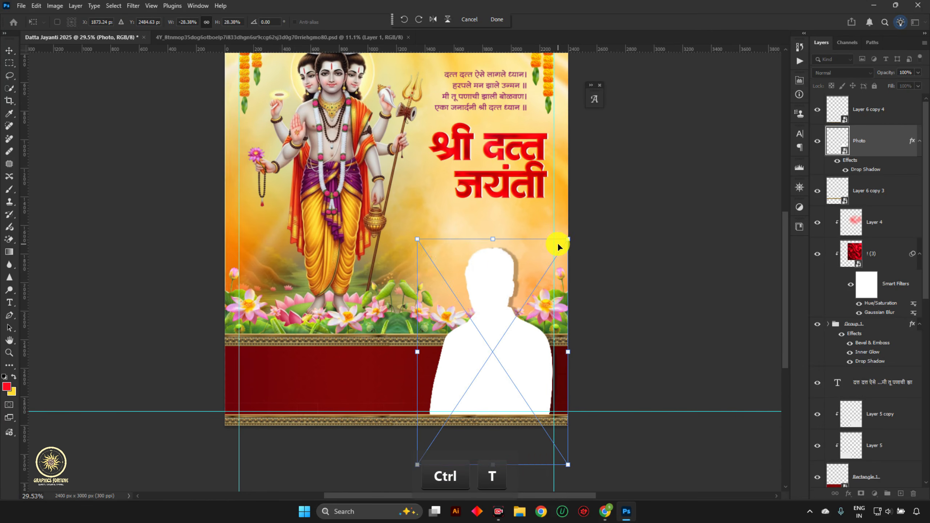
pyautogui.moveTo(566, 239); pyautogui.dragTo(581, 253)
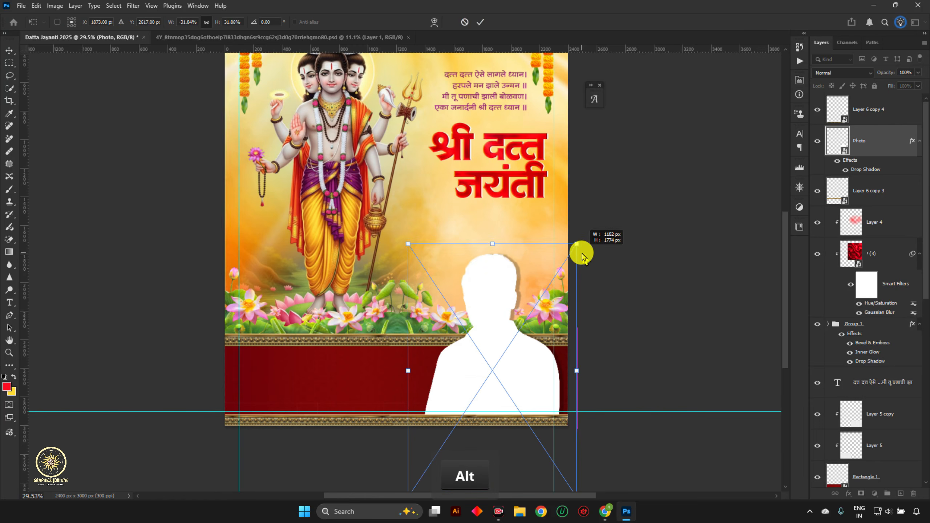
pyautogui.moveTo(531, 293); pyautogui.dragTo(531, 296)
pyautogui.press('Return')
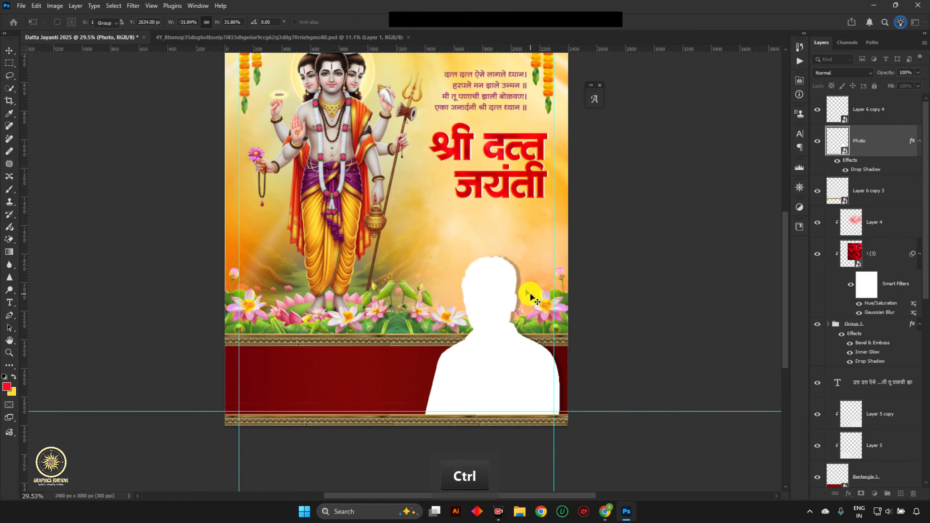
pyautogui.hotkey('shift', 'Left')
pyautogui.hotkey('shift', 'Left')
pyautogui.hotkey('shift', 'Left')
pyautogui.hotkey('shift', 'Left')
pyautogui.press('v')
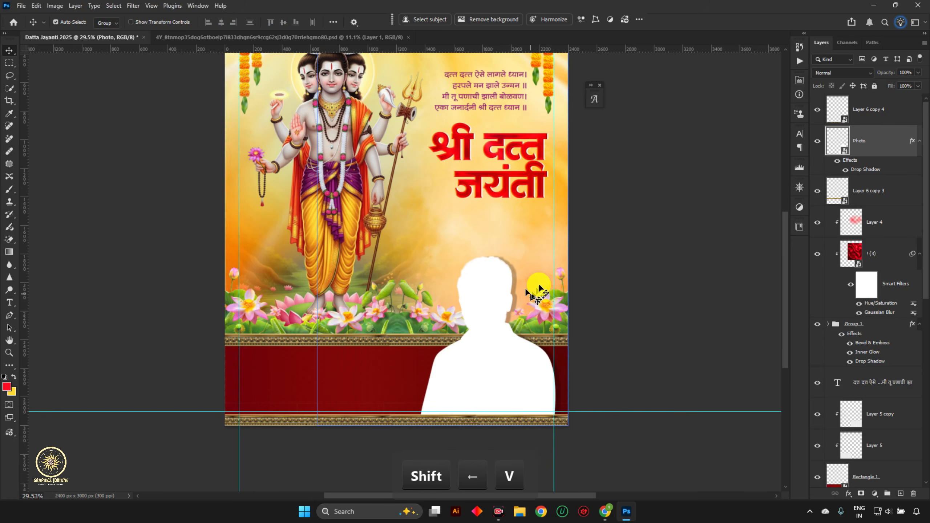
# - Switch to Chrome and copy the title line and the person's name line from the Google Input Tools page
pyautogui.moveTo(607, 513)
pyautogui.click(591, 443)
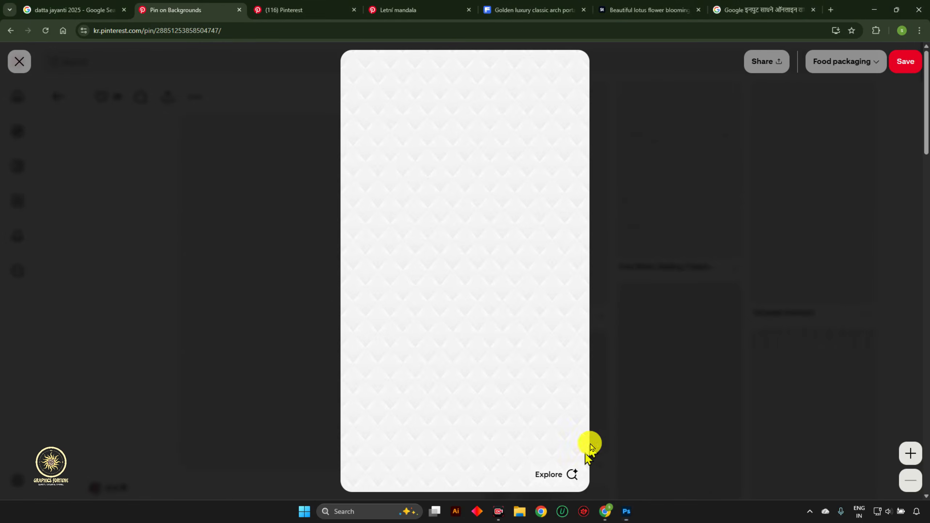
pyautogui.click(754, 9)
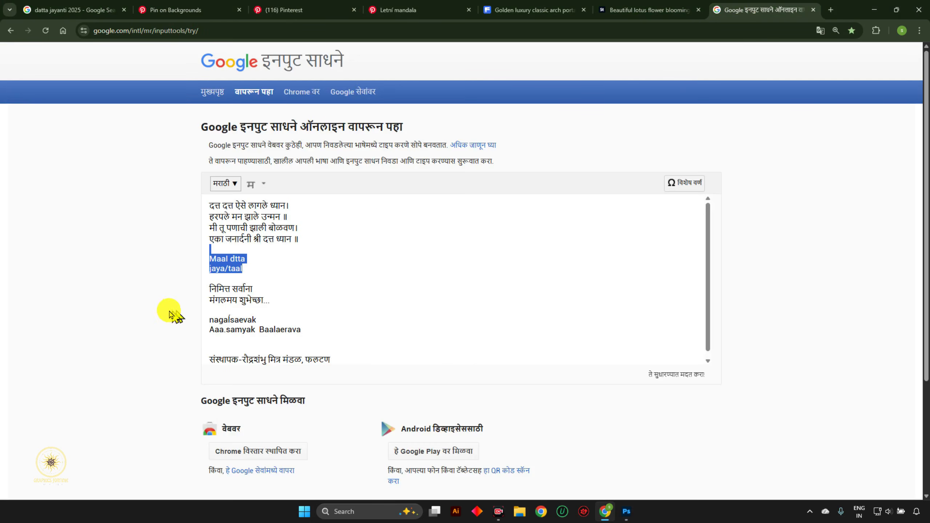
pyautogui.click(323, 317)
pyautogui.moveTo(322, 334); pyautogui.dragTo(158, 318)
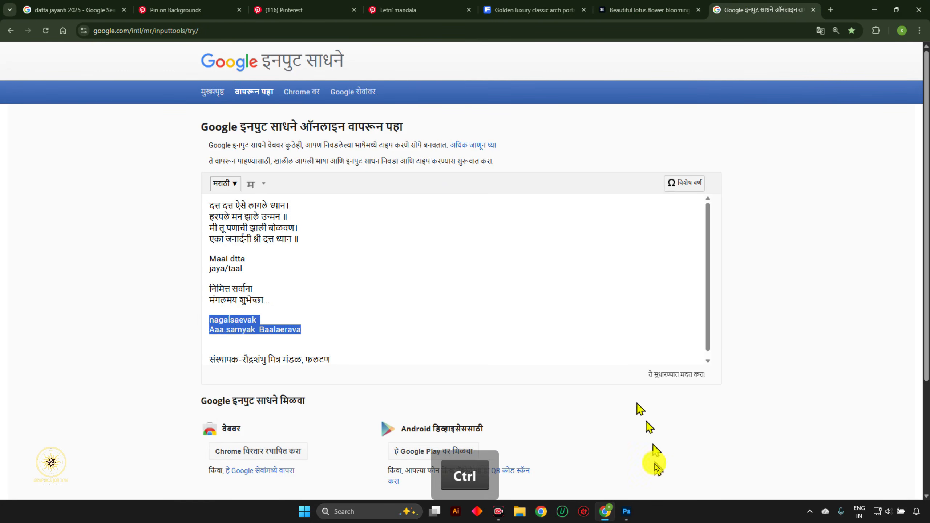
pyautogui.hotkey('ctrl', 'c')
# - Return to Photoshop, paste the copied two-line text onto the red band, set it to 46 pt and place it beside the photo silhouette
pyautogui.click(625, 512)
pyautogui.scroll(4, 241, 376)
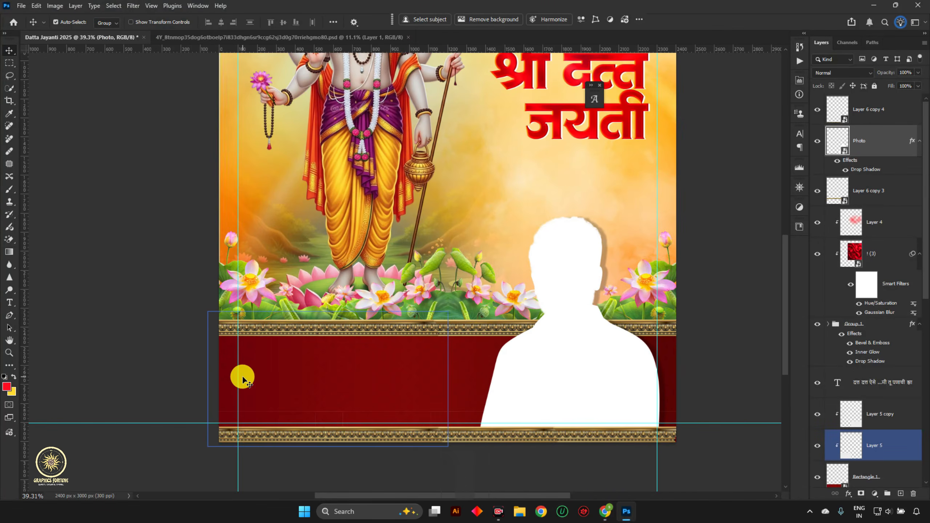
pyautogui.press('t')
pyautogui.scroll(3, 295, 360)
pyautogui.click(413, 371)
pyautogui.hotkey('ctrl', 'v')
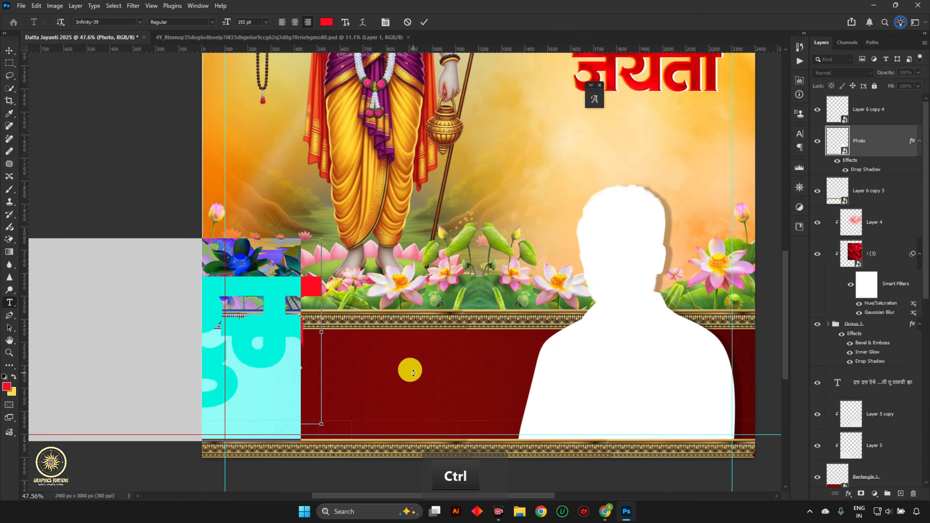
pyautogui.hotkey('ctrl', 'a')
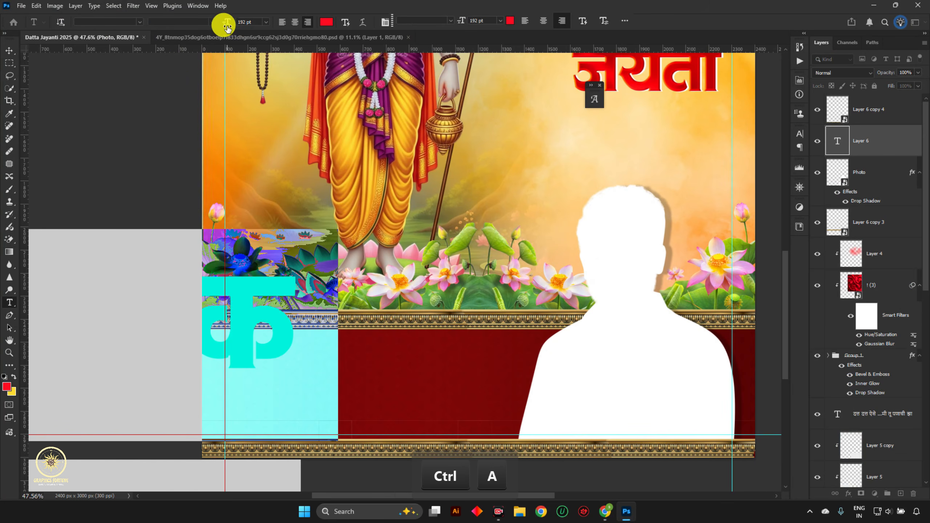
pyautogui.moveTo(222, 25); pyautogui.dragTo(146, 35)
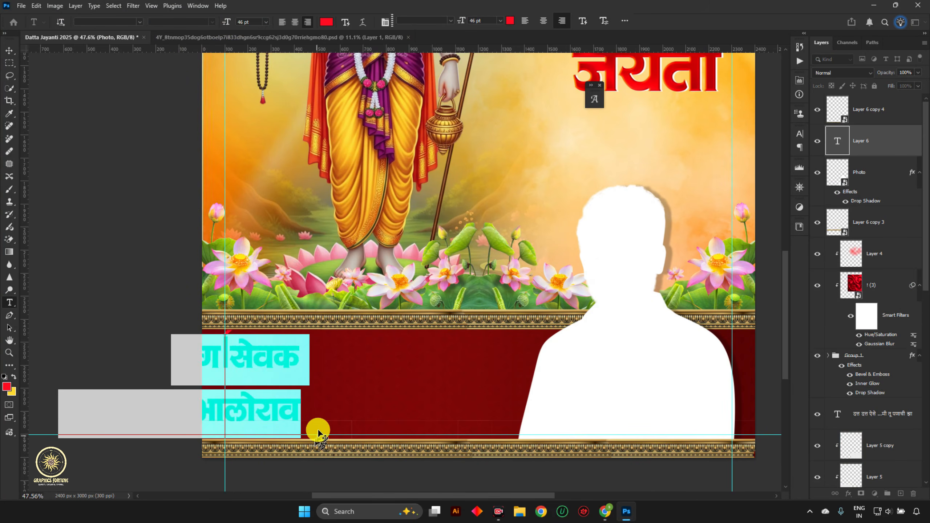
pyautogui.moveTo(318, 434); pyautogui.dragTo(457, 425)
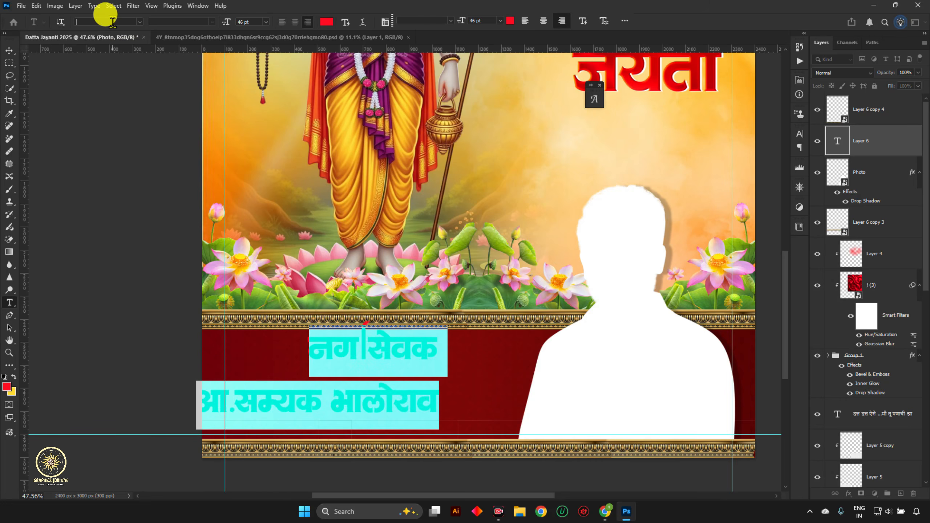
# - Set the pasted text's font to Infinity-23 and shift it closer to the photo silhouette, clear of the left margin guide
pyautogui.write('inf')
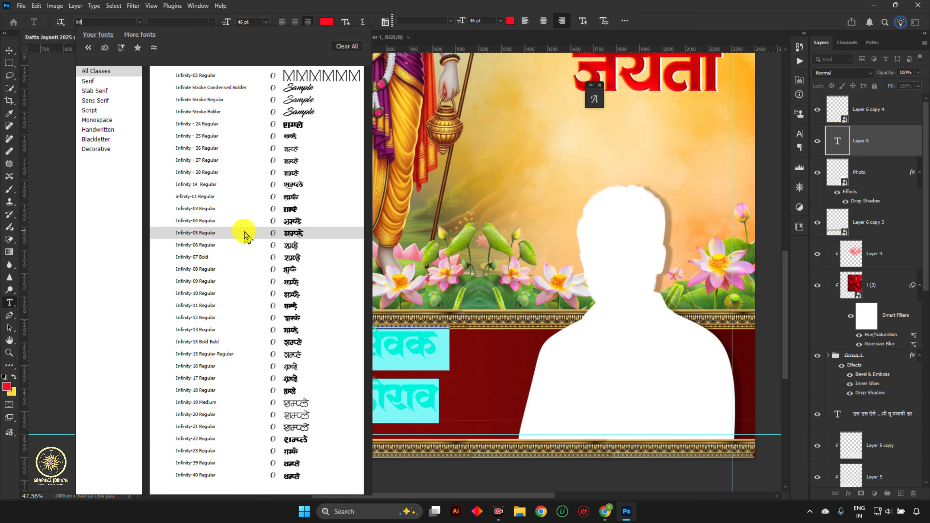
pyautogui.click(268, 451)
pyautogui.click(397, 362)
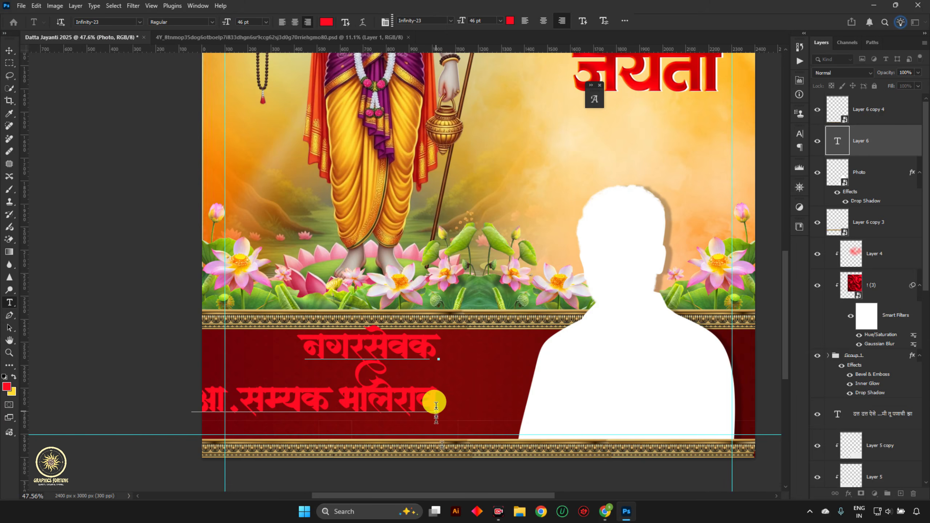
pyautogui.press('v')
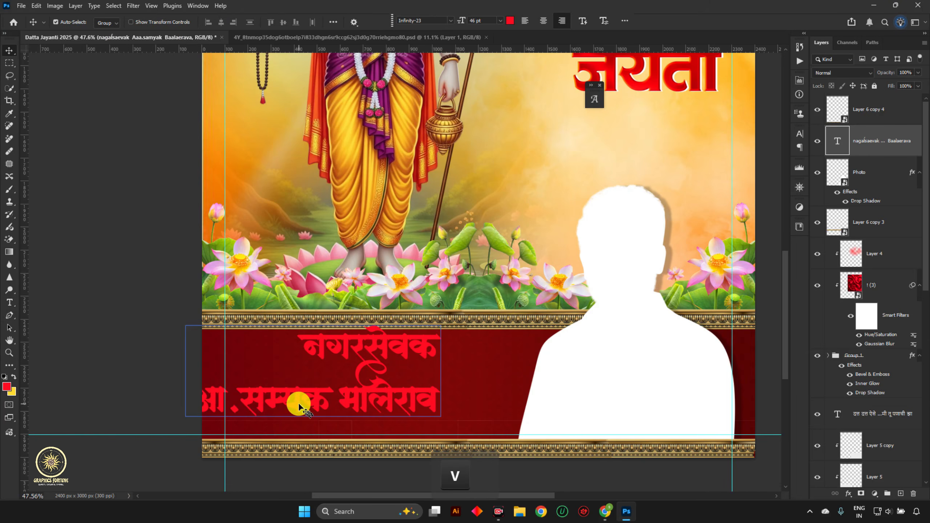
pyautogui.moveTo(297, 403); pyautogui.dragTo(348, 406)
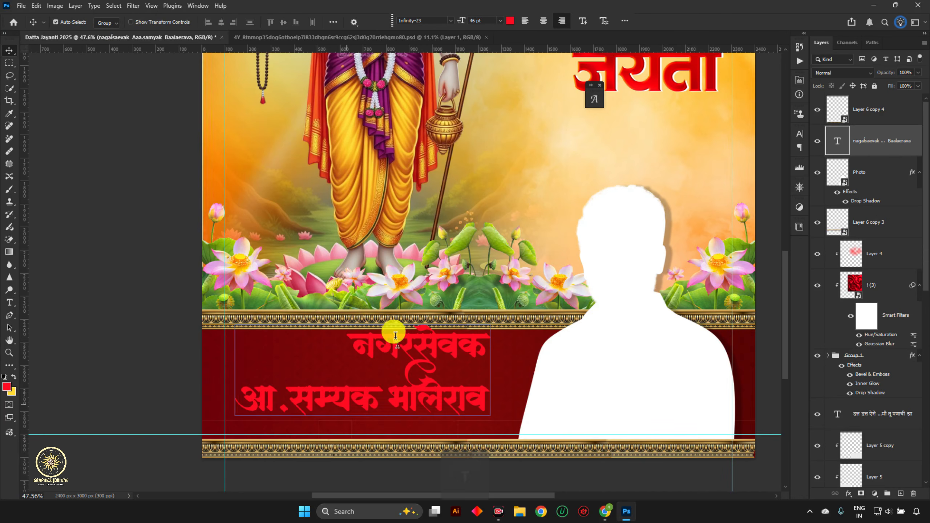
# - Cut the नगरसेवक line out of the text and remove the empty line, leaving only the name
pyautogui.press('t')
pyautogui.moveTo(353, 339); pyautogui.dragTo(551, 351)
pyautogui.hotkey('ctrl', 'x')
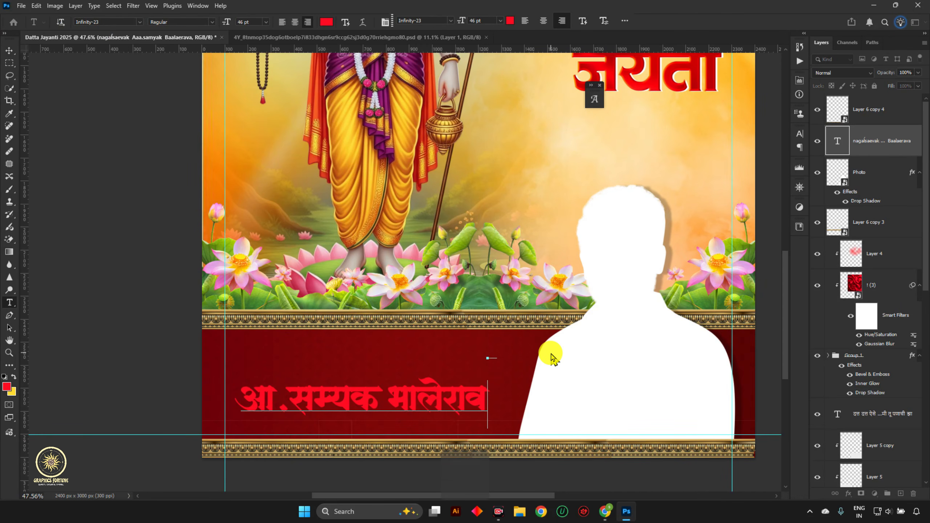
pyautogui.press('BackSpace')
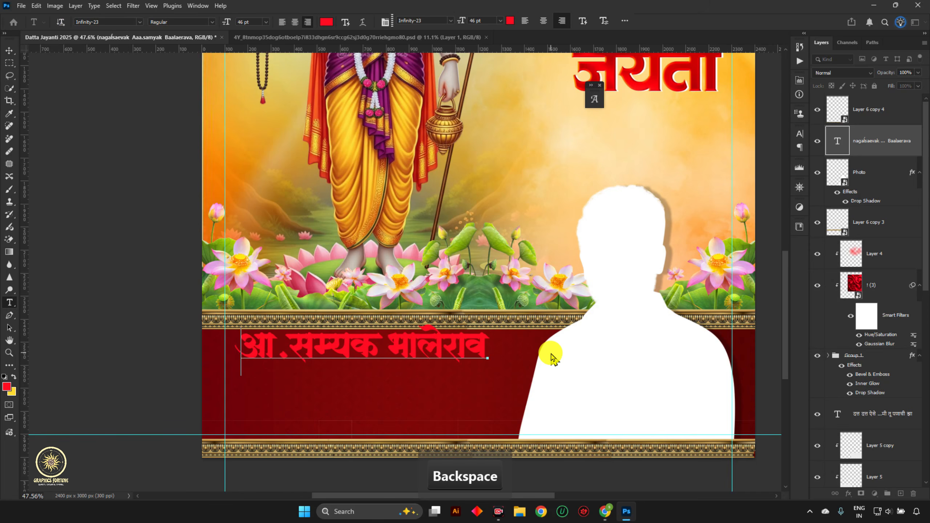
# - Duplicate the name text so one line sits above the other, and replace the upper one with the cut word नगरसेवक
pyautogui.press('v')
pyautogui.moveTo(363, 351)
pyautogui.mouseDown()
pyautogui.moveTo(366, 400)
pyautogui.moveTo(357, 353)
pyautogui.mouseUp()
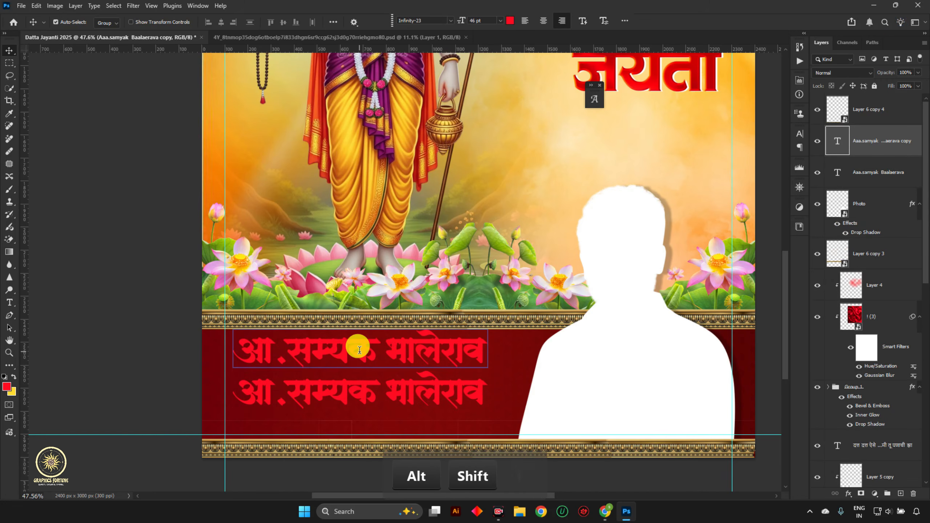
pyautogui.press('t')
pyautogui.click(360, 350)
pyautogui.hotkey('ctrl', 'a')
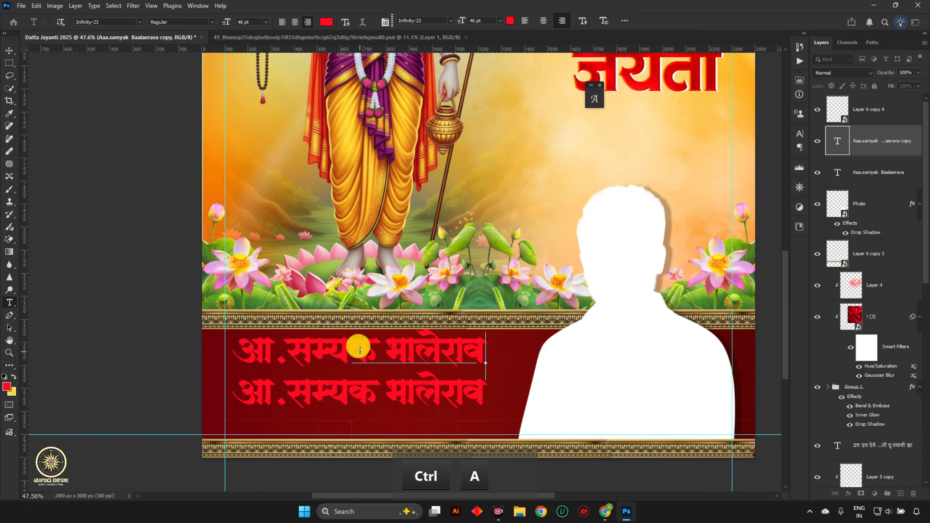
pyautogui.hotkey('ctrl', 'v')
# - Set the font of the नगरसेवक text to Infinity-16
pyautogui.click(126, 22)
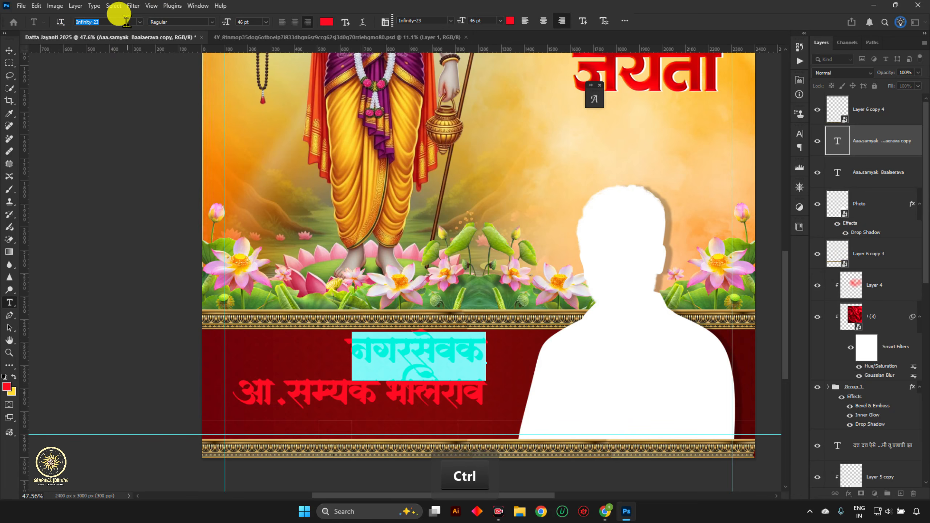
pyautogui.write('inf')
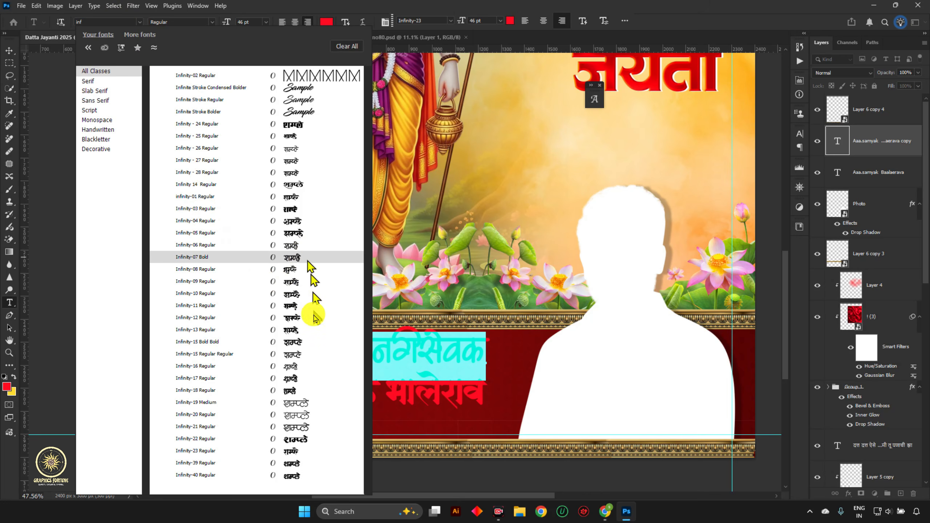
pyautogui.click(316, 371)
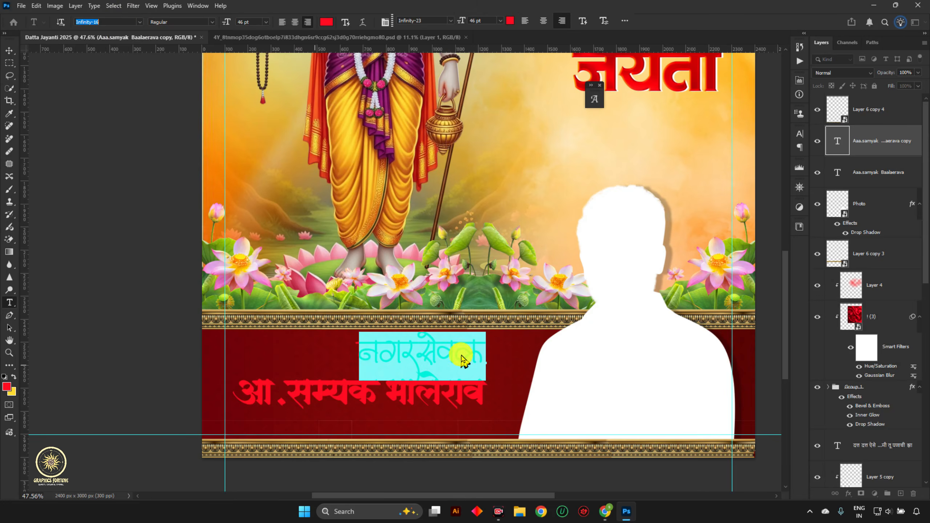
pyautogui.click(459, 351)
pyautogui.press('Escape')
# - Move the नगरसेवक text left and slightly down so it sits centred just above the name line
pyautogui.press('v')
pyautogui.scroll(3, 459, 353)
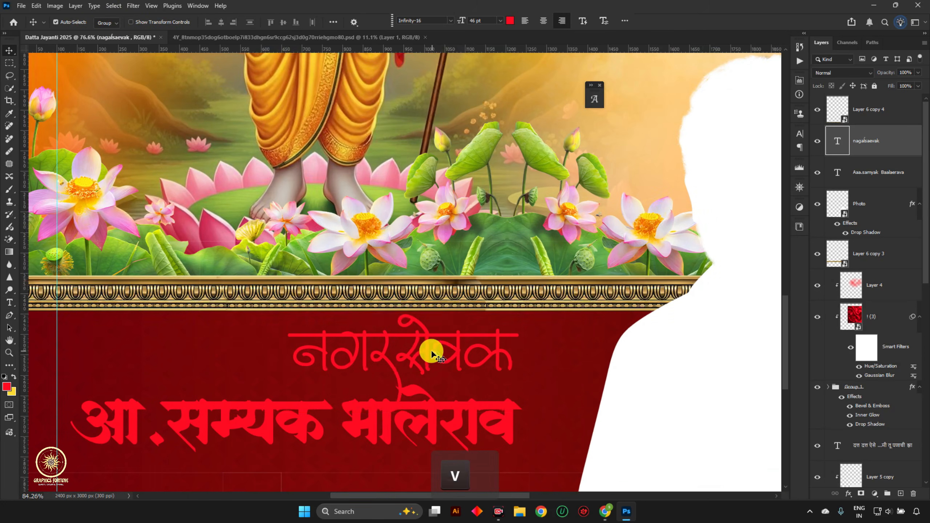
pyautogui.moveTo(425, 353); pyautogui.dragTo(366, 370)
pyautogui.scroll(-2, 413, 366)
# - Select the नगरसेवक and name text layers together and recolour them white, sampled from the photo silhouette
pyautogui.keyDown('shift'); pyautogui.click(421, 392); pyautogui.keyUp('shift')
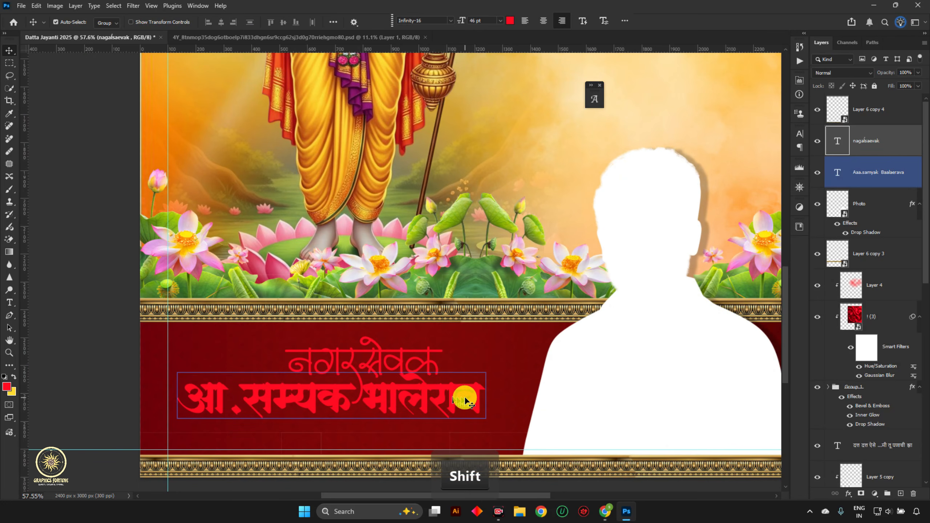
pyautogui.keyDown('shift'); pyautogui.click(641, 186); pyautogui.keyUp('shift')
pyautogui.scroll(-3, 641, 187)
pyautogui.press('t')
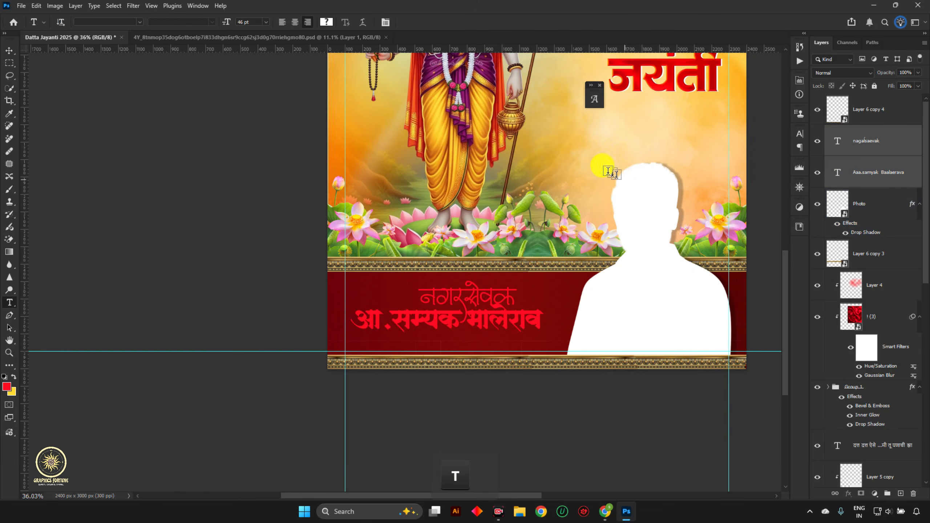
pyautogui.click(327, 23)
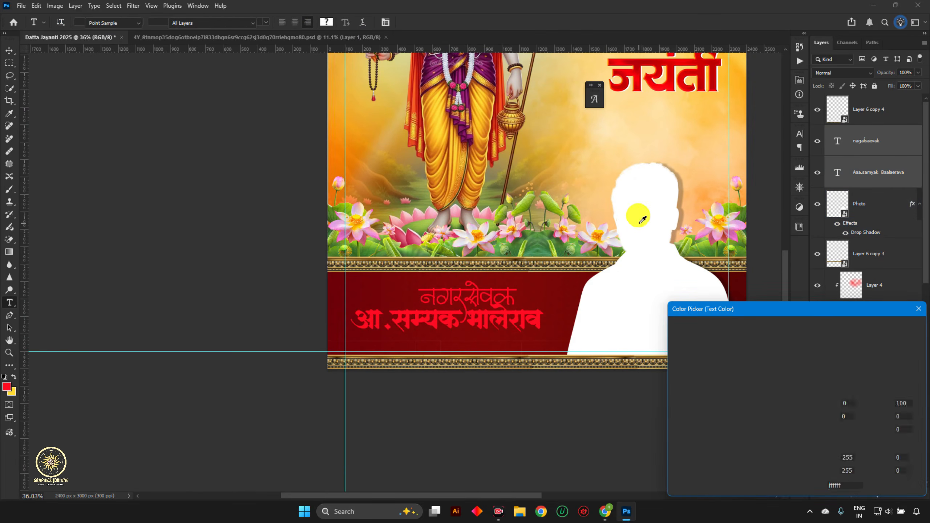
pyautogui.click(643, 220)
pyautogui.click(916, 330)
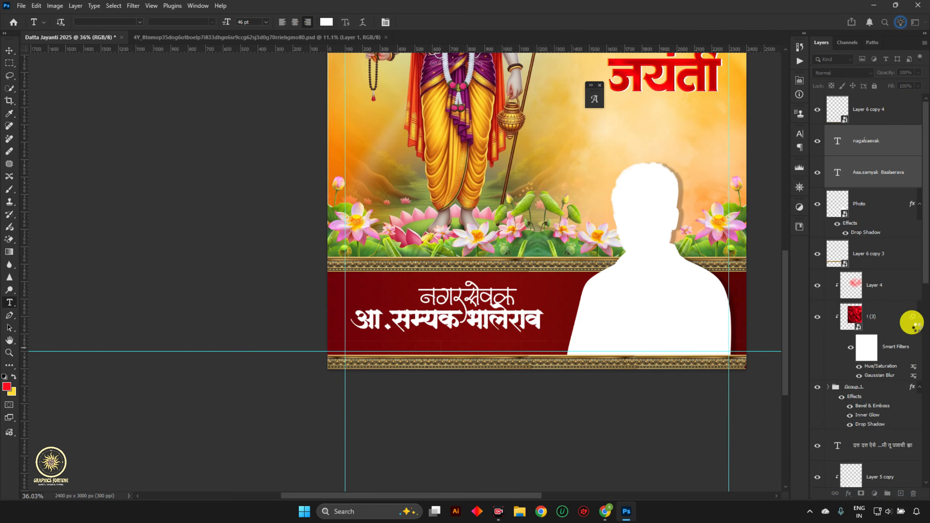
pyautogui.hotkey('ctrl', '0')
pyautogui.press('v')
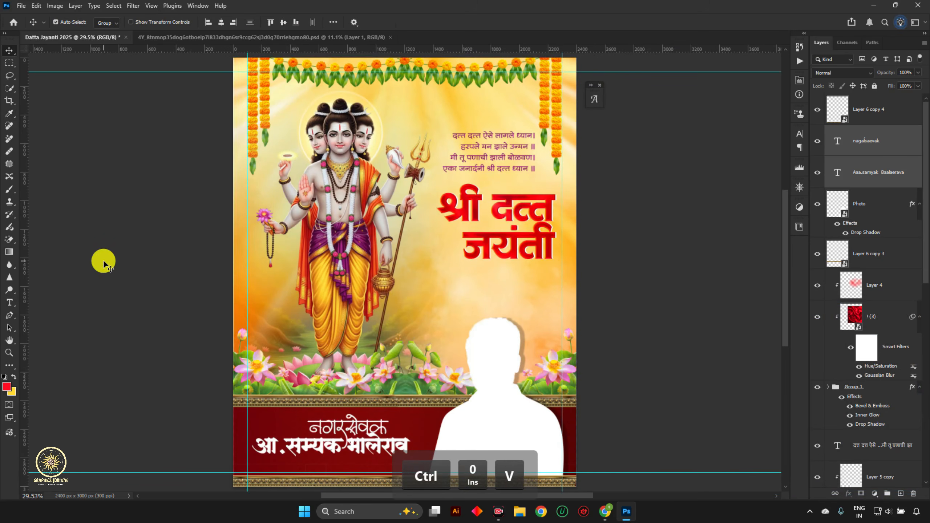
pyautogui.click(60, 189)
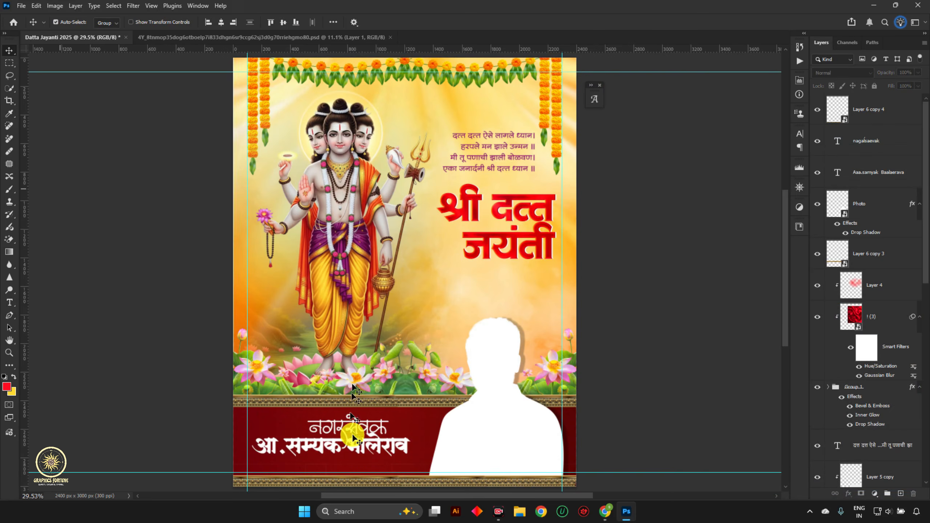
# - Apply Color Balance to the upper golden border with midtones at +24 red, -10 magenta and -35 yellow
pyautogui.click(387, 404)
pyautogui.scroll(4, 388, 403)
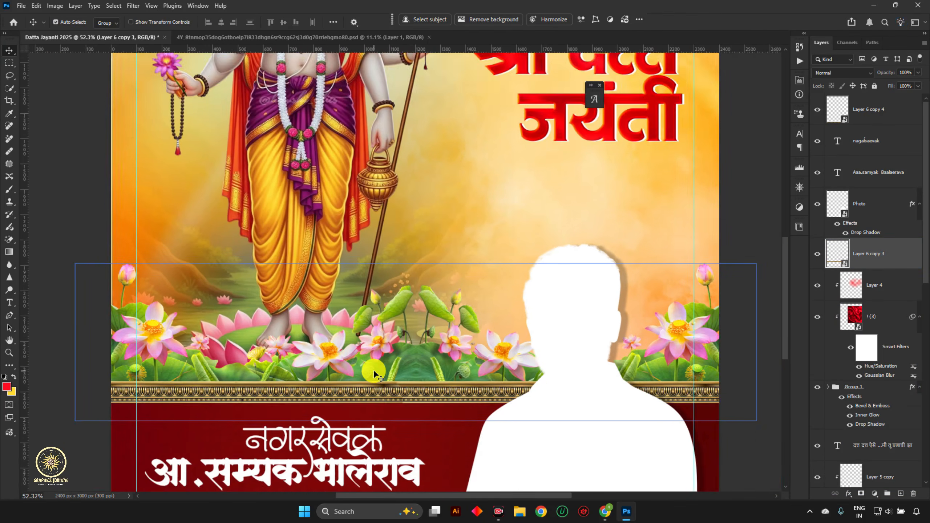
pyautogui.press('ctrl')
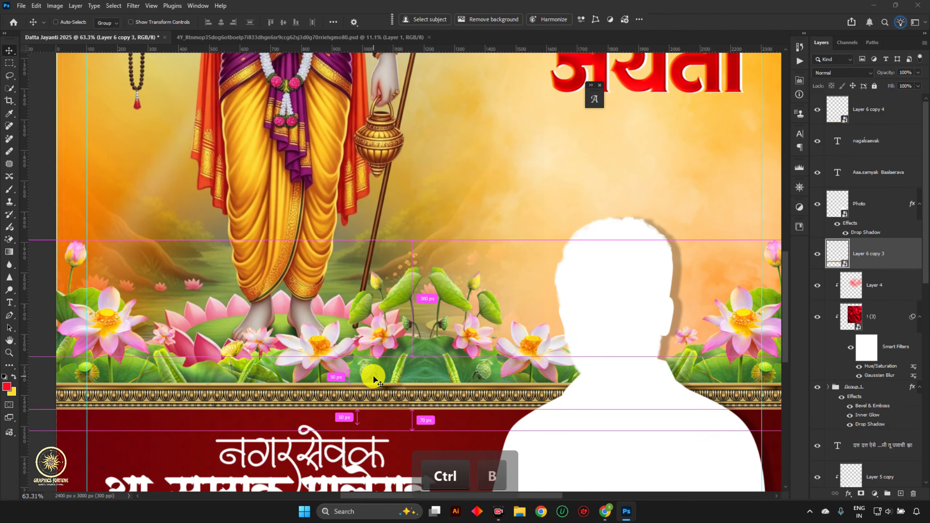
pyautogui.hotkey('ctrl', 'b')
pyautogui.moveTo(625, 292); pyautogui.dragTo(612, 293)
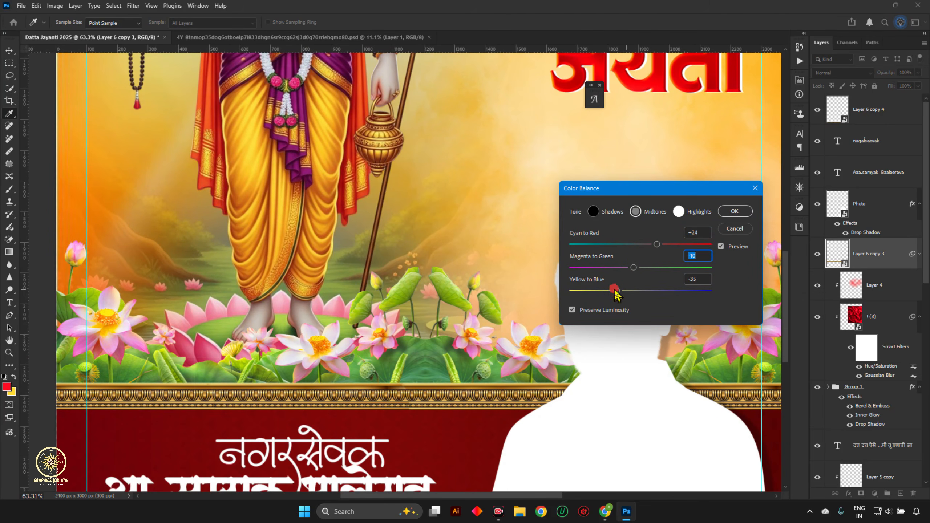
pyautogui.click(735, 213)
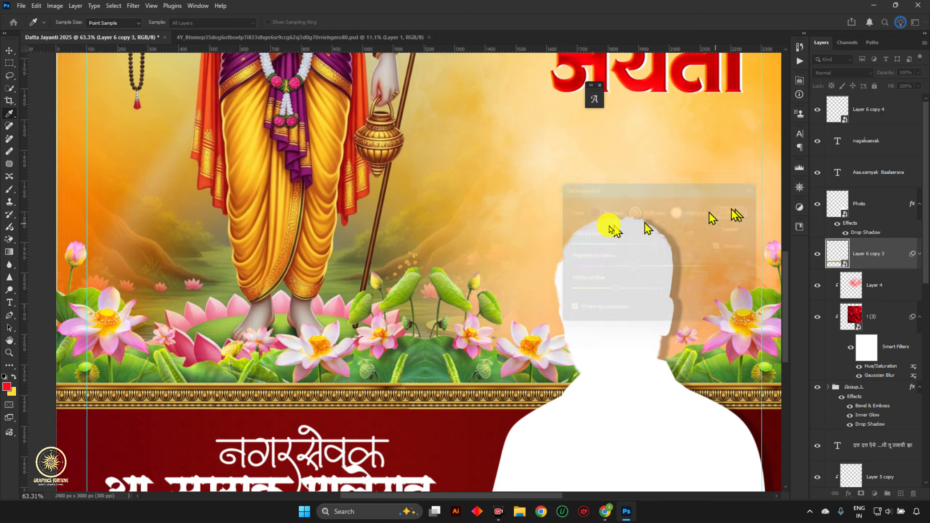
# - Copy the upper golden border's Color Balance smart filter onto the lower golden border layer, Layer 6 copy 4
pyautogui.scroll(-5, 316, 143)
pyautogui.moveTo(419, 328); pyautogui.dragTo(426, 250)
pyautogui.scroll(5, 426, 249)
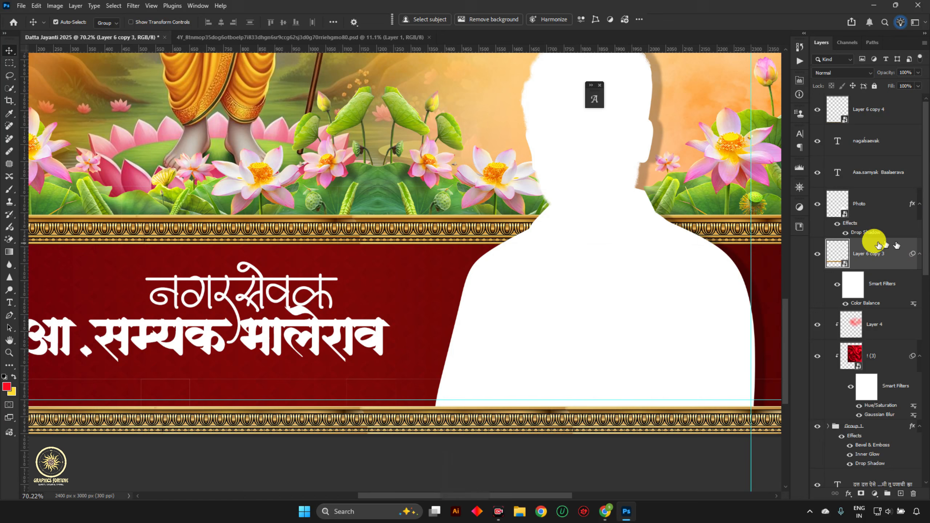
pyautogui.click(474, 420)
pyautogui.click(883, 286)
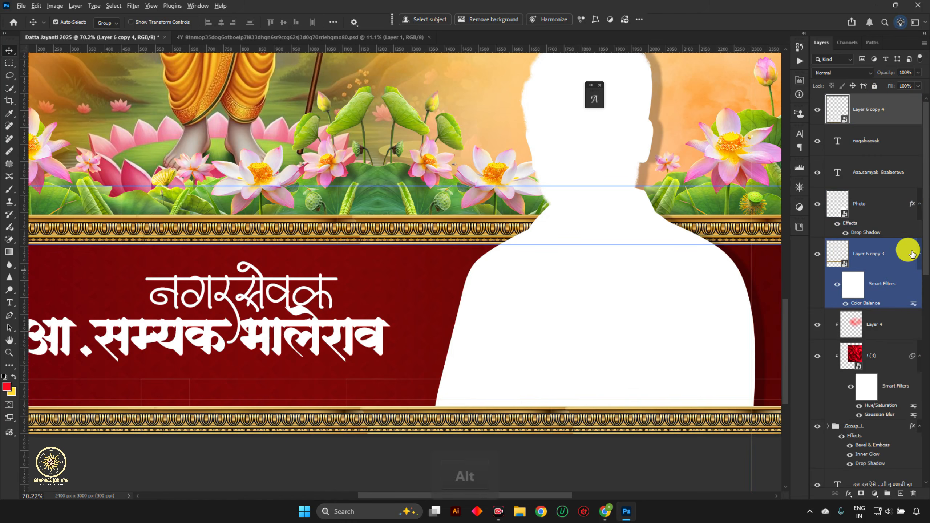
pyautogui.moveTo(883, 105); pyautogui.dragTo(879, 108)
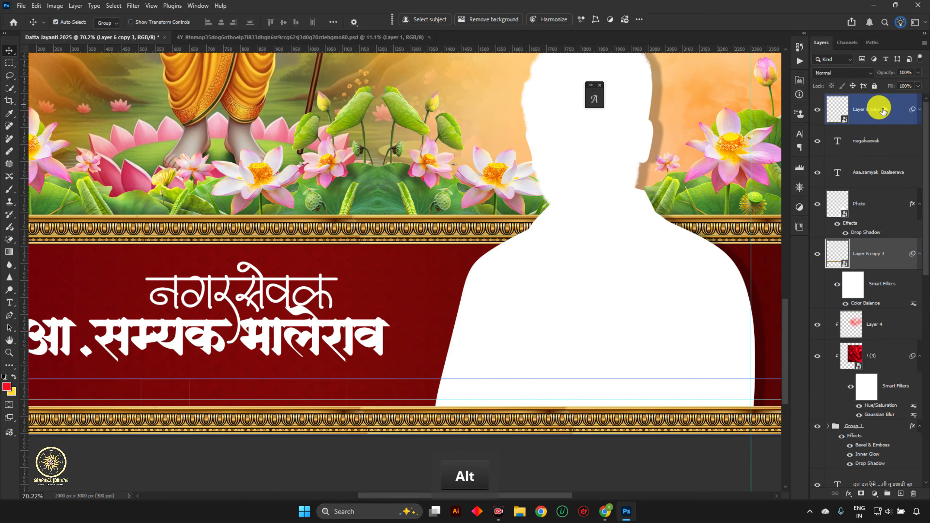
pyautogui.hotkey('ctrl', '0')
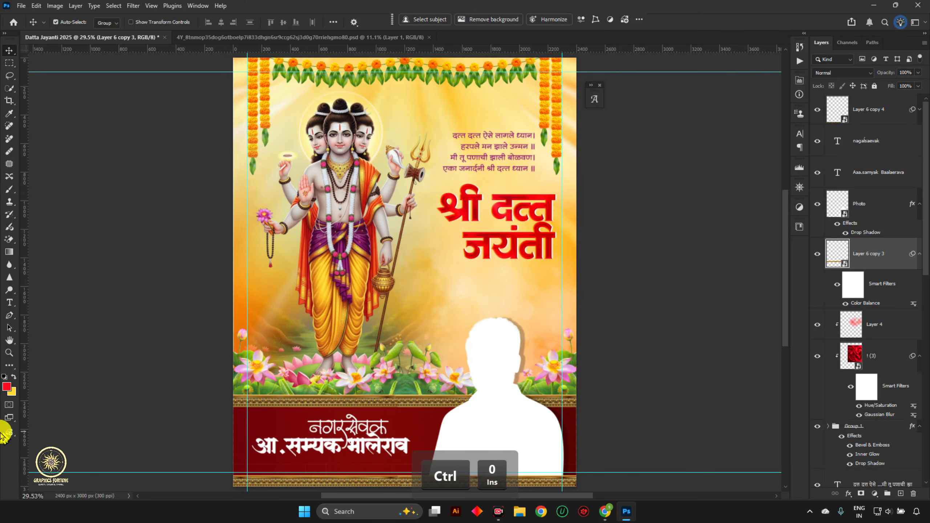
pyautogui.click(114, 388)
pyautogui.scroll(2, 363, 459)
pyautogui.click(343, 461)
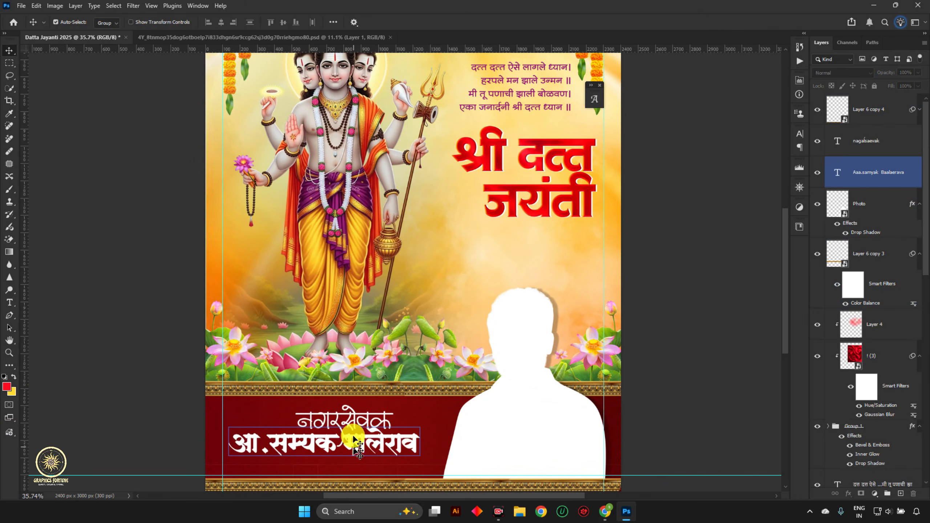
# - Select the नगरसेवक and name text layers together, move them slightly up within the red band, and clear the canvas selection
pyautogui.click(361, 414)
pyautogui.keyDown('shift'); pyautogui.click(406, 446); pyautogui.keyUp('shift')
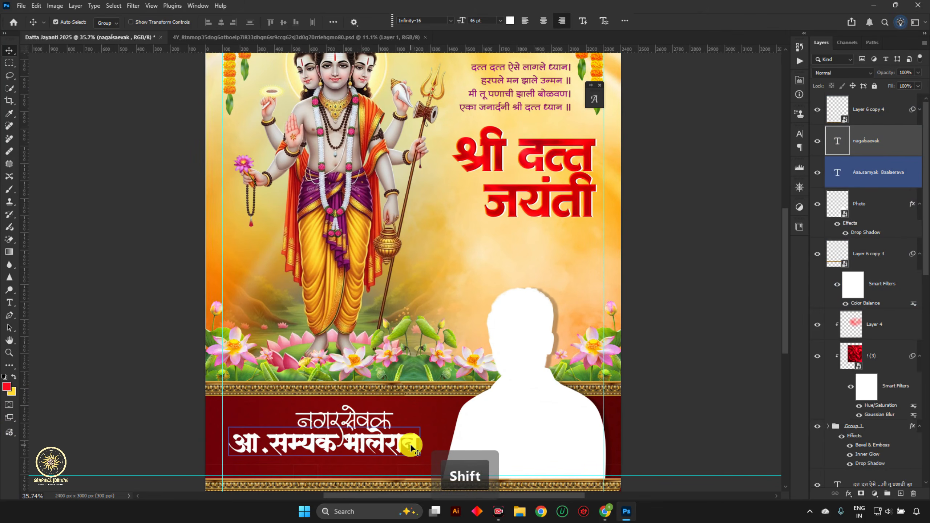
pyautogui.moveTo(407, 449); pyautogui.dragTo(411, 440)
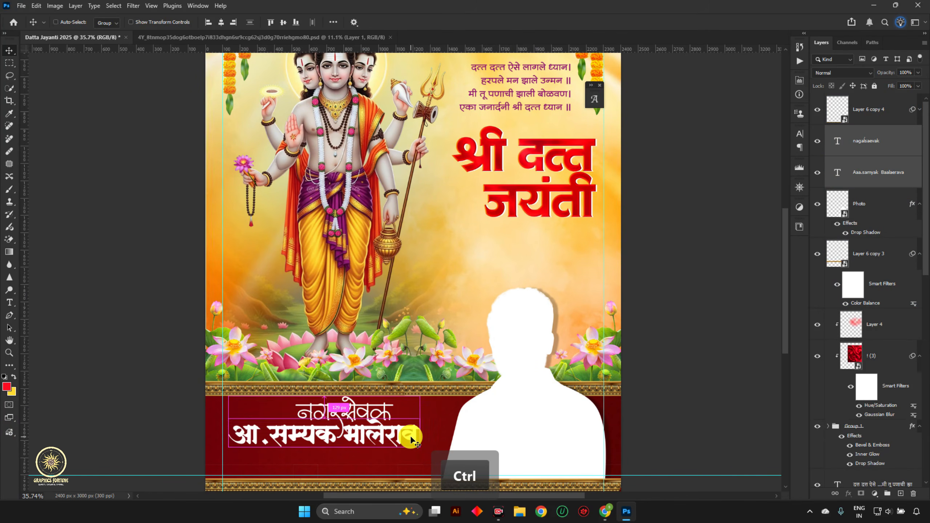
pyautogui.keyDown('ctrl'); pyautogui.click(133, 384); pyautogui.keyUp('ctrl')
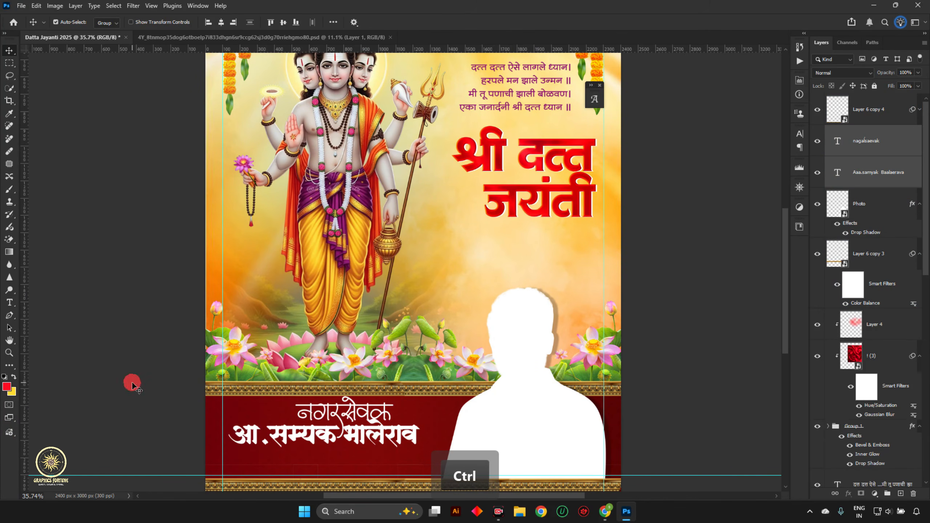
# - Scale the name text down slightly to about 55.5 pt
pyautogui.click(412, 438)
pyautogui.hotkey('ctrl', 't')
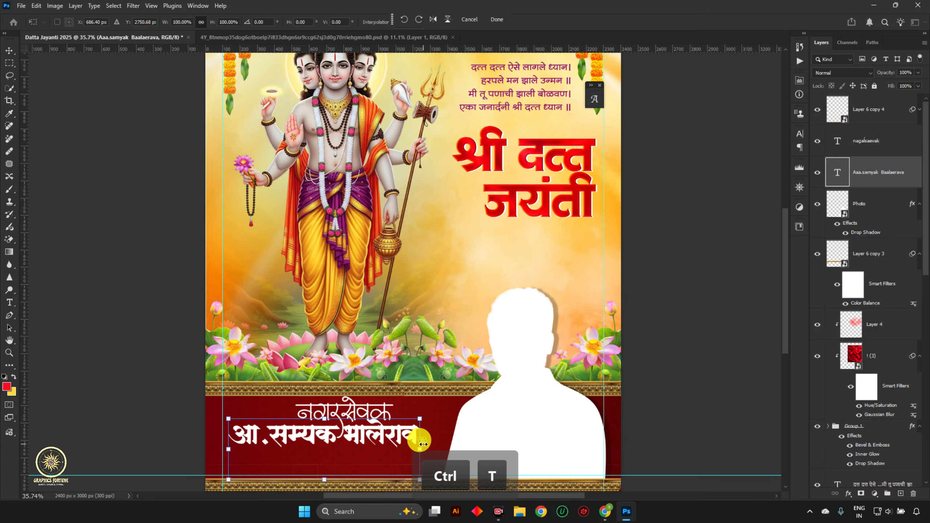
pyautogui.moveTo(421, 448)
pyautogui.mouseDown()
pyautogui.moveTo(461, 449)
pyautogui.moveTo(416, 447)
pyautogui.mouseUp()
pyautogui.press('Return')
pyautogui.scroll(4, 337, 409)
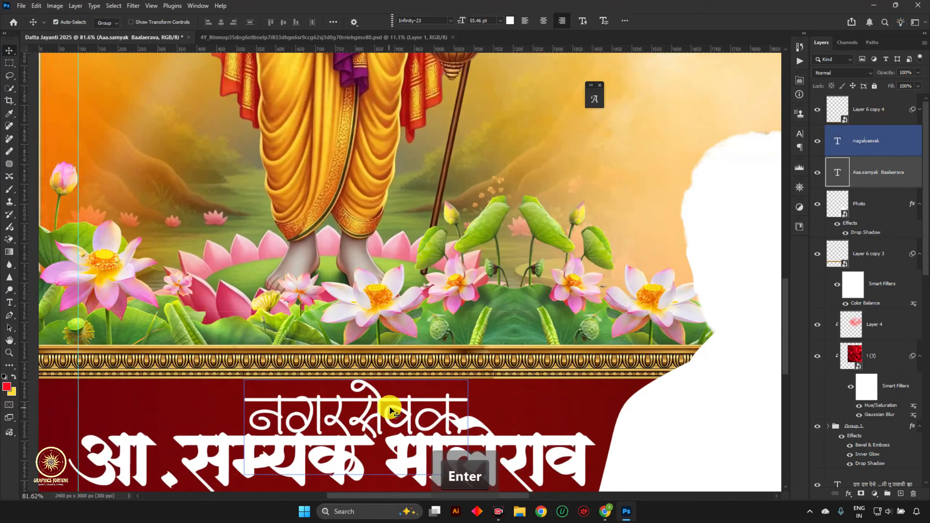
# - Scale the नगरसेवक text to about 65% and place it just above the middle of the name line
pyautogui.click(376, 397)
pyautogui.hotkey('ctrl', 't')
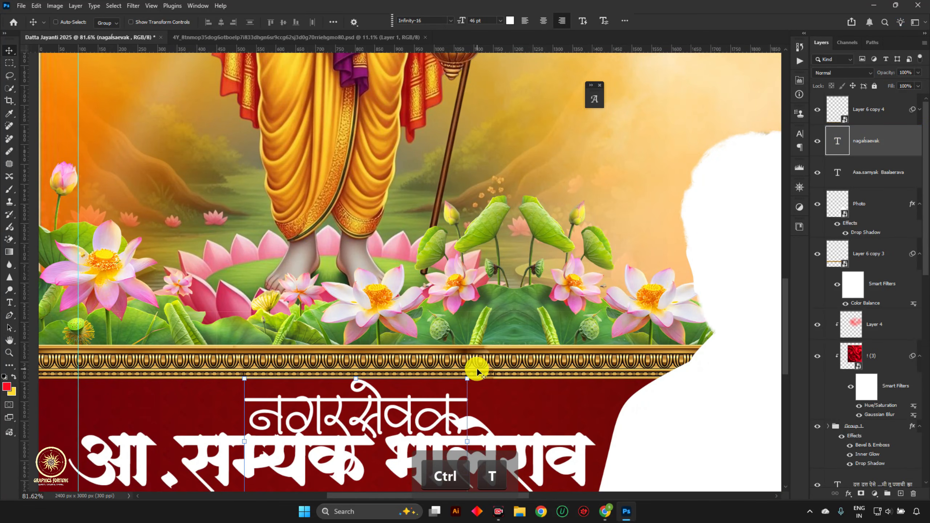
pyautogui.moveTo(468, 378); pyautogui.dragTo(453, 397)
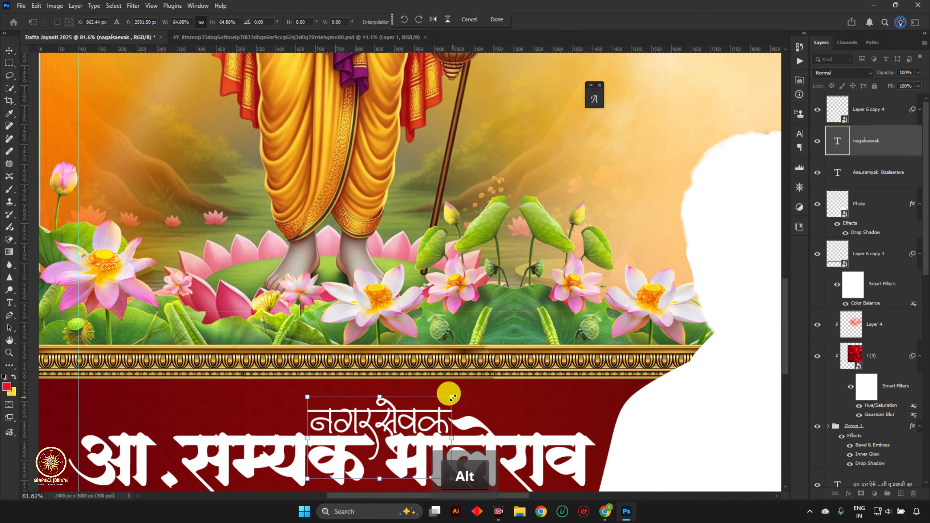
pyautogui.scroll(-3, 468, 349)
# - Scale the नगरसेवक and name text layers together to about 91%, leaving more space beside the photo silhouette
pyautogui.keyDown('shift'); pyautogui.click(487, 436); pyautogui.keyUp('shift')
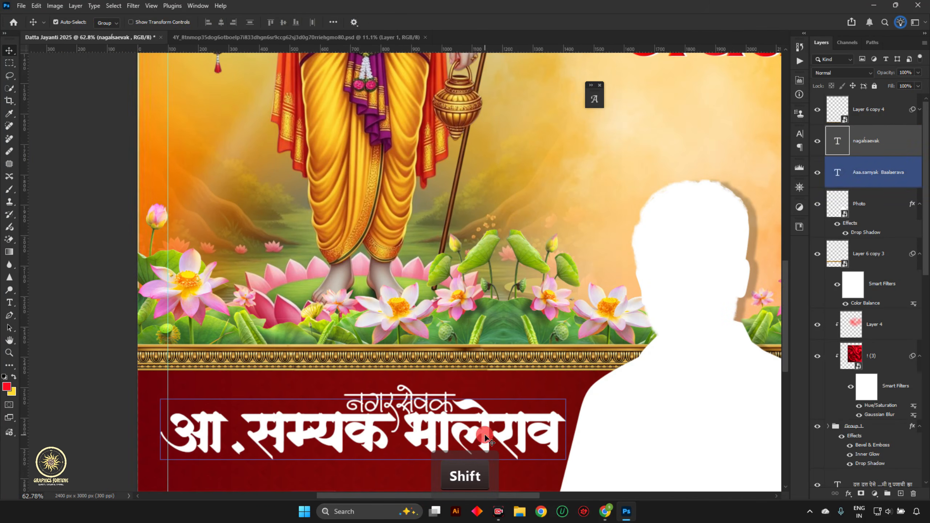
pyautogui.hotkey('ctrl', 't')
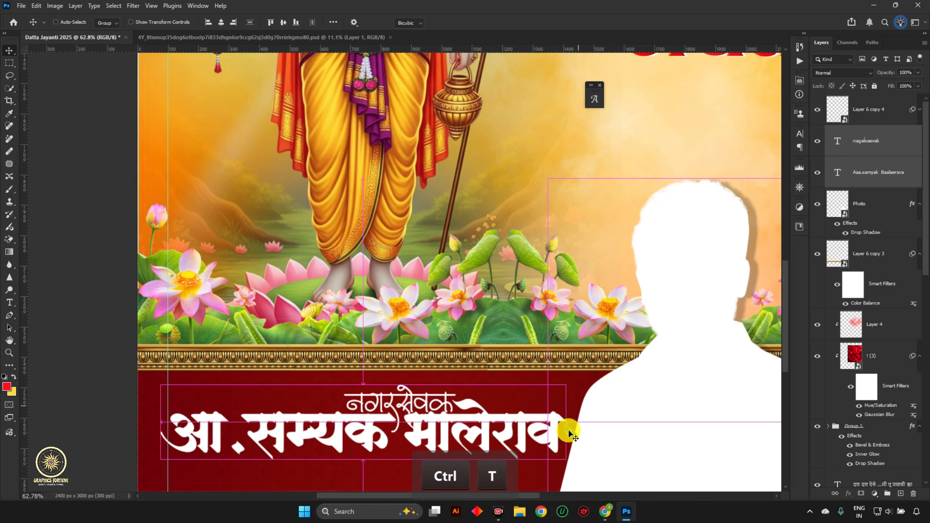
pyautogui.moveTo(567, 425); pyautogui.dragTo(551, 425)
pyautogui.press('Return')
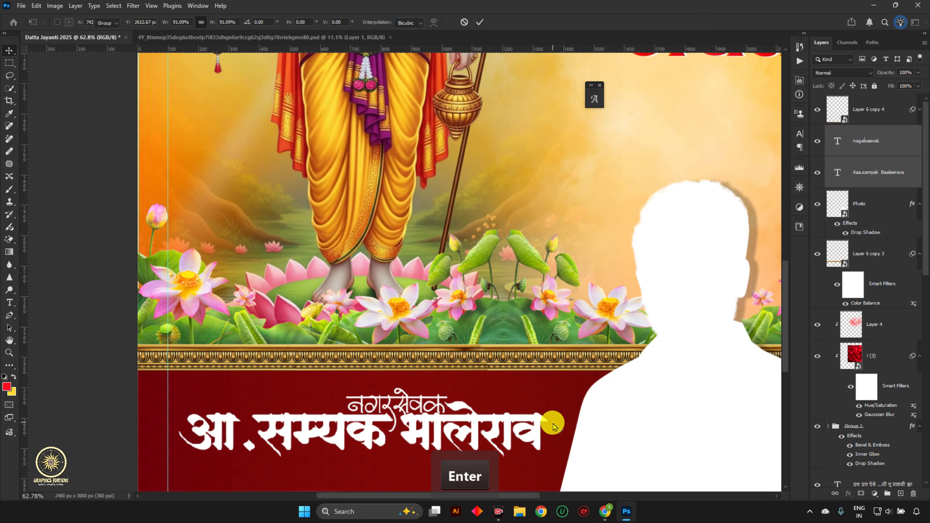
pyautogui.hotkey('ctrl', '0')
pyautogui.click(141, 361)
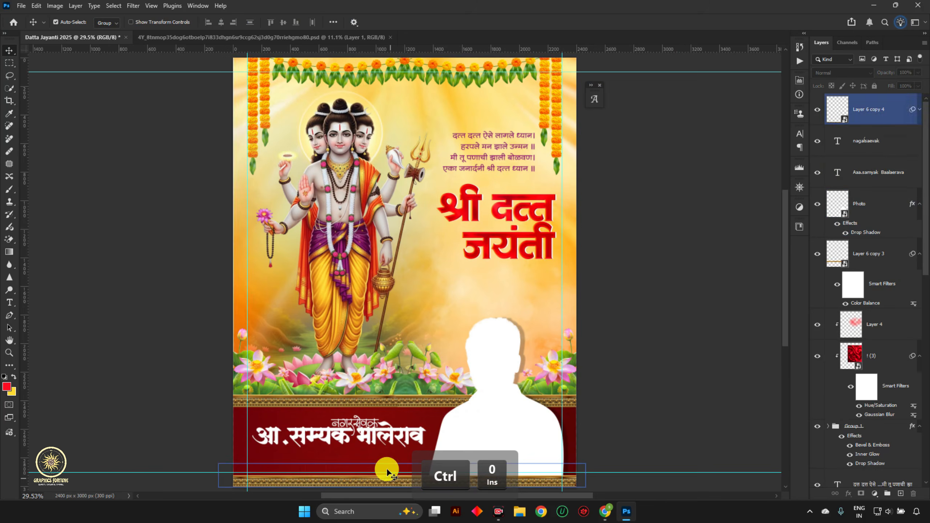
# - Place the Gold_background (13) image as an embedded smart object directly above the name text layer
pyautogui.scroll(5, 382, 453)
pyautogui.scroll(3, 382, 453)
pyautogui.press('space')
pyautogui.moveTo(348, 433); pyautogui.dragTo(394, 376)
pyautogui.click(425, 354)
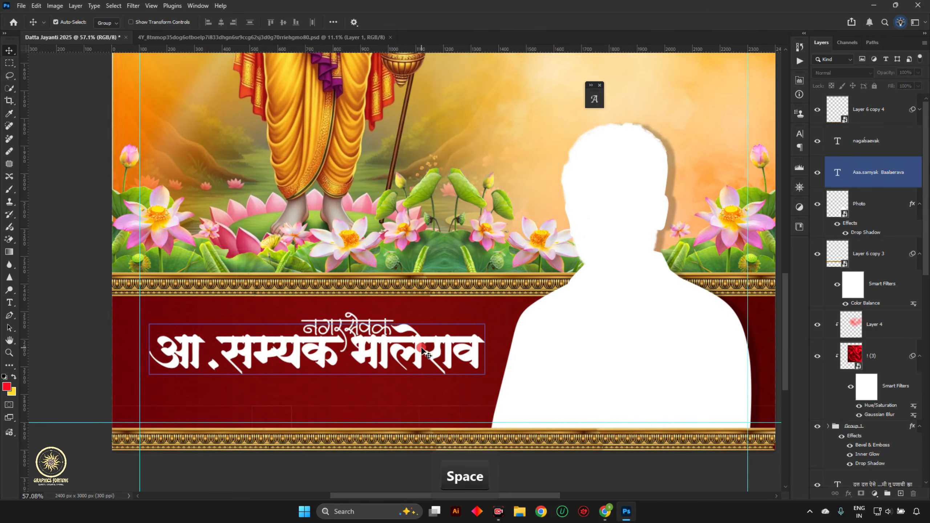
pyautogui.scroll(1, 427, 326)
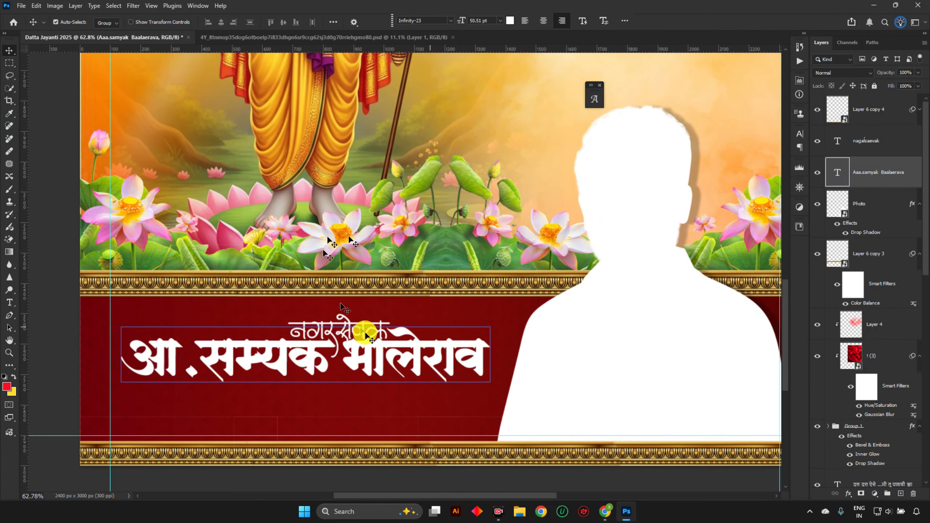
pyautogui.click(21, 6)
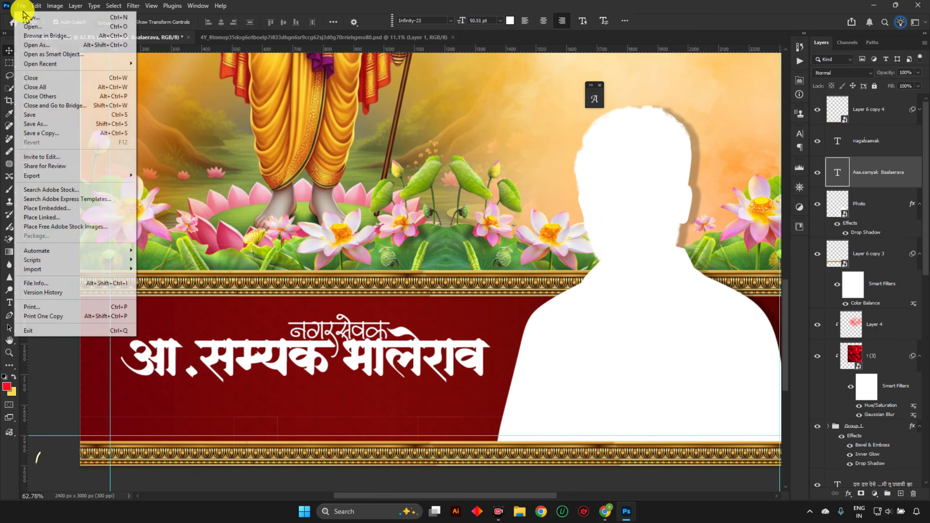
pyautogui.click(98, 209)
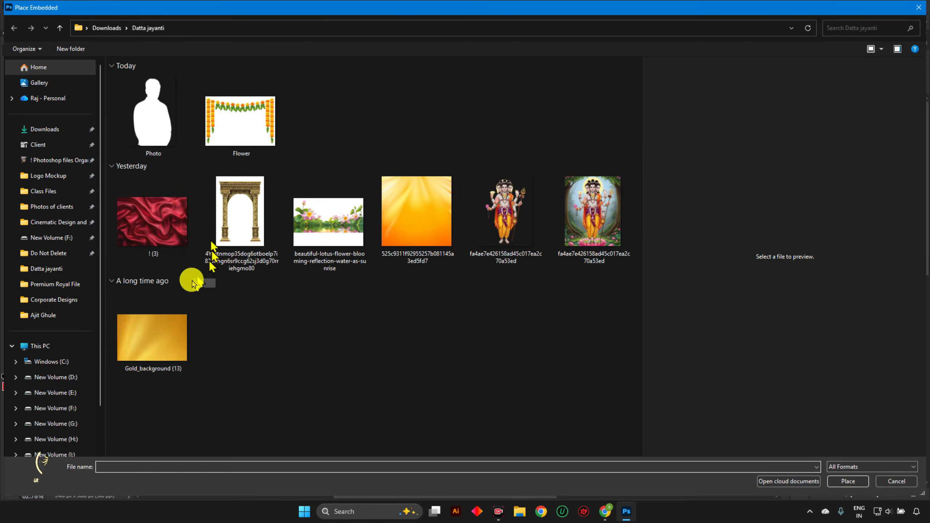
pyautogui.doubleClick(157, 336)
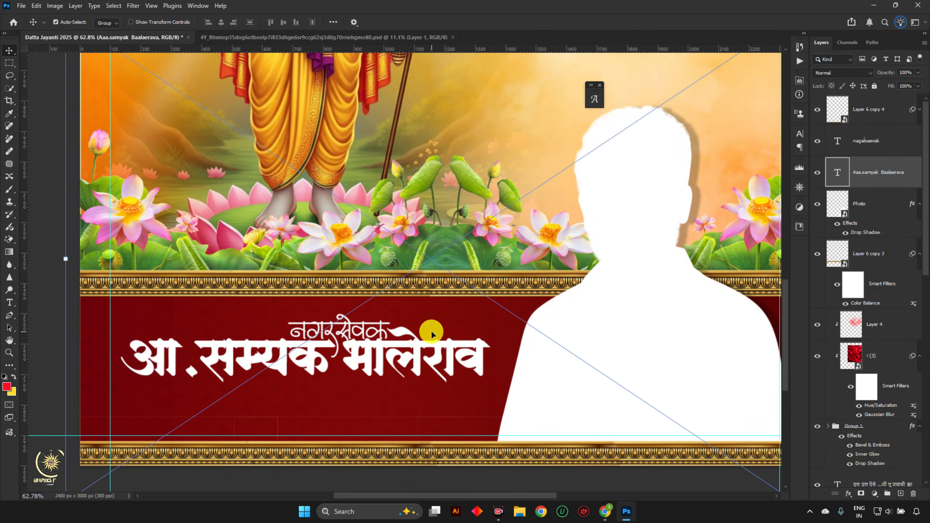
pyautogui.press('Return')
# - Clip the Gold_background (13) layer to the name text layer
pyautogui.scroll(6, 425, 265)
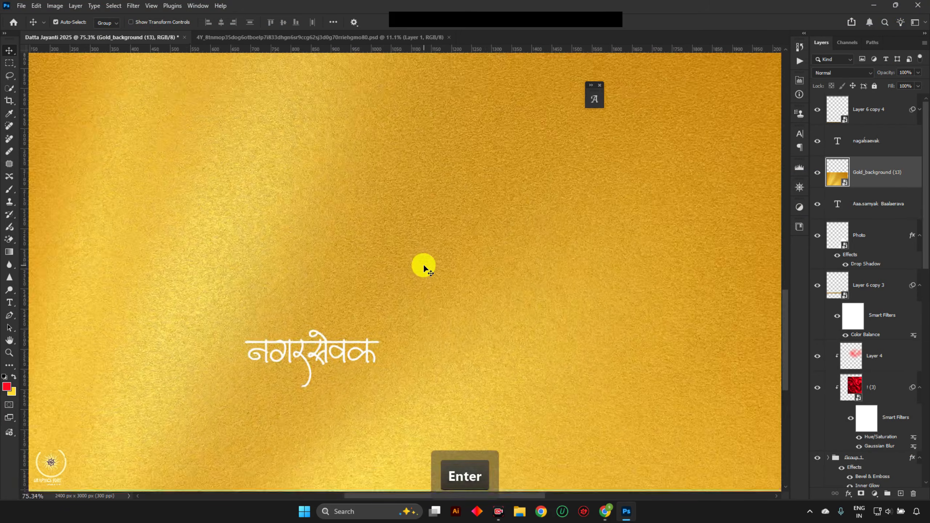
pyautogui.hotkey('ctrl', '0')
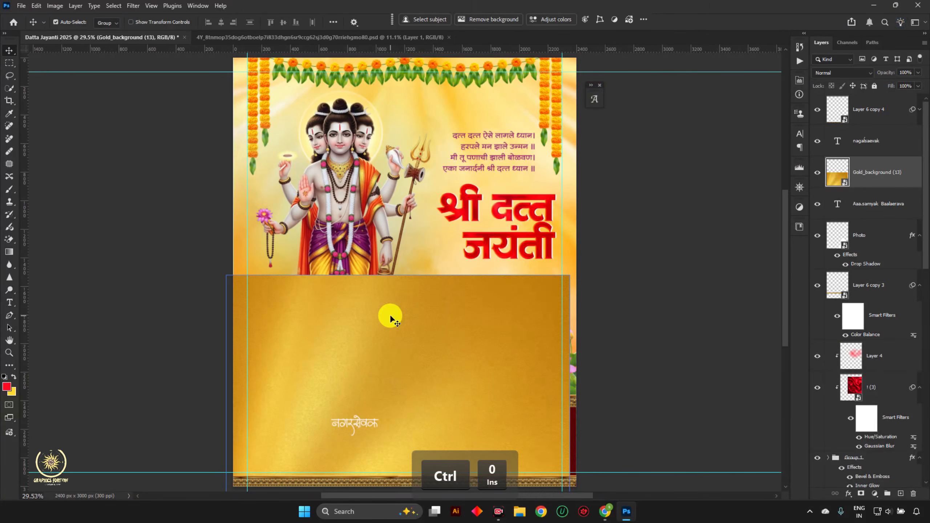
pyautogui.hotkey('ctrl', 'alt', 'g')
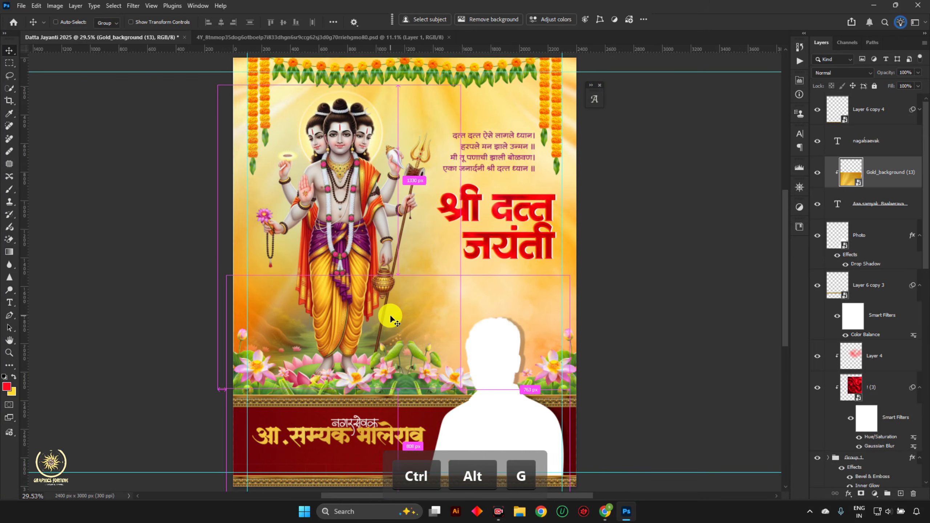
# - Scale the clipped gold texture down and position it over the whole name text
pyautogui.hotkey('ctrl', 't')
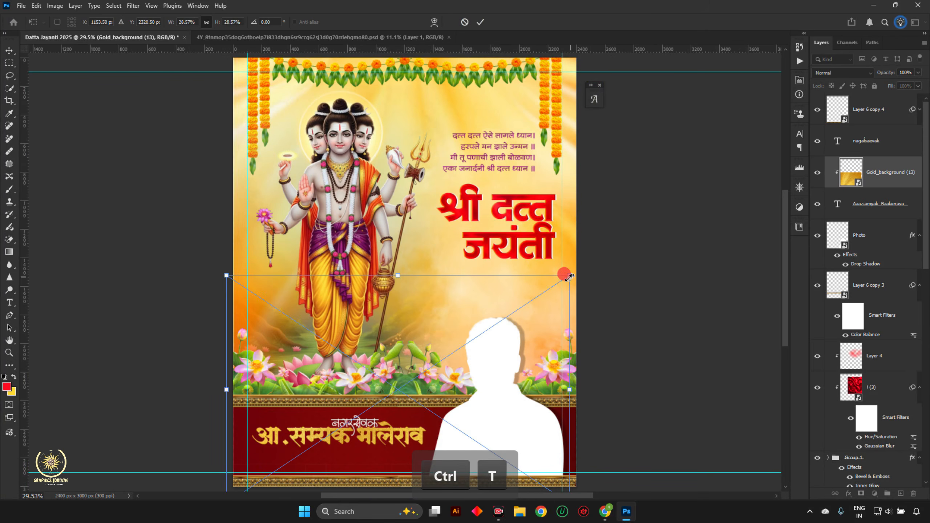
pyautogui.moveTo(570, 275); pyautogui.dragTo(485, 363)
pyautogui.moveTo(428, 392); pyautogui.dragTo(429, 295)
pyautogui.hotkey('ctrl', '0')
pyautogui.doubleClick(422, 428)
# - Examine the gold name text up close and compare it with the gold texture layer hidden and shown
pyautogui.scroll(5, 378, 433)
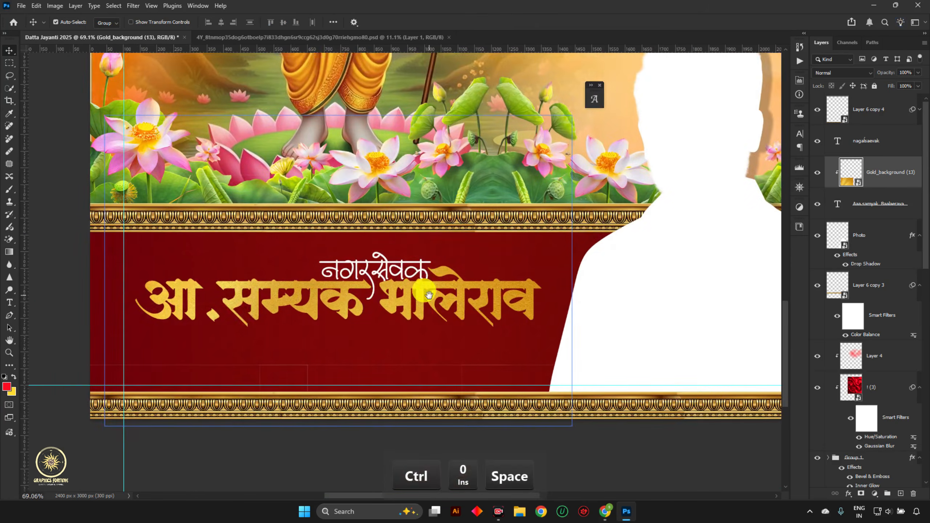
pyautogui.scroll(4, 348, 328)
pyautogui.moveTo(495, 278); pyautogui.dragTo(516, 252)
pyautogui.scroll(-2, 517, 252)
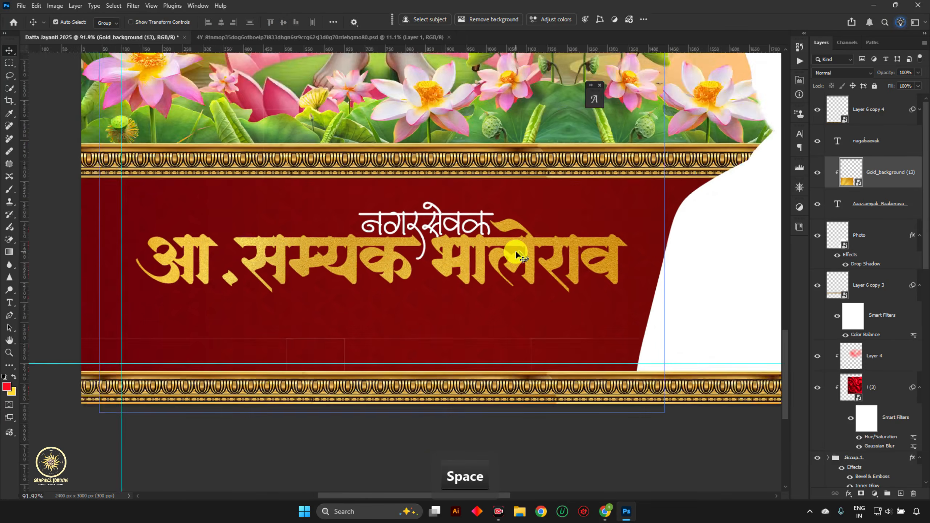
pyautogui.scroll(-2, 515, 250)
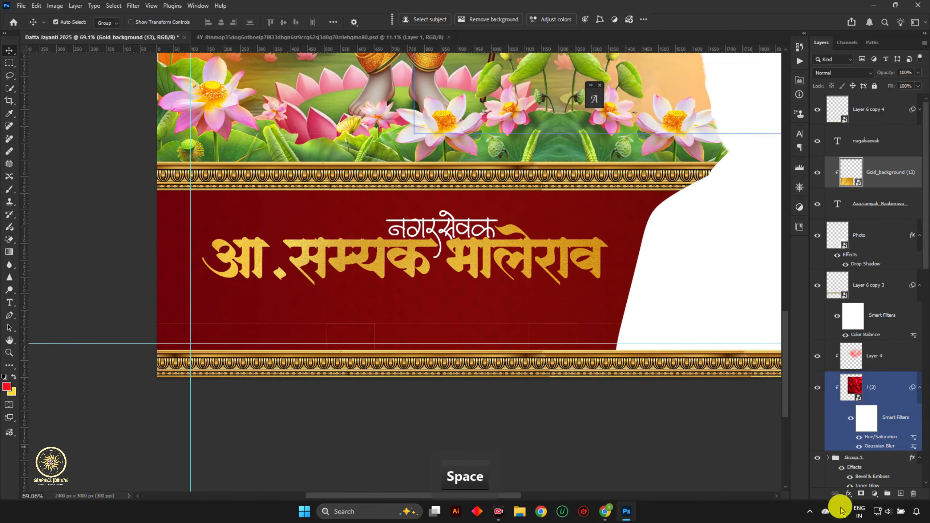
pyautogui.click(818, 173)
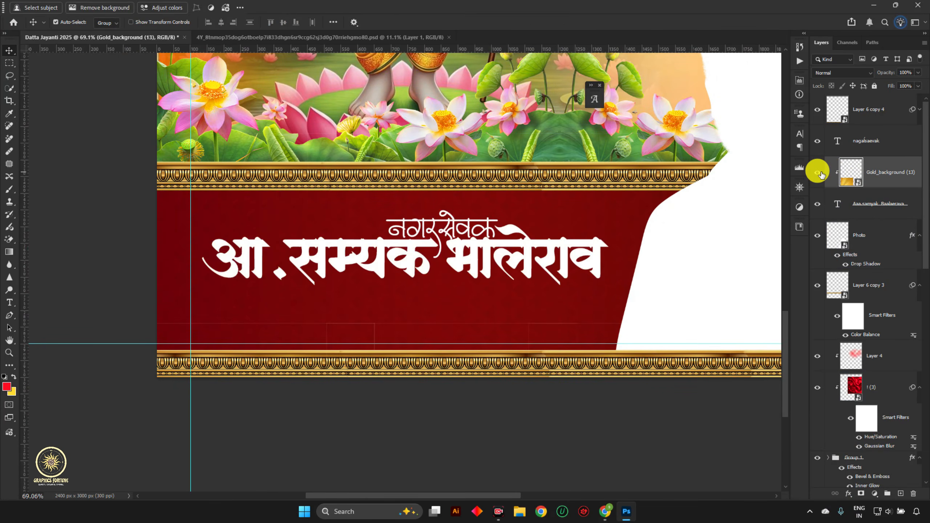
pyautogui.click(818, 173)
pyautogui.press('space')
pyautogui.moveTo(454, 283); pyautogui.dragTo(425, 280)
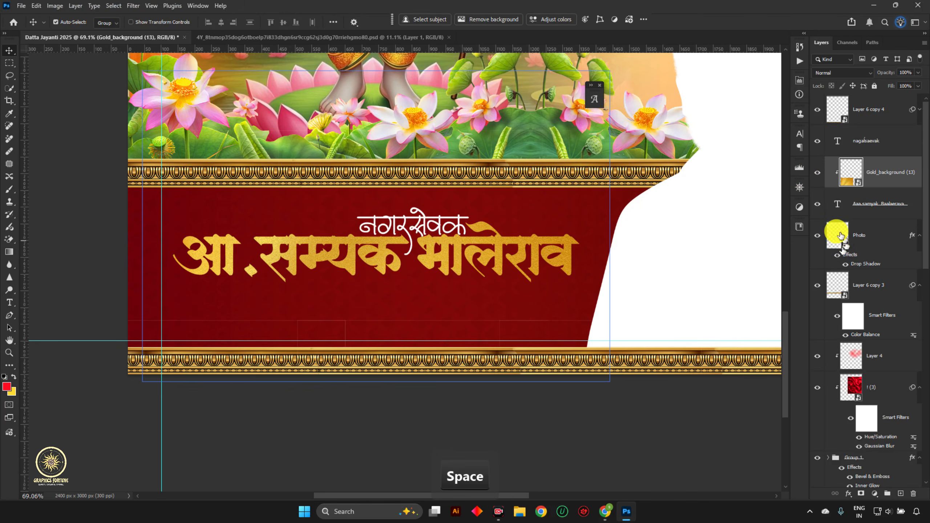
# - Add a black Multiply drop shadow at 36% opacity to the name text layer
pyautogui.click(866, 194)
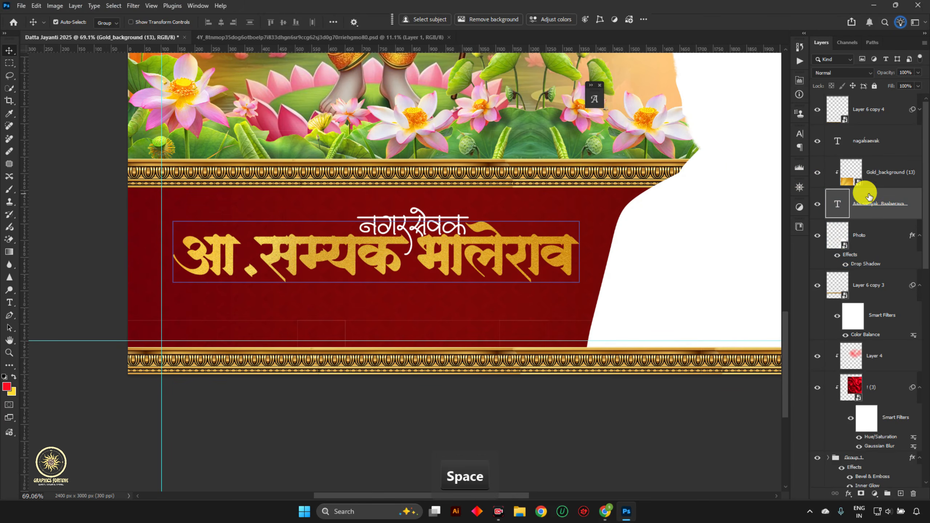
pyautogui.click(849, 497)
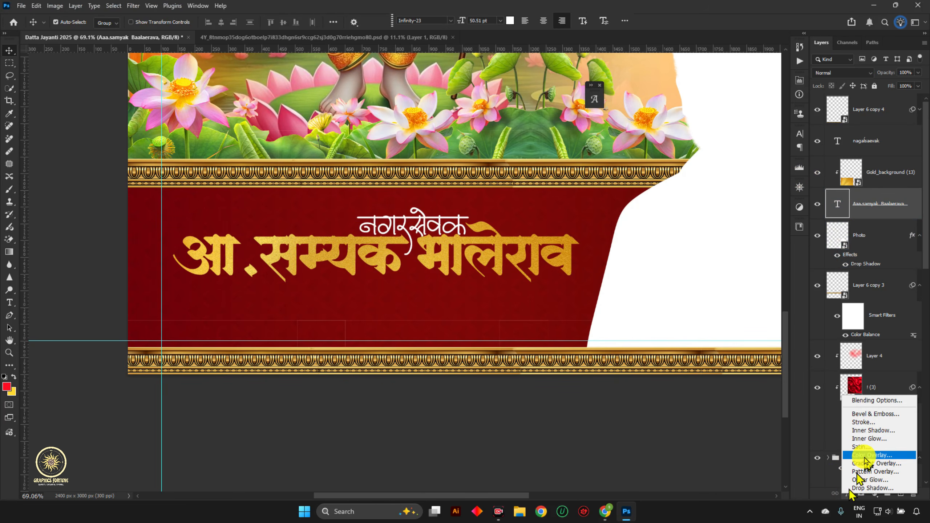
pyautogui.click(875, 400)
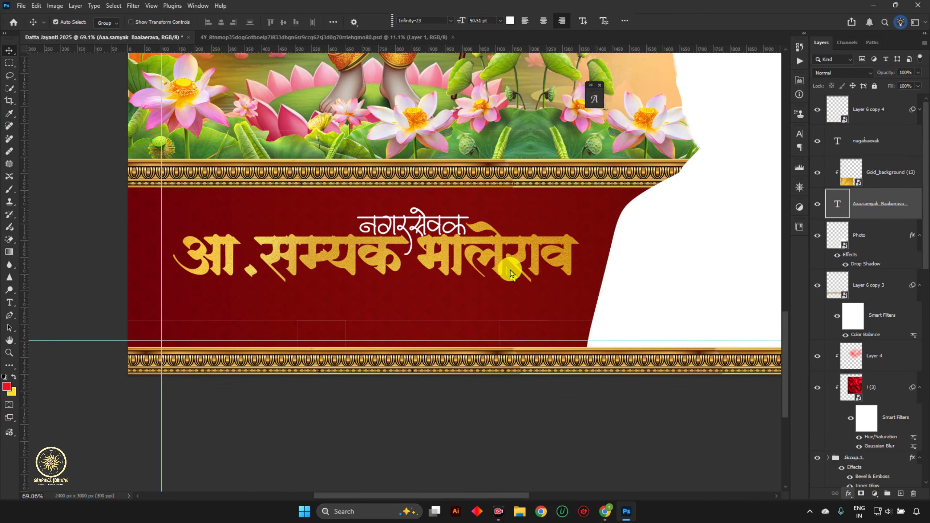
pyautogui.click(585, 297)
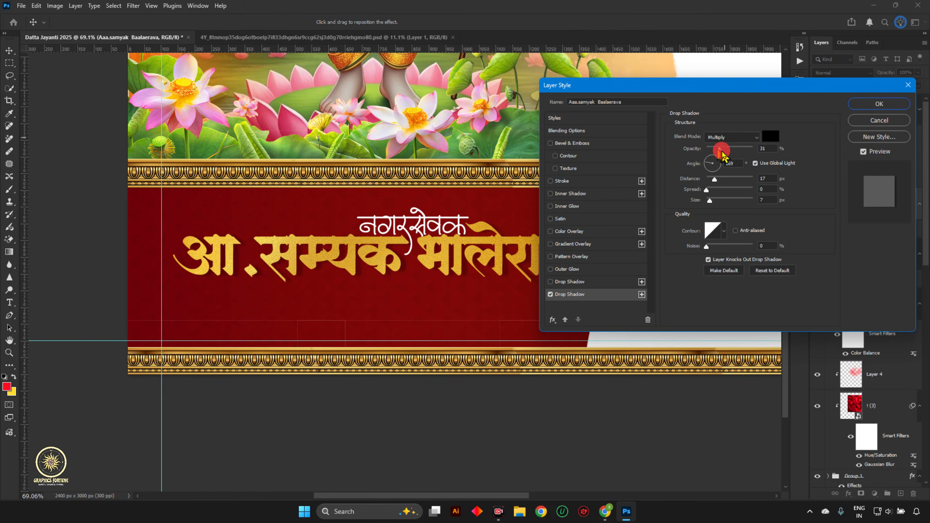
pyautogui.moveTo(724, 154); pyautogui.dragTo(724, 155)
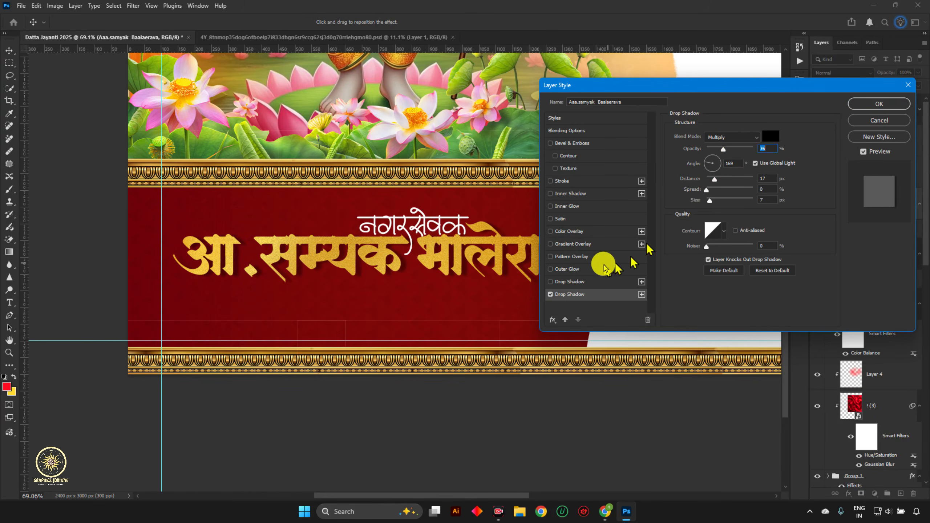
# - Enable an inner glow on the name text and set its colour to golden yellow #ffd200
pyautogui.click(580, 206)
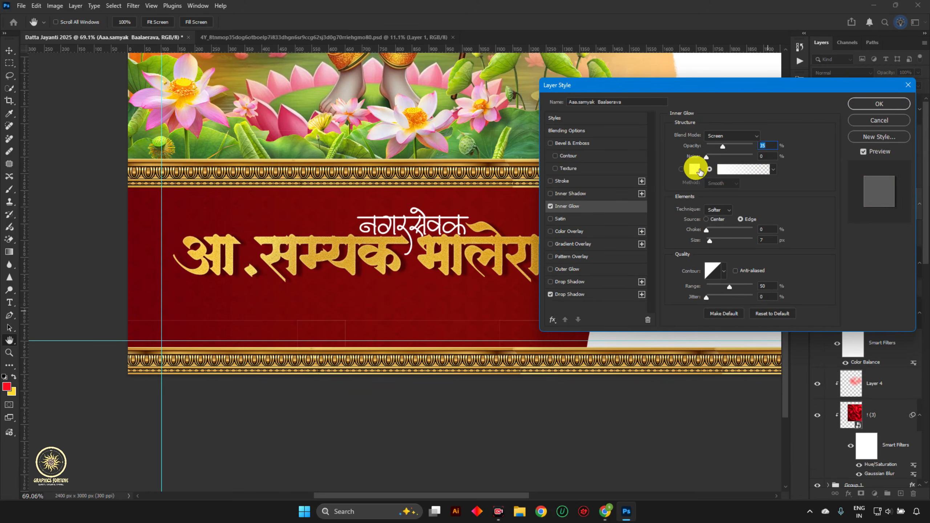
pyautogui.click(807, 435)
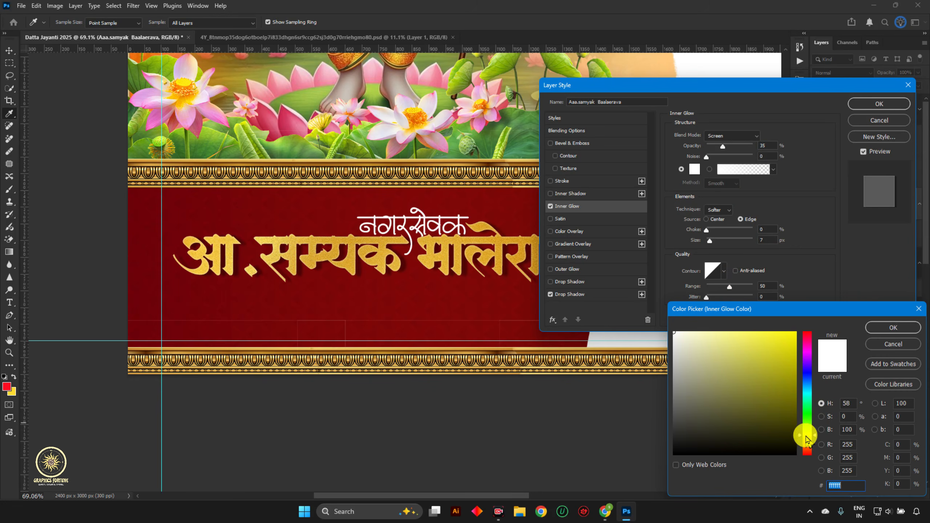
pyautogui.moveTo(747, 395); pyautogui.dragTo(823, 302)
pyautogui.click(807, 445)
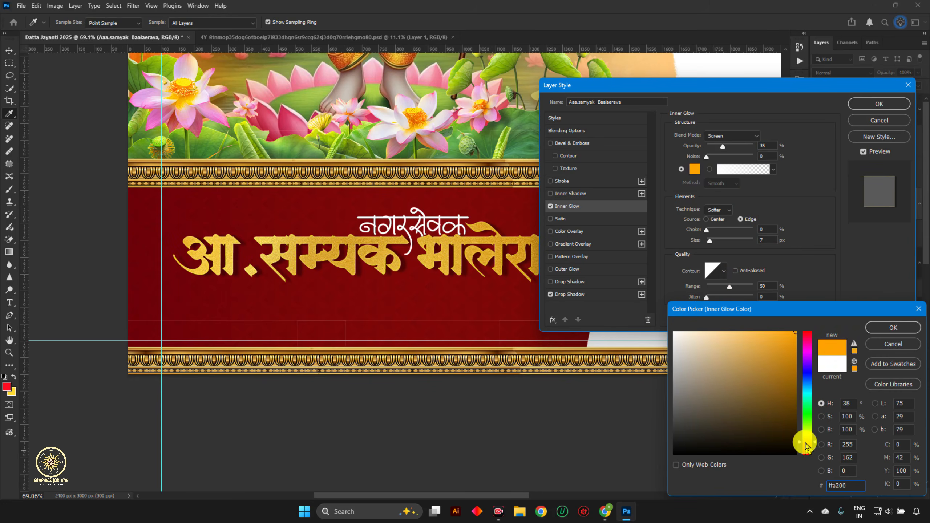
pyautogui.moveTo(805, 446); pyautogui.dragTo(805, 439)
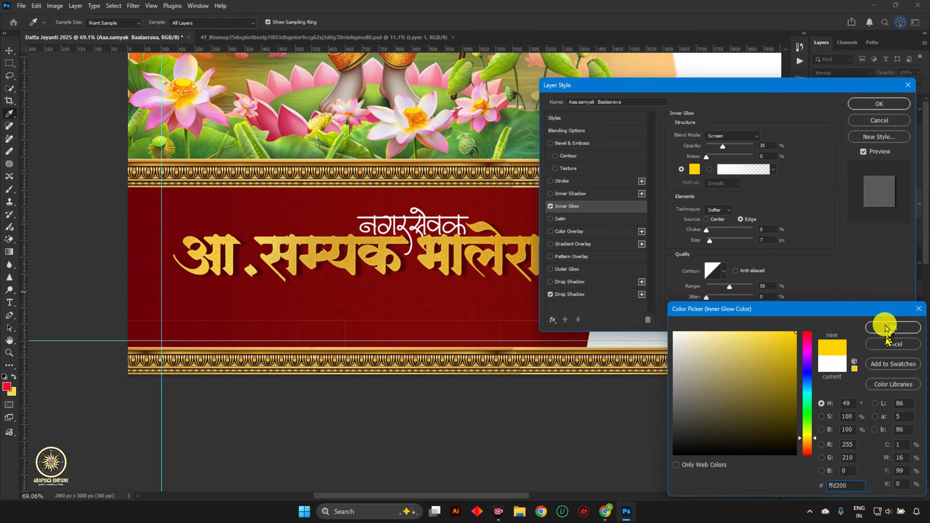
pyautogui.click(886, 328)
# - Set the name text's inner glow to Color Dodge at 44% opacity with a 10 px size and apply the layer style
pyautogui.click(732, 136)
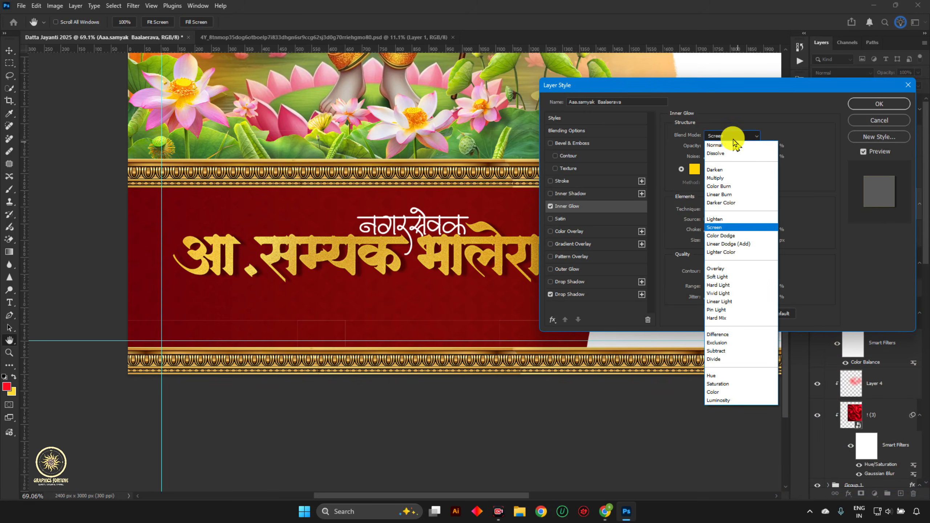
pyautogui.click(738, 235)
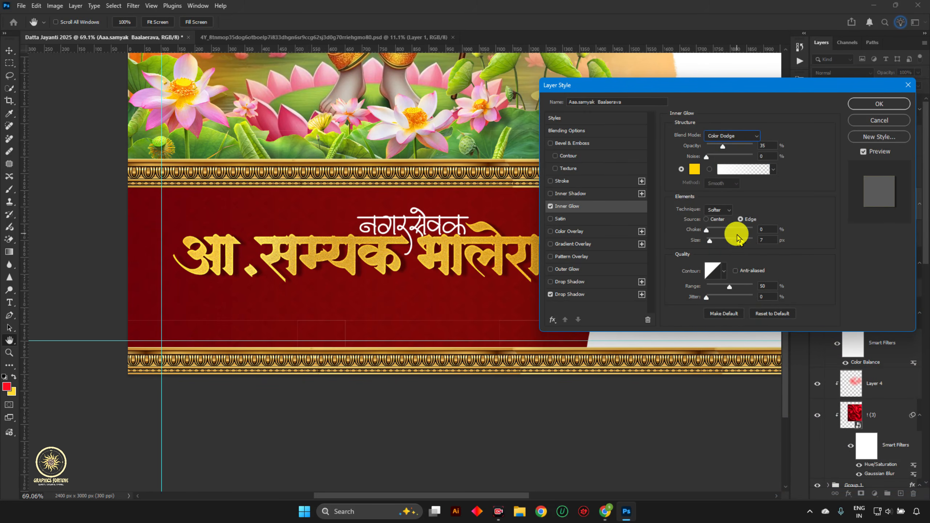
pyautogui.moveTo(723, 151); pyautogui.dragTo(735, 155)
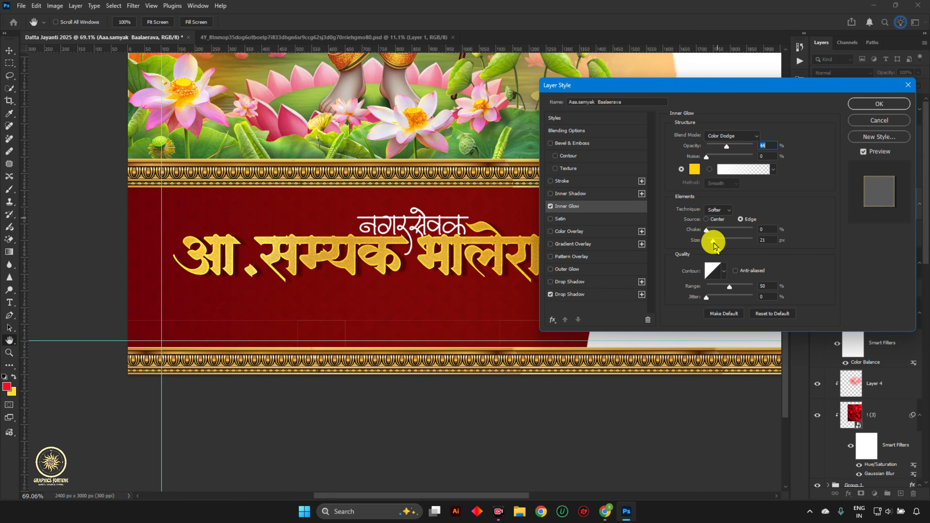
pyautogui.moveTo(714, 243); pyautogui.dragTo(709, 243)
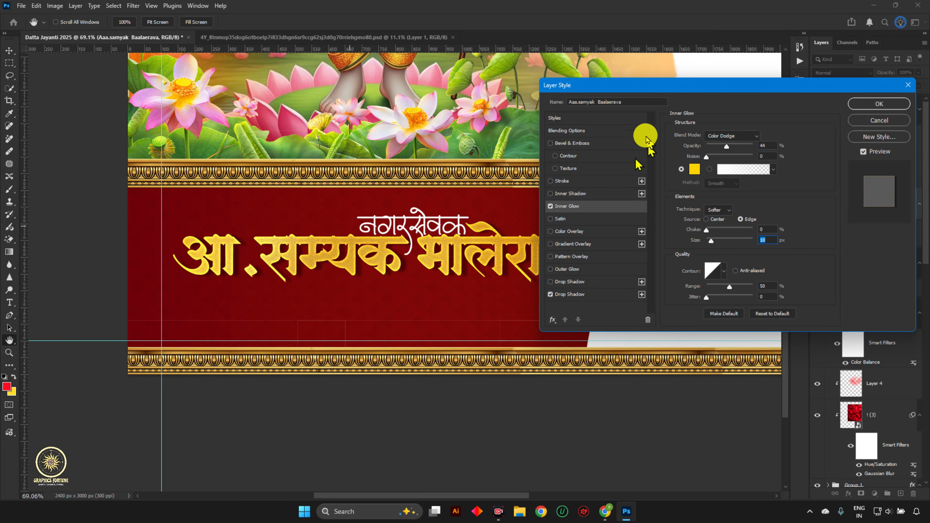
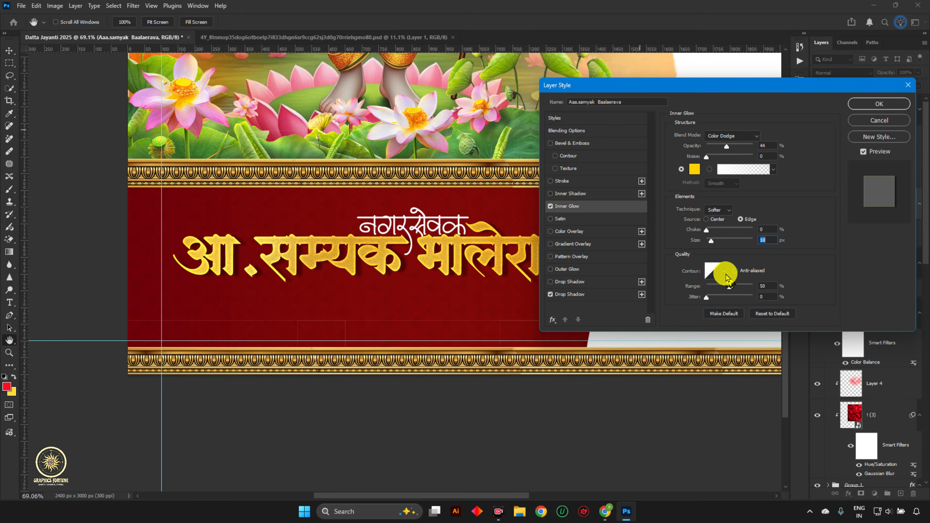
pyautogui.click(726, 274)
pyautogui.click(828, 203)
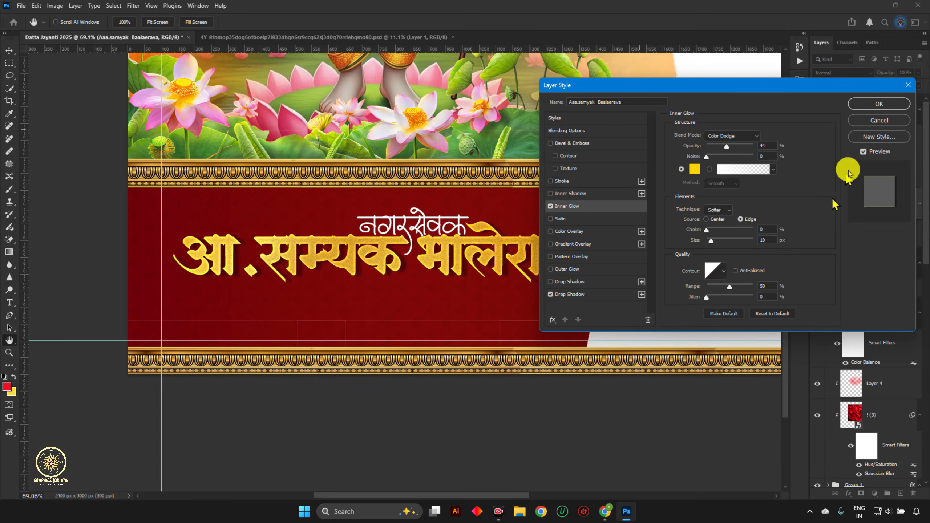
pyautogui.press('Return')
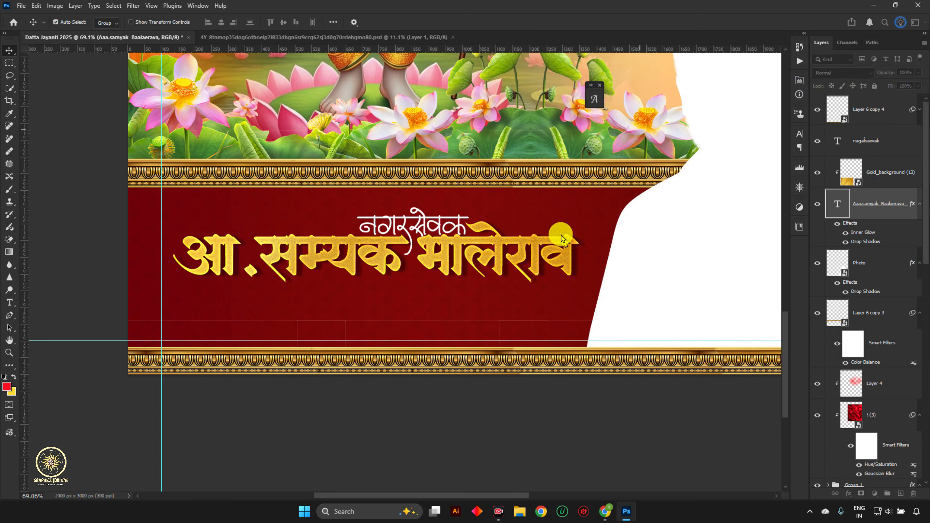
# - Switch to Google Input Tools in Chrome and copy the line "संस्थापक-रौद्रशंभु मित्र मंडळ, फलटण"
pyautogui.moveTo(608, 512)
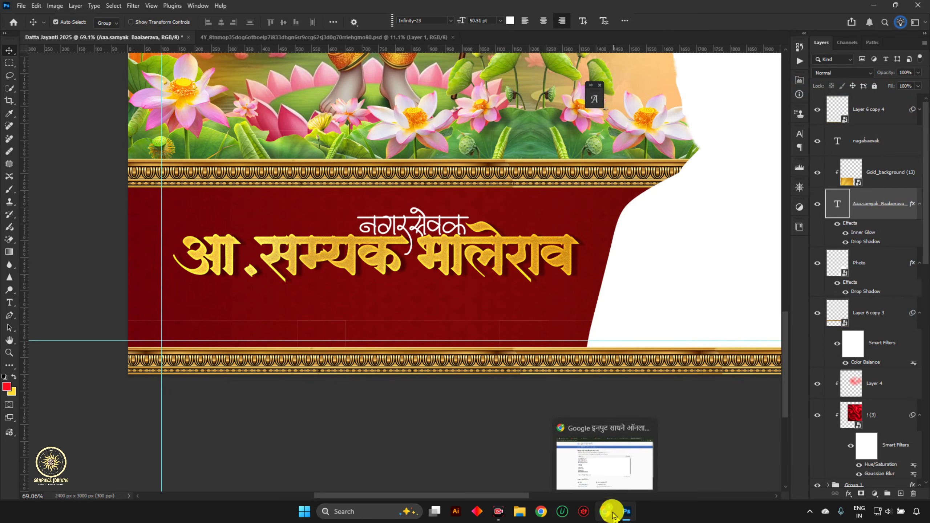
pyautogui.click(598, 452)
pyautogui.scroll(-1, 357, 338)
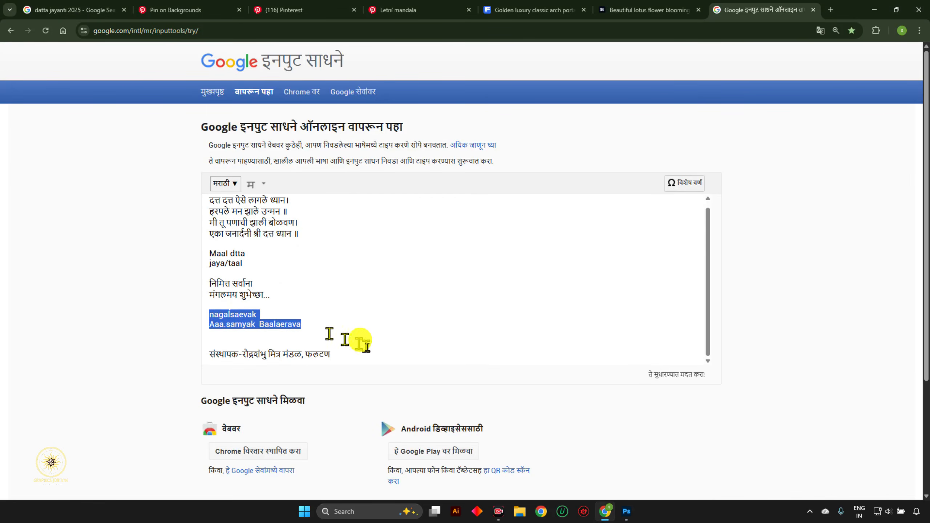
pyautogui.moveTo(332, 354); pyautogui.dragTo(198, 357)
pyautogui.hotkey('ctrl', 'c')
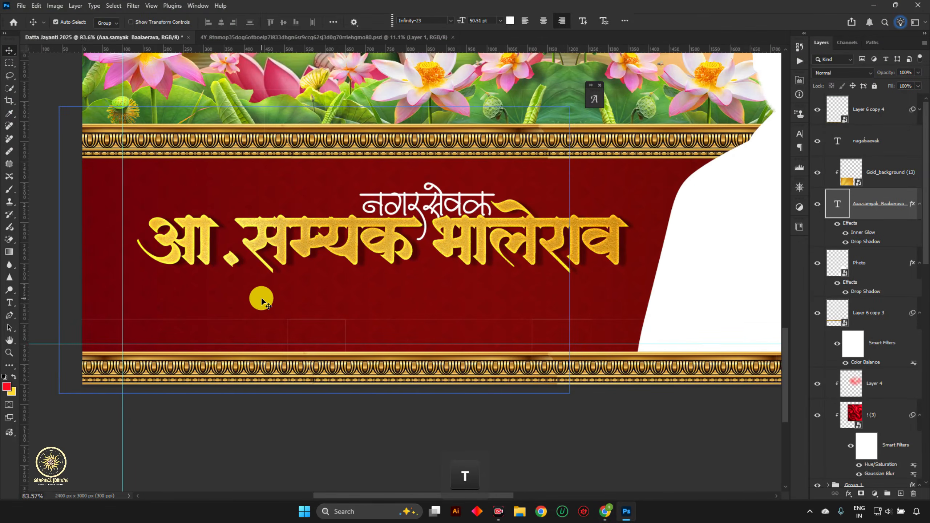
# - Return to the Photoshop poster and paste the copied Marathi line as a new text layer in the lower red band
pyautogui.scroll(-5, 420, 353)
pyautogui.scroll(-3, 552, 299)
pyautogui.scroll(2, 557, 108)
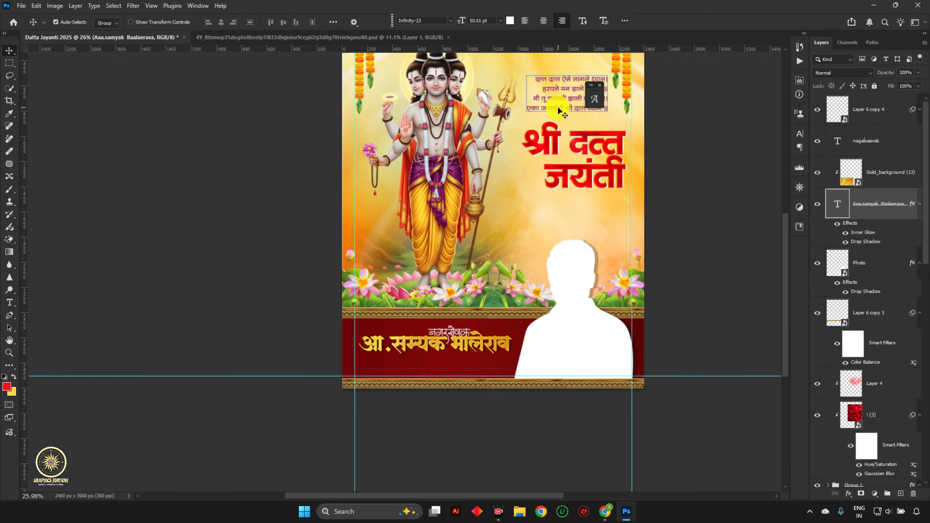
pyautogui.scroll(5, 478, 370)
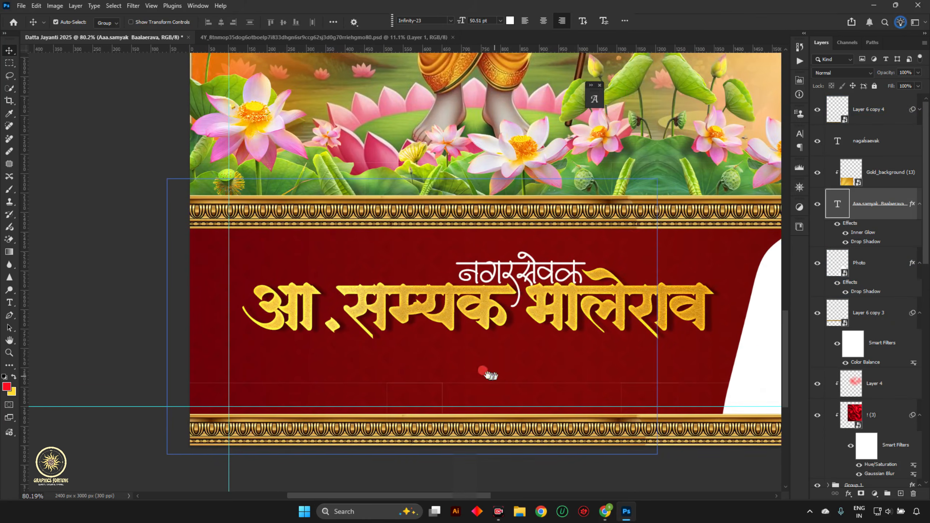
pyautogui.press('t')
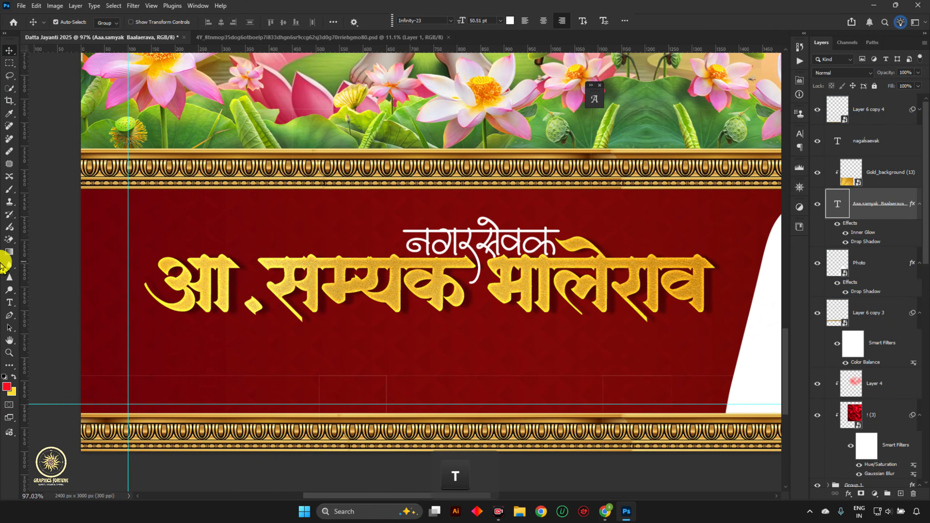
pyautogui.click(9, 303)
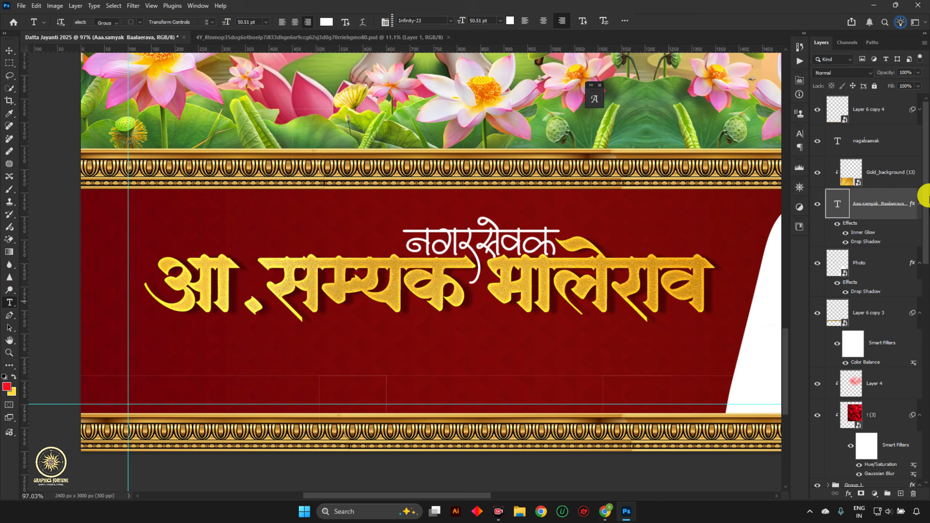
pyautogui.click(874, 116)
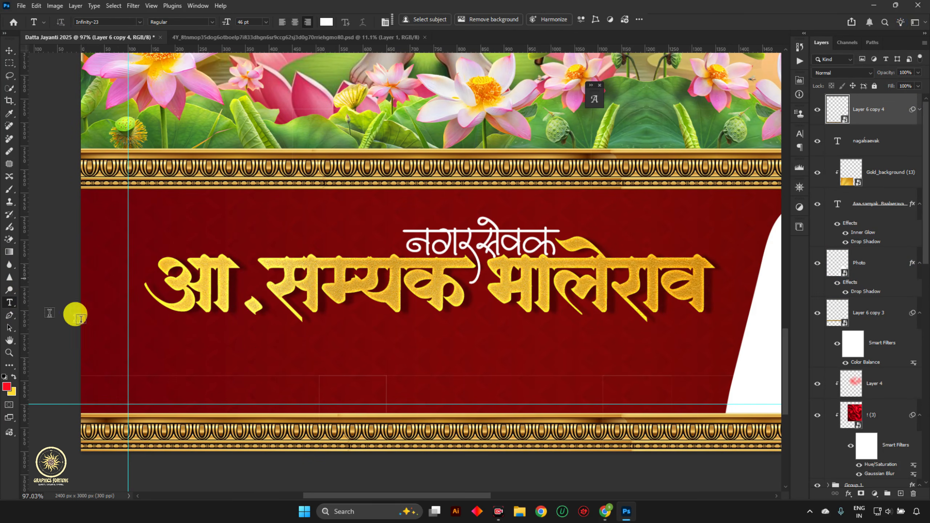
pyautogui.click(188, 359)
pyautogui.press('Return')
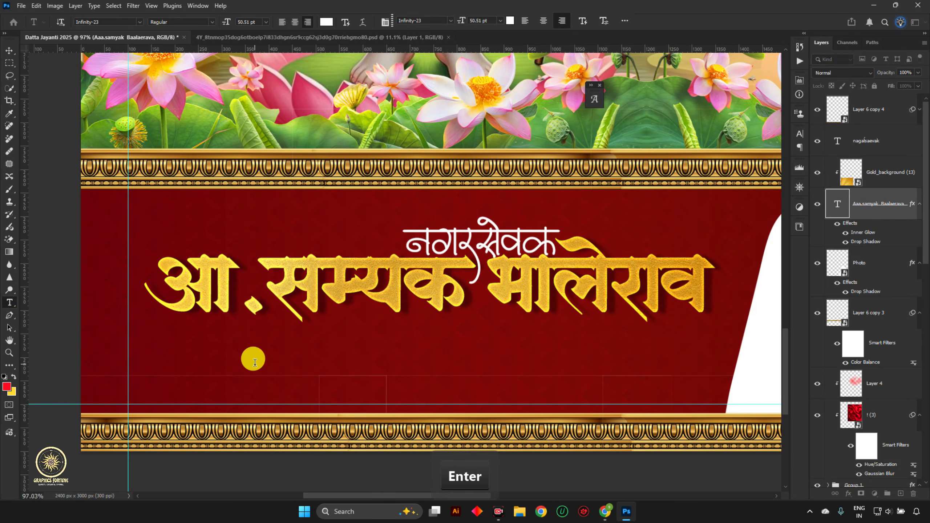
pyautogui.click(149, 397)
pyautogui.hotkey('ctrl', 'v')
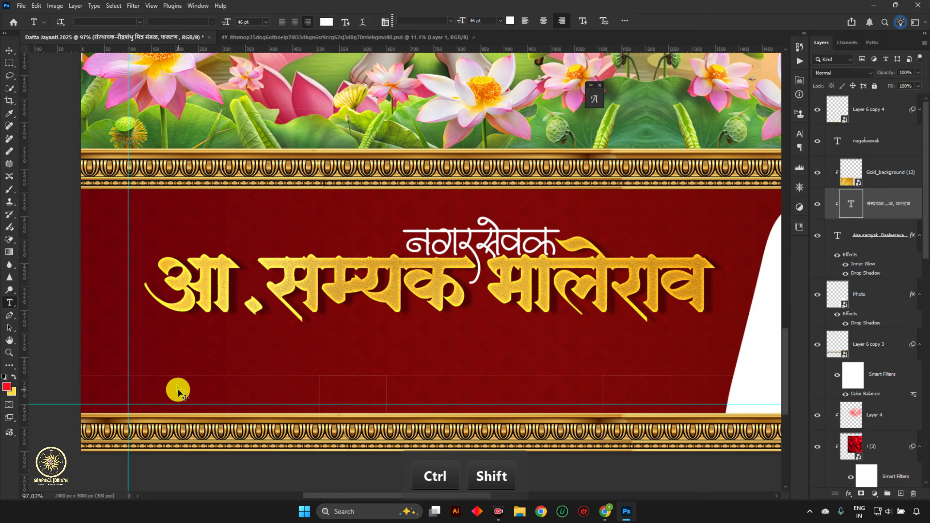
# - Bring the founder line's layer to the top of the stack and move its text into the red band below the name
pyautogui.hotkey('ctrl', 'shift', ']')
pyautogui.hotkey('ctrl', 't')
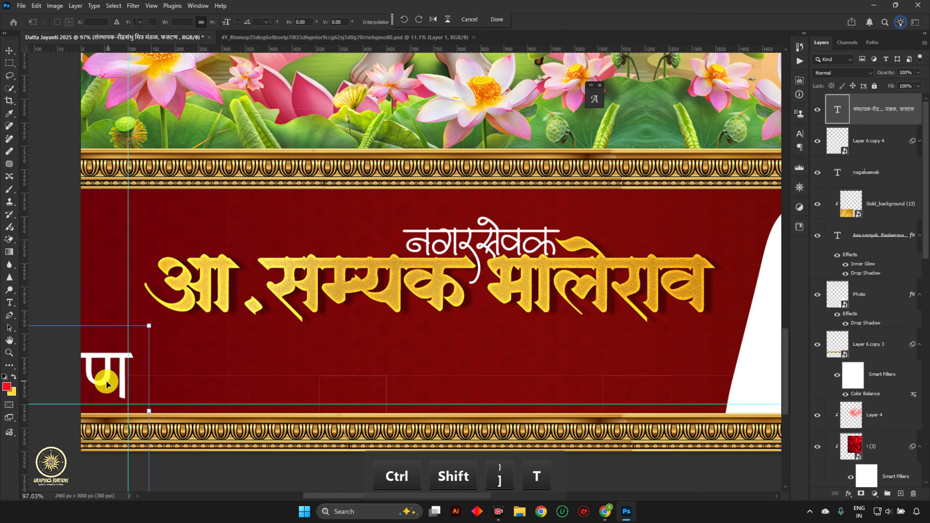
pyautogui.moveTo(121, 368); pyautogui.dragTo(662, 375)
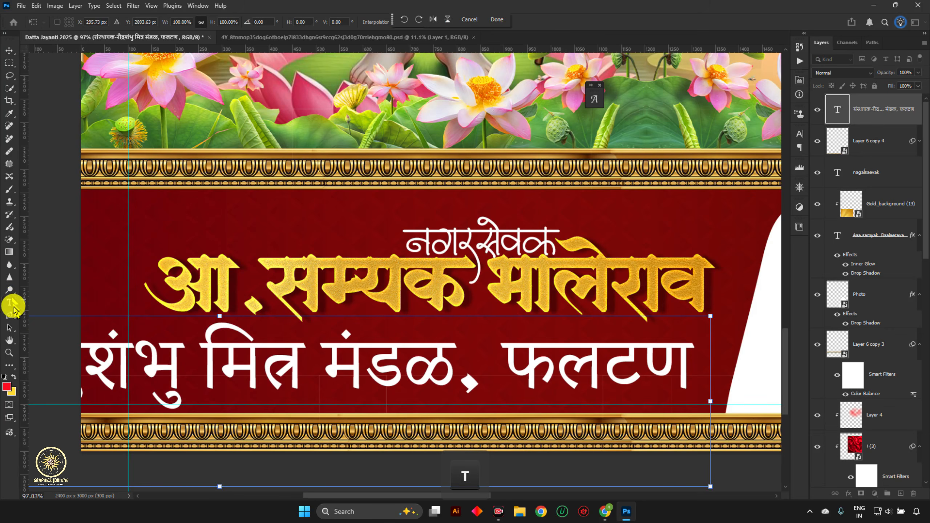
# - Set the founder line in Anek Devanagari SemiBold at 11 pt and move it up beneath the gold name
pyautogui.press('t')
pyautogui.click(561, 364)
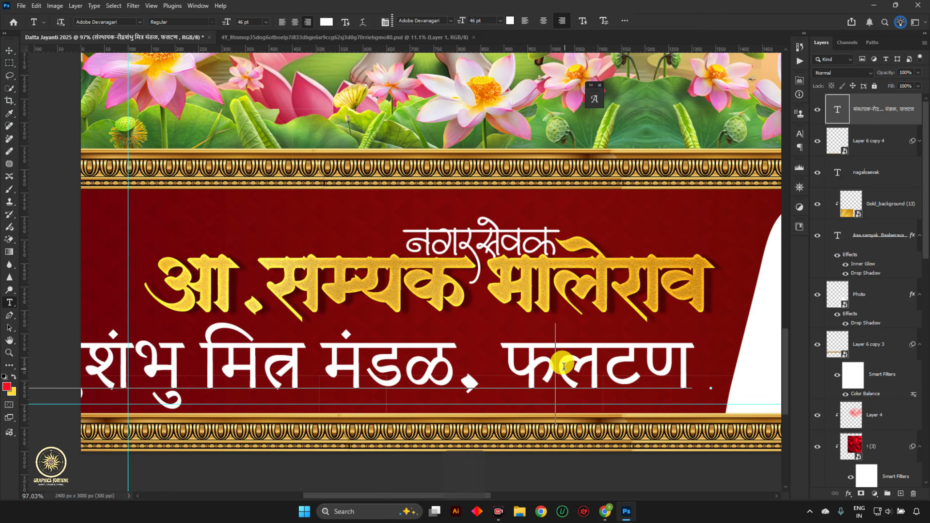
pyautogui.hotkey('ctrl', 'a')
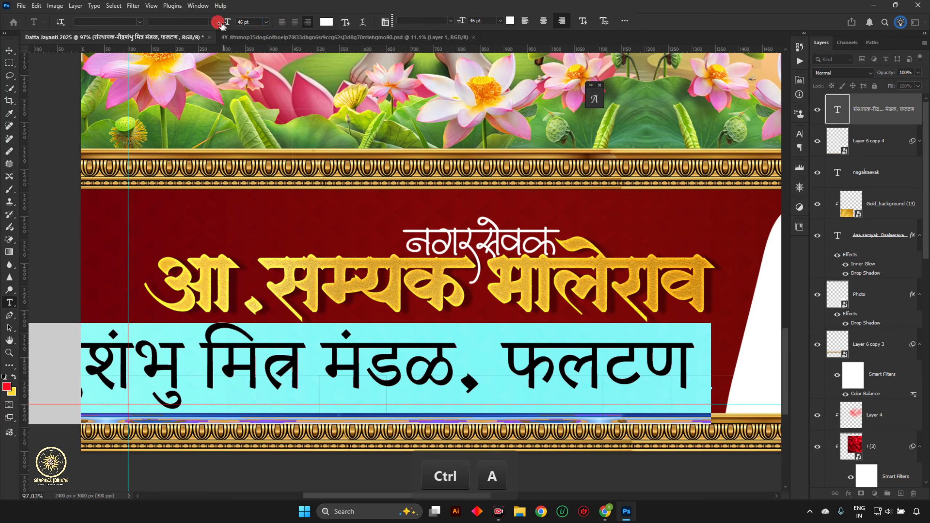
pyautogui.moveTo(226, 22); pyautogui.dragTo(212, 22)
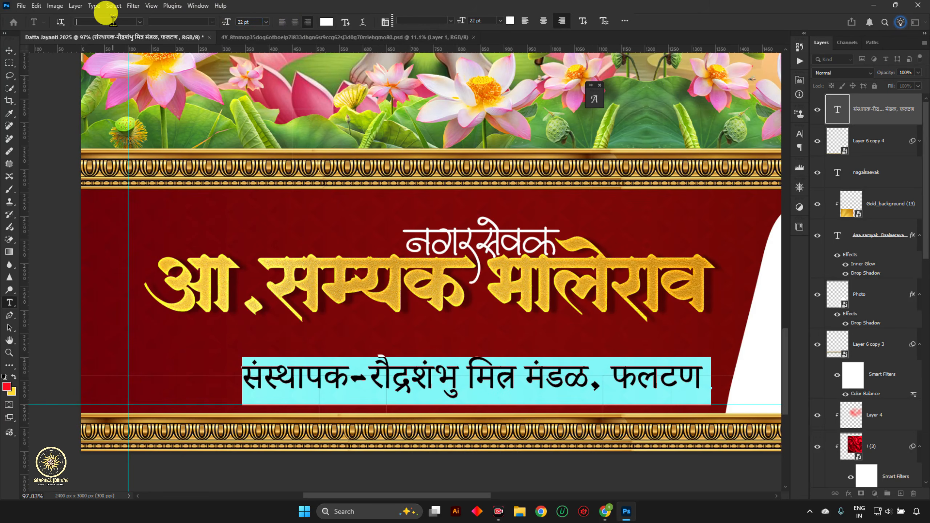
pyautogui.write('anek')
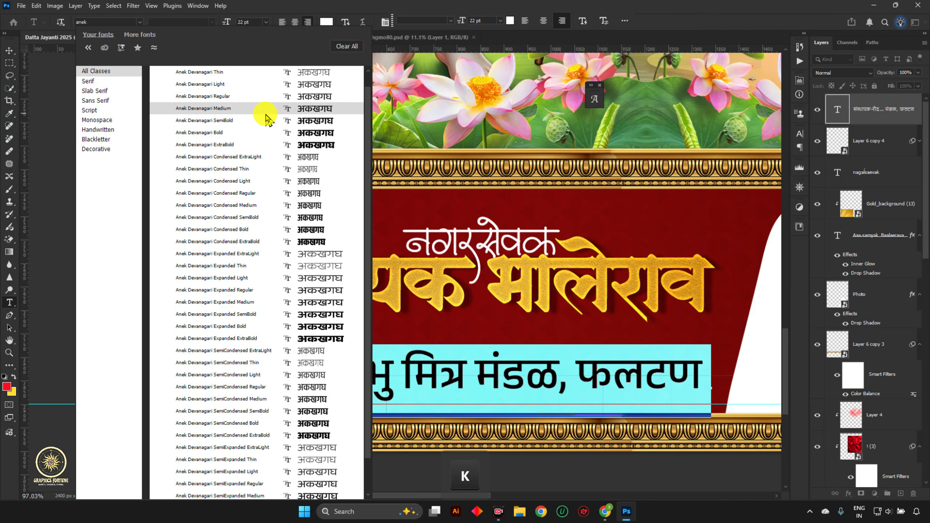
pyautogui.click(266, 121)
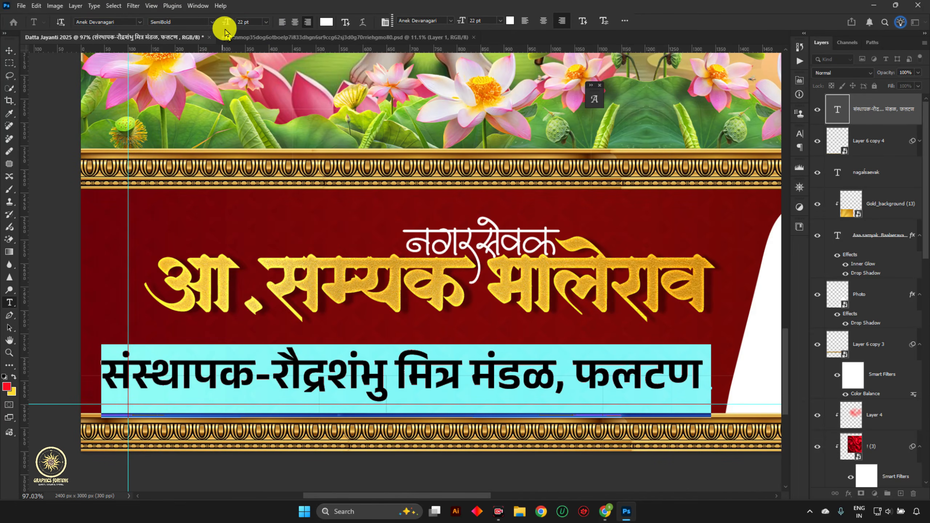
pyautogui.moveTo(226, 30)
pyautogui.mouseDown()
pyautogui.moveTo(219, 22)
pyautogui.moveTo(222, 29)
pyautogui.mouseUp()
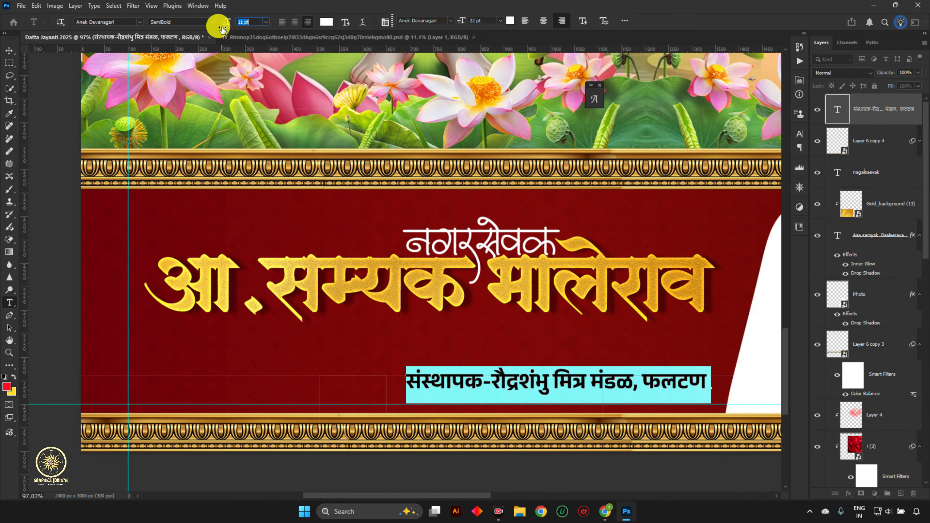
pyautogui.click(8, 50)
pyautogui.moveTo(573, 381); pyautogui.dragTo(453, 344)
# - Set the tracking of the whole founder line to -30
pyautogui.doubleClick(453, 345)
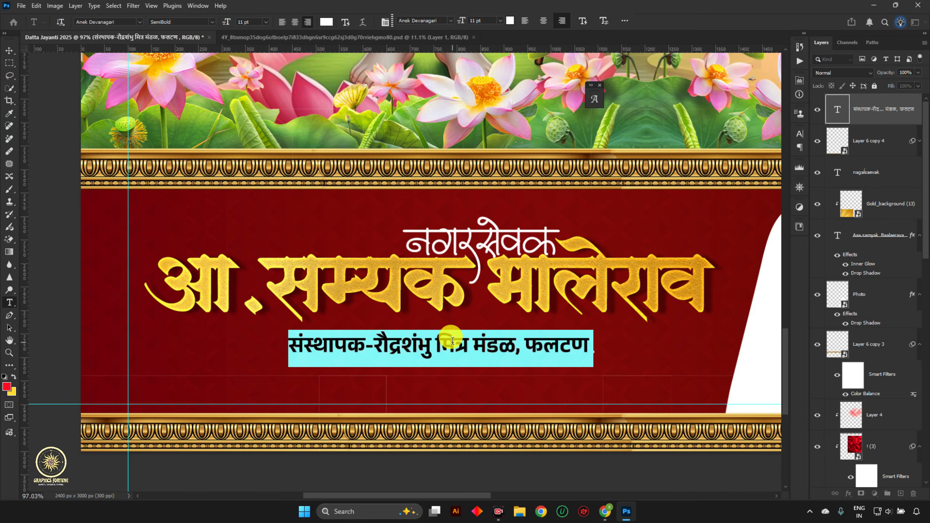
pyautogui.click(197, 5)
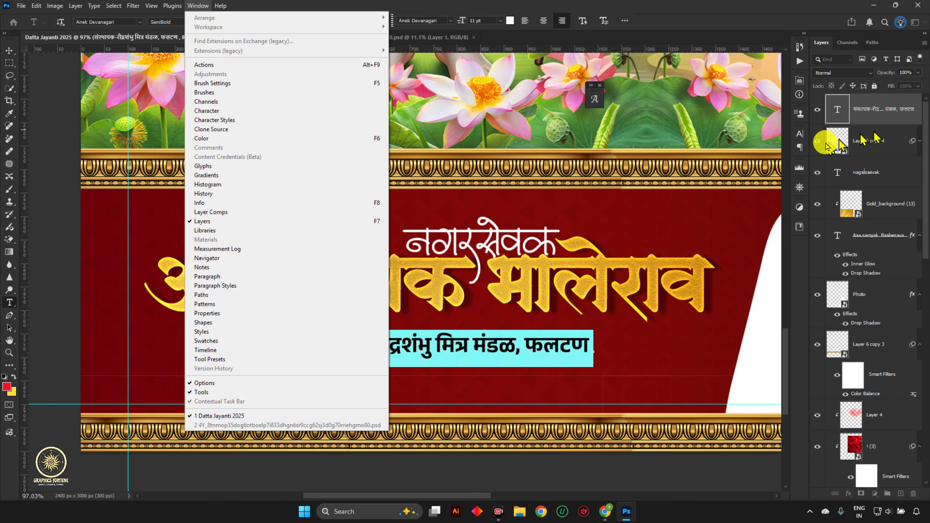
pyautogui.click(804, 138)
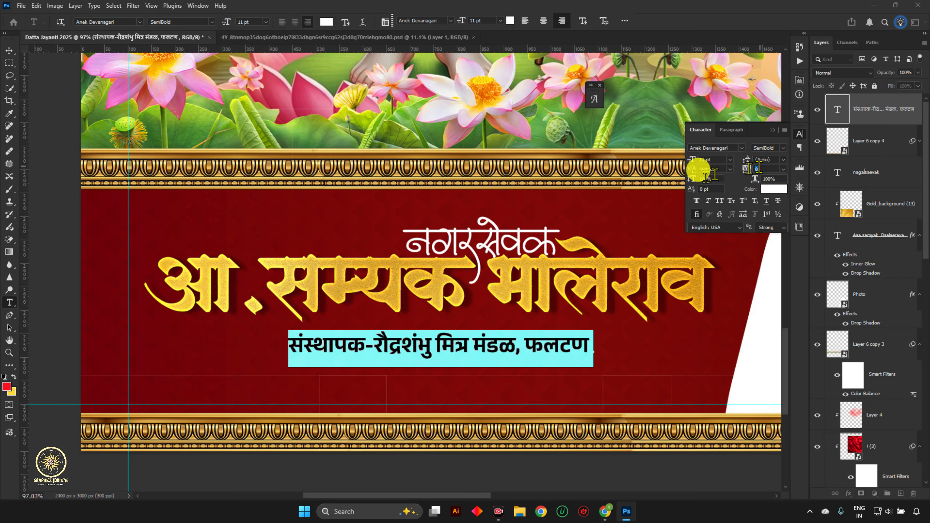
pyautogui.write('5')
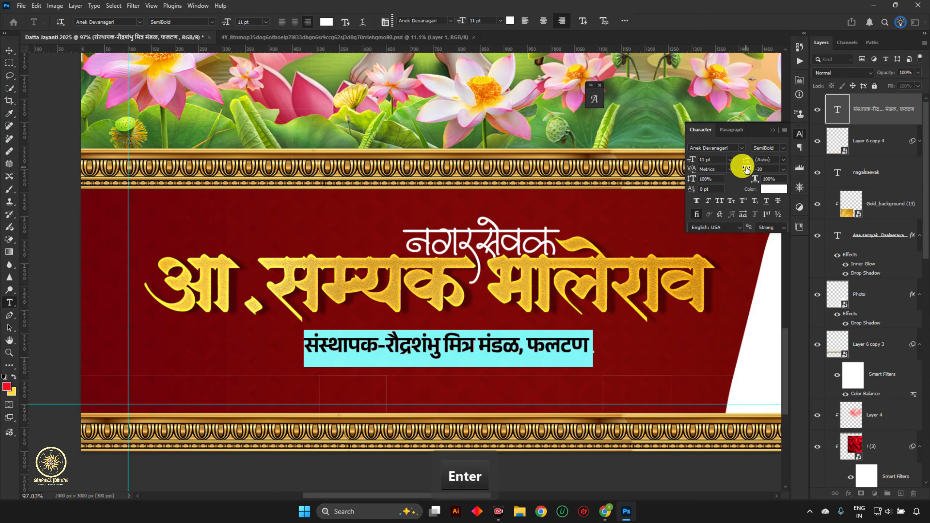
pyautogui.hotkey('ctrl', 'Return')
# - Scale the founder line up to about 12.21 pt and position it close under the gold name
pyautogui.moveTo(501, 347); pyautogui.dragTo(514, 342)
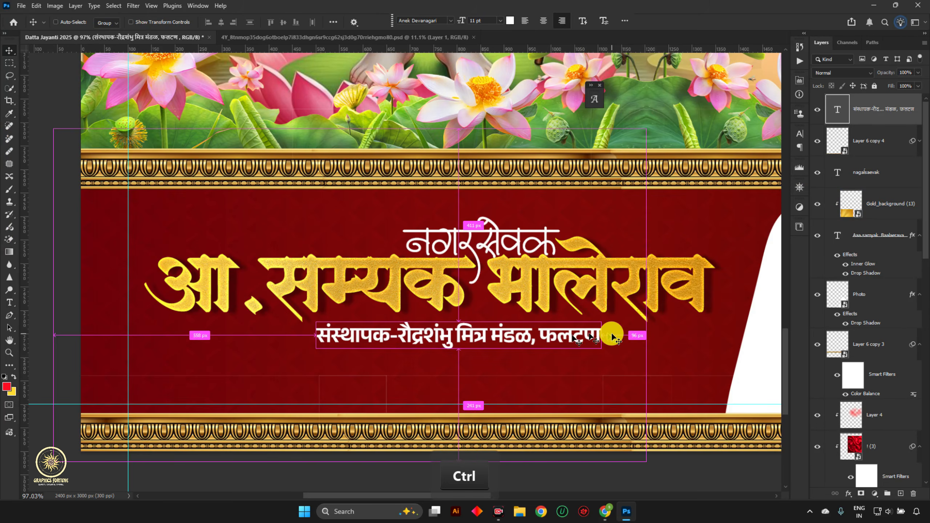
pyautogui.hotkey('ctrl', 't')
pyautogui.moveTo(607, 323); pyautogui.dragTo(622, 320)
pyautogui.moveTo(572, 330); pyautogui.dragTo(586, 328)
pyautogui.press('Return')
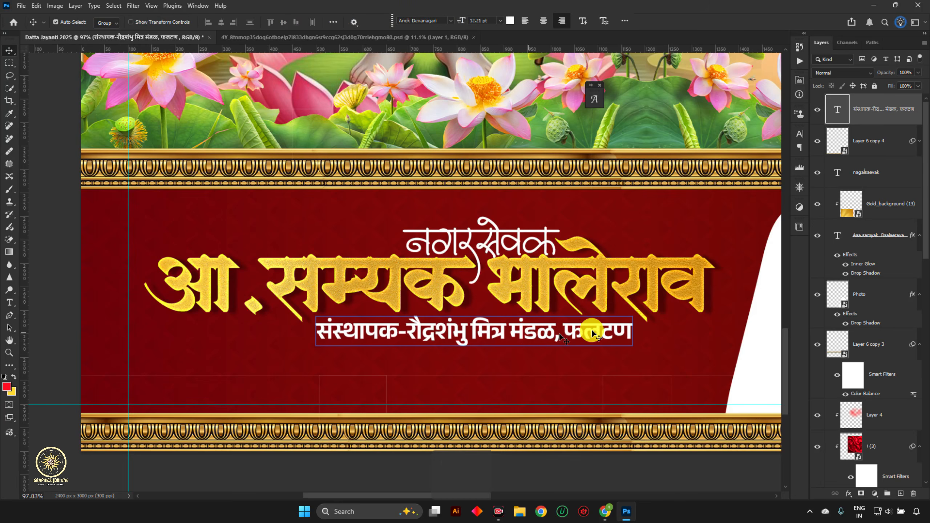
# - Align the founder line and the gold name text by their horizontal centres
pyautogui.press('ctrl')
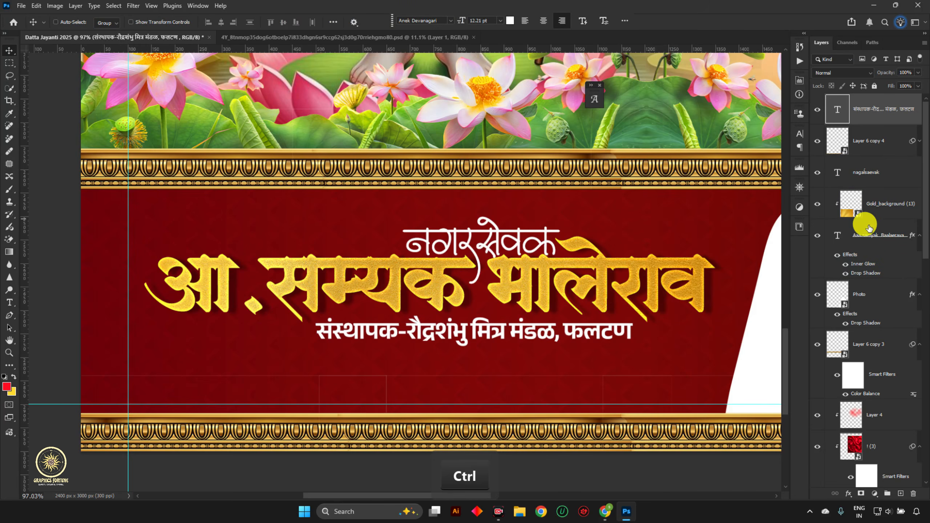
pyautogui.keyDown('ctrl'); pyautogui.click(869, 228); pyautogui.keyUp('ctrl')
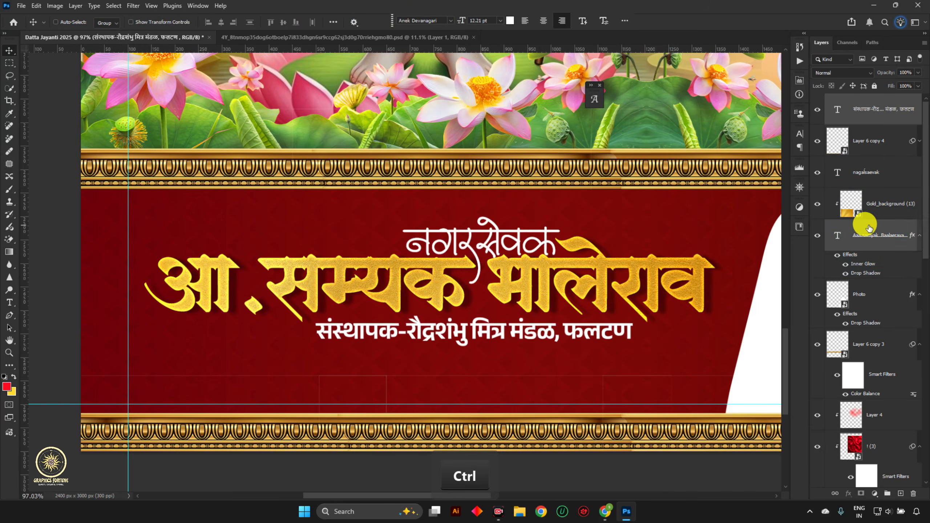
pyautogui.click(221, 24)
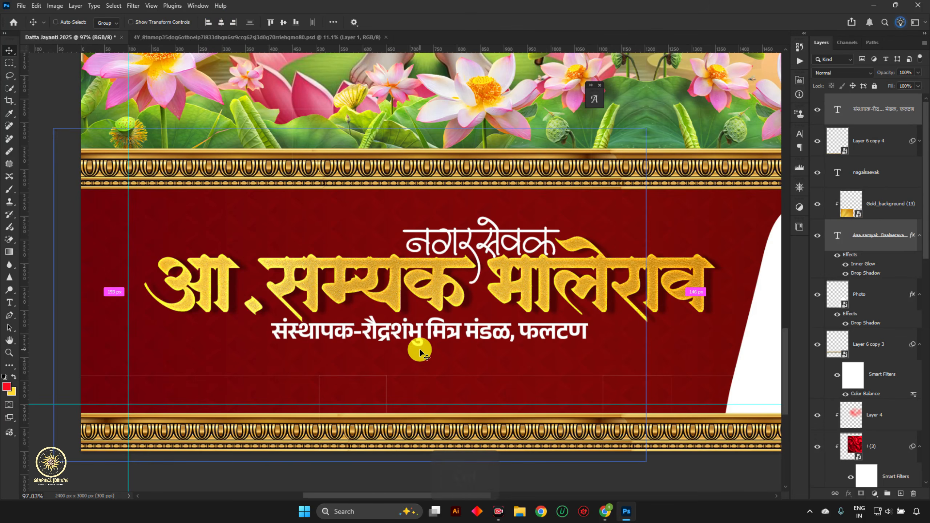
pyautogui.hotkey('ctrl', 'd')
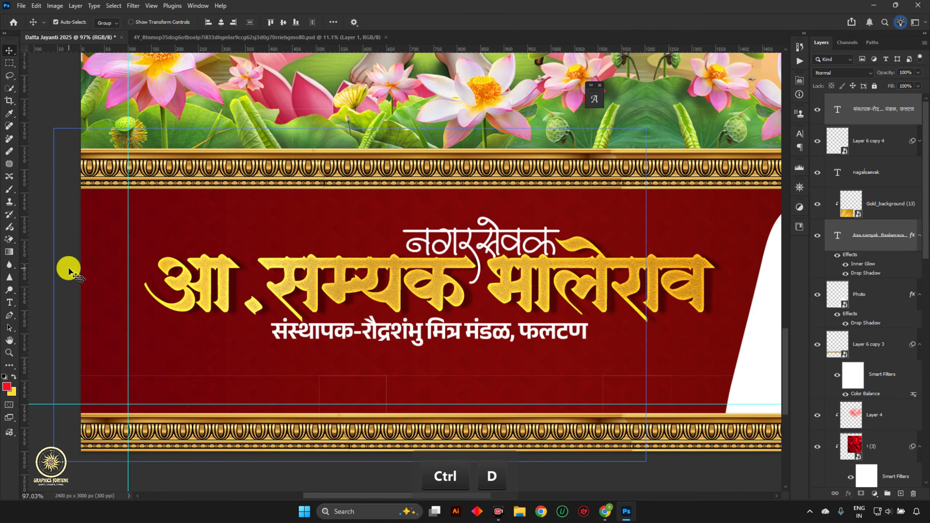
# - Move the white founder line about 80 px to the right beneath the gold name
pyautogui.click(320, 336)
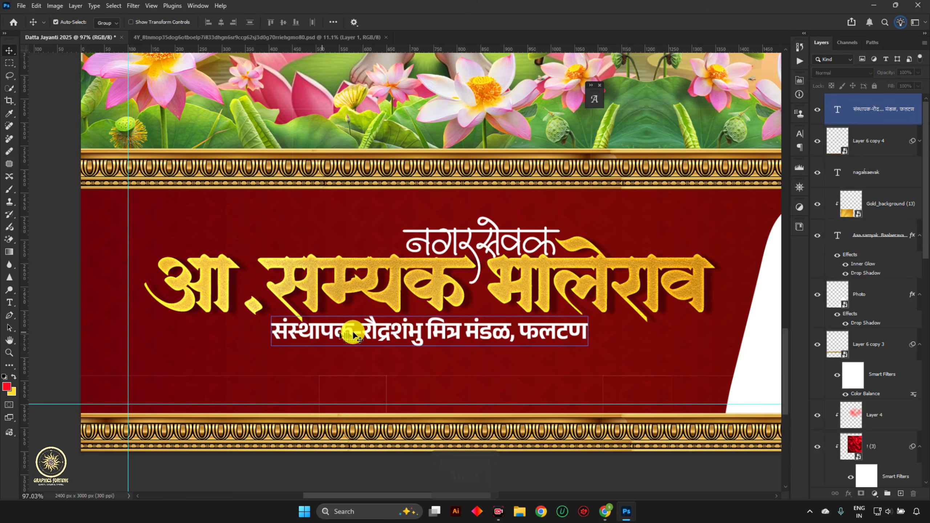
pyautogui.hotkey('shift', 'Right')
pyautogui.hotkey('shift', 'Right')
pyautogui.hotkey('shift', 'Right')
pyautogui.hotkey('shift', 'Right')
pyautogui.hotkey('shift', 'Right')
pyautogui.hotkey('shift', 'Right')
pyautogui.hotkey('shift', 'Right')
pyautogui.hotkey('shift', 'Right')
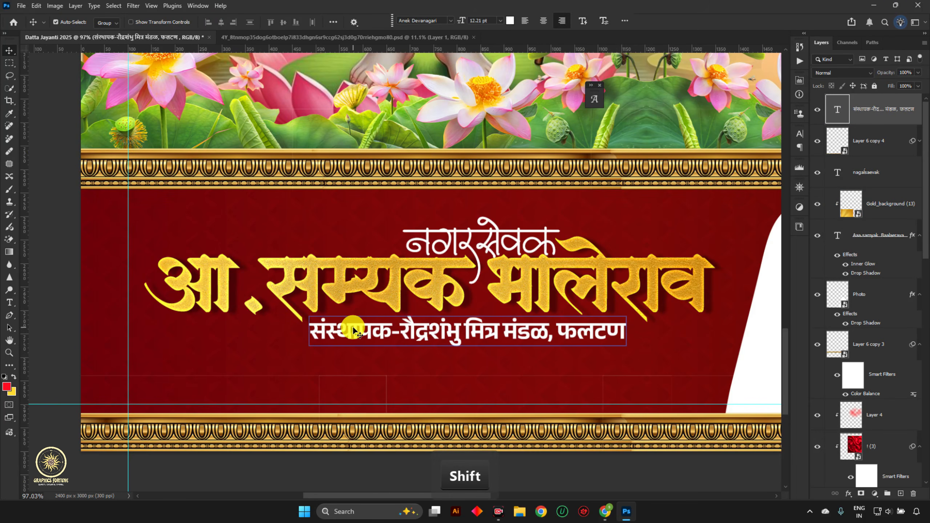
# - Select the layers from the founder line down to the gold name text and give them the Fuchsia colour label
pyautogui.scroll(-5, 476, 322)
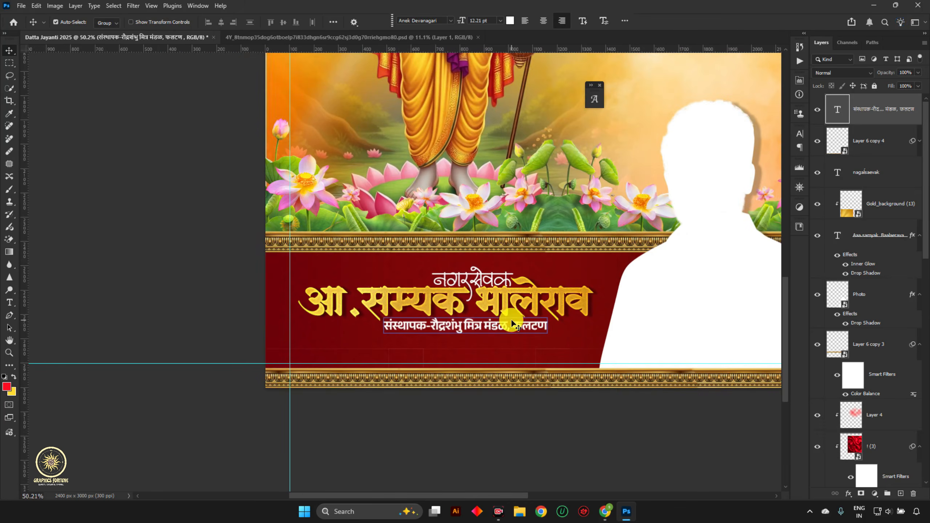
pyautogui.click(501, 320)
pyautogui.scroll(-4, 444, 305)
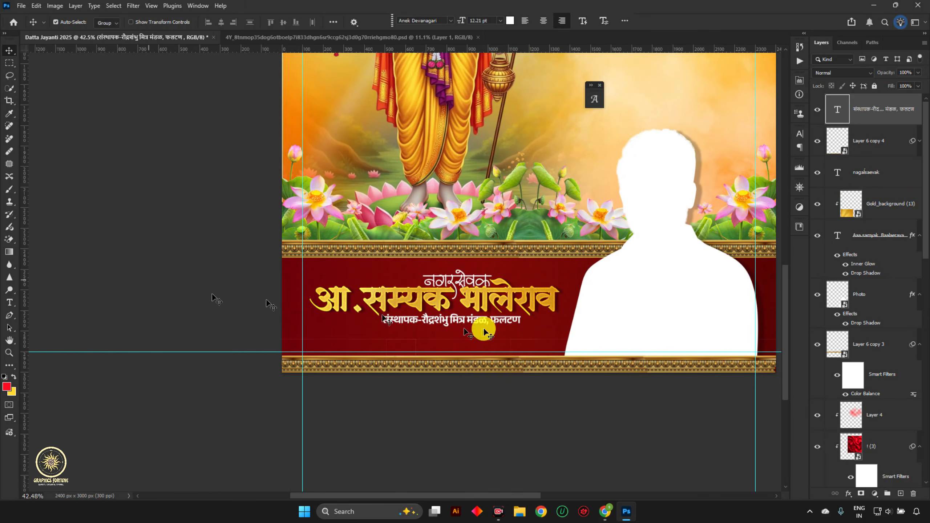
pyautogui.scroll(4, 482, 330)
pyautogui.keyDown('shift'); pyautogui.click(485, 281); pyautogui.keyUp('shift')
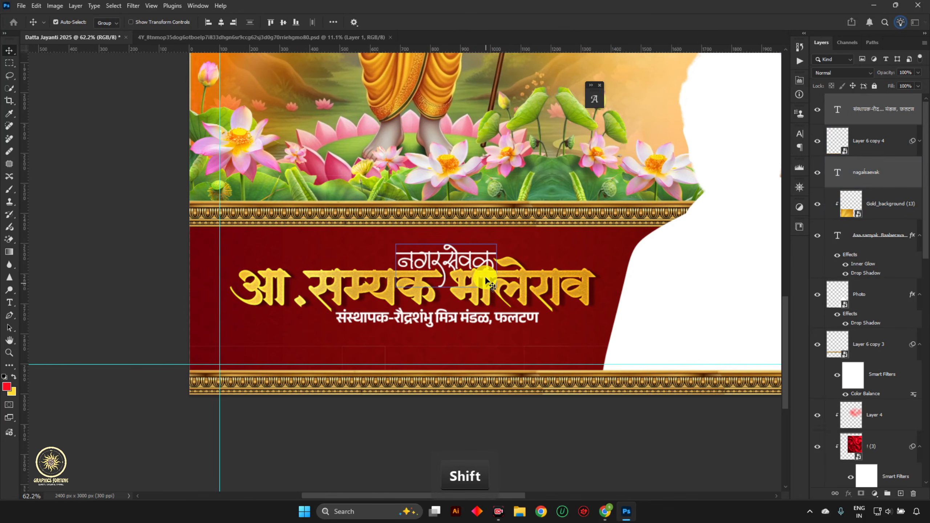
pyautogui.keyDown('shift'); pyautogui.click(480, 261); pyautogui.keyUp('shift')
pyautogui.keyDown('ctrl'); pyautogui.click(882, 204); pyautogui.keyUp('ctrl')
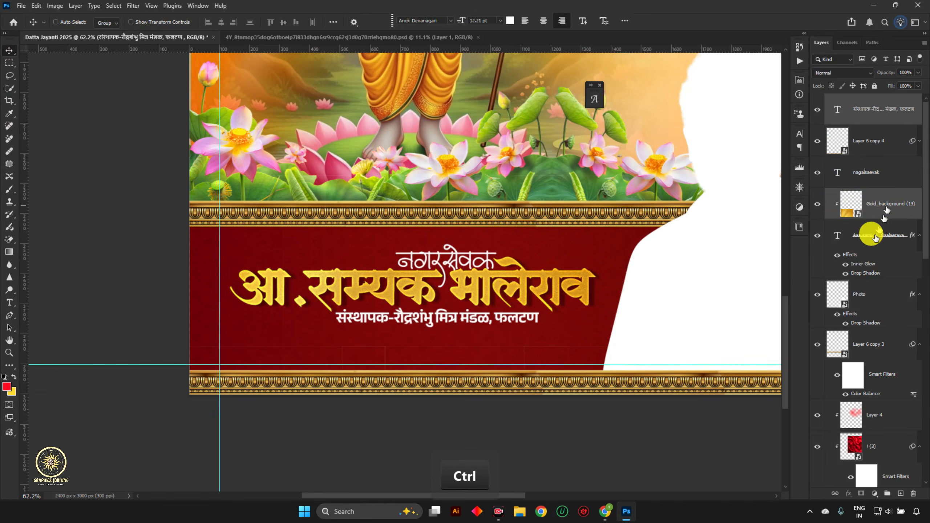
pyautogui.keyDown('ctrl'); pyautogui.click(873, 226); pyautogui.keyUp('ctrl')
pyautogui.click(876, 119)
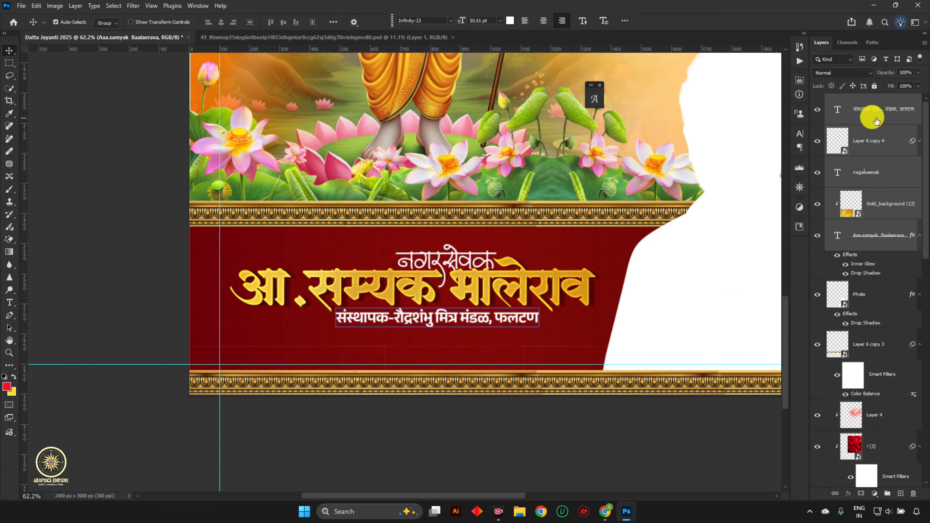
pyautogui.rightClick(876, 119)
pyautogui.moveTo(847, 487)
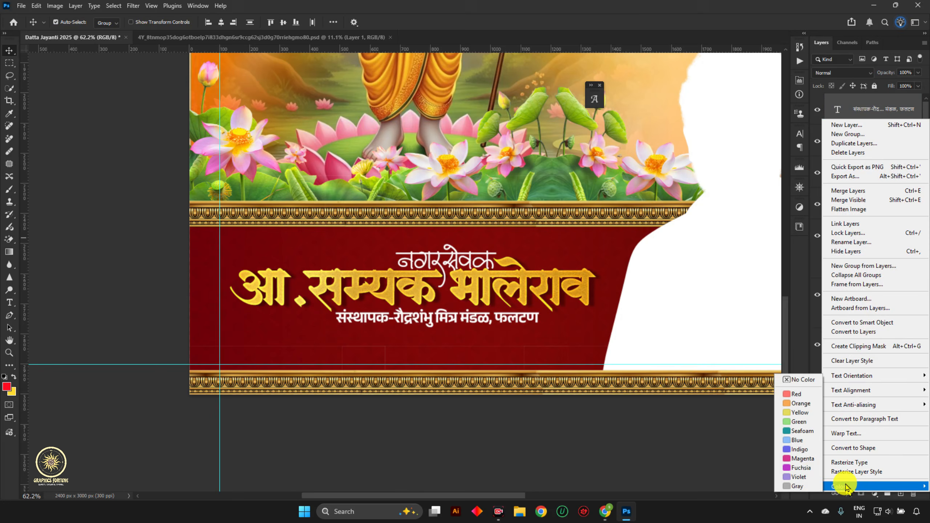
pyautogui.click(804, 469)
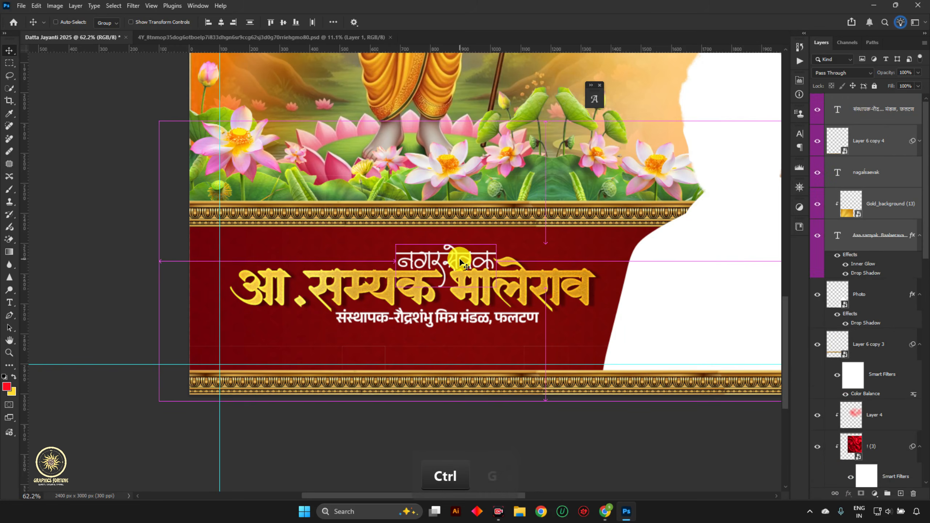
pyautogui.hotkey('ctrl', 'g')
pyautogui.hotkey('ctrl', 't')
pyautogui.moveTo(472, 284); pyautogui.dragTo(479, 292)
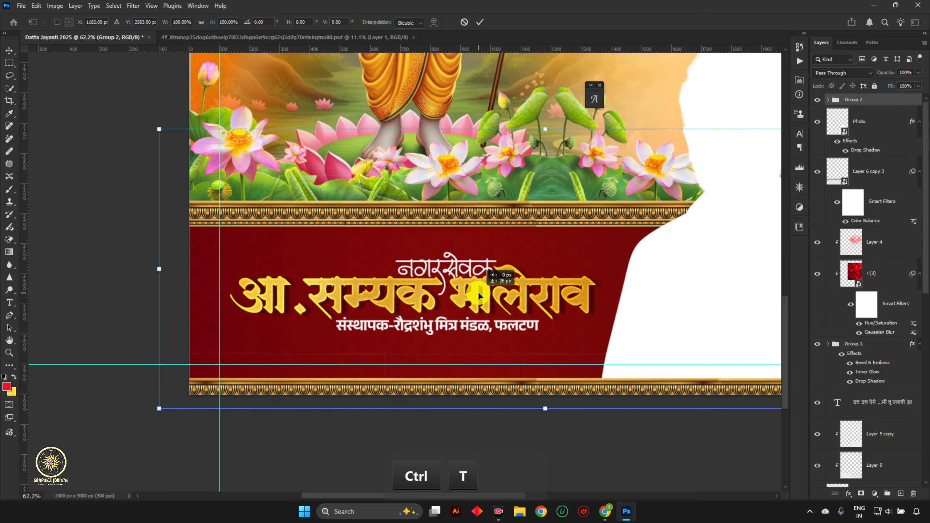
pyautogui.hotkey('ctrl', 'z')
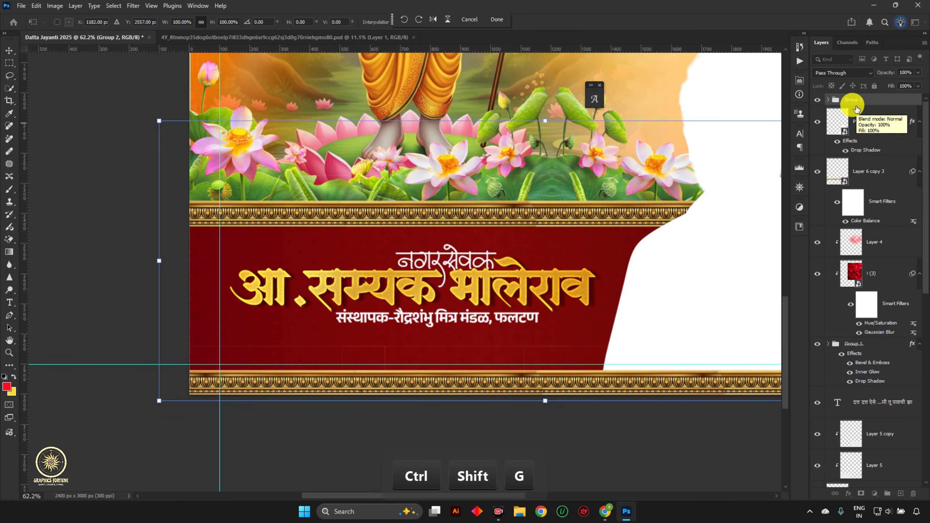
pyautogui.click(474, 23)
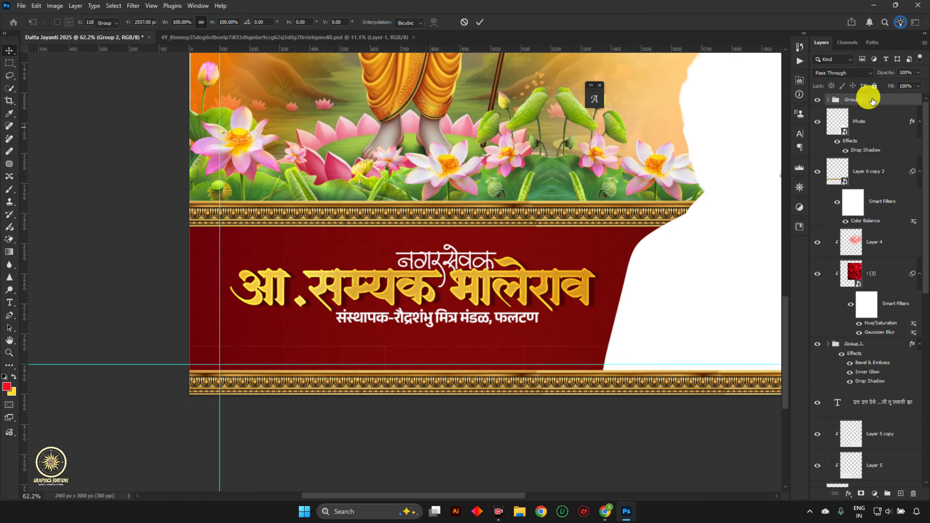
pyautogui.hotkey('ctrl', 'shift', 'g')
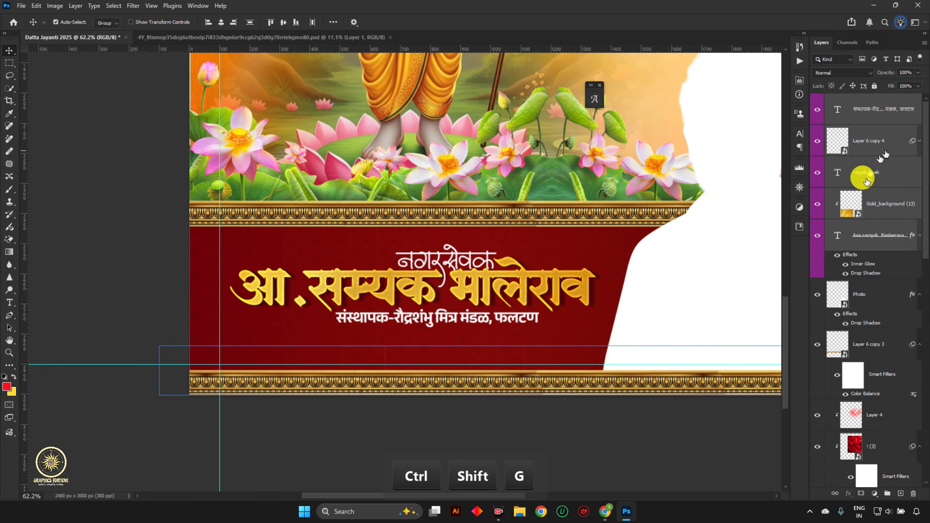
# - Group the founder line, designation, gold background and gold name layers, leaving Layer 6 copy 4 outside the group
pyautogui.press('ctrl')
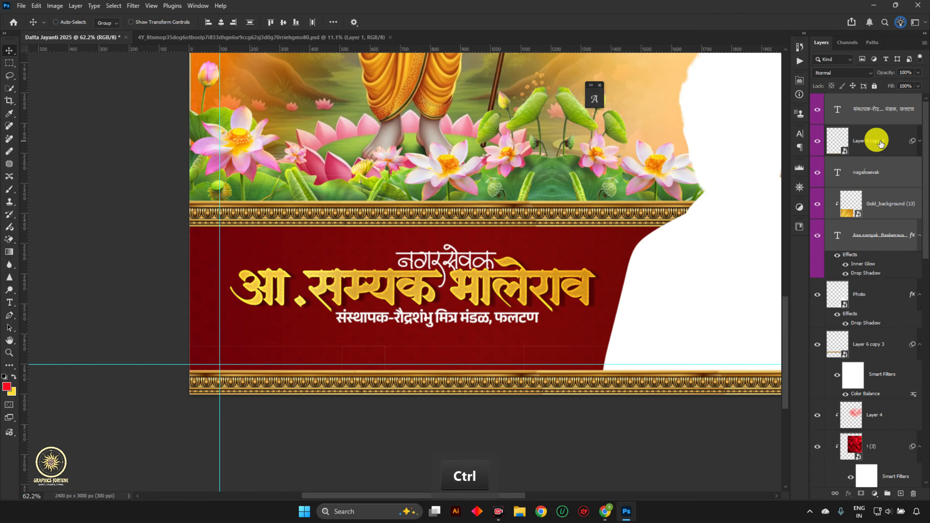
pyautogui.keyDown('ctrl'); pyautogui.click(894, 153); pyautogui.keyUp('ctrl')
pyautogui.keyDown('ctrl'); pyautogui.click(880, 159); pyautogui.keyUp('ctrl')
pyautogui.hotkey('ctrl', 'g')
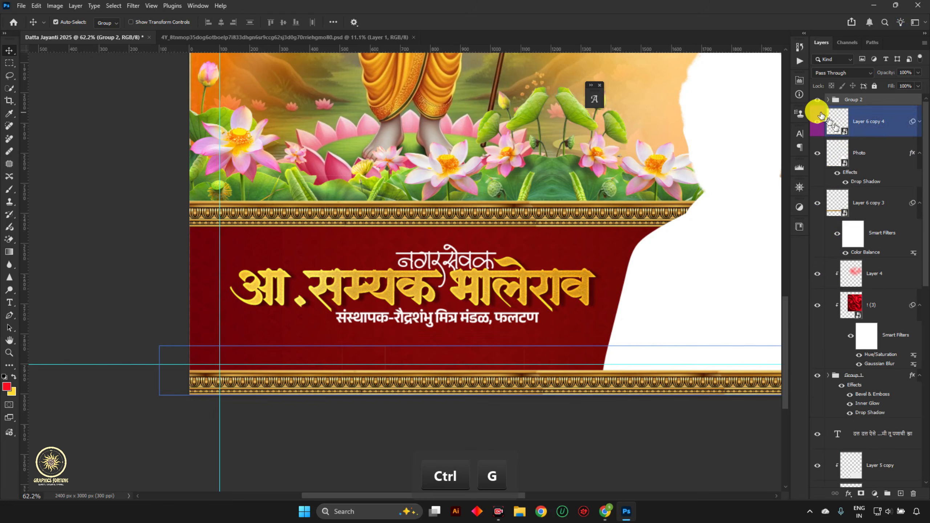
pyautogui.click(820, 100)
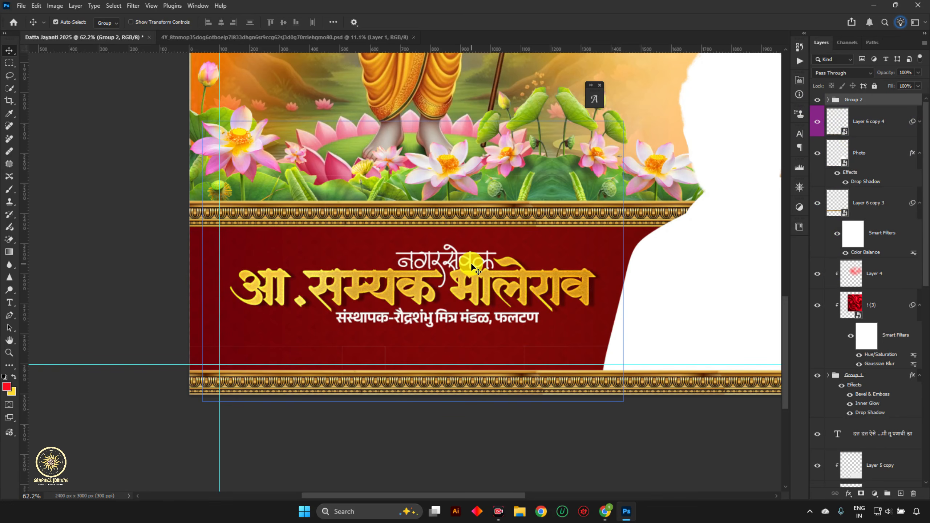
# - Move the name text group about 30 px down and 30 px left within the red band
pyautogui.hotkey('shift', 'Down')
pyautogui.hotkey('shift', 'Down')
pyautogui.hotkey('shift', 'Down')
pyautogui.hotkey('shift', 'Up')
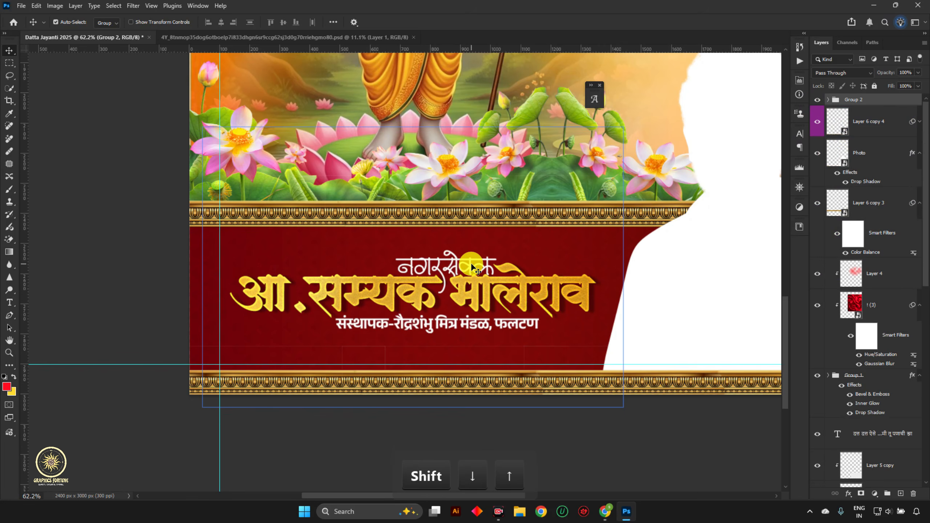
pyautogui.hotkey('shift', 'Down')
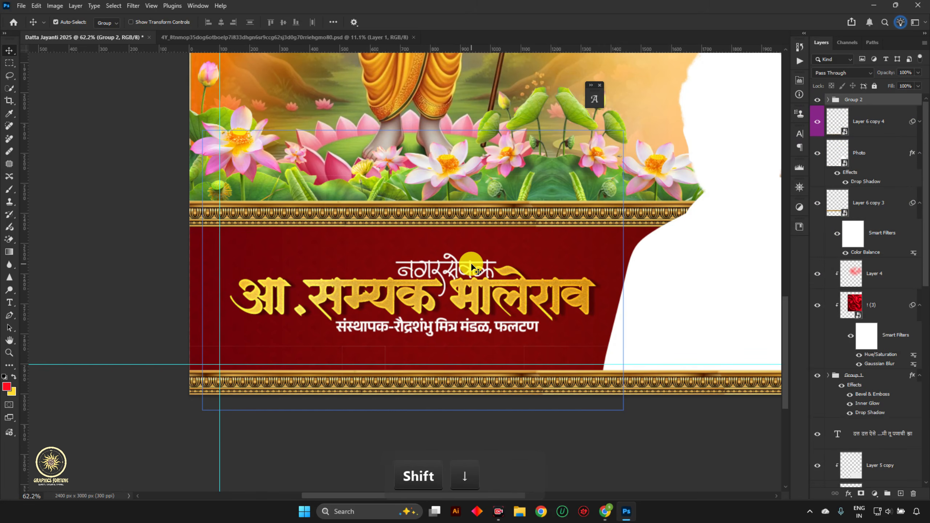
pyautogui.hotkey('shift', 'Left')
pyautogui.hotkey('shift', 'Left')
pyautogui.hotkey('shift', 'Left')
pyautogui.hotkey('shift', 'Left')
pyautogui.hotkey('shift', 'Left')
pyautogui.hotkey('shift', 'Right')
pyautogui.hotkey('shift', 'Right')
pyautogui.hotkey('shift', 'Right')
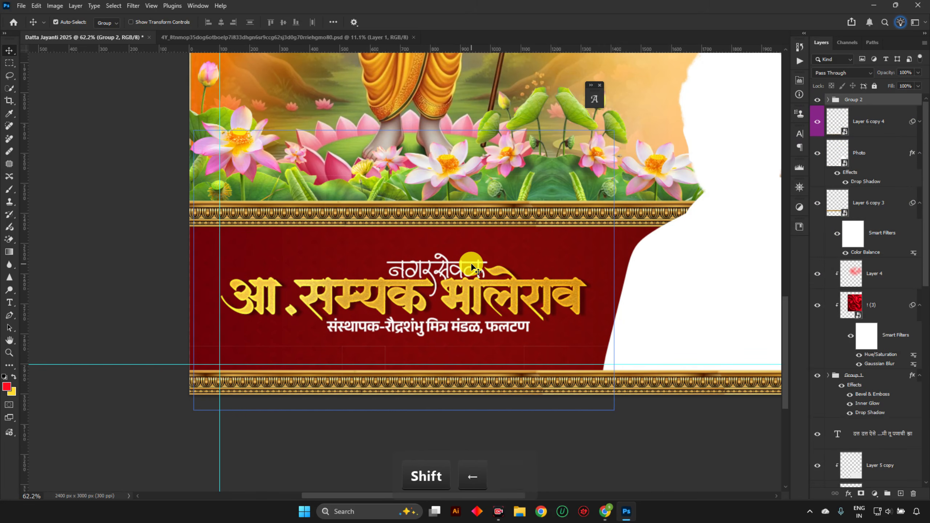
pyautogui.hotkey('shift', 'Left')
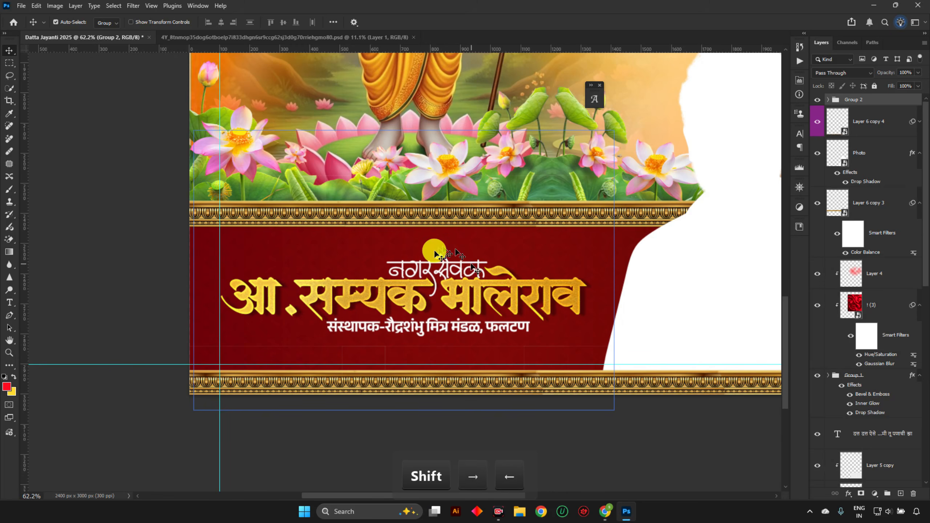
# - Check the placement of the name text group in the red band and against the whole poster
pyautogui.scroll(2, 230, 297)
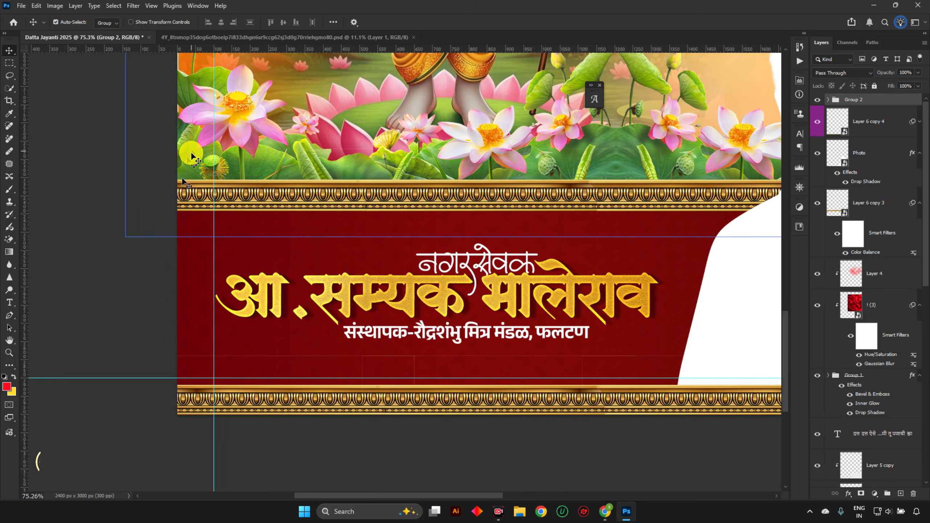
pyautogui.scroll(-2, 189, 149)
pyautogui.hotkey('ctrl', '0')
pyautogui.press('v')
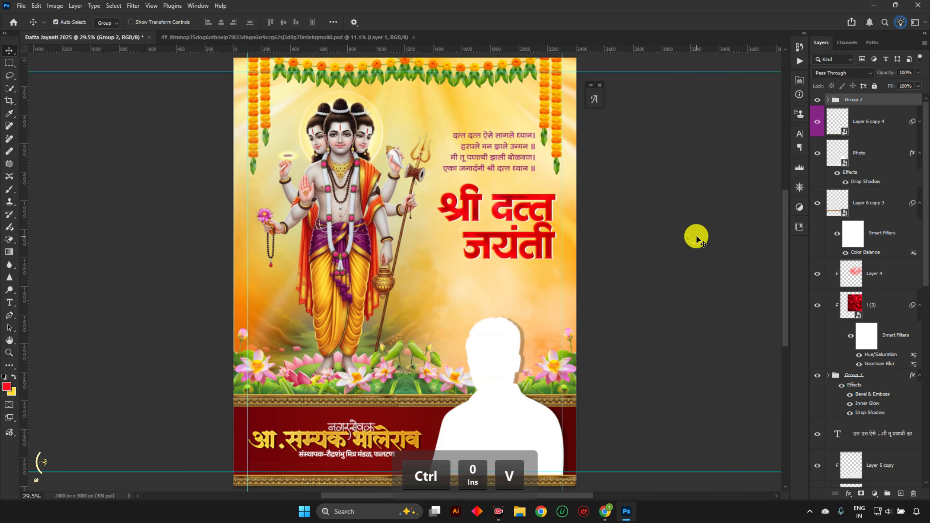
pyautogui.scroll(-2, 536, 264)
pyautogui.scroll(2, 531, 305)
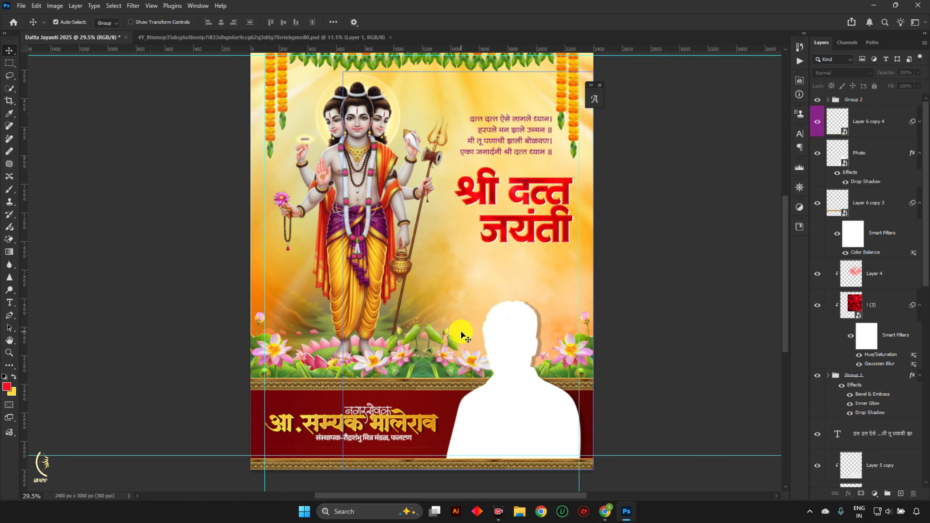
pyautogui.click(625, 459)
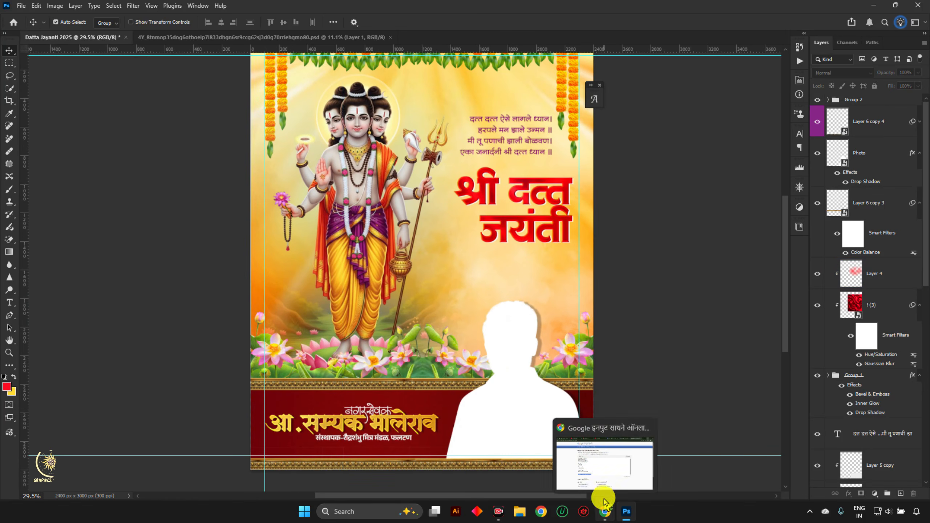
# - Copy the two-line greeting "निमित्त सर्वाना मंगलमय शुभेच्छा..." from Google Input Tools in Chrome and return to Photoshop
pyautogui.click(605, 512)
pyautogui.click(366, 250)
pyautogui.moveTo(291, 297); pyautogui.dragTo(179, 279)
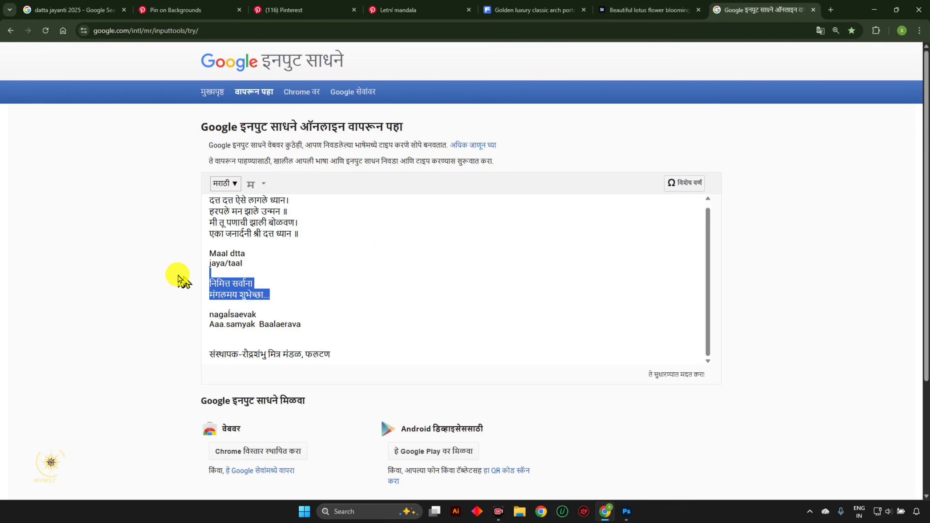
pyautogui.hotkey('ctrl', 'c')
pyautogui.click(875, 10)
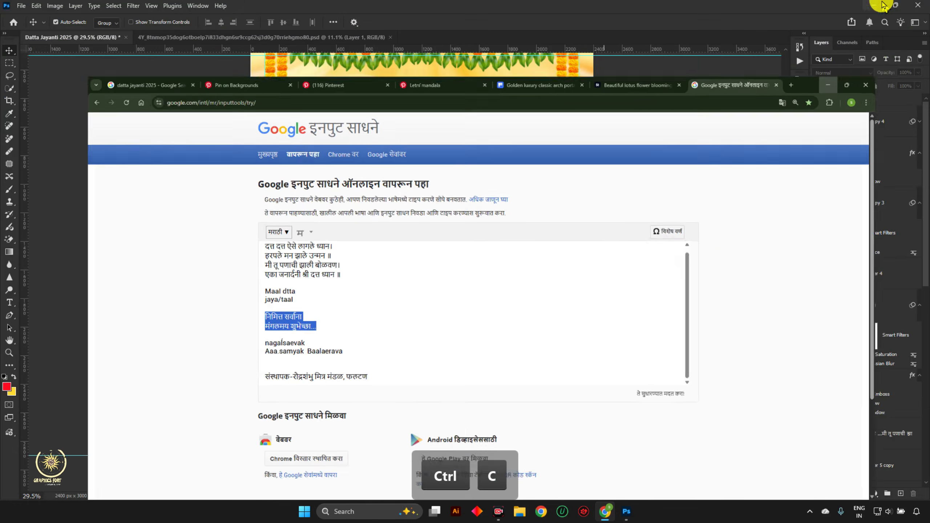
# - Add a text layer below the "श्री दत्त जयंती" title and paste the copied Marathi greeting into it
pyautogui.scroll(5, 560, 217)
pyautogui.press('t')
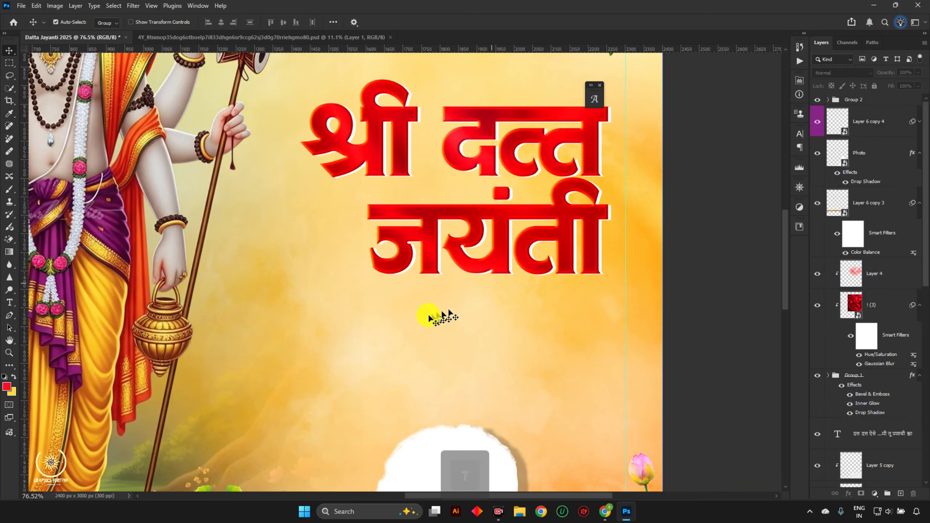
pyautogui.click(425, 319)
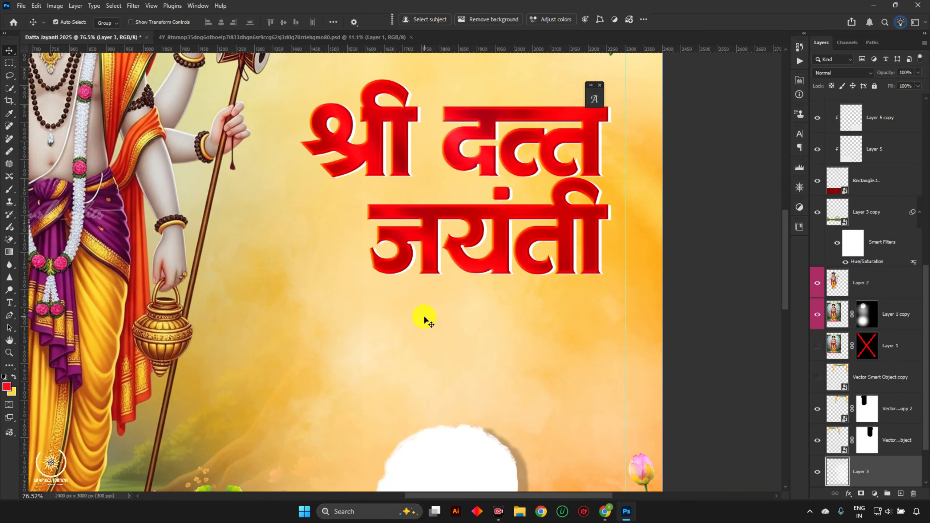
pyautogui.click(9, 303)
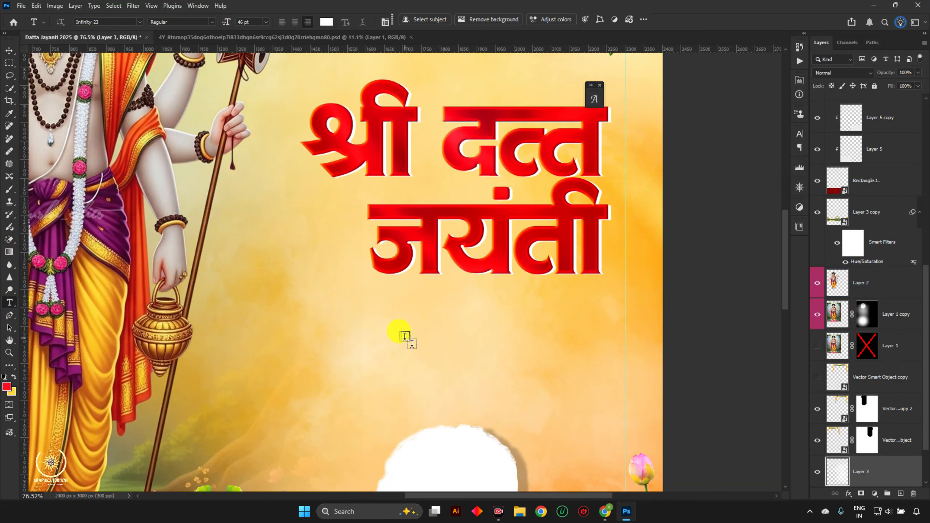
pyautogui.click(380, 333)
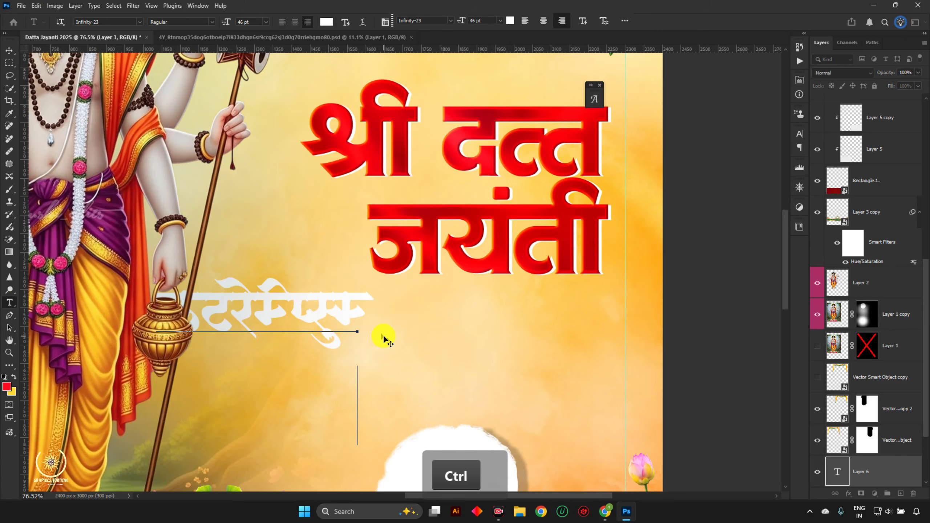
pyautogui.hotkey('ctrl', 'v')
# - Set the whole greeting text in Anek Devanagari SemiBold at 15 pt
pyautogui.hotkey('ctrl', 'a')
pyautogui.click(102, 22)
pyautogui.hotkey('ctrl', 'a')
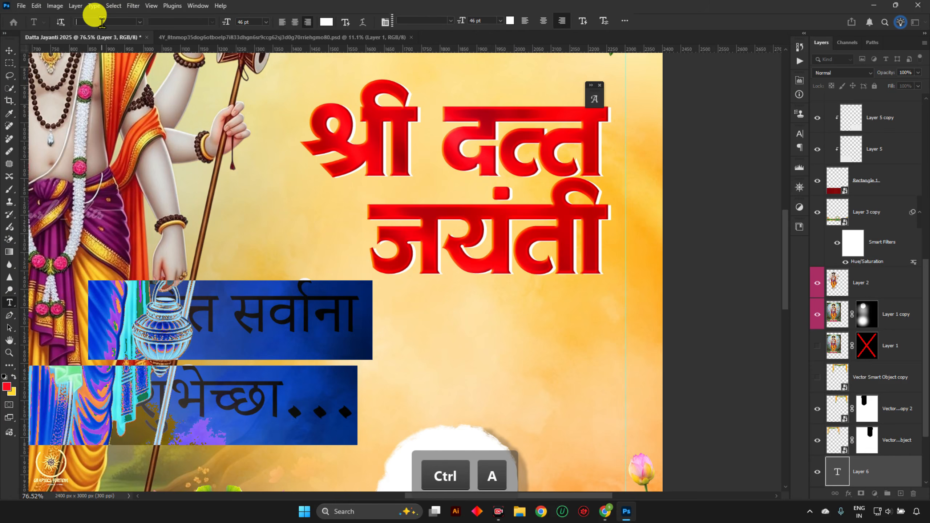
pyautogui.write('pu')
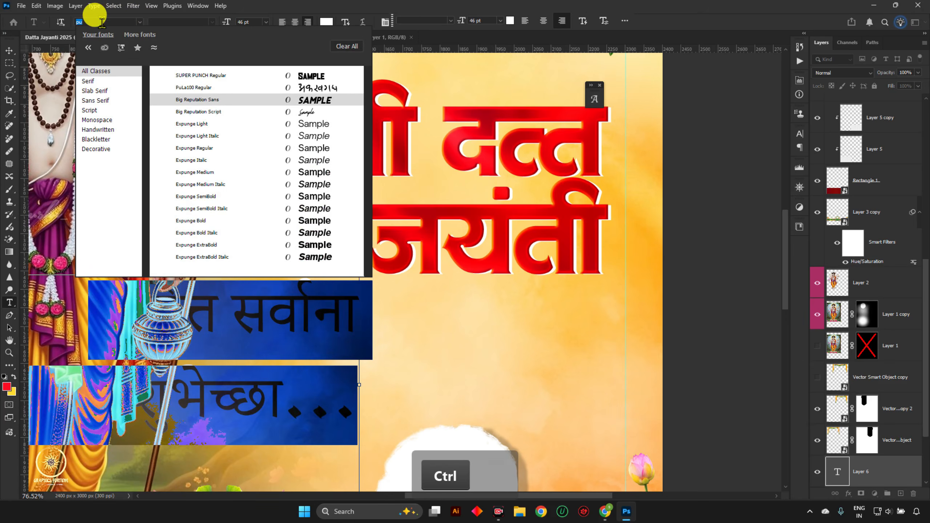
pyautogui.write('anek')
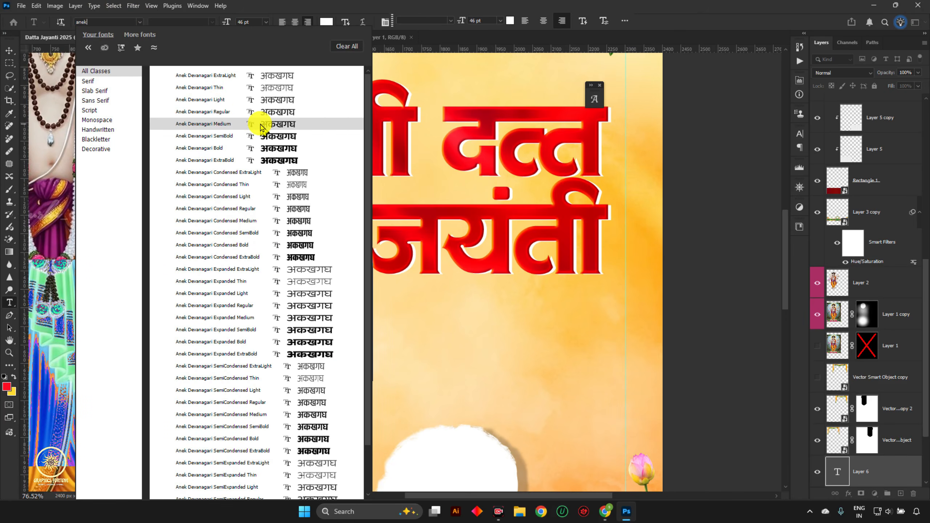
pyautogui.click(252, 135)
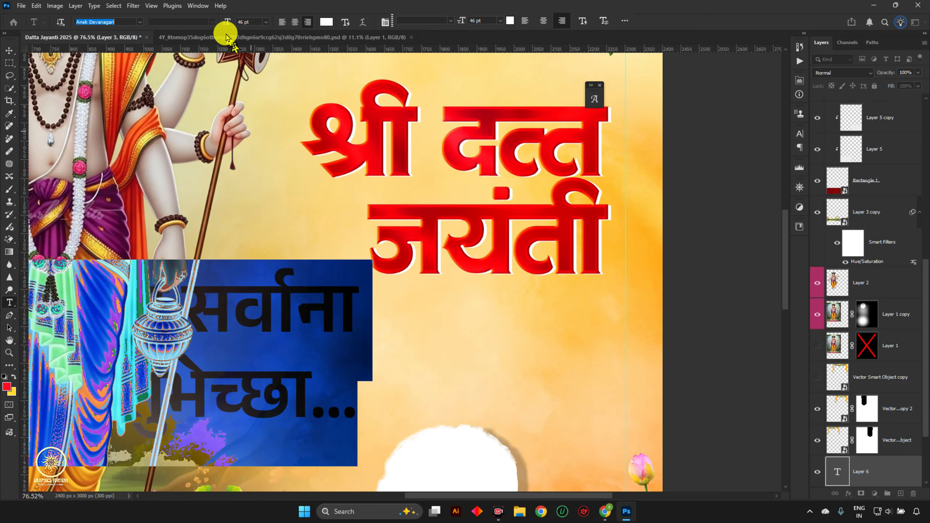
pyautogui.moveTo(222, 22); pyautogui.dragTo(205, 11)
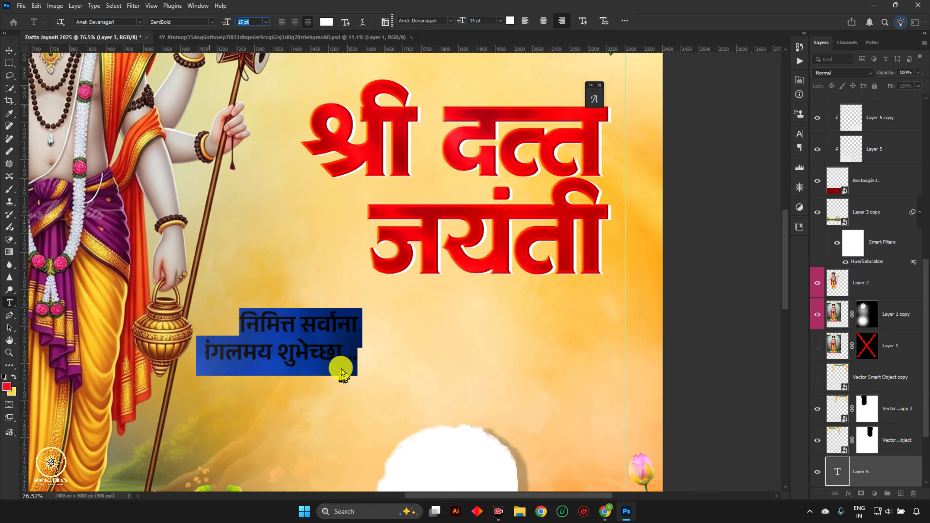
# - Centre-align the two-line greeting text and place it directly below the "श्री दत्त जयंती" title
pyautogui.moveTo(344, 384); pyautogui.dragTo(543, 371)
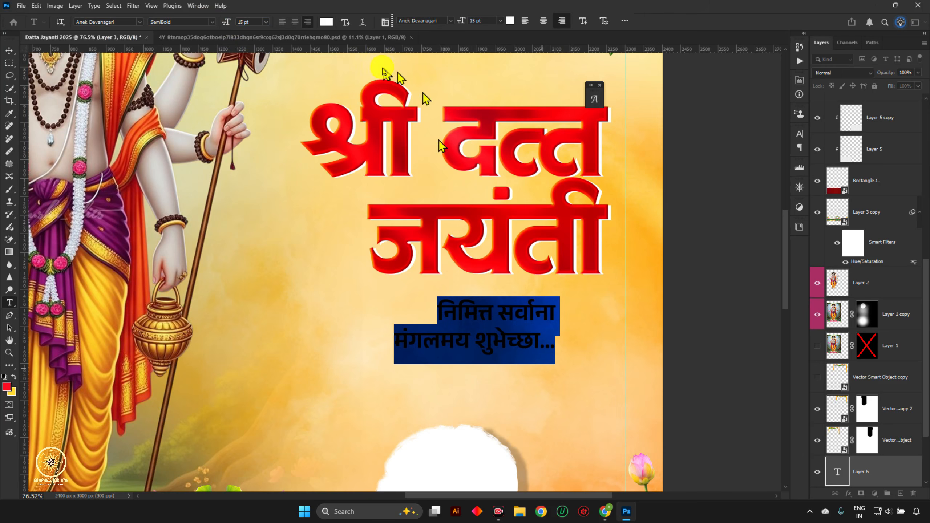
pyautogui.click(295, 23)
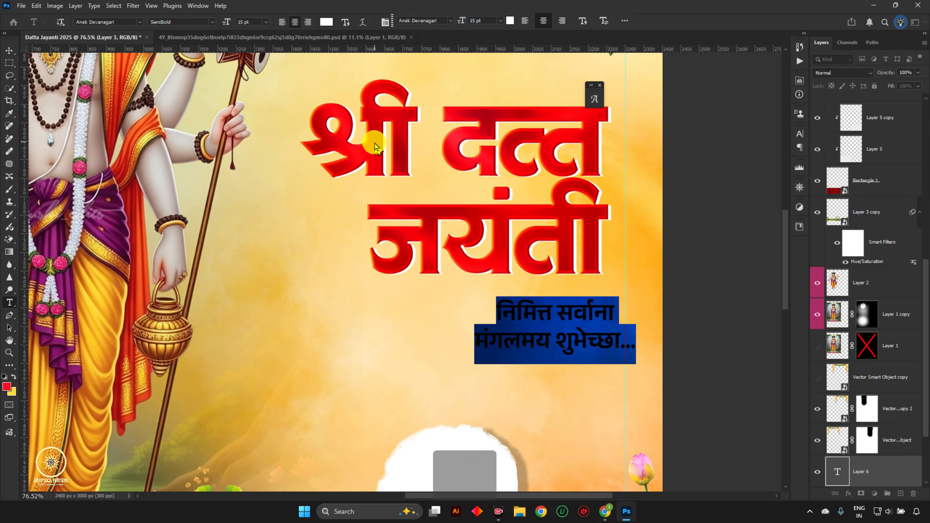
pyautogui.press('Return')
pyautogui.press('v')
pyautogui.moveTo(570, 348); pyautogui.dragTo(504, 335)
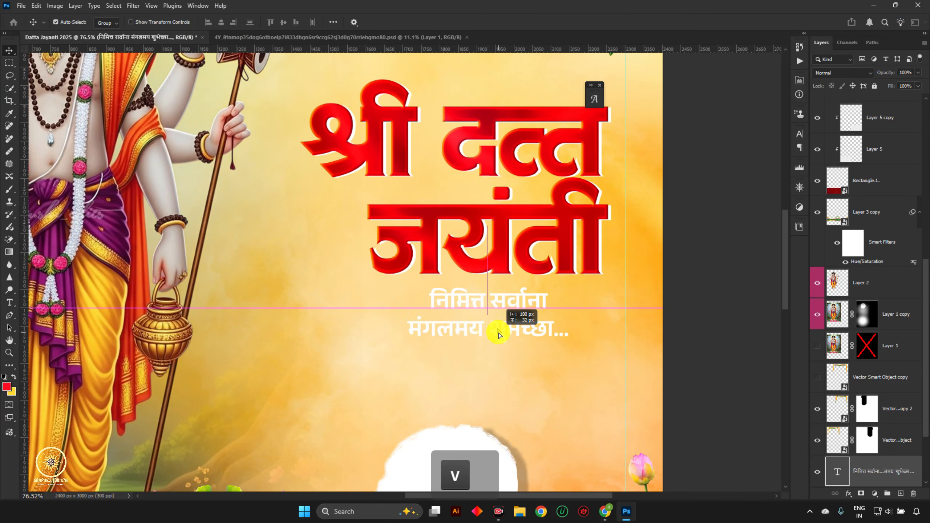
# - Scale the greeting text up proportionally to about 115.5% of its size
pyautogui.press('ctrl')
pyautogui.hotkey('ctrl', 't')
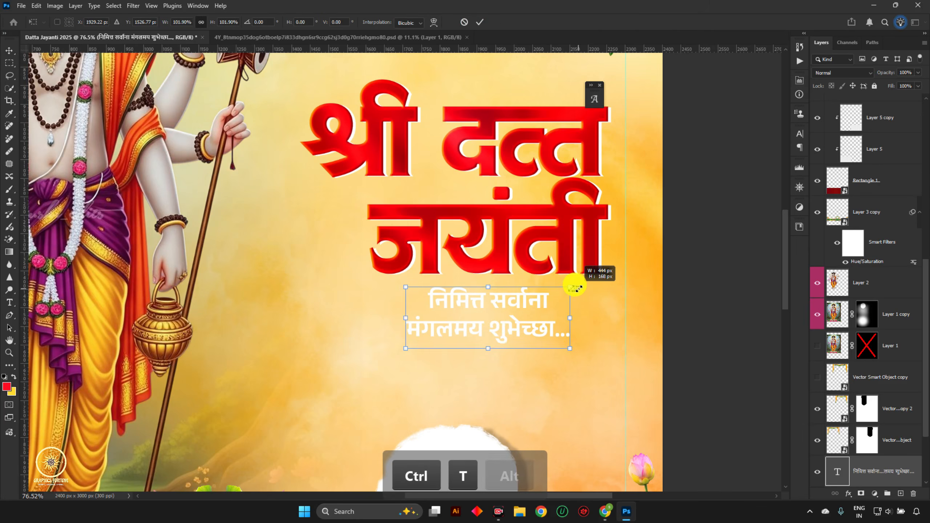
pyautogui.moveTo(570, 287); pyautogui.dragTo(583, 282)
pyautogui.press('Return')
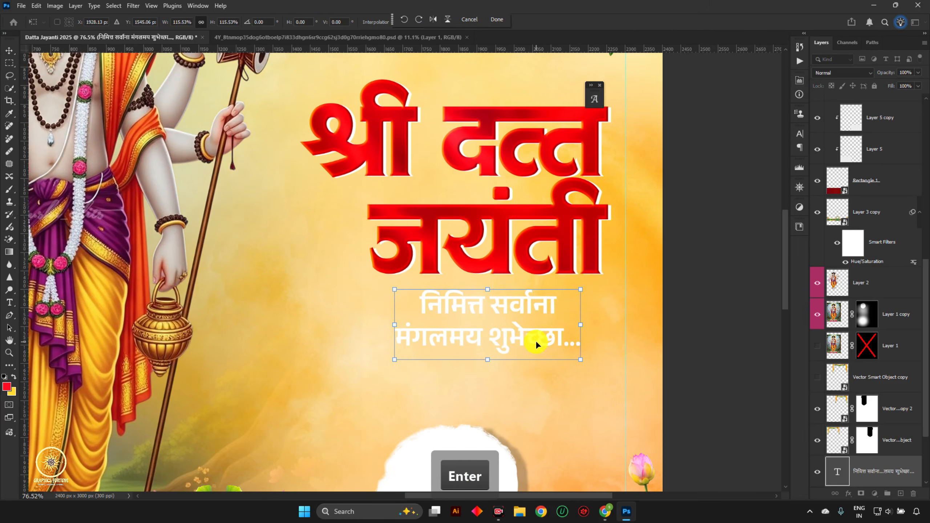
# - Recolour the whole greeting text dark red #a7180b, sampling colours from the poster artwork and darkening the sampled red
pyautogui.scroll(1, 535, 340)
pyautogui.doubleClick(526, 339)
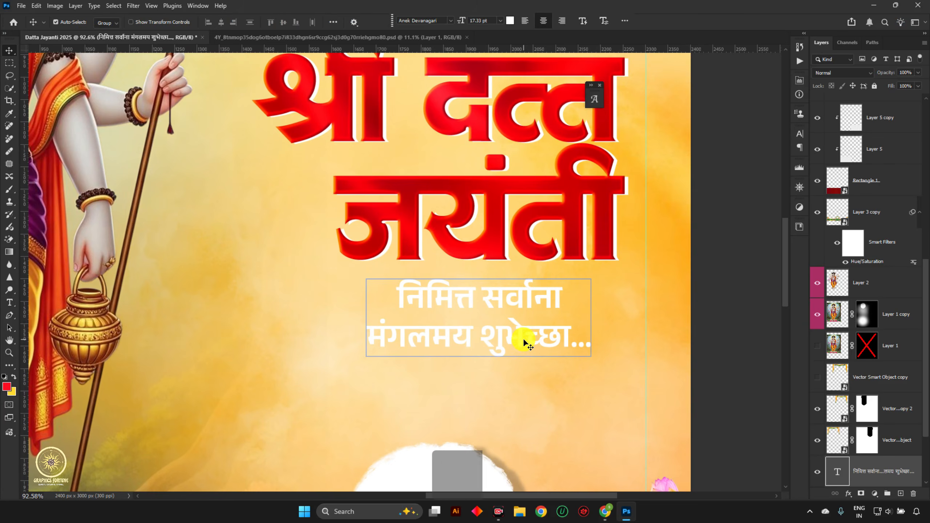
pyautogui.hotkey('ctrl', 'a')
pyautogui.scroll(-6, 555, 335)
pyautogui.click(327, 25)
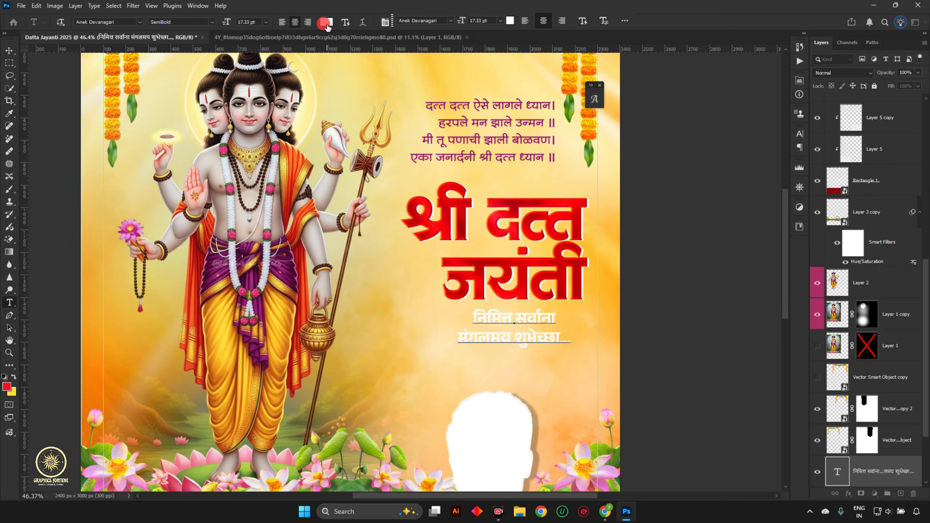
pyautogui.click(212, 271)
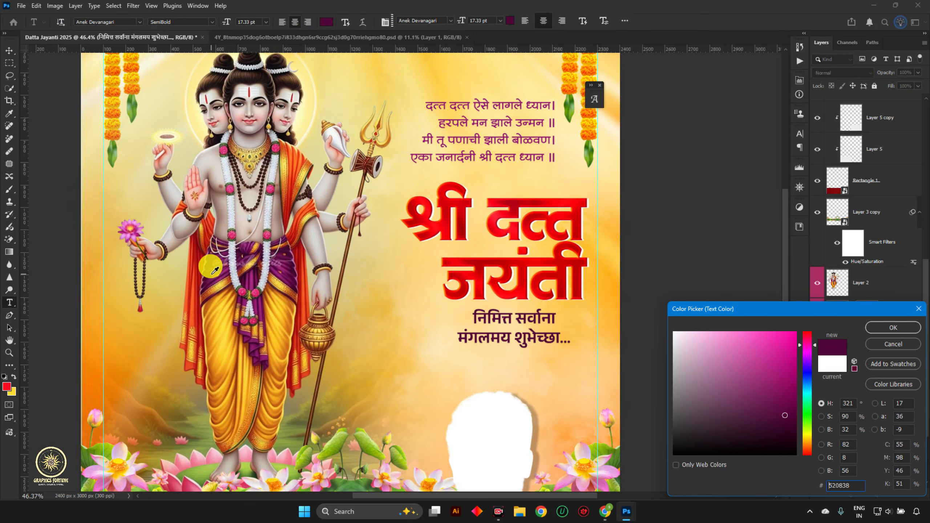
pyautogui.click(193, 294)
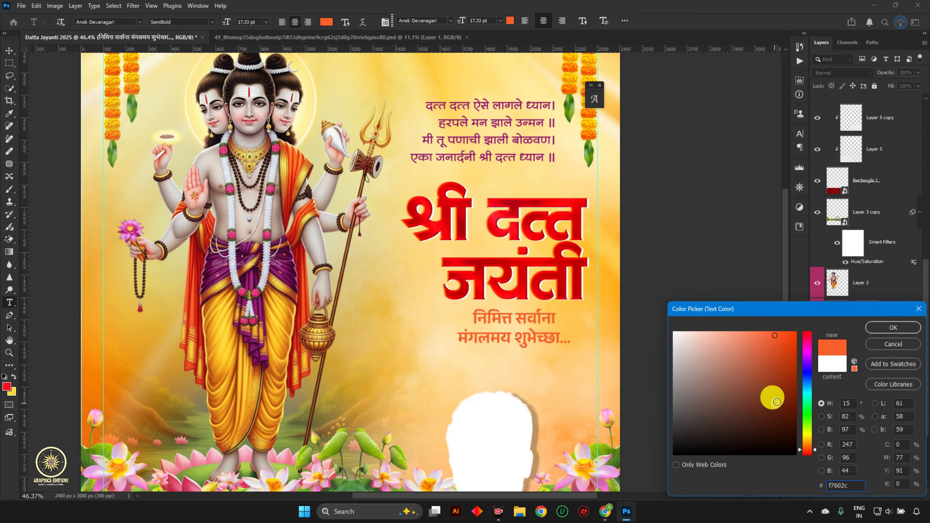
pyautogui.moveTo(777, 402); pyautogui.dragTo(792, 404)
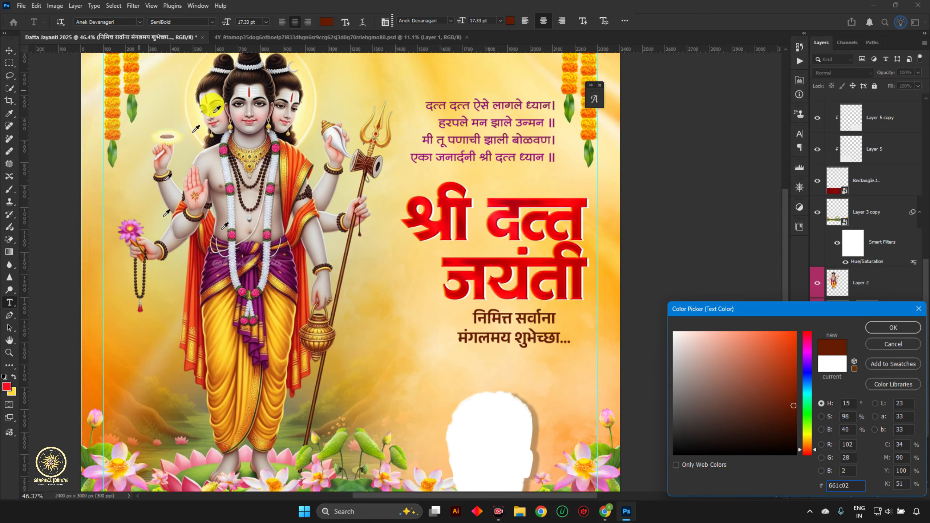
pyautogui.click(126, 480)
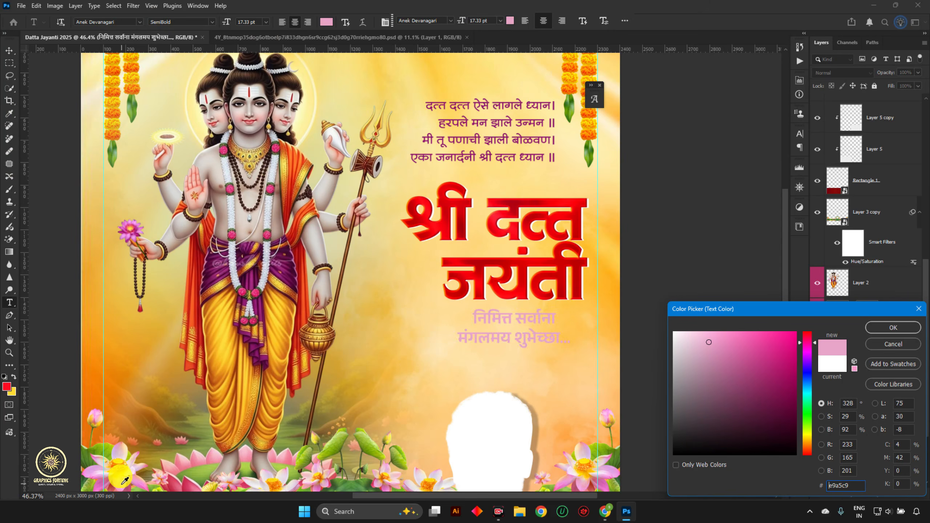
pyautogui.click(116, 487)
pyautogui.click(114, 489)
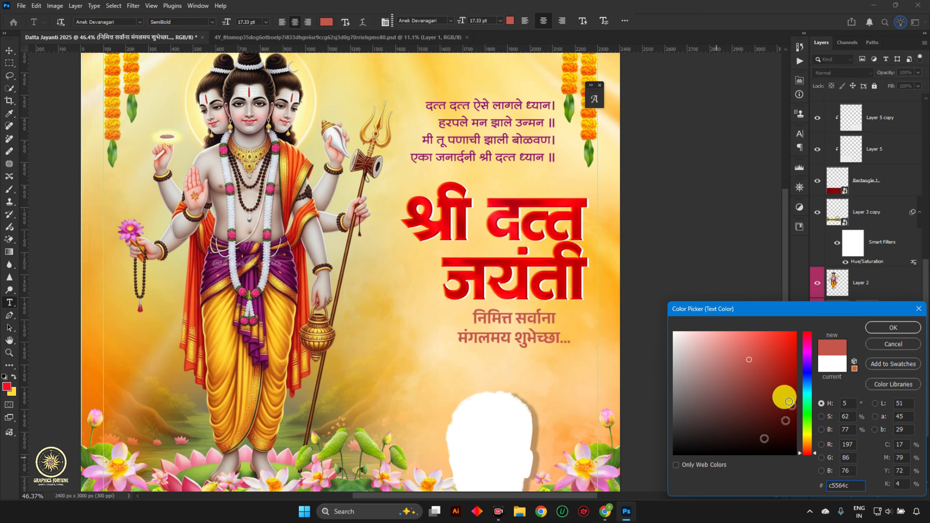
pyautogui.moveTo(789, 401); pyautogui.dragTo(788, 374)
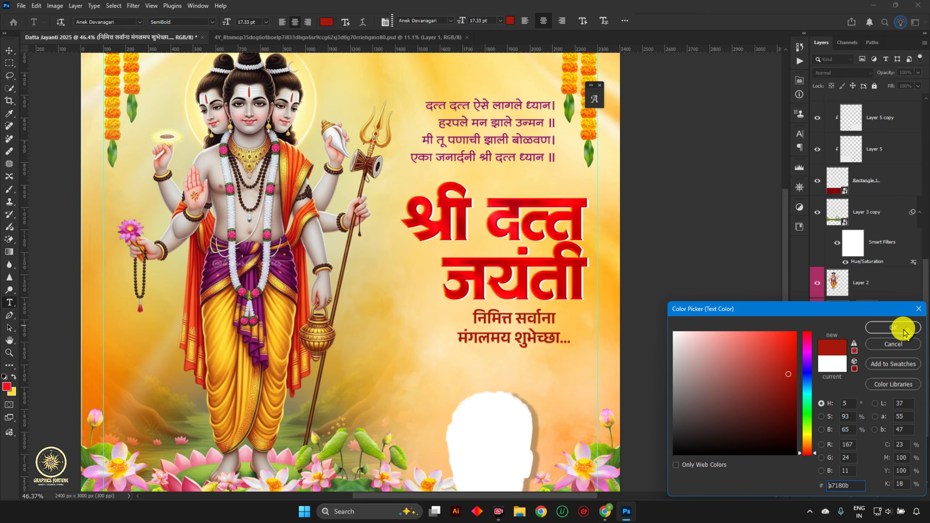
pyautogui.scroll(4, 546, 334)
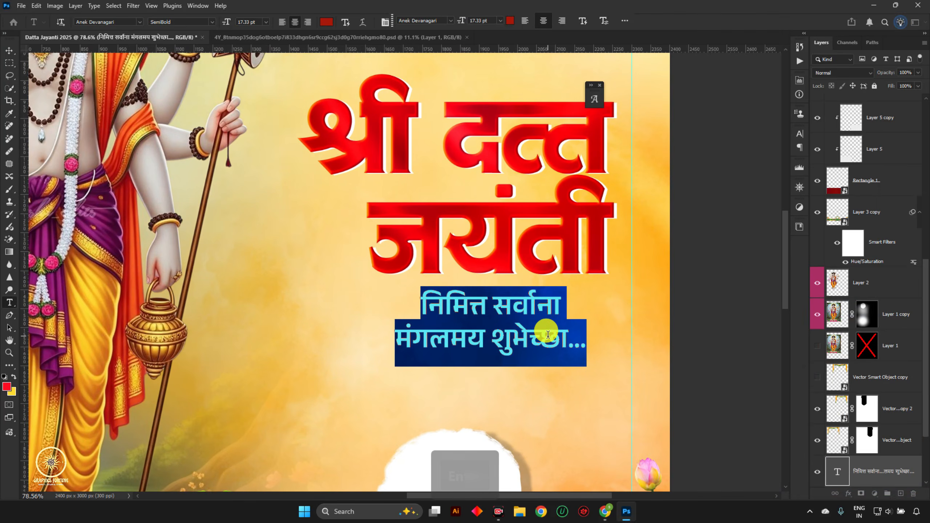
pyautogui.press('Return')
pyautogui.press('v')
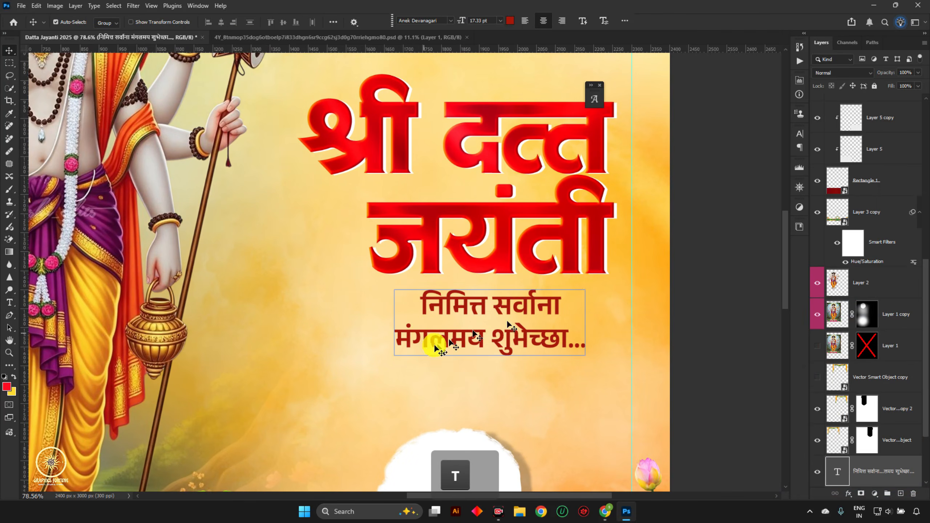
# - Enlarge the greeting's second line "मंगलमय शुभेच्छा..." to 19 pt and shift the text layer slightly to the right
pyautogui.click(10, 303)
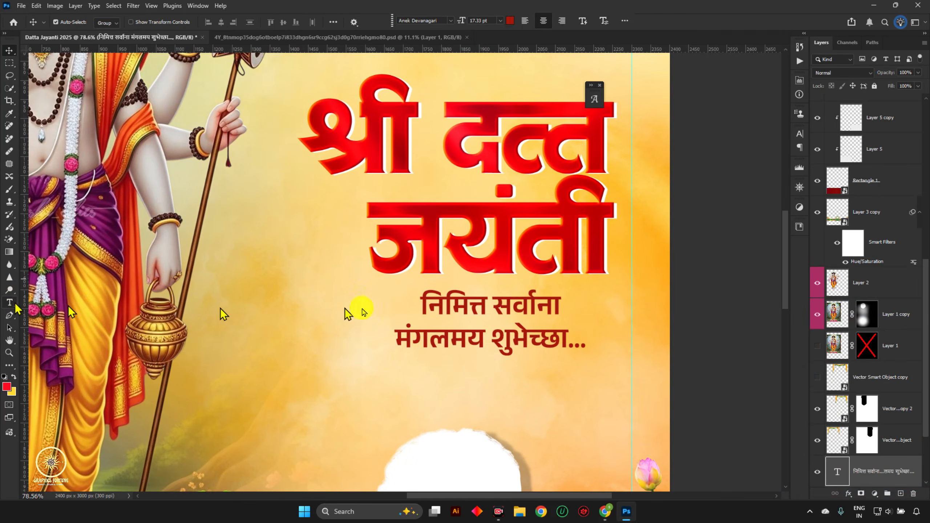
pyautogui.moveTo(397, 335); pyautogui.dragTo(586, 342)
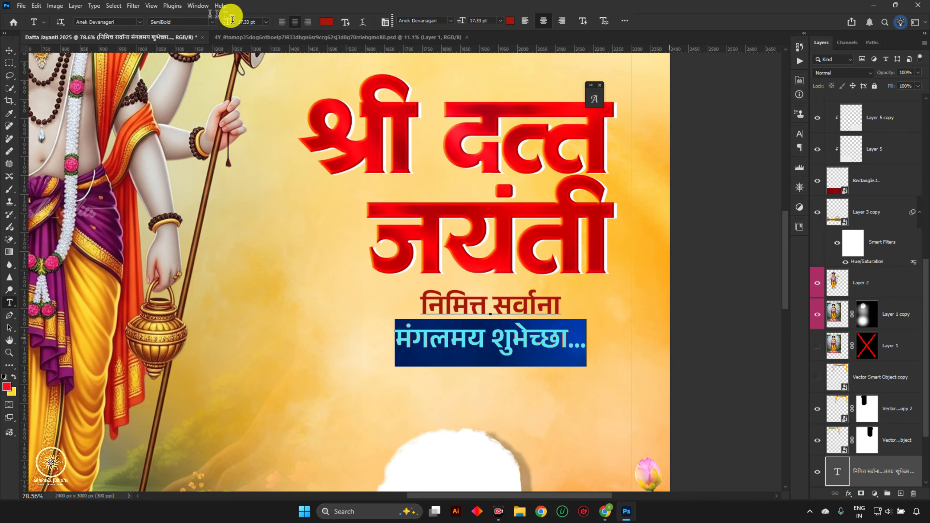
pyautogui.press('Up')
pyautogui.press('Up')
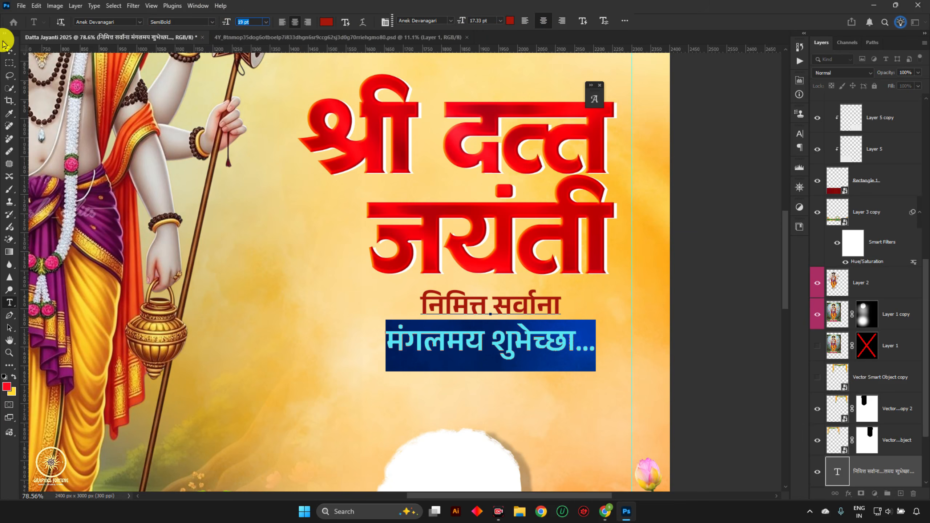
pyautogui.click(8, 55)
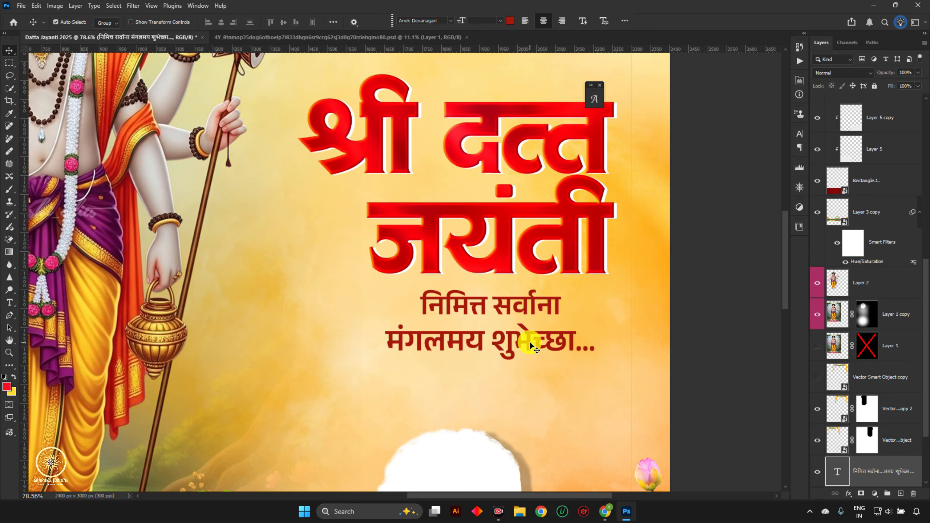
pyautogui.moveTo(531, 340); pyautogui.dragTo(544, 343)
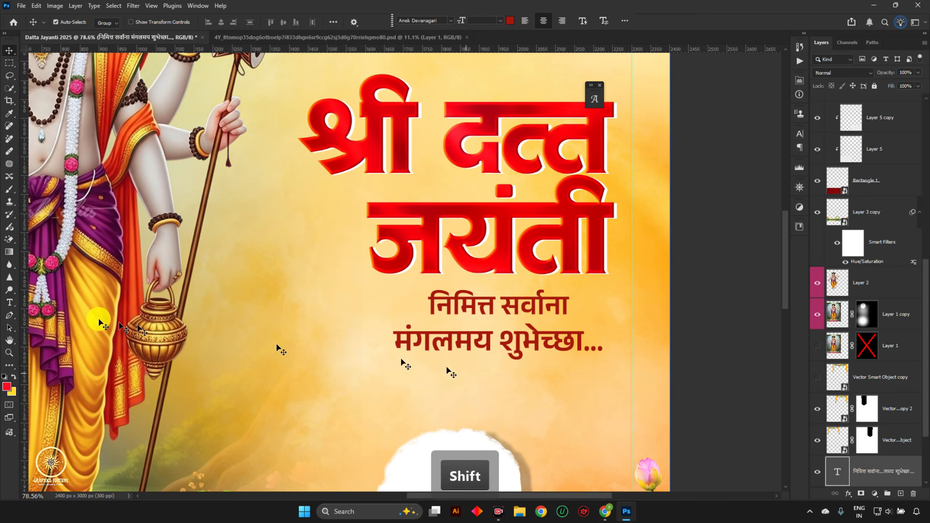
# - Draw a thin rectangle about 558 px wide and 12 px high under the greeting's second line and fill it with purple
pyautogui.press('u')
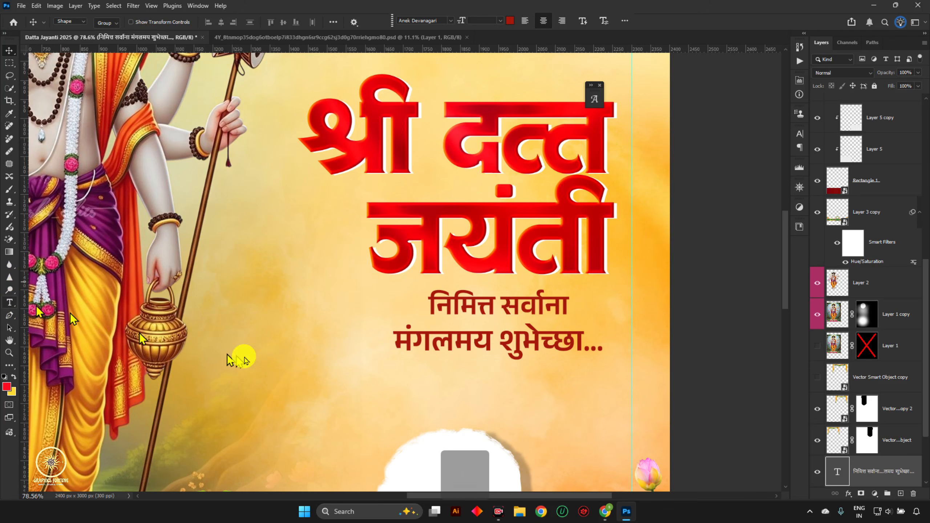
pyautogui.moveTo(392, 351); pyautogui.dragTo(603, 356)
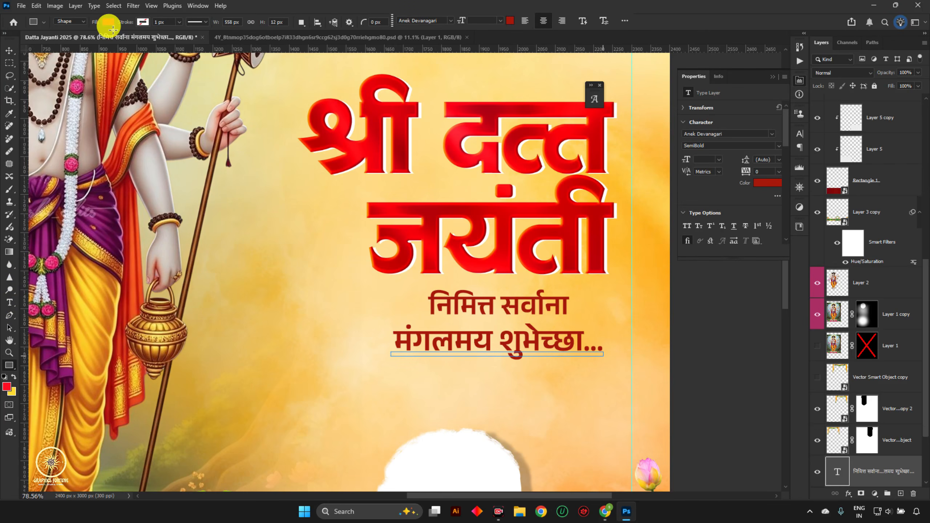
pyautogui.click(110, 22)
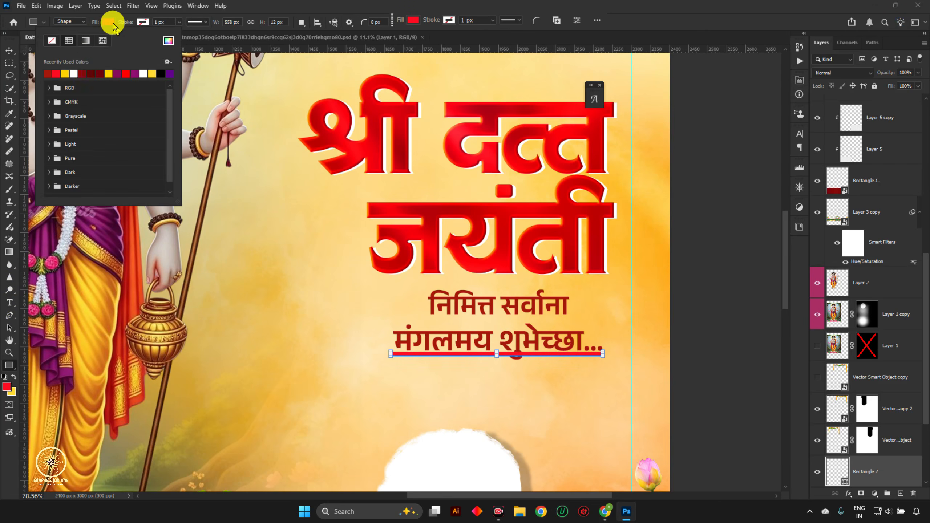
pyautogui.click(171, 74)
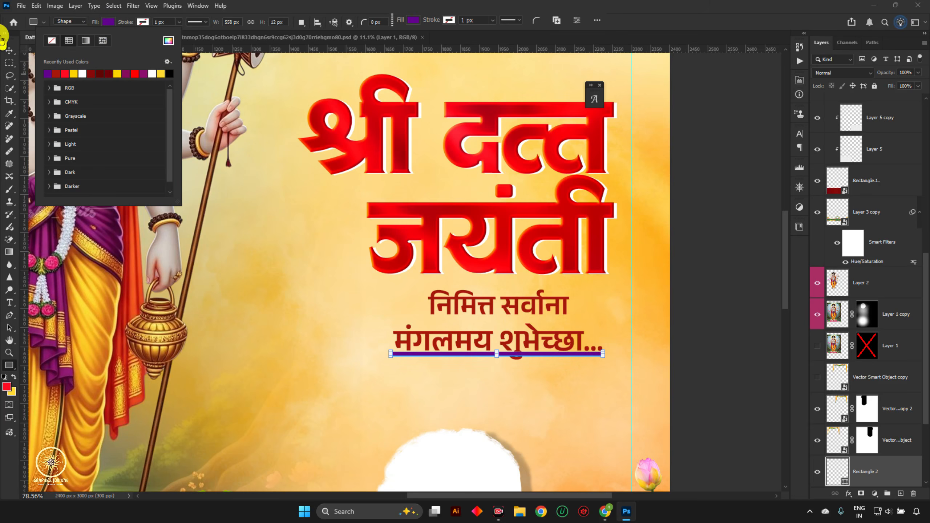
pyautogui.click(9, 53)
# - Move the purple underline bar slightly down and thin it to about 66.67% of its height
pyautogui.scroll(5, 538, 349)
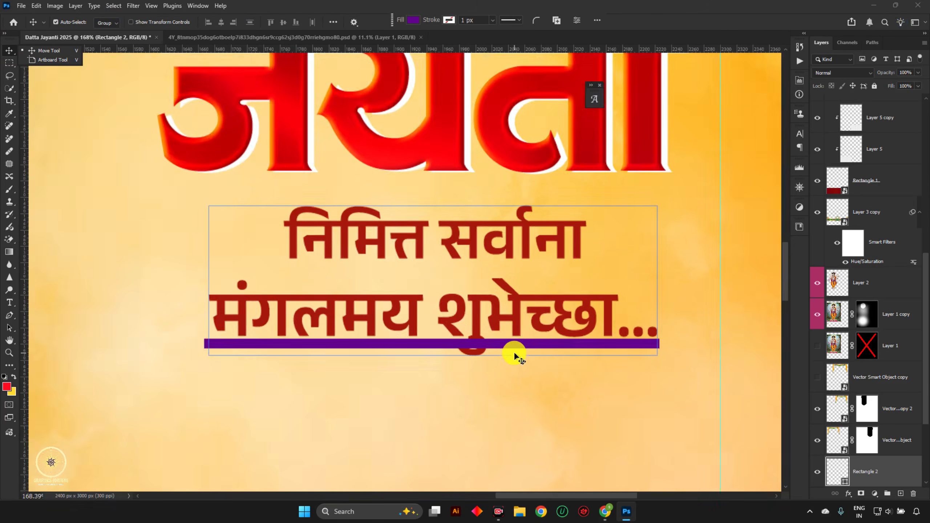
pyautogui.moveTo(511, 341); pyautogui.dragTo(515, 348)
pyautogui.hotkey('ctrl', 't')
pyautogui.scroll(4, 427, 347)
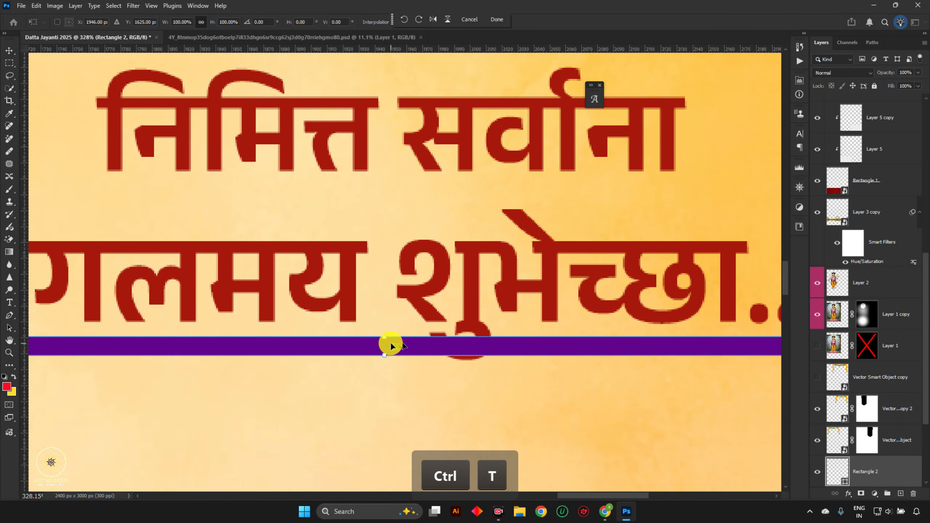
pyautogui.moveTo(378, 330); pyautogui.dragTo(382, 336)
pyautogui.press('Return')
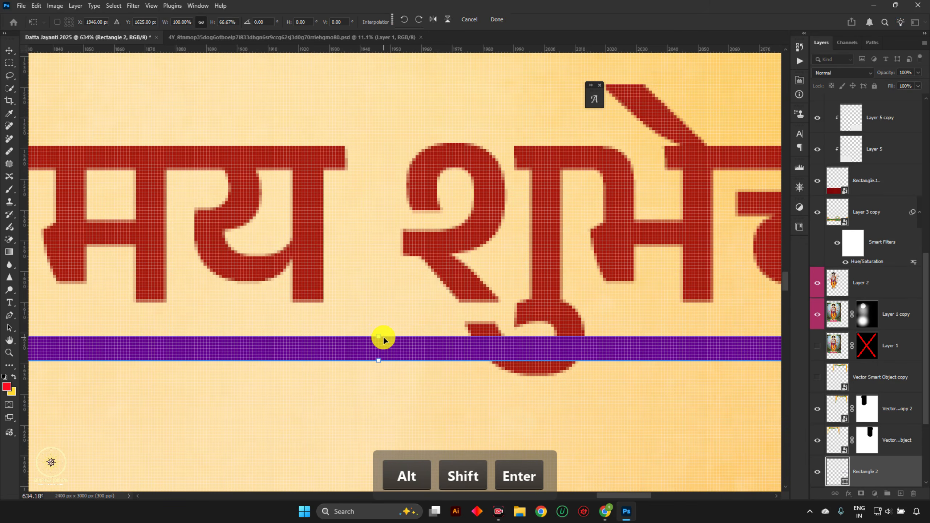
# - Add a layer mask to the purple bar and reset the foreground and background colours to their defaults
pyautogui.scroll(-5, 385, 340)
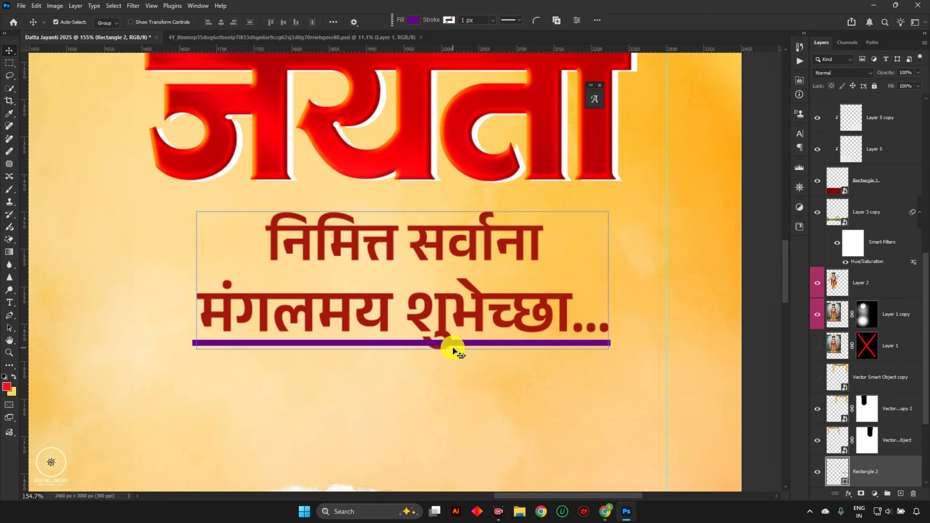
pyautogui.scroll(-1, 914, 467)
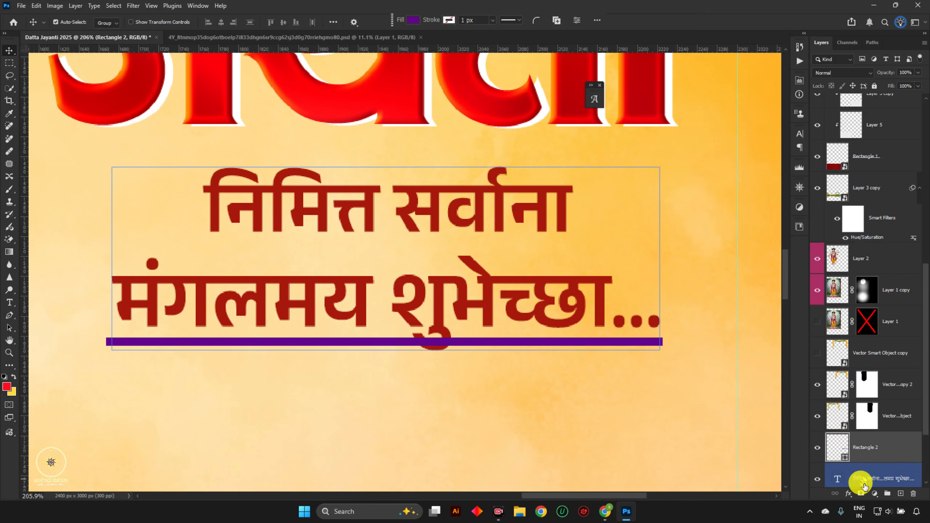
pyautogui.click(861, 495)
pyautogui.press('d')
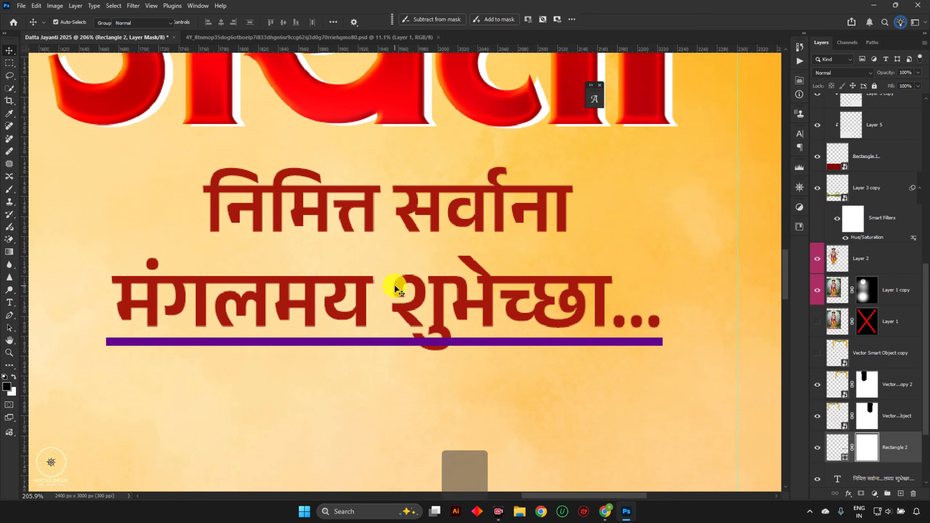
# - Choose a hard round brush with 71 px size and 100% hardness for painting on the bar's mask
pyautogui.press('b')
pyautogui.keyDown('alt'); pyautogui.rightClick(403, 279); pyautogui.keyUp('alt')
pyautogui.moveTo(269, 268); pyautogui.dragTo(172, 272)
pyautogui.rightClick(382, 223)
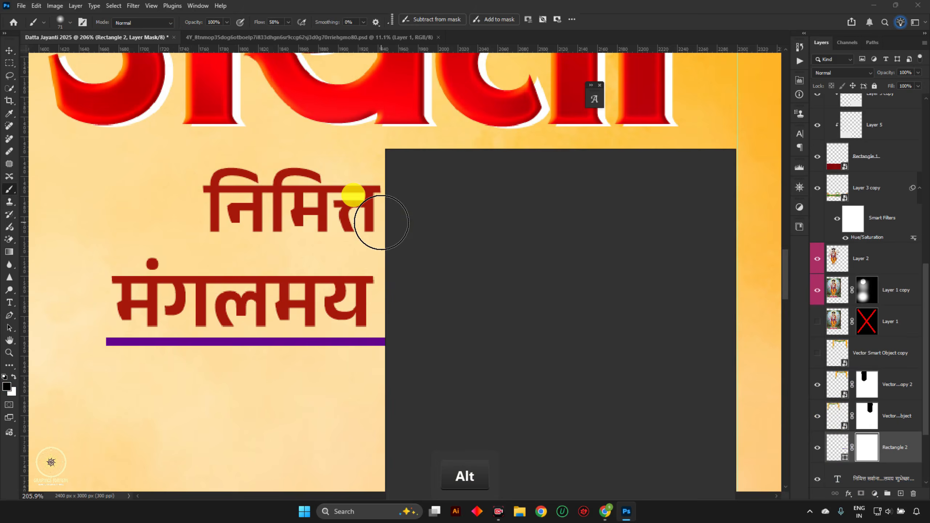
pyautogui.click(440, 273)
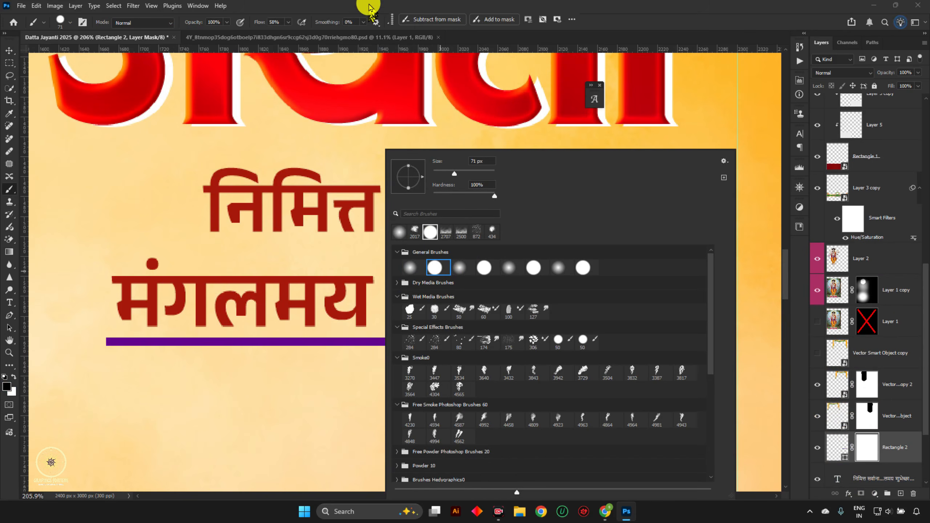
pyautogui.press('Return')
# - Mask out the purple underline around the descender of शु in the greeting, using a 53 px brush at 100% flow
pyautogui.scroll(7, 434, 348)
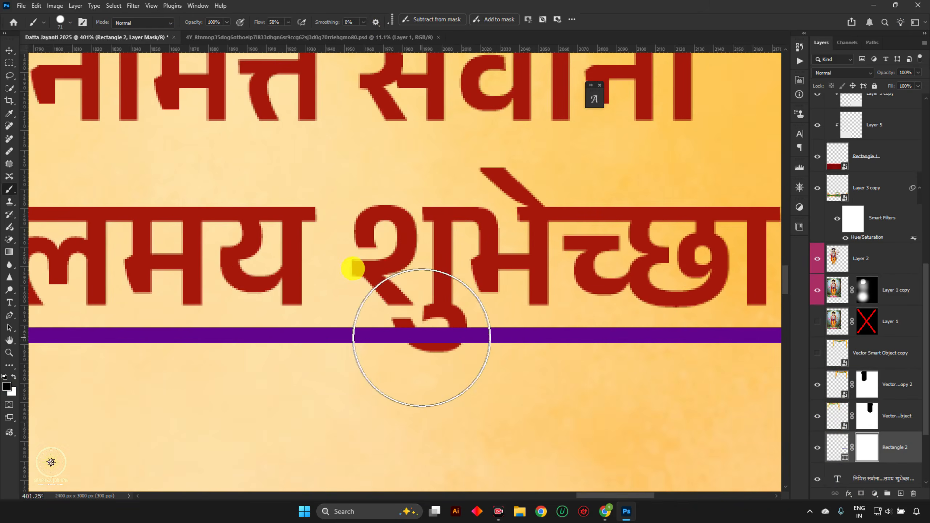
pyautogui.moveTo(424, 337); pyautogui.dragTo(406, 341)
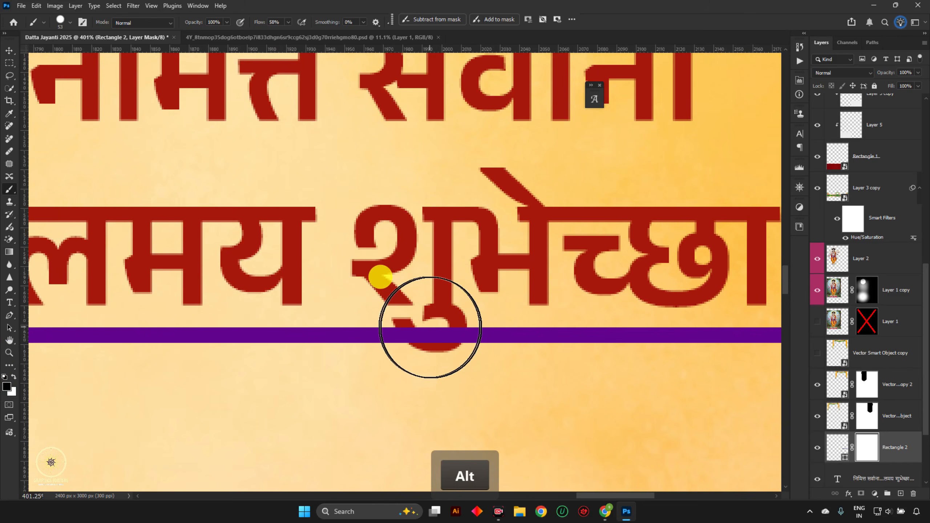
pyautogui.click(431, 328)
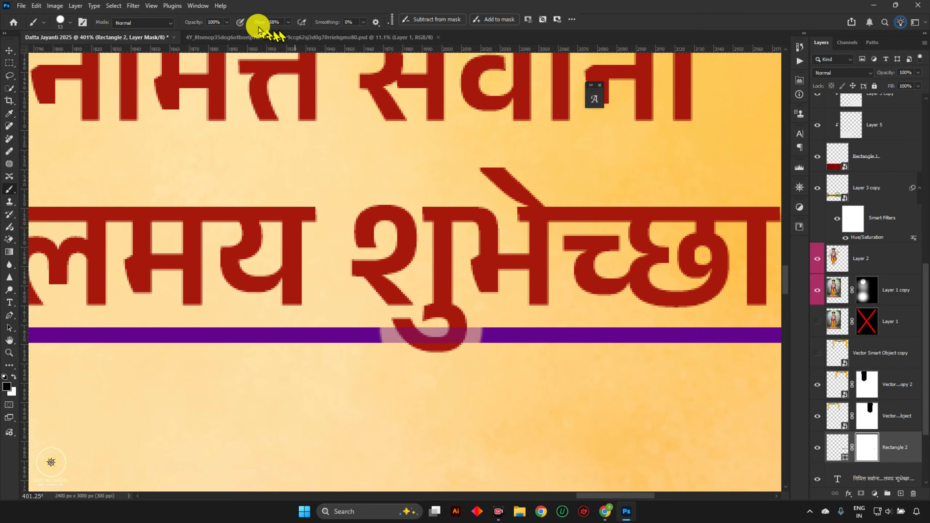
pyautogui.moveTo(259, 24); pyautogui.dragTo(289, 24)
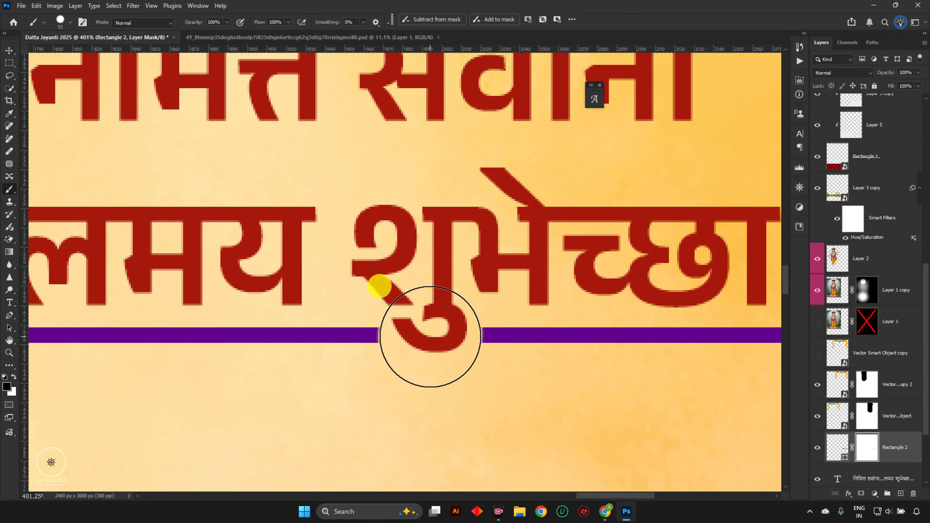
pyautogui.scroll(-10, 379, 286)
pyautogui.press('v')
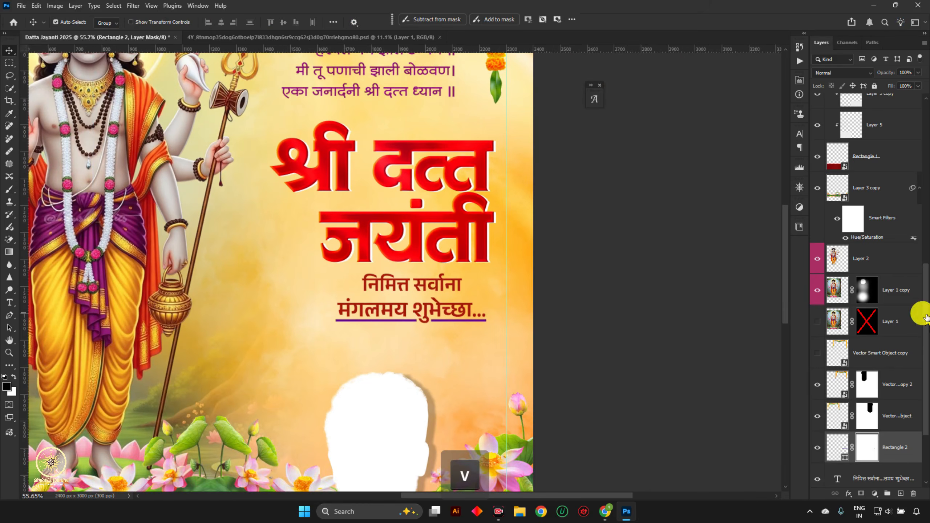
# - Move the four-line Marathi verse slightly down, closer to the red title
pyautogui.scroll(-1, 499, 311)
pyautogui.scroll(-5, 596, 344)
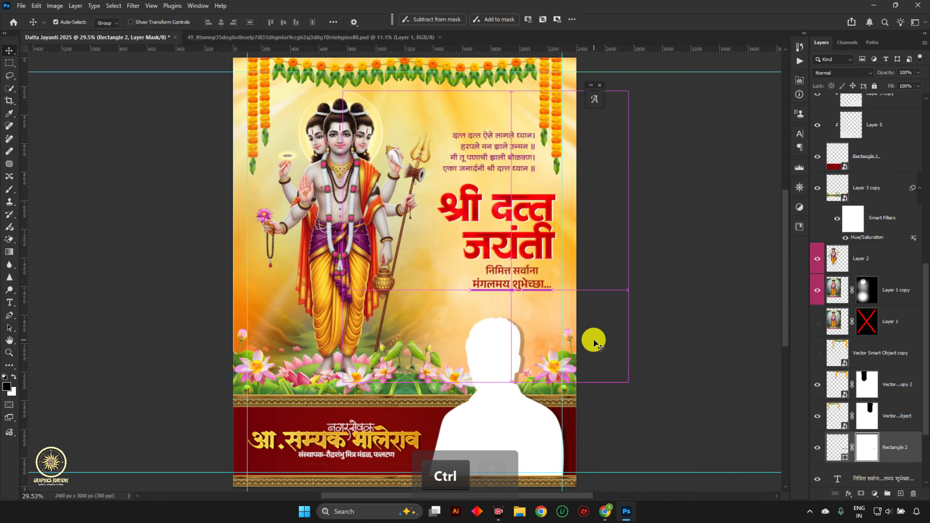
pyautogui.keyDown('ctrl'); pyautogui.click(497, 159); pyautogui.keyUp('ctrl')
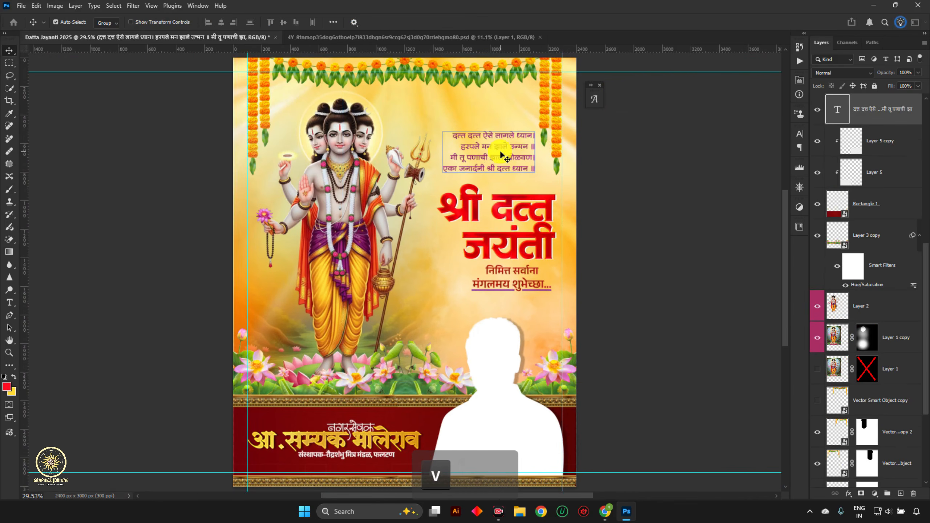
pyautogui.moveTo(502, 154); pyautogui.dragTo(509, 162)
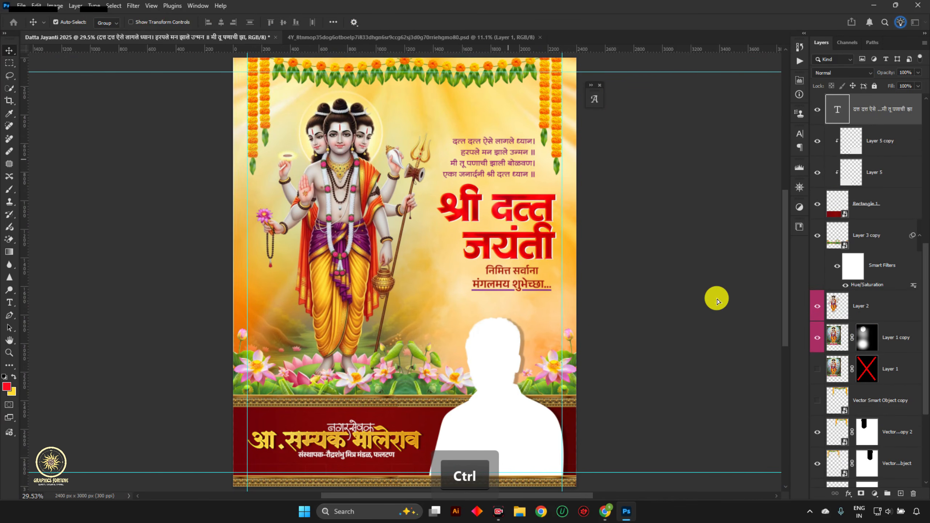
pyautogui.hotkey('ctrl', '0')
# - Try to align the greeting text to the horizontal centre of the red title group
pyautogui.scroll(7, 531, 282)
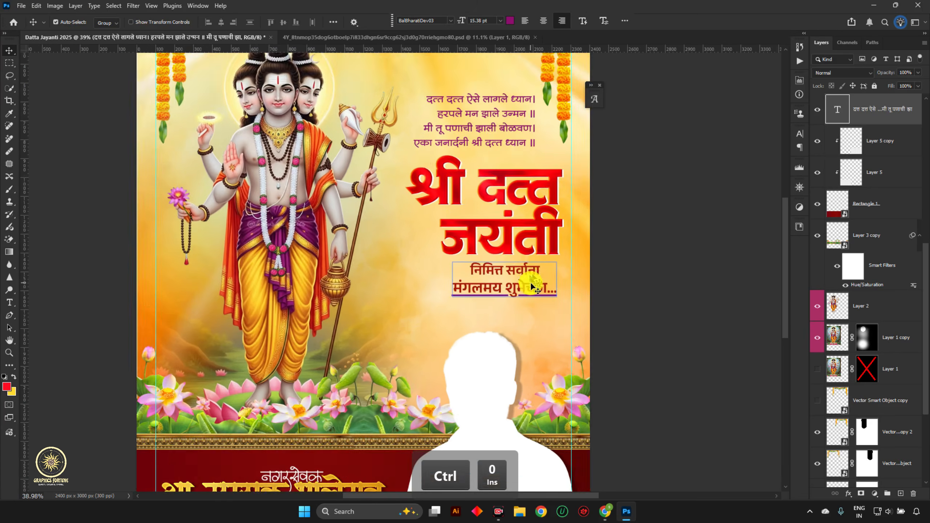
pyautogui.scroll(-2, 533, 285)
pyautogui.scroll(1, 498, 249)
pyautogui.click(489, 176)
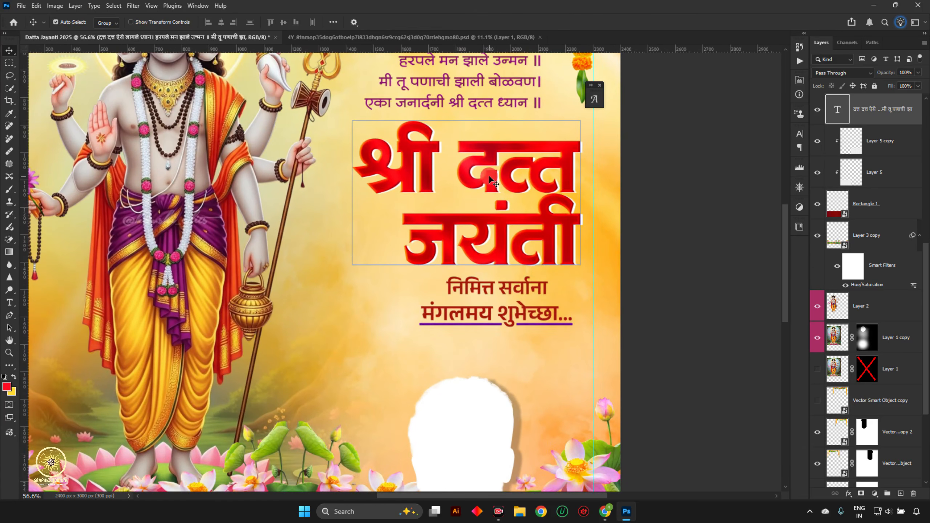
pyautogui.keyDown('shift'); pyautogui.click(492, 285); pyautogui.keyUp('shift')
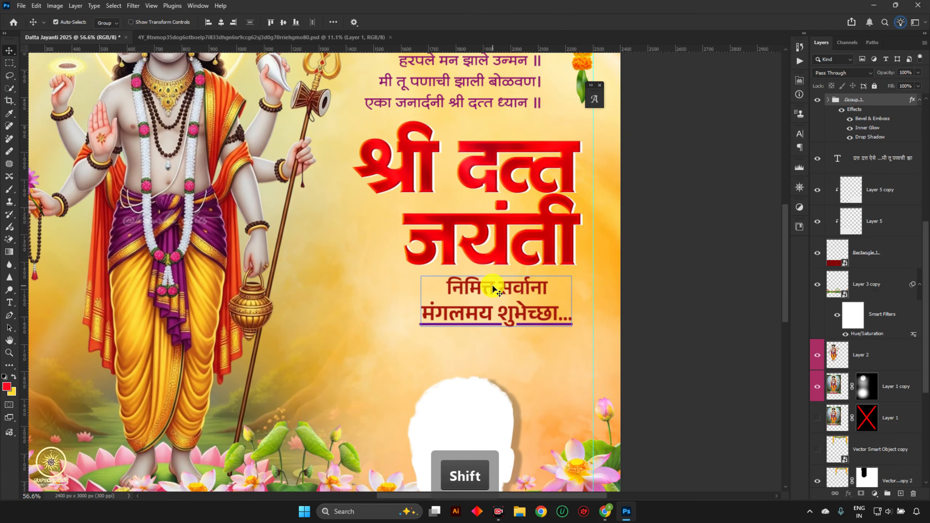
pyautogui.click(222, 22)
pyautogui.scroll(1, 551, 331)
pyautogui.scroll(2, 551, 331)
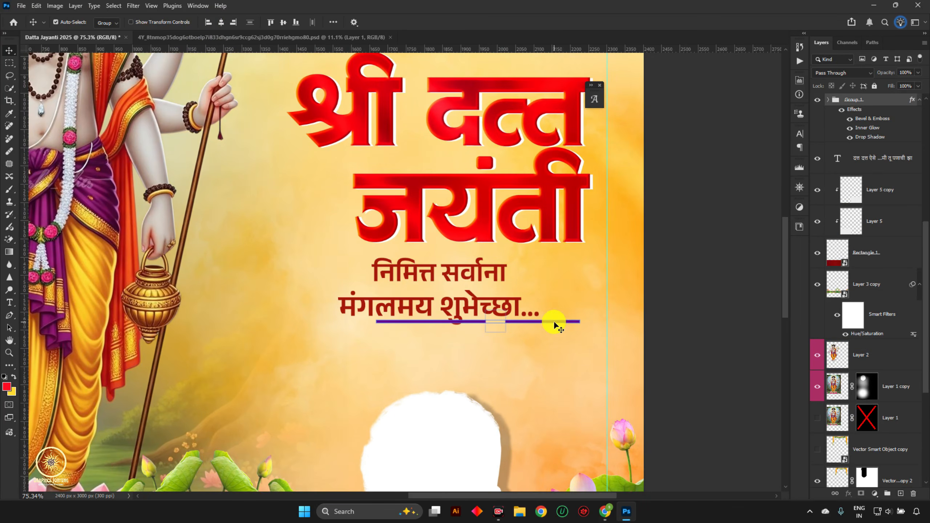
pyautogui.hotkey('ctrl', 'z')
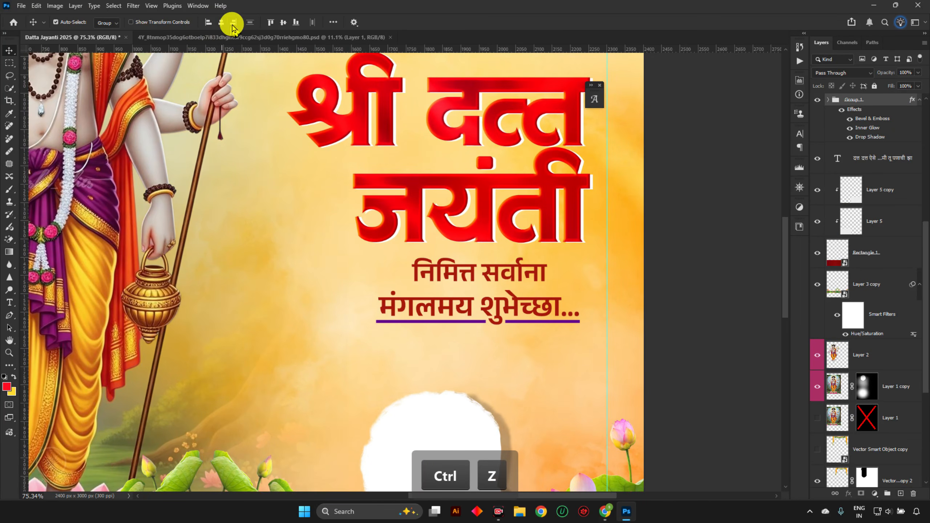
# - Set the whole two-line greeting text to right-aligned paragraph alignment
pyautogui.scroll(-5, 487, 304)
pyautogui.click(486, 303)
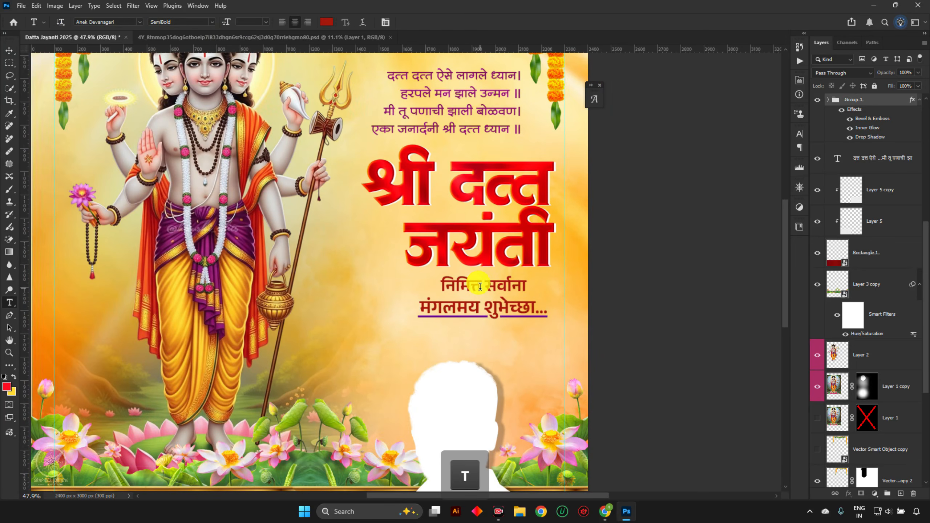
pyautogui.hotkey('ctrl', 'a')
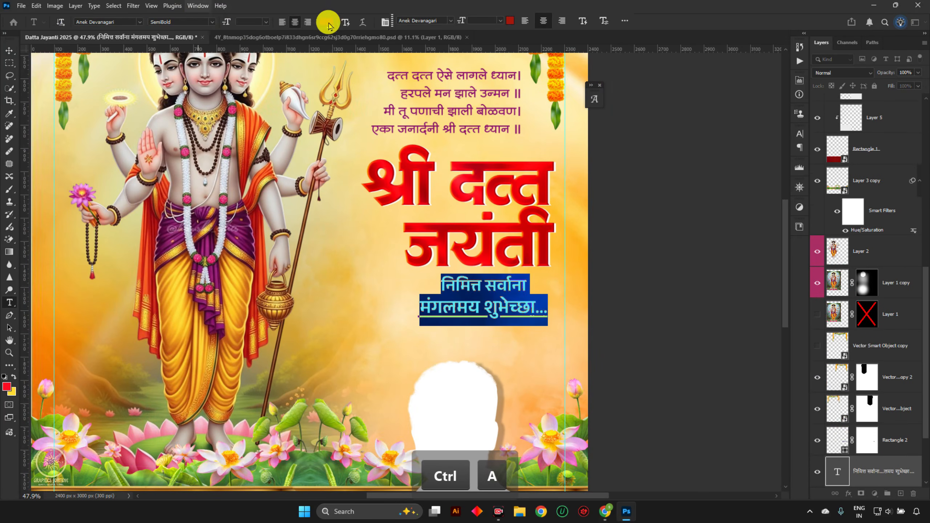
pyautogui.click(308, 22)
pyautogui.press('Return')
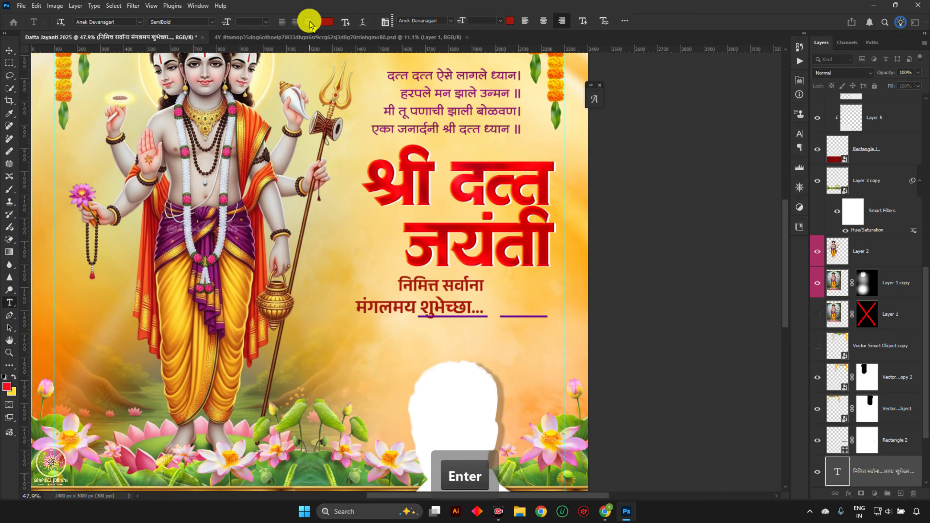
# - Reposition the greeting and its underline together so their right ends line up with the title's right edge
pyautogui.press('v')
pyautogui.scroll(2, 461, 307)
pyautogui.moveTo(491, 318); pyautogui.dragTo(533, 325)
pyautogui.scroll(2, 526, 330)
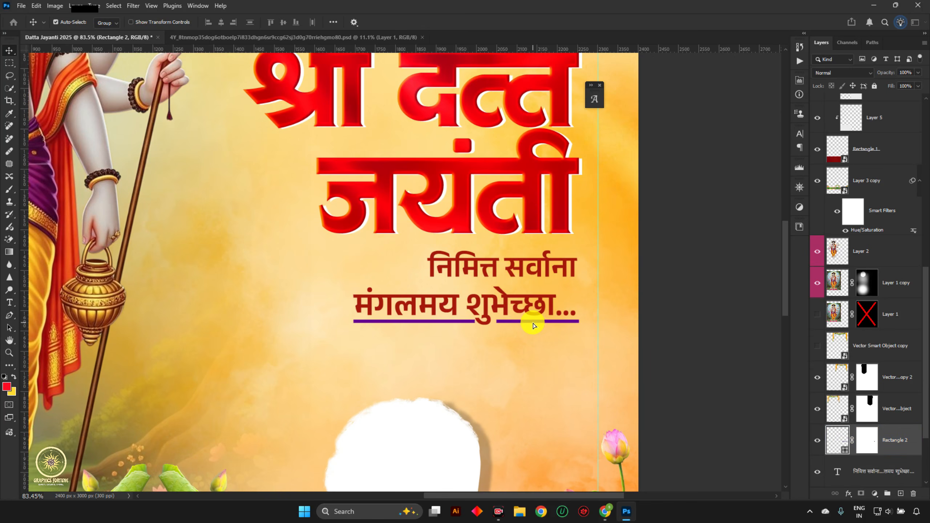
# - Change the blend mode of the greeting's underline bar to Vivid Light and deselect it
pyautogui.scroll(-3, 533, 325)
pyautogui.scroll(2, 535, 322)
pyautogui.click(812, 73)
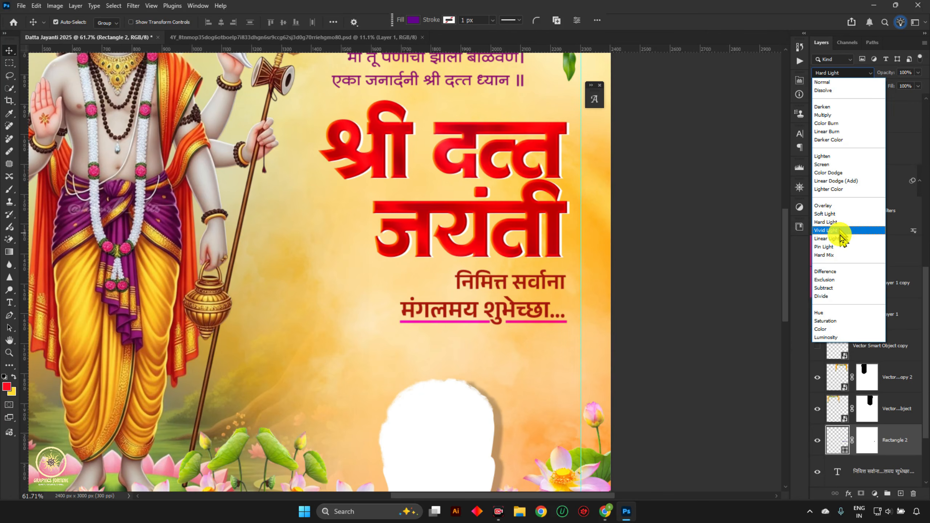
pyautogui.click(839, 231)
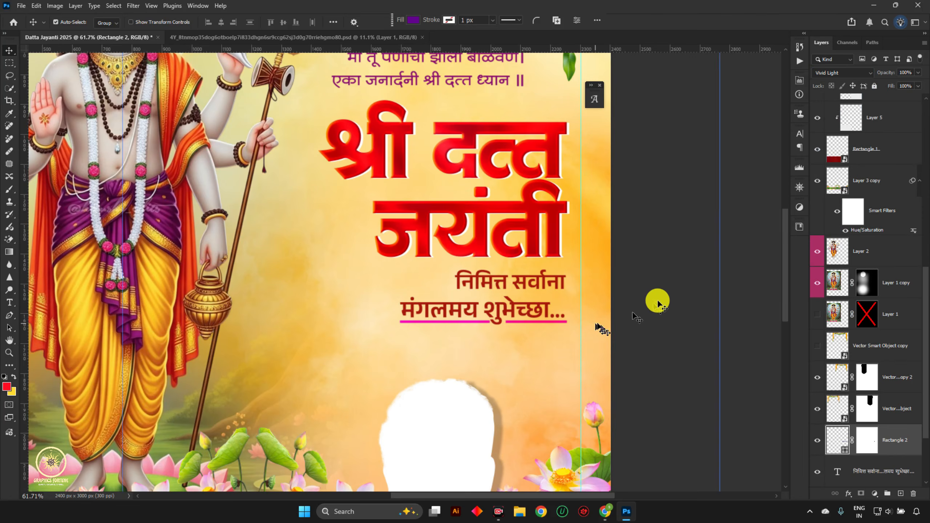
pyautogui.click(721, 257)
pyautogui.hotkey('ctrl', '0')
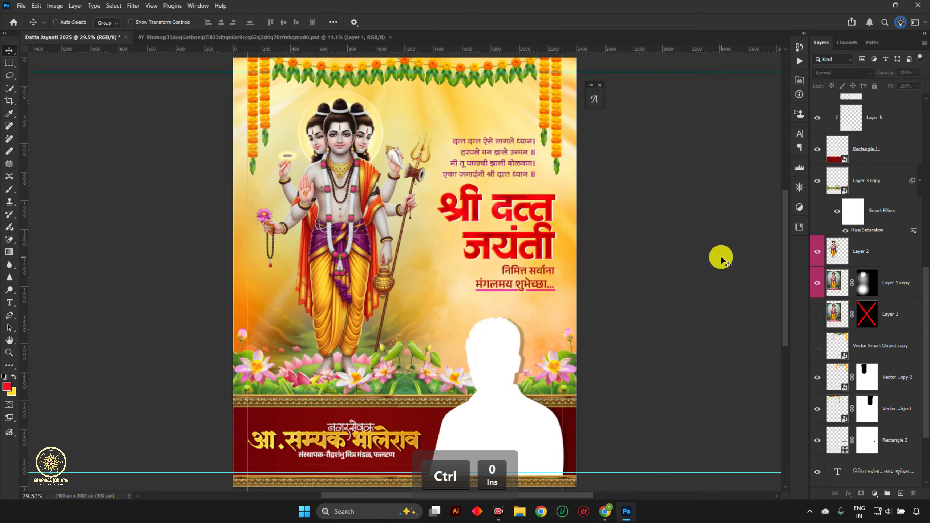
# - Save the poster as the Photoshop file Datta Jayanti 2025 in the Datta jayanti folder
pyautogui.hotkey('ctrl', 's')
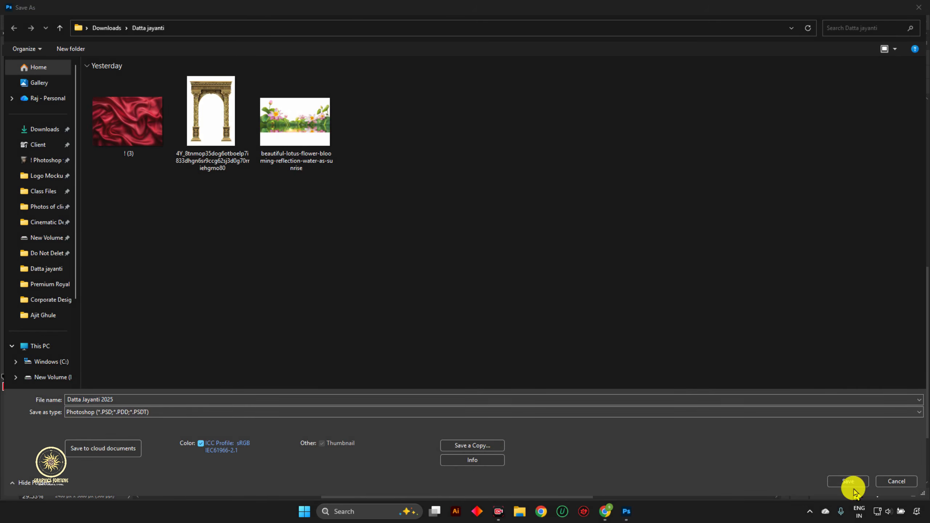
pyautogui.click(842, 480)
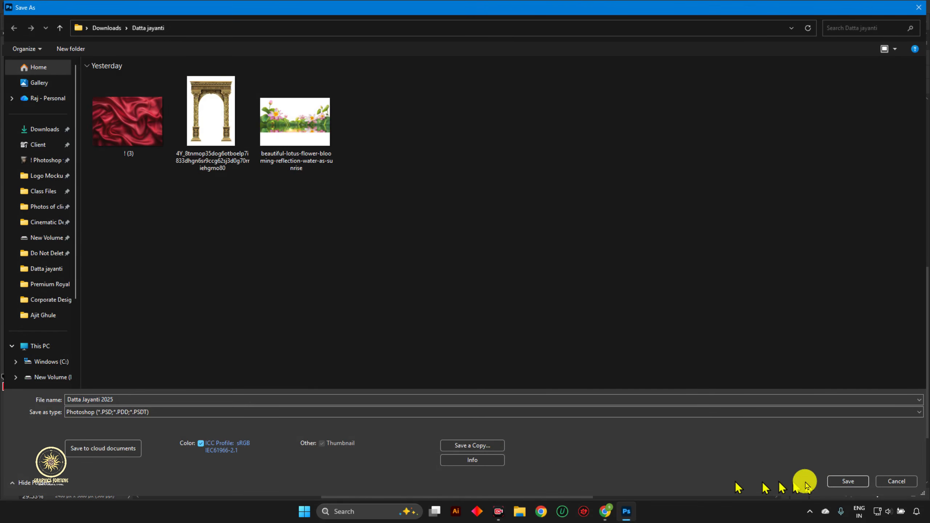
pyautogui.click(842, 481)
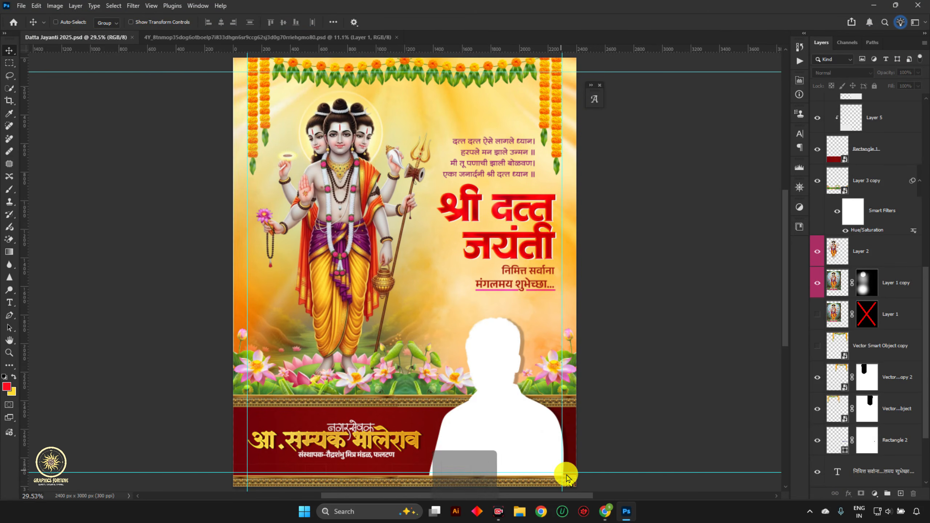
pyautogui.hotkey('ctrl', '0')
pyautogui.hotkey('ctrl', 's')
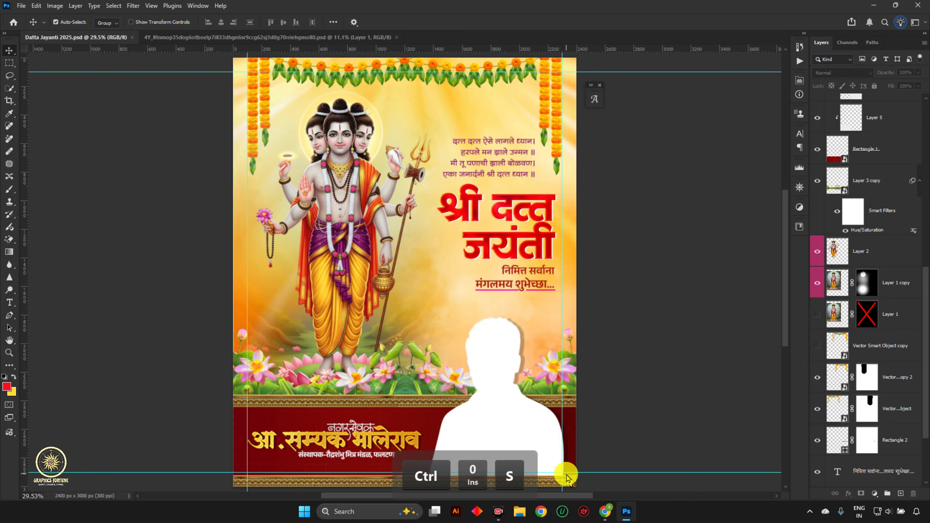
# - Scale the name text group in the red bottom band up to about 105.83%
pyautogui.scroll(1, 365, 459)
pyautogui.scroll(1, 365, 458)
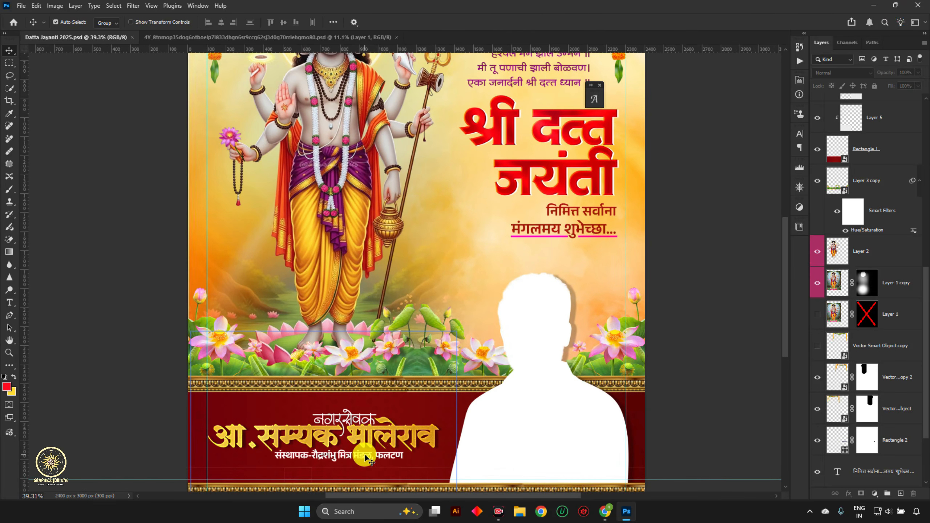
pyautogui.keyDown('ctrl'); pyautogui.click(364, 458); pyautogui.keyUp('ctrl')
pyautogui.hotkey('ctrl', 't')
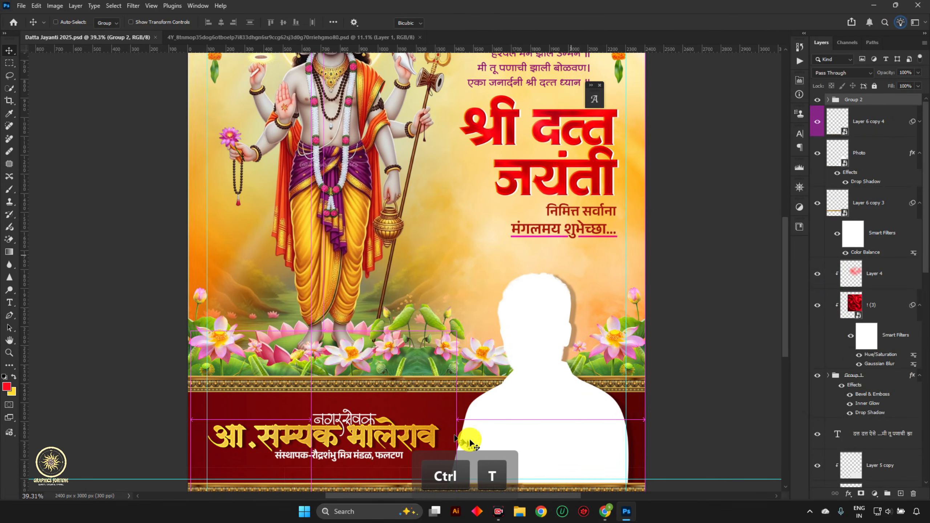
pyautogui.moveTo(460, 421); pyautogui.dragTo(473, 424)
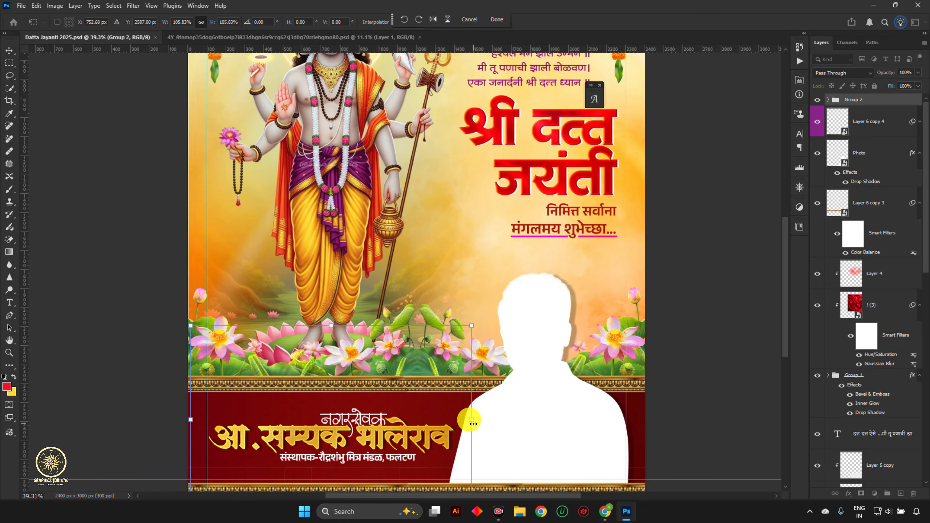
pyautogui.press('Return')
pyautogui.hotkey('ctrl', '0')
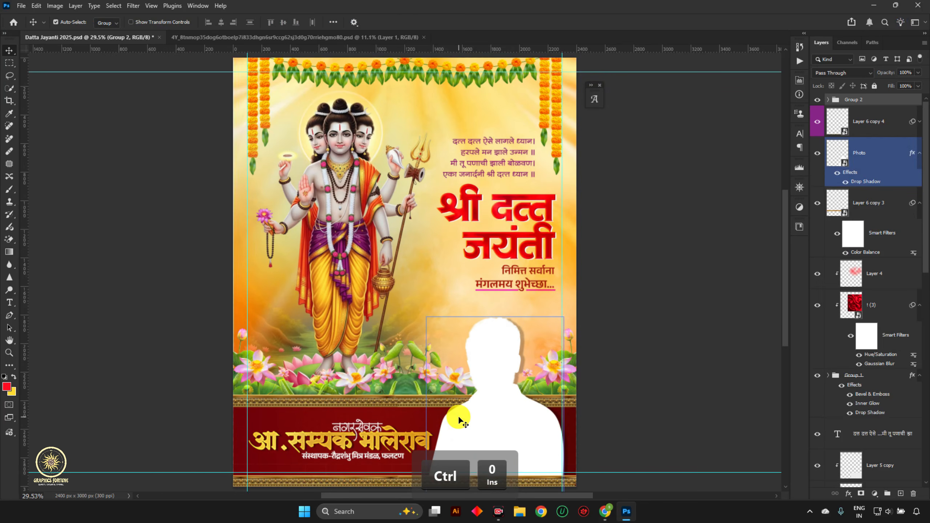
# - Nudge the name text group slightly up within the red band and deselect it
pyautogui.hotkey('shift', 'Up')
pyautogui.hotkey('shift', 'Up')
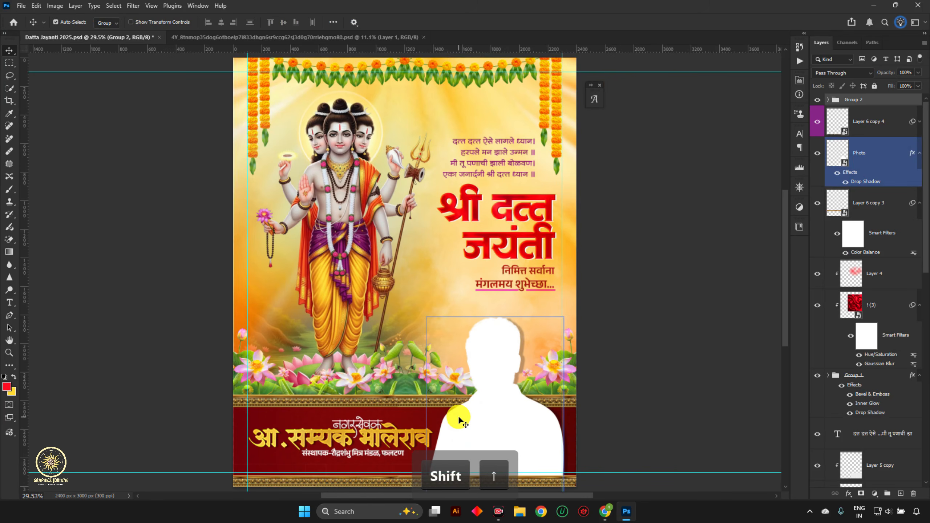
pyautogui.scroll(-2, 286, 321)
pyautogui.scroll(-1, 289, 324)
pyautogui.click(603, 455)
pyautogui.scroll(2, 572, 477)
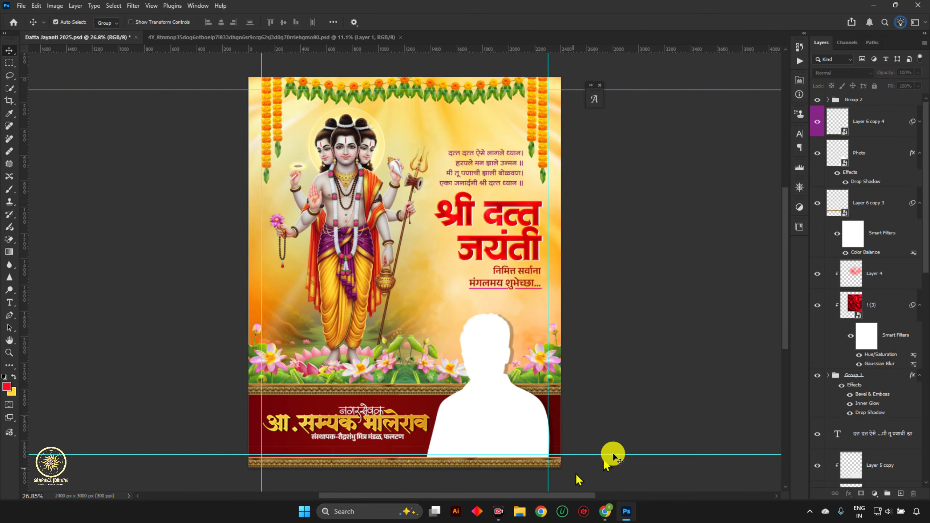
pyautogui.hotkey('ctrl', '0')
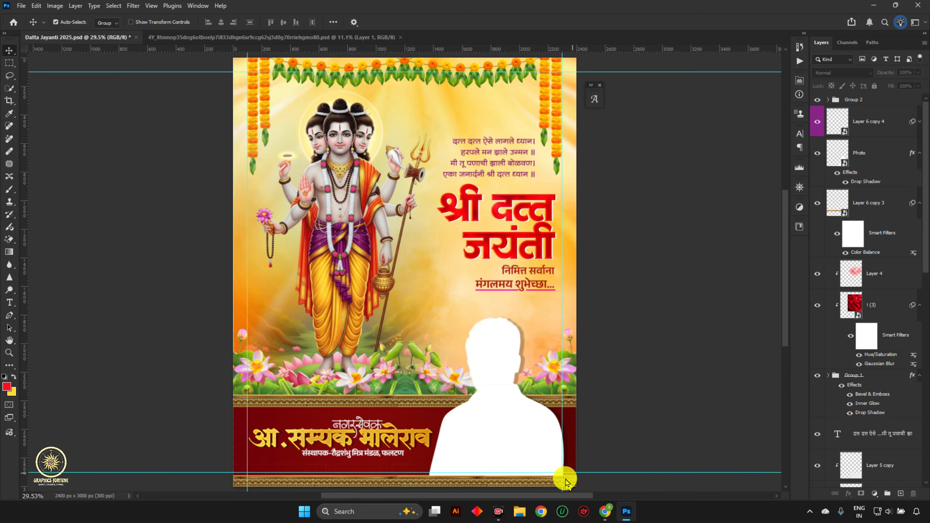
# - Stamp all visible layers into a new layer above Group 2 and convert it to a smart object
pyautogui.click(878, 98)
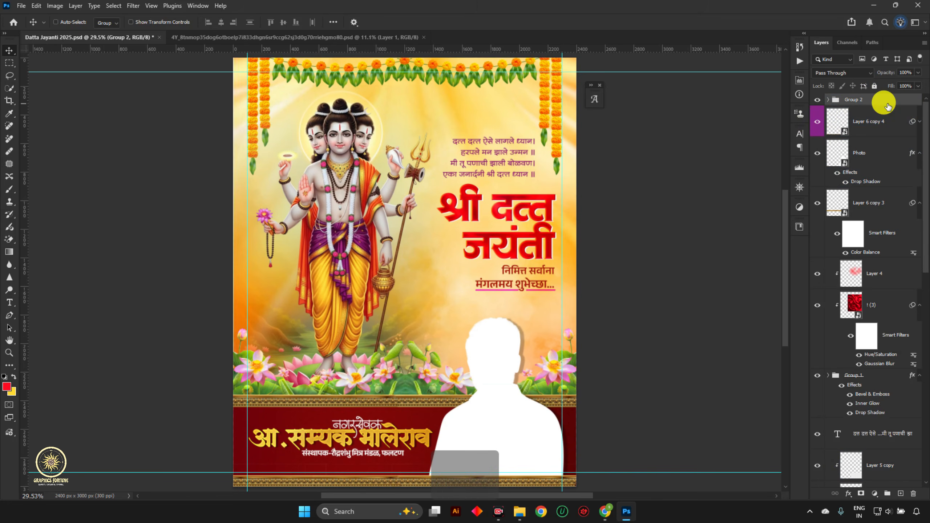
pyautogui.hotkey('ctrl', 'alt', 'shift', 'e')
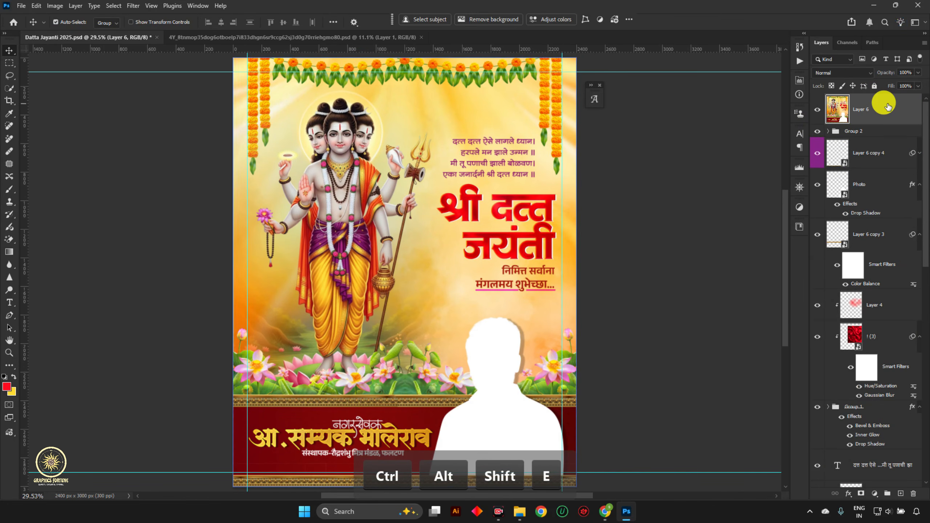
pyautogui.hotkey('alt', 'l')
pyautogui.press('s')
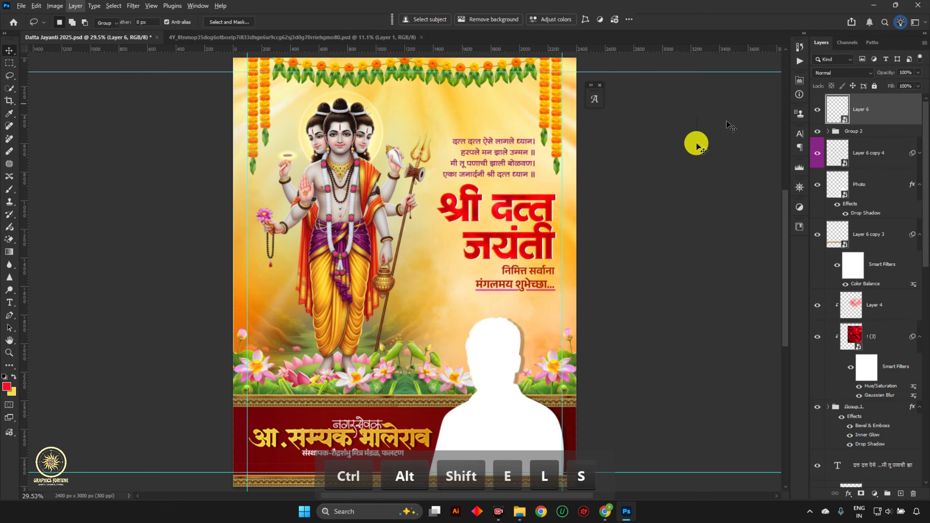
# - Apply Camera Raw to Layer 6 with Vibrance +15, Contrast +13, Whites +1, Texture +10 and Clarity +9, and save the document
pyautogui.hotkey('ctrl', 'shift', 'a')
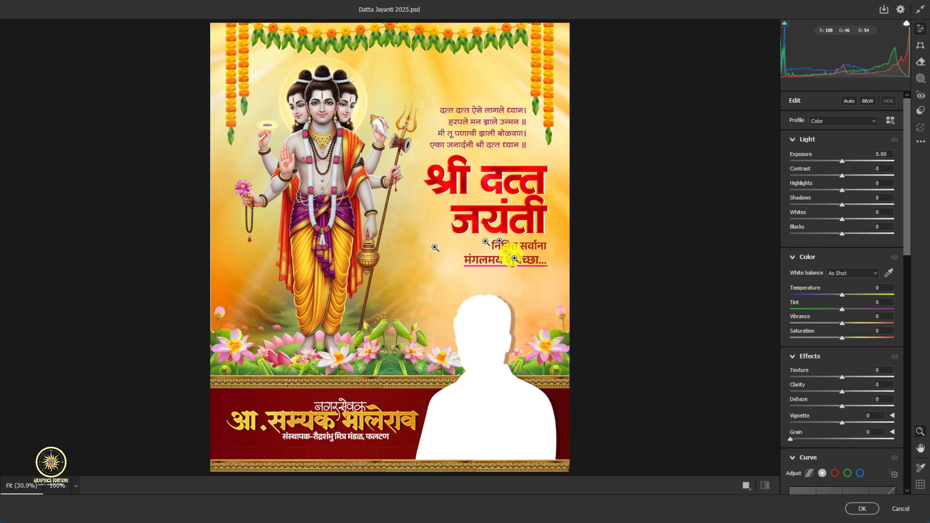
pyautogui.moveTo(842, 323); pyautogui.dragTo(851, 326)
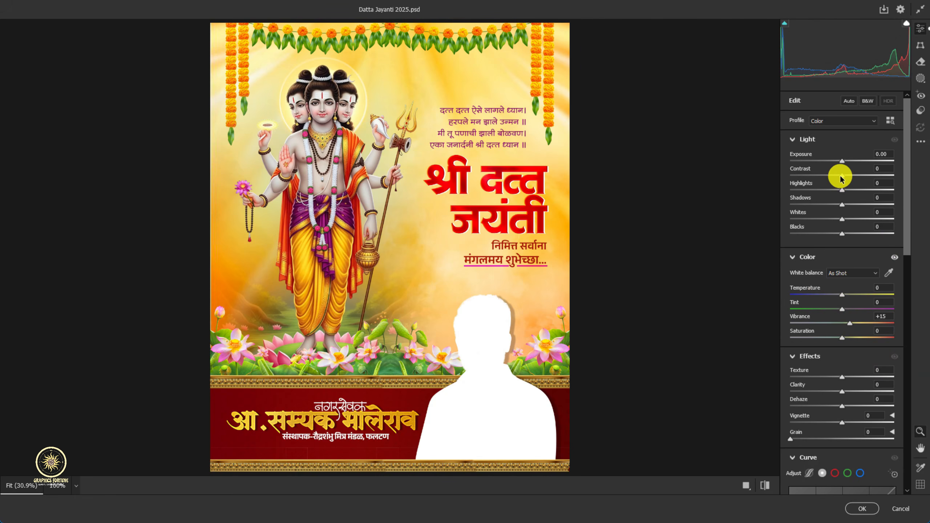
pyautogui.moveTo(844, 181); pyautogui.dragTo(849, 182)
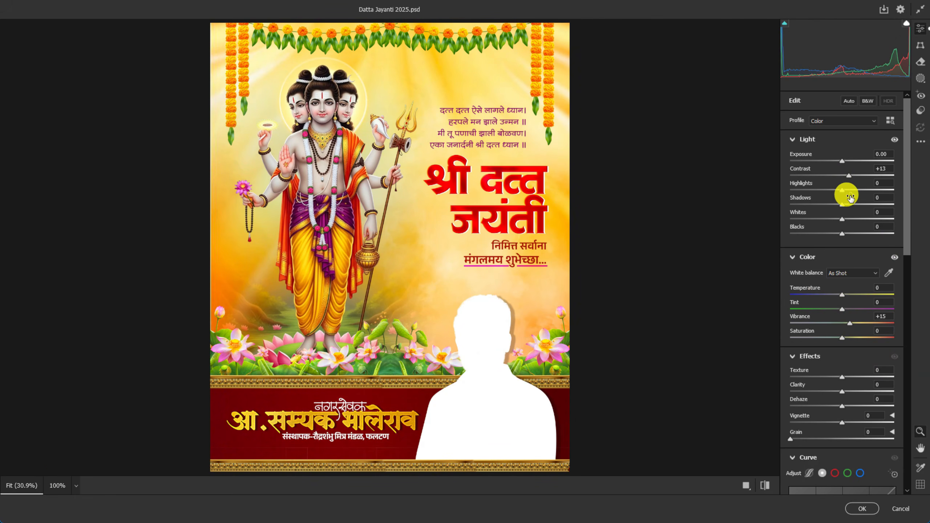
pyautogui.moveTo(841, 220); pyautogui.dragTo(841, 220)
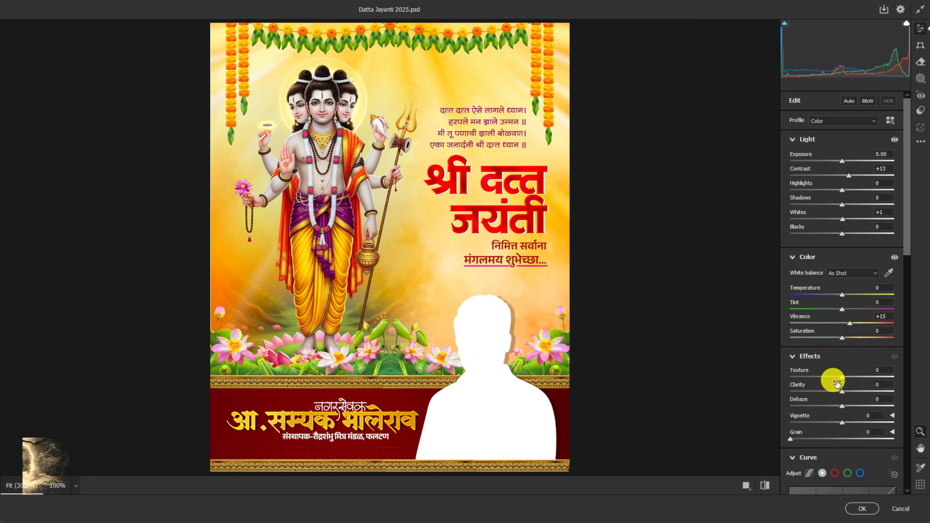
pyautogui.moveTo(838, 378); pyautogui.dragTo(849, 391)
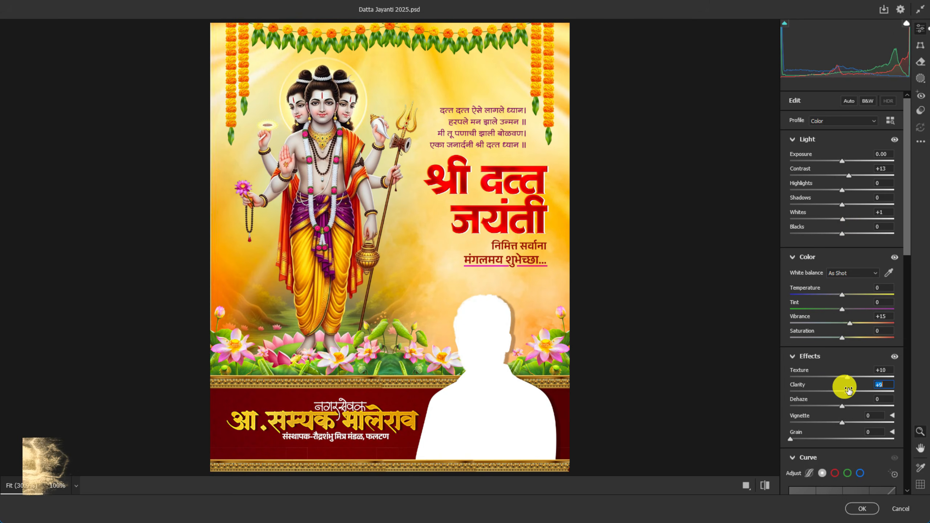
pyautogui.click(859, 509)
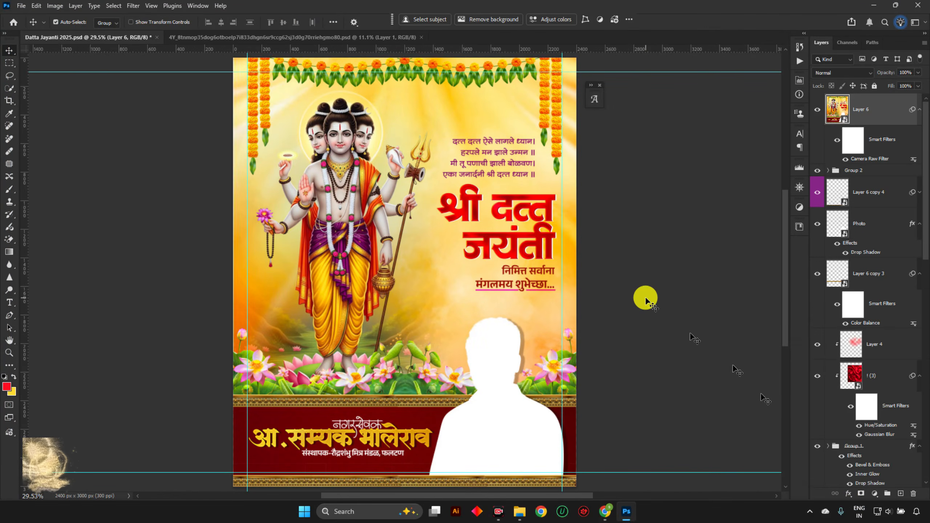
pyautogui.hotkey('ctrl', 's')
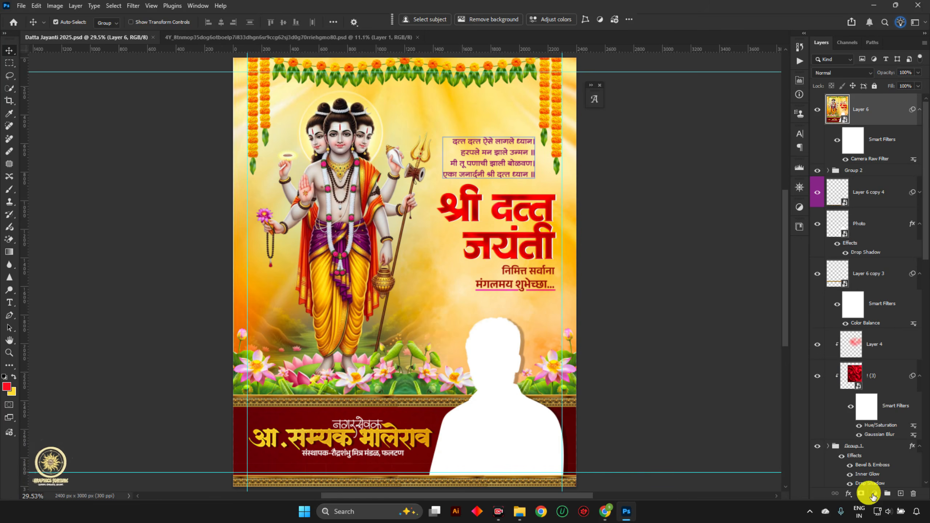
# - Add a Color Lookup adjustment layer above Layer 6 using the EdgyAmber.3DL 3D LUT
pyautogui.click(875, 494)
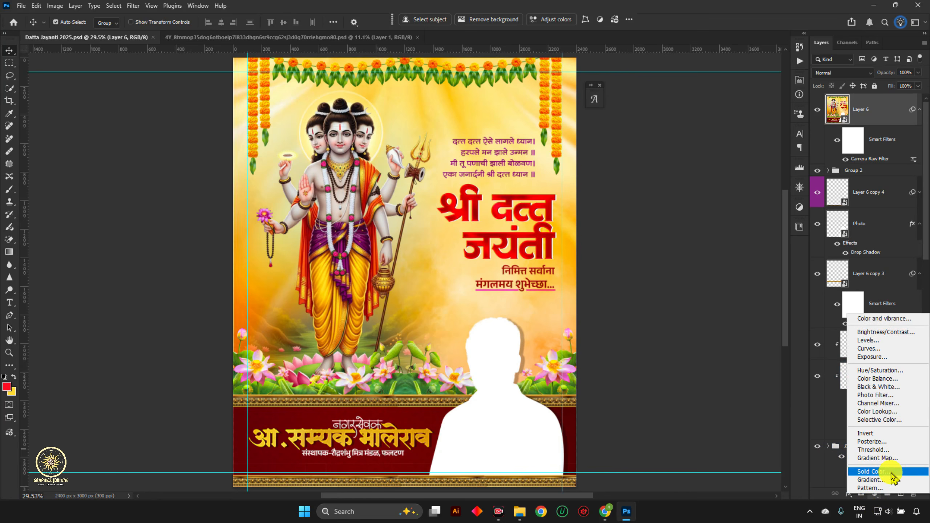
pyautogui.click(899, 411)
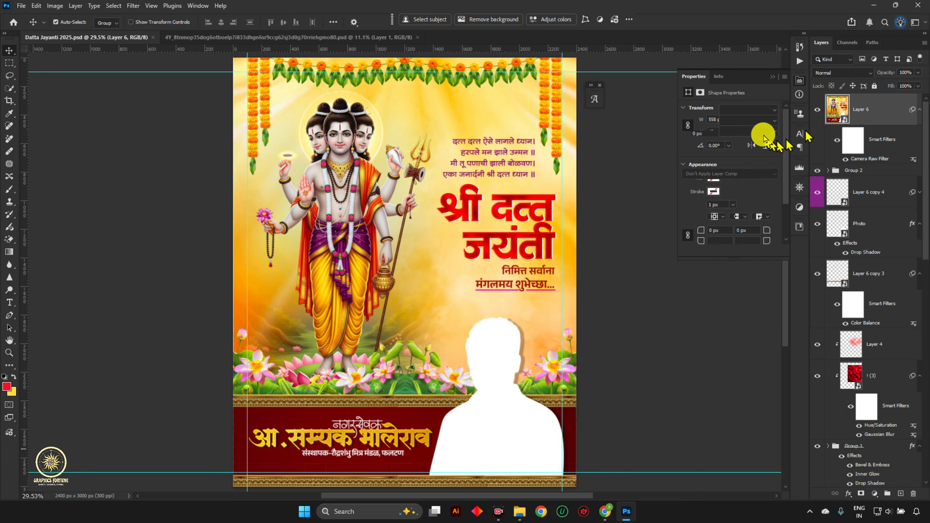
pyautogui.click(740, 111)
pyautogui.click(751, 155)
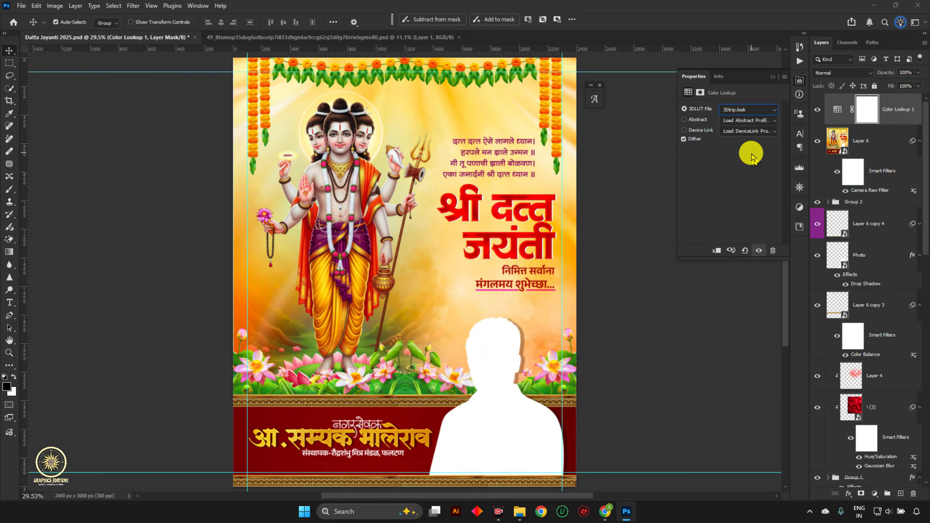
pyautogui.press('Down')
pyautogui.press('Down')
pyautogui.press('Down')
pyautogui.press('Down')
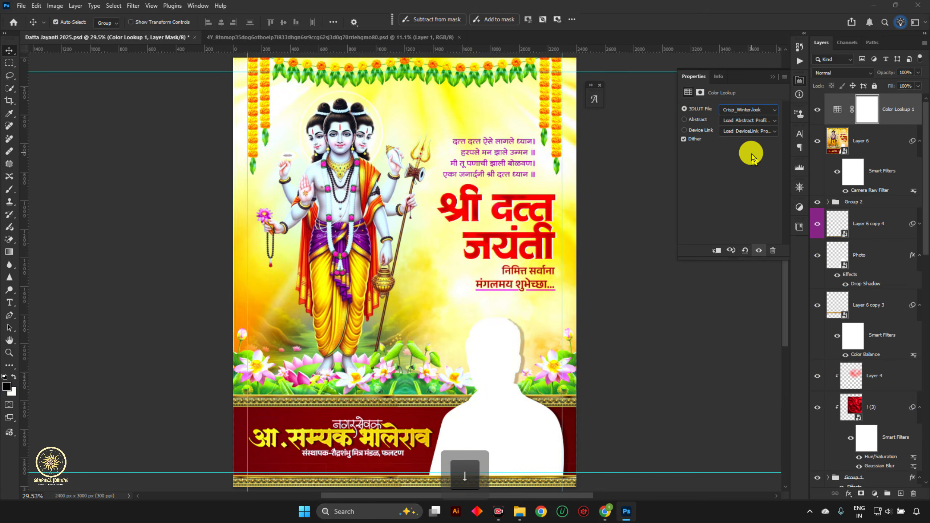
pyautogui.press('Down')
pyautogui.press('Down')
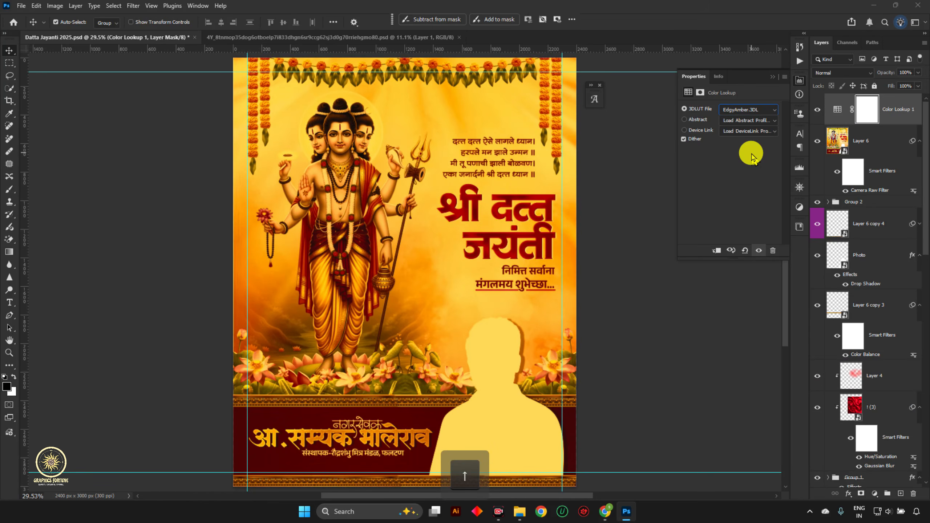
pyautogui.click(773, 77)
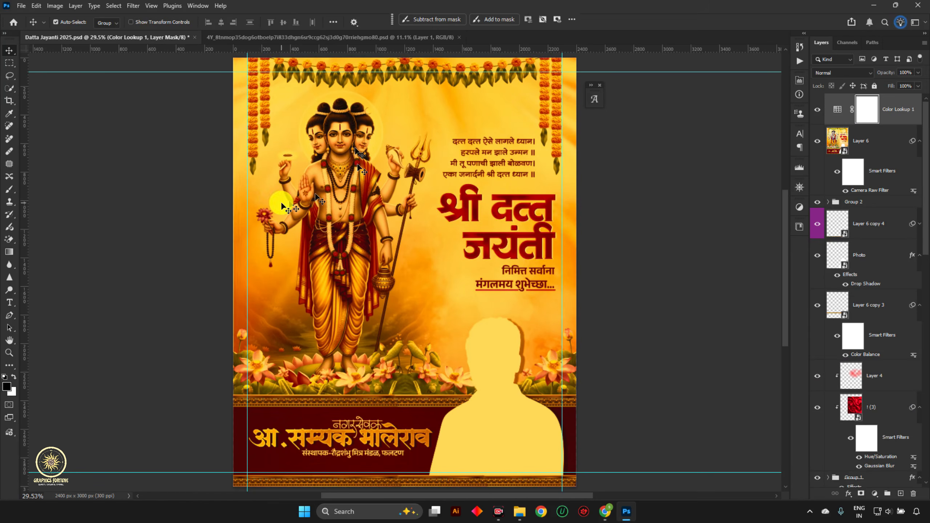
# - Try the Color Lookup adjustment layer at 20% opacity and reduce it to 10%
pyautogui.click(896, 68)
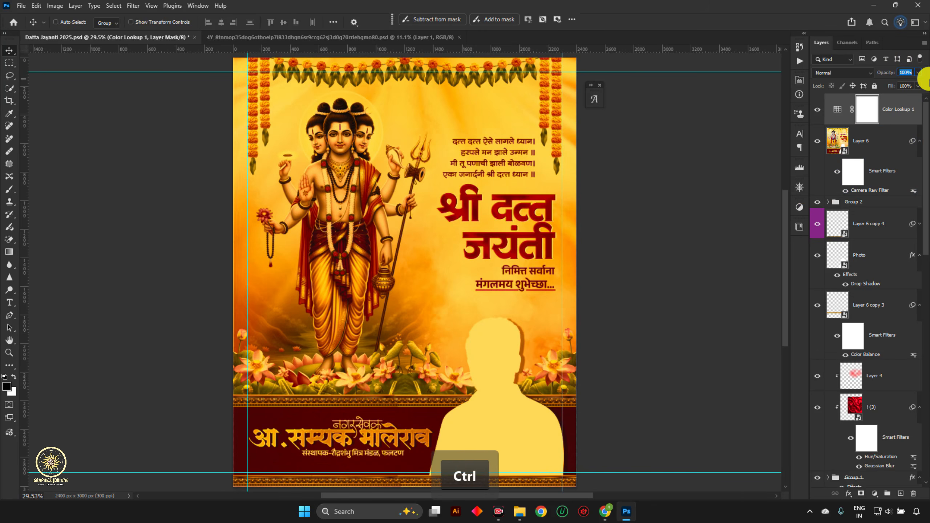
pyautogui.hotkey('ctrl', 'a')
pyautogui.write('20')
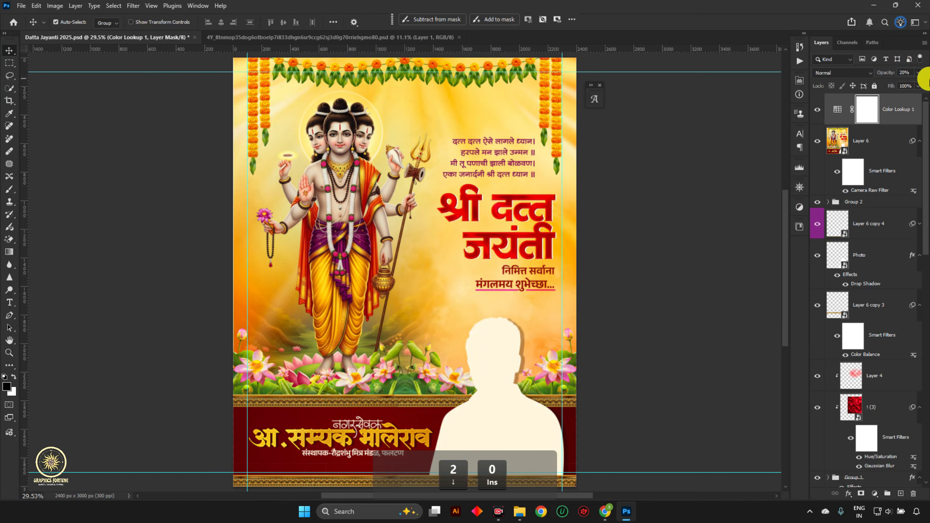
pyautogui.press('Return')
pyautogui.click(904, 72)
pyautogui.hotkey('ctrl', 'a')
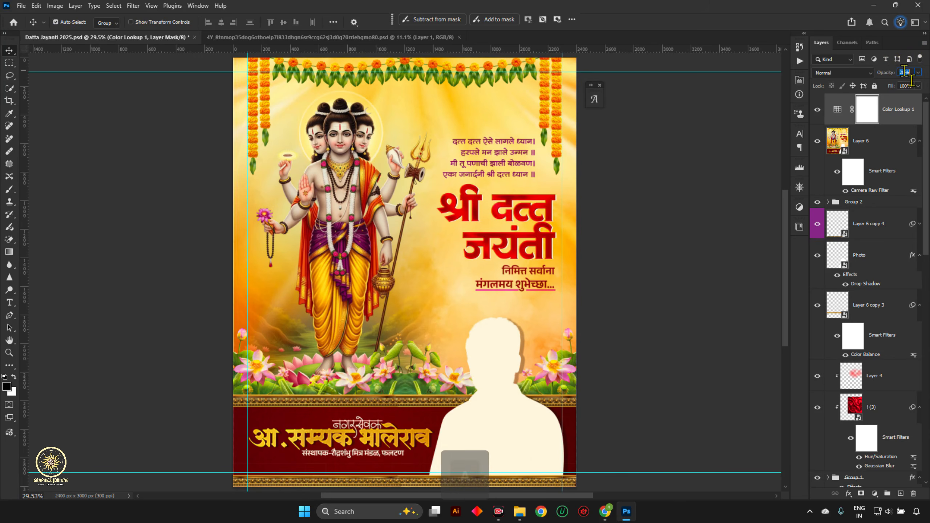
pyautogui.write('10')
pyautogui.press('Return')
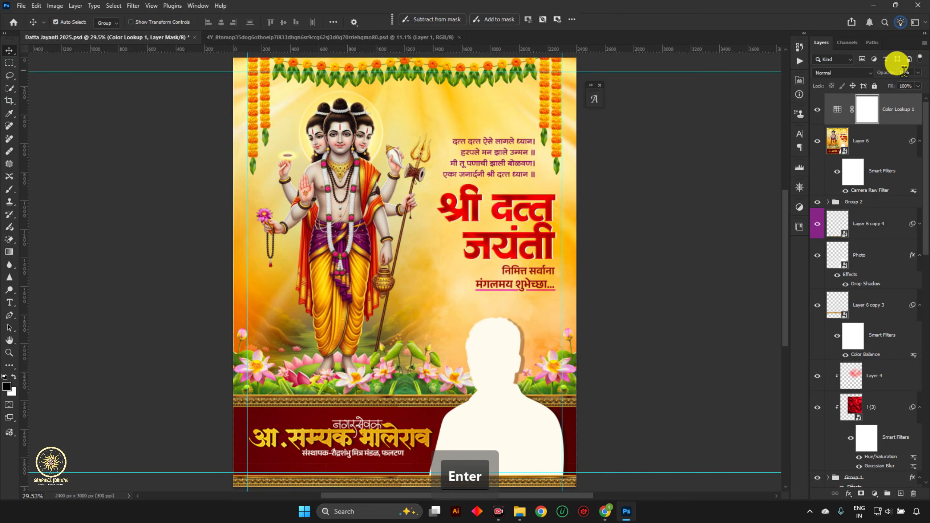
# - Hide the Color Lookup adjustment layer above the merged Layer 6
pyautogui.click(817, 110)
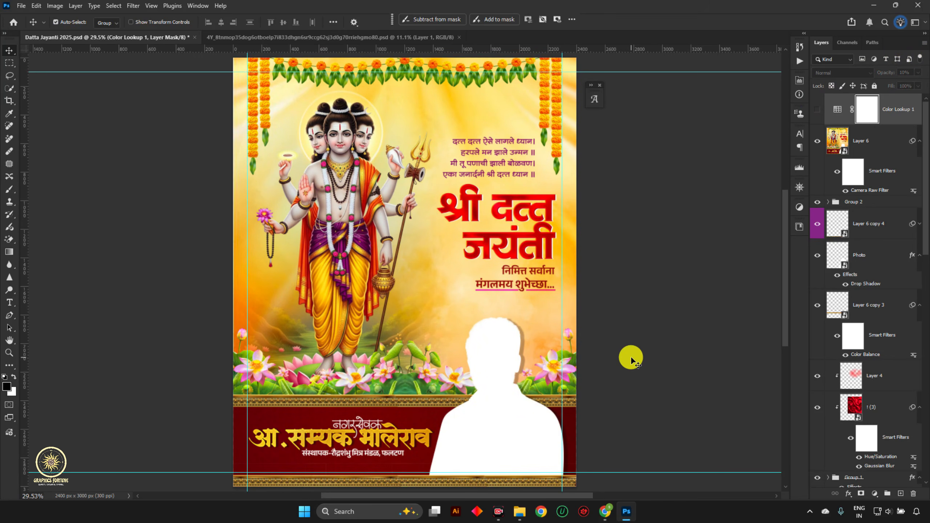
pyautogui.hotkey('ctrl', '0')
pyautogui.press('v')
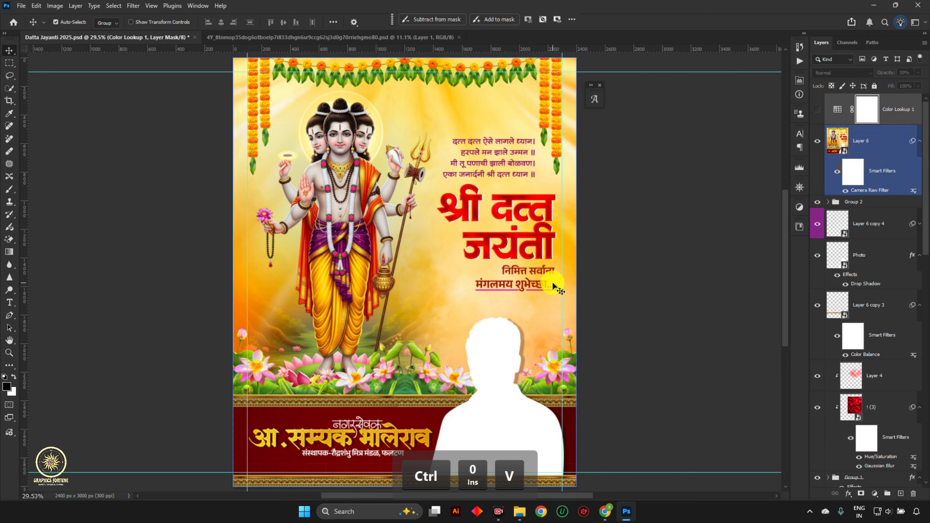
pyautogui.hotkey('ctrl', '0')
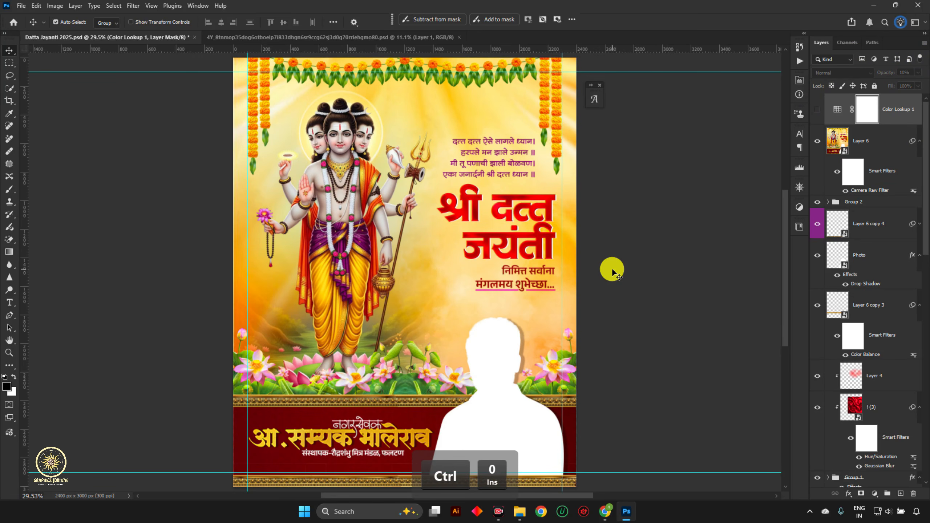